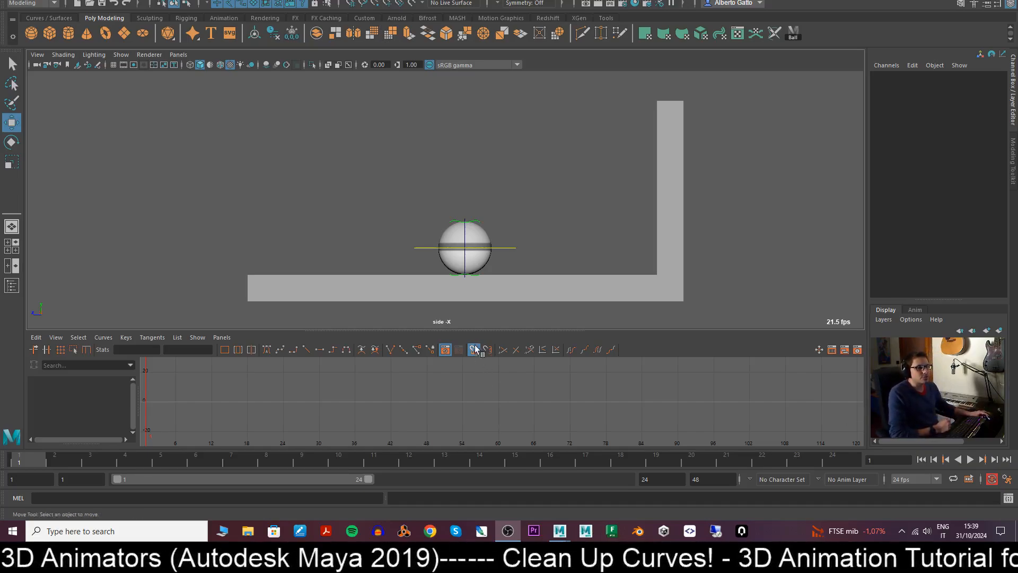
# - Open the Graph Editor as its own window from the animation editors
pyautogui.moveTo(470, 332)
pyautogui.mouseDown()
pyautogui.moveTo(460, 154)
pyautogui.moveTo(455, 325)
pyautogui.mouseUp()
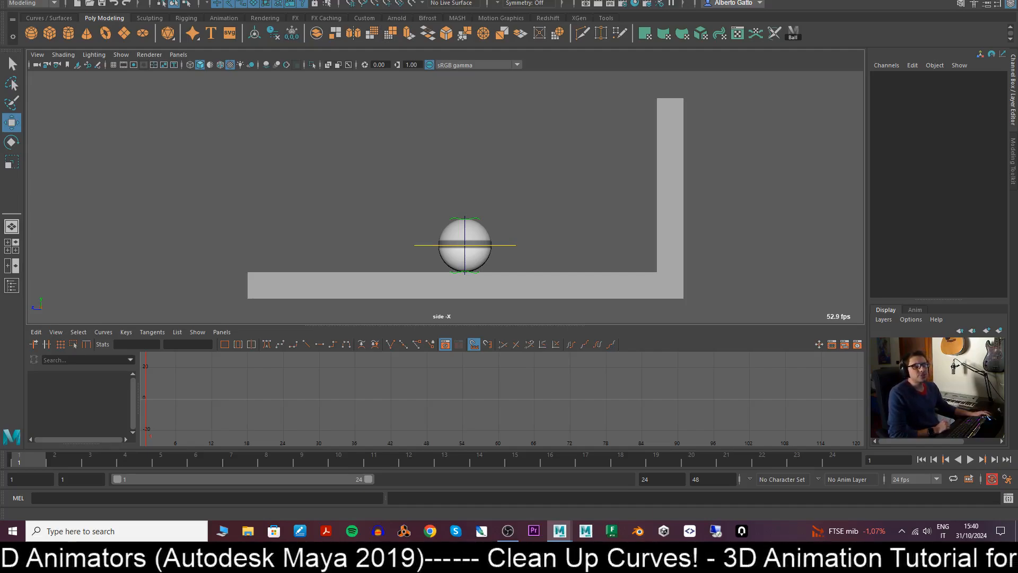
pyautogui.hotkey('alt', 'w')
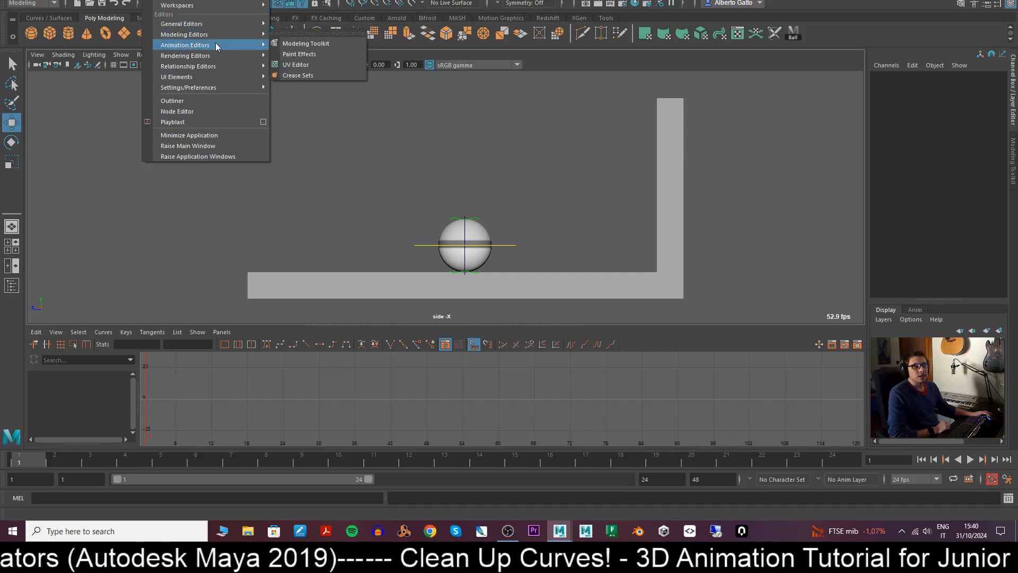
pyautogui.moveTo(222, 47)
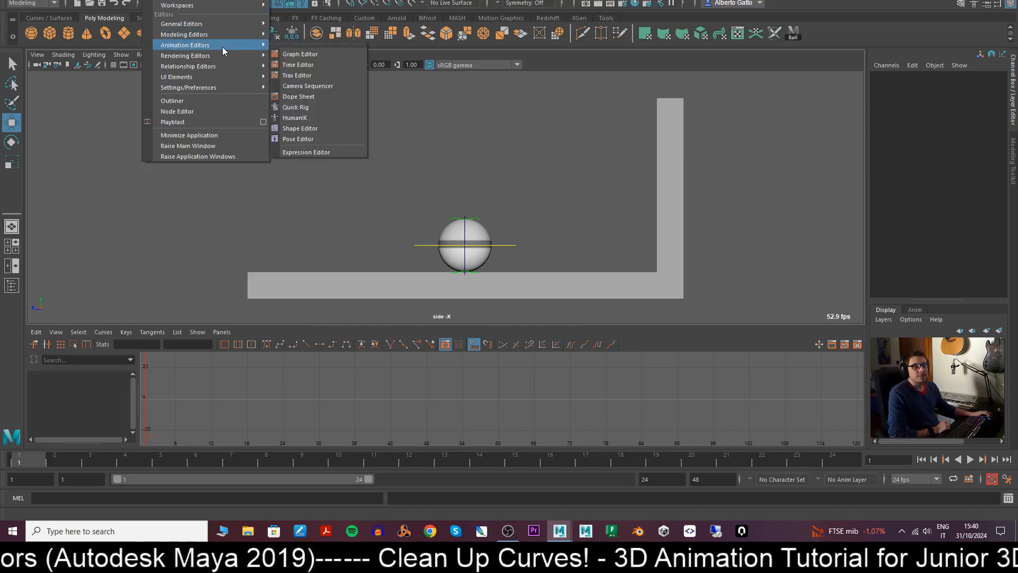
pyautogui.click(332, 55)
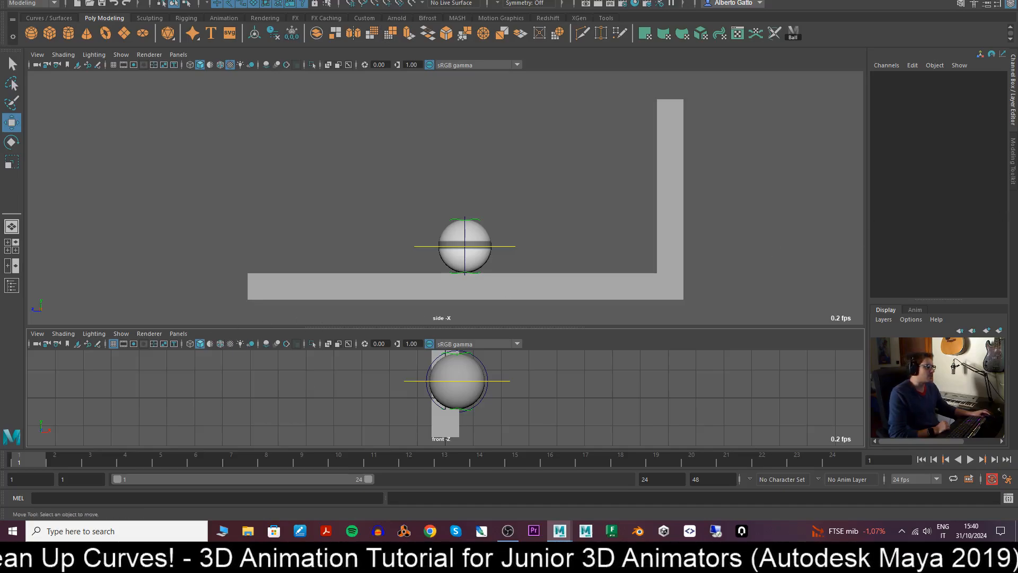
# - Show the Graph Editor in the lower view panel and enlarge that panel beneath the side view
pyautogui.click(178, 334)
pyautogui.click(207, 229)
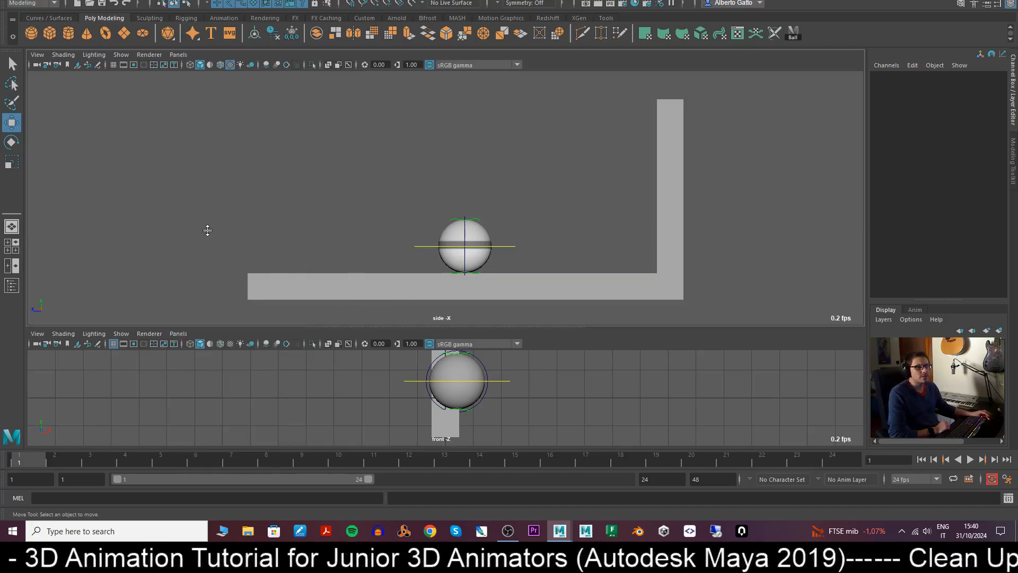
pyautogui.moveTo(357, 328); pyautogui.dragTo(330, 289)
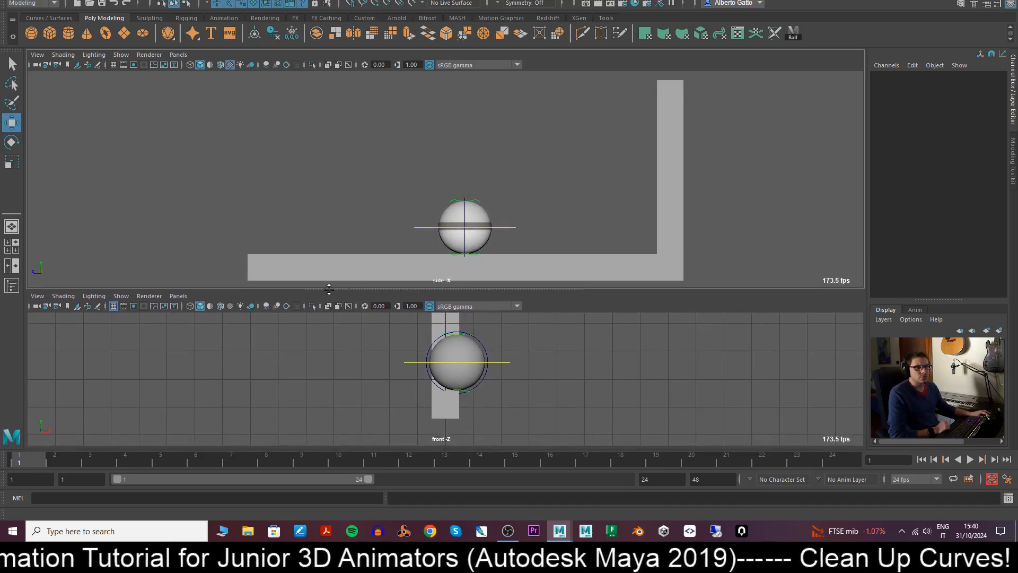
pyautogui.click(175, 297)
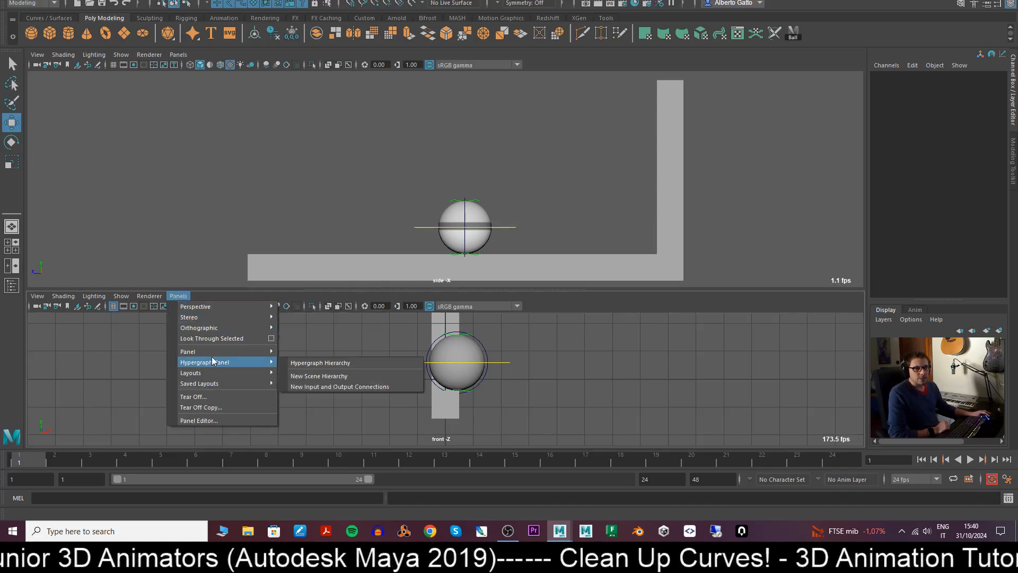
pyautogui.moveTo(211, 354)
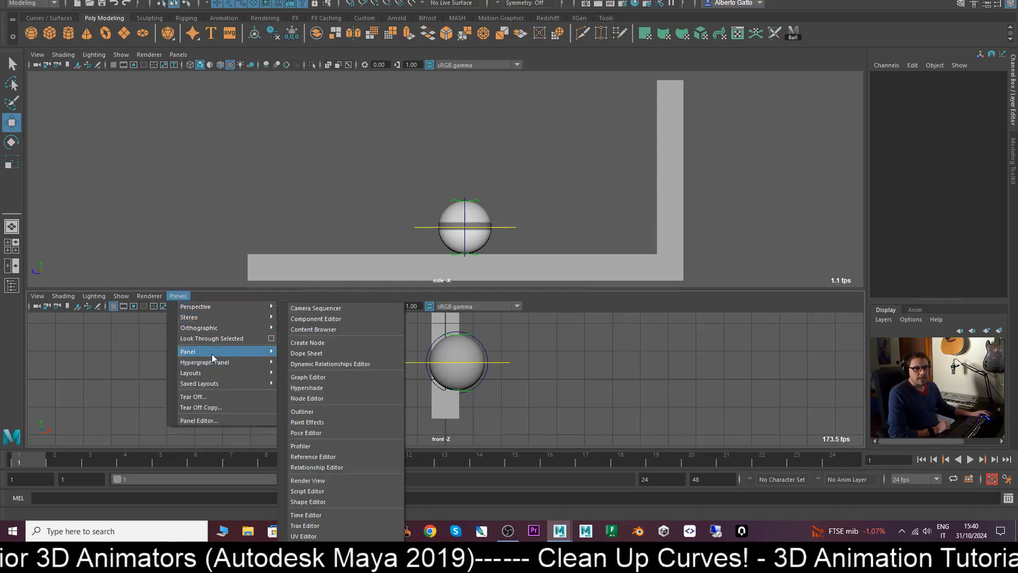
pyautogui.click(366, 377)
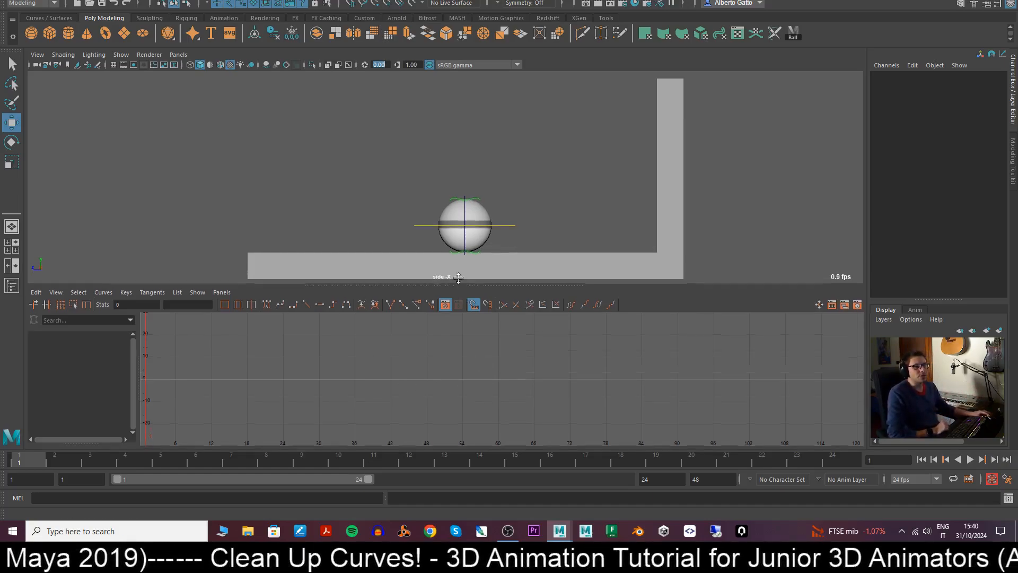
pyautogui.moveTo(454, 287)
pyautogui.mouseDown()
pyautogui.moveTo(445, 177)
pyautogui.moveTo(445, 288)
pyautogui.mouseUp()
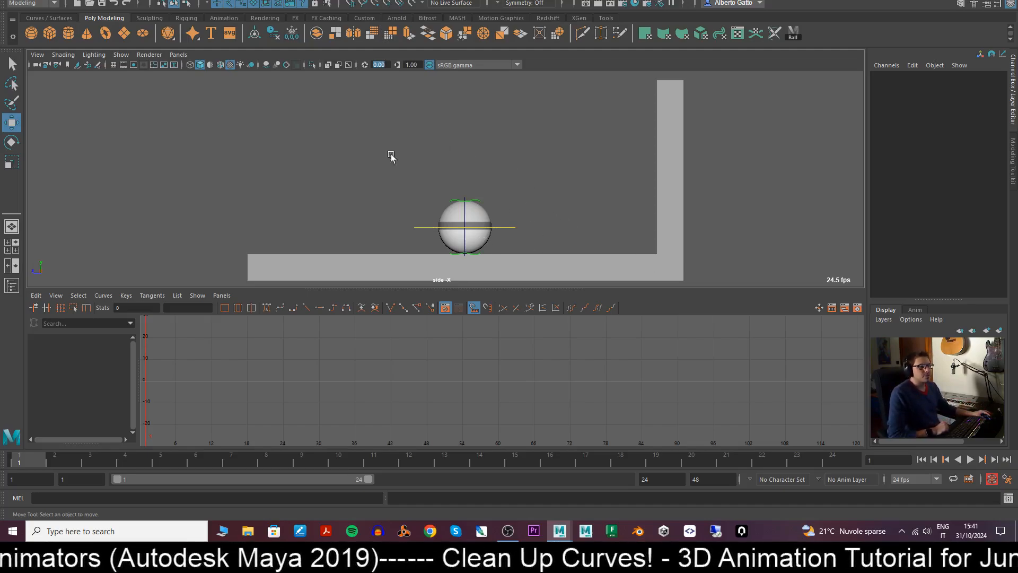
# - Move the ball's placement control away from the wall to about Translate Y 0.67 and Translate Z 5.014
pyautogui.click(508, 229)
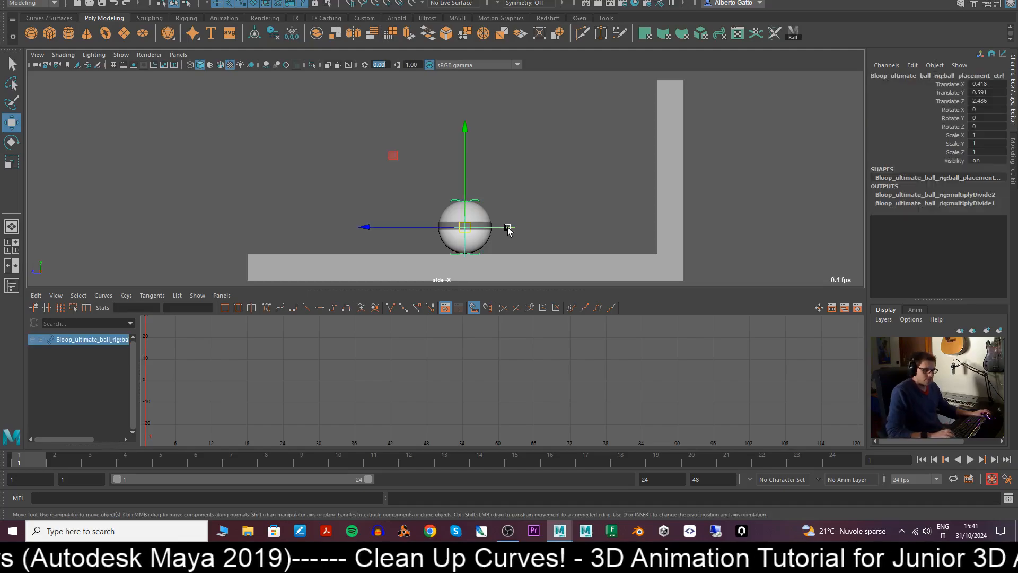
pyautogui.moveTo(464, 226); pyautogui.dragTo(398, 225)
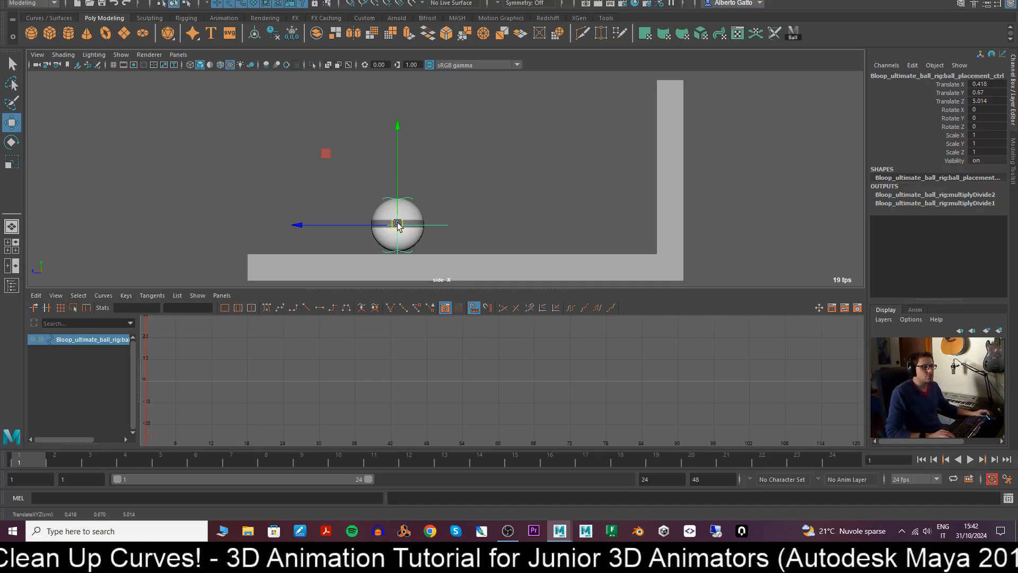
# - Set the default in and out tangents to Auto in the animation preferences and save them
pyautogui.click(1006, 480)
pyautogui.click(506, 249)
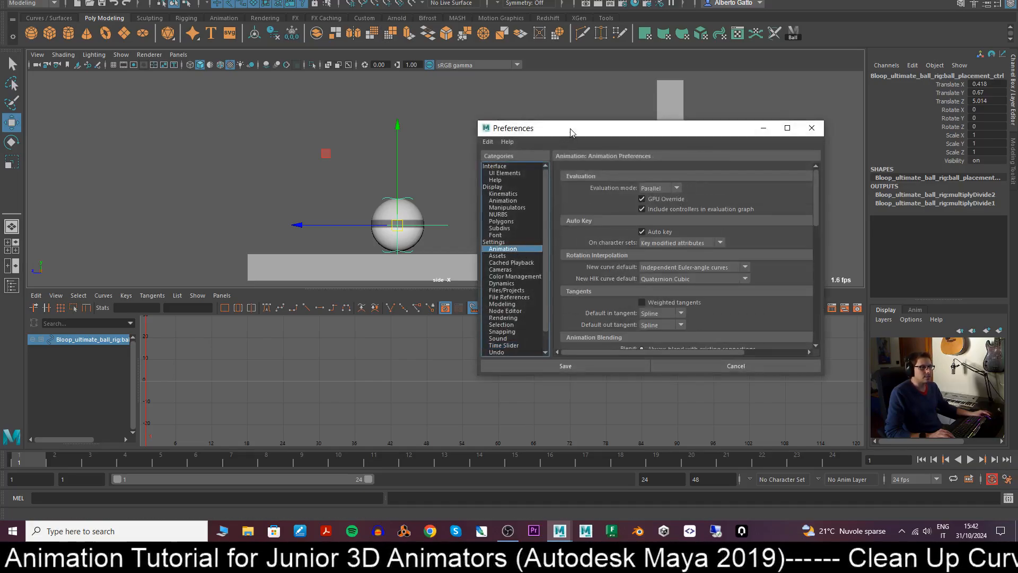
pyautogui.moveTo(570, 132); pyautogui.dragTo(544, 132)
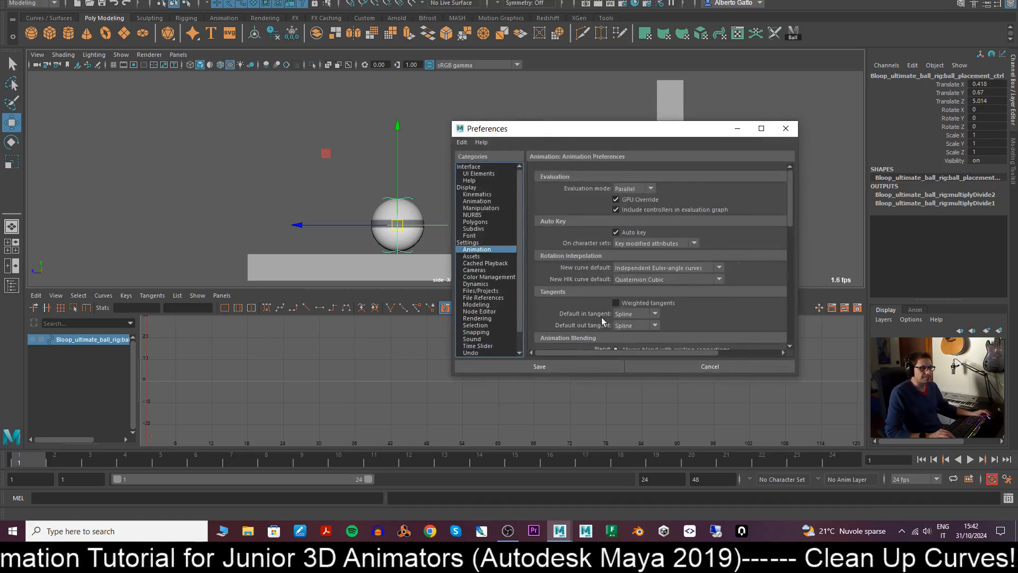
pyautogui.click(656, 314)
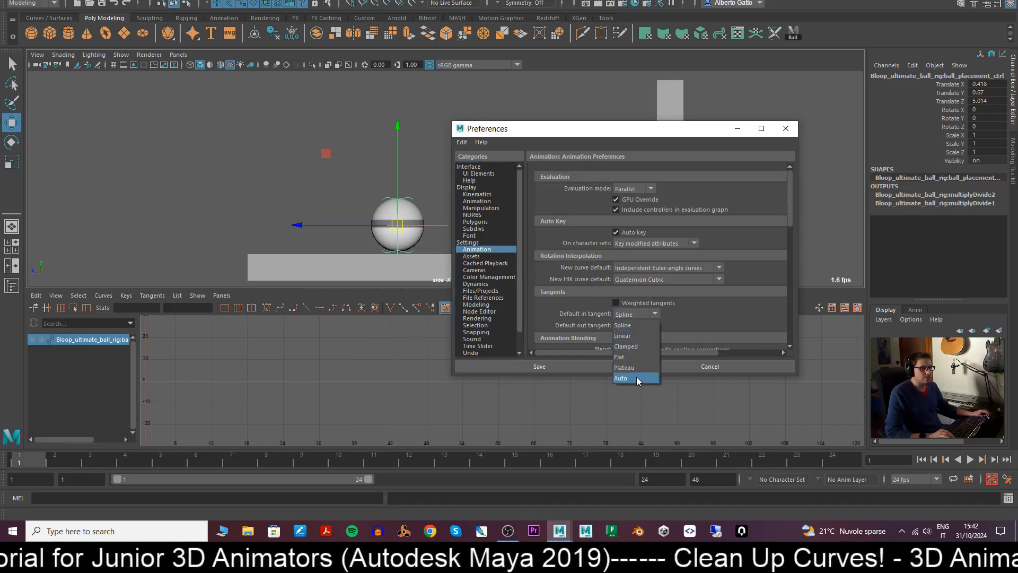
pyautogui.click(620, 378)
pyautogui.click(655, 325)
pyautogui.click(621, 401)
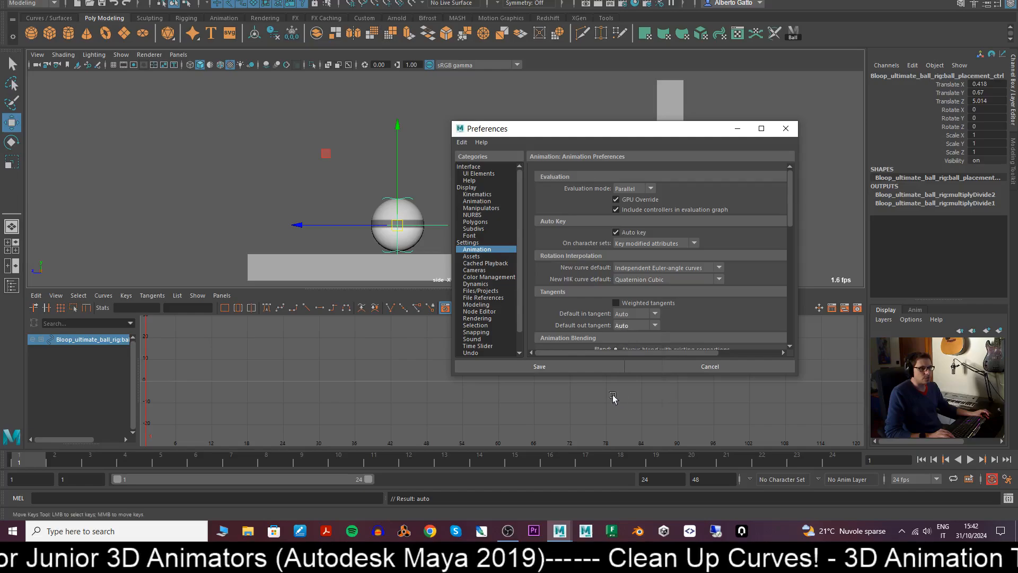
pyautogui.click(590, 367)
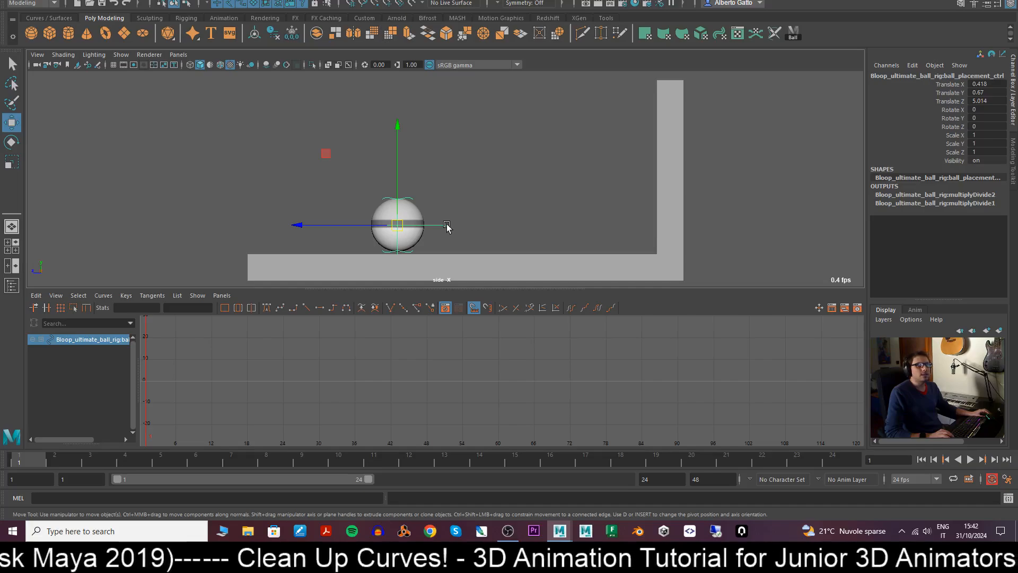
# - Lift the ball to about Translate Y 3.995, Translate Z 6.029, and expand the side view over the Graph Editor panel
pyautogui.moveTo(411, 225); pyautogui.dragTo(368, 135)
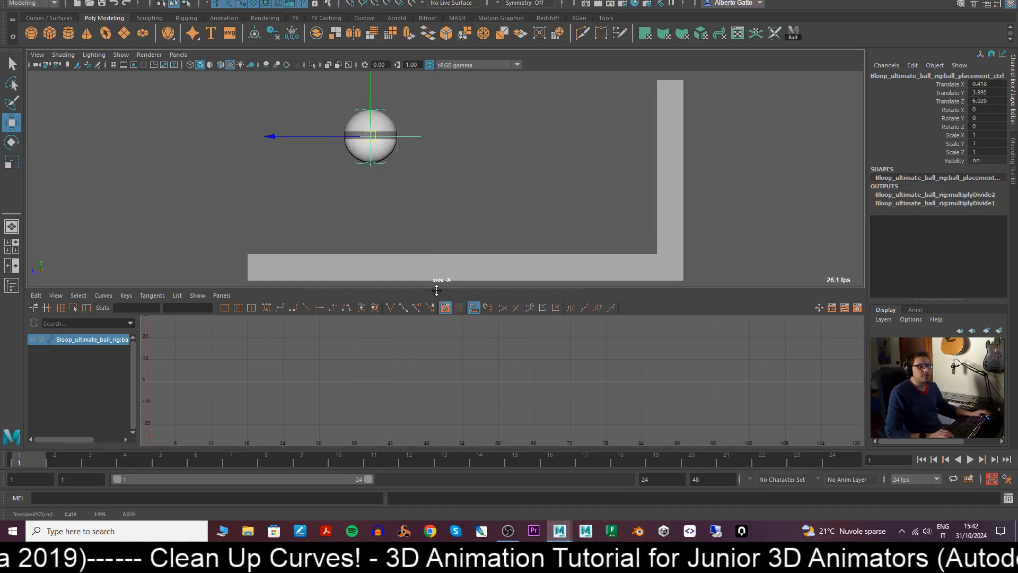
pyautogui.moveTo(437, 290); pyautogui.dragTo(443, 446)
pyautogui.click(476, 287)
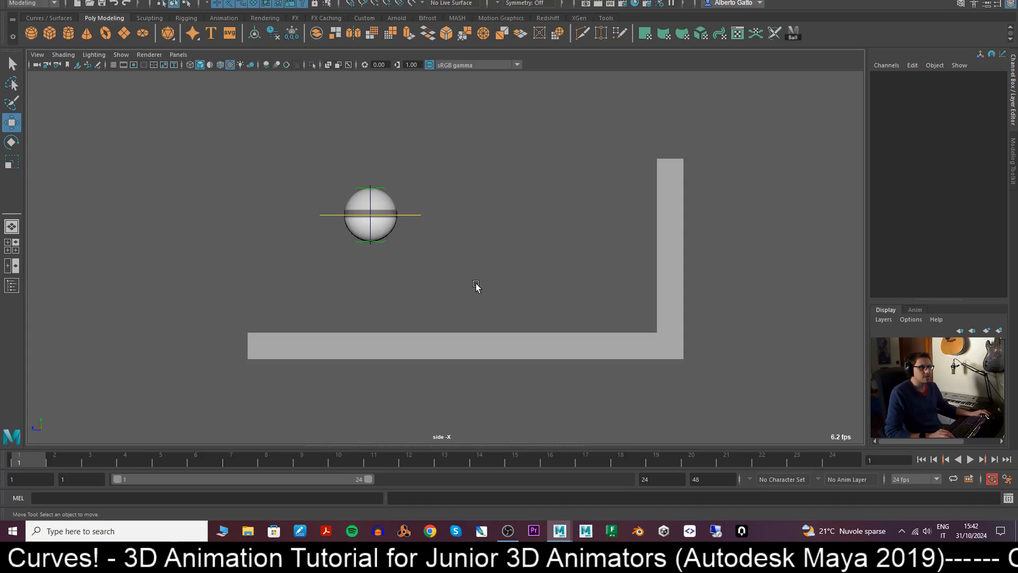
pyautogui.keyDown('alt'); pyautogui.moveTo(469, 237); pyautogui.dragTo(446, 256, button='middle'); pyautogui.keyUp('alt')
pyautogui.keyDown('alt'); pyautogui.moveTo(445, 256); pyautogui.dragTo(456, 297, button='right'); pyautogui.keyUp('alt')
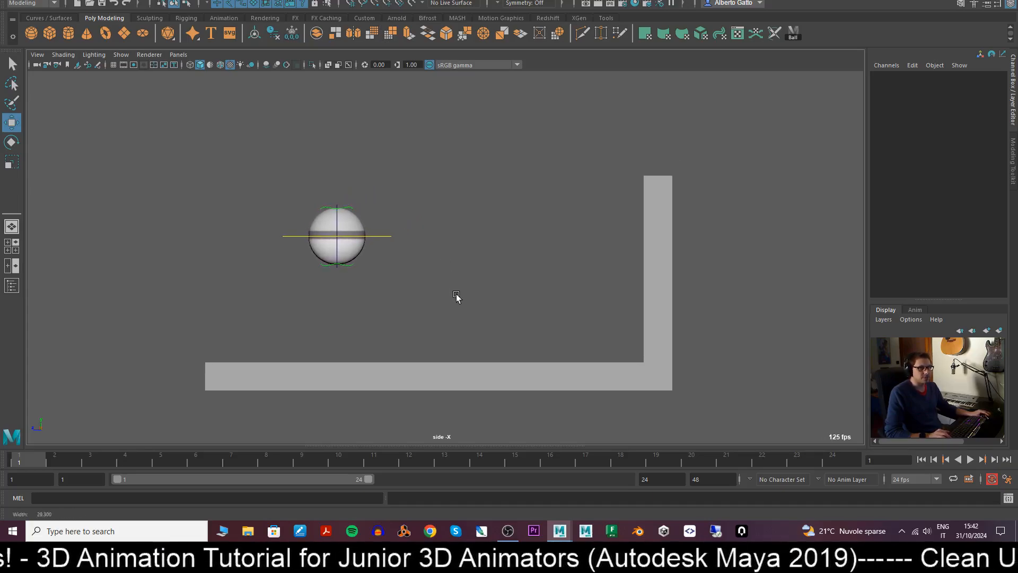
# - Try rotating the ball with its placement control, undo the rotation and return to the Move tool
pyautogui.click(384, 237)
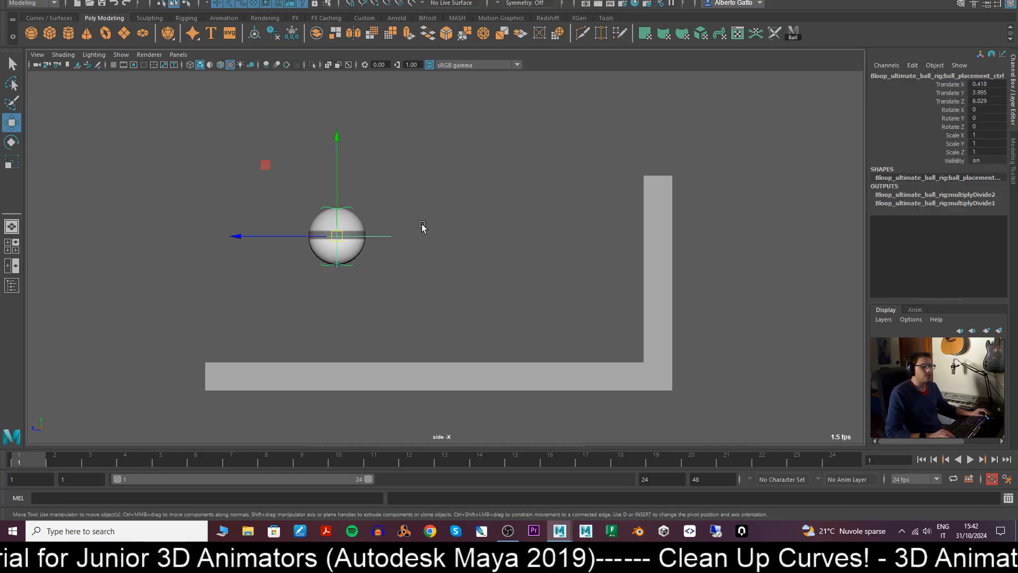
pyautogui.click(418, 227)
pyautogui.click(390, 235)
pyautogui.press('r')
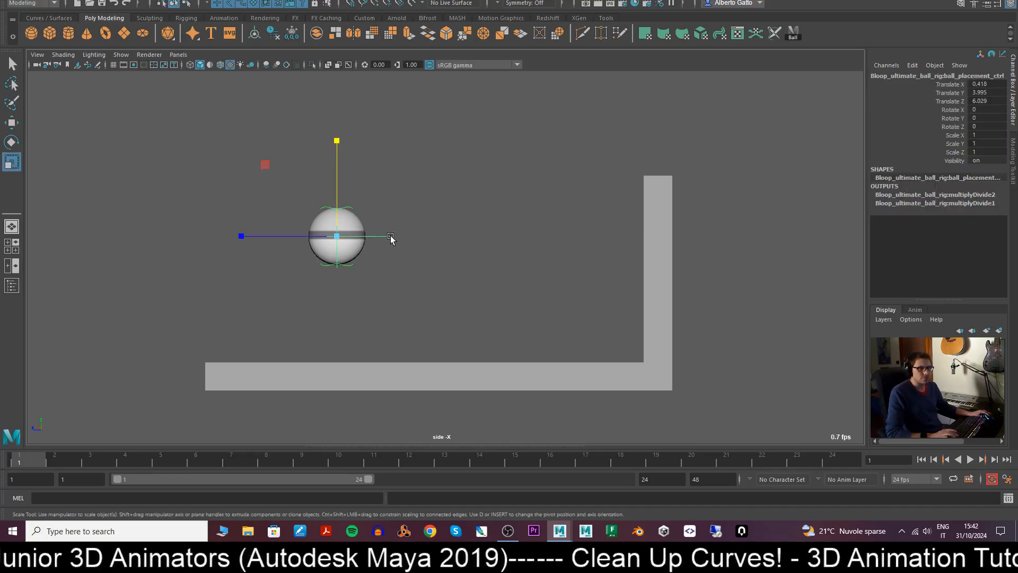
pyautogui.press('e')
pyautogui.moveTo(423, 205); pyautogui.dragTo(391, 164)
pyautogui.hotkey('ctrl', 'z')
pyautogui.press('w')
# - Try stretching the ball upward with its top control, then undo the deformation and deselect the control
pyautogui.click(370, 207)
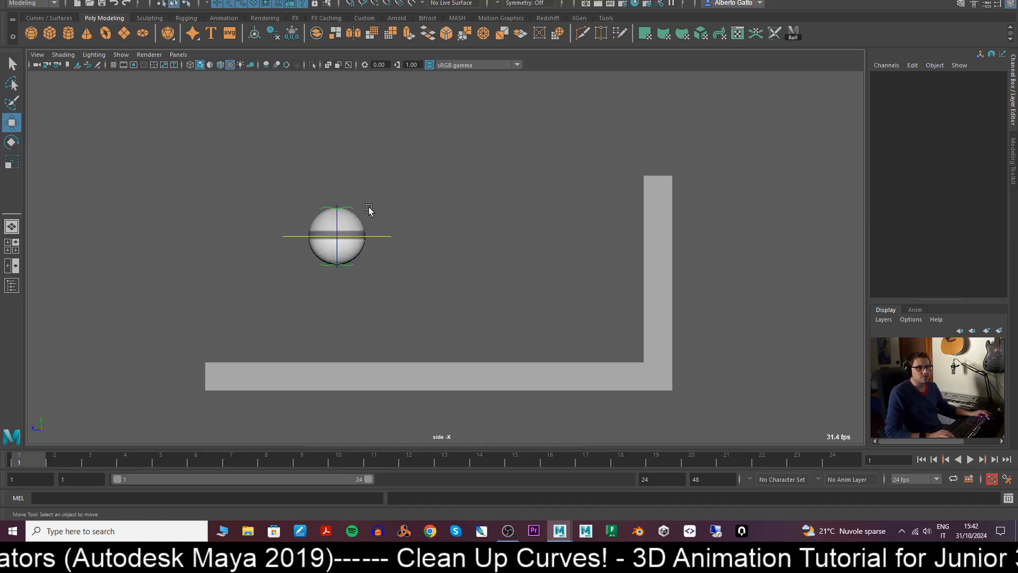
pyautogui.click(349, 207)
pyautogui.moveTo(350, 208); pyautogui.dragTo(350, 185)
pyautogui.hotkey('ctrl', 'z')
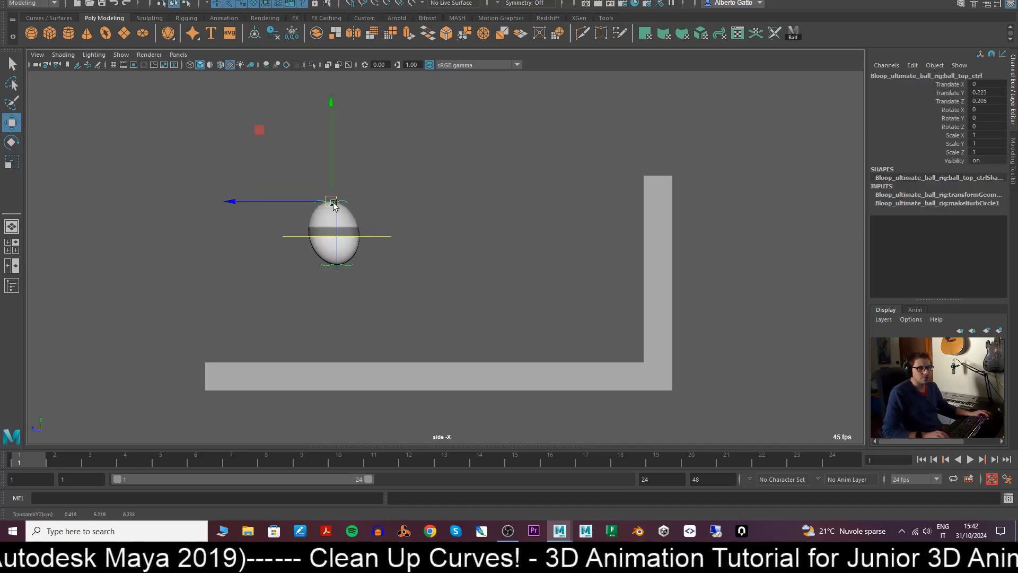
pyautogui.click(461, 231)
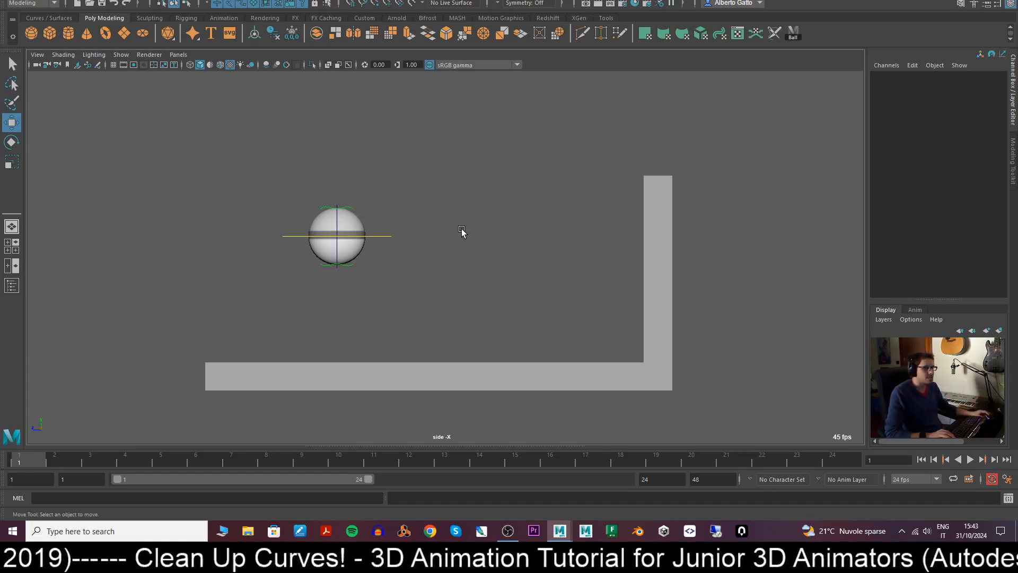
# - Extend the timeline's playback range to end at frame 100
pyautogui.click(397, 239)
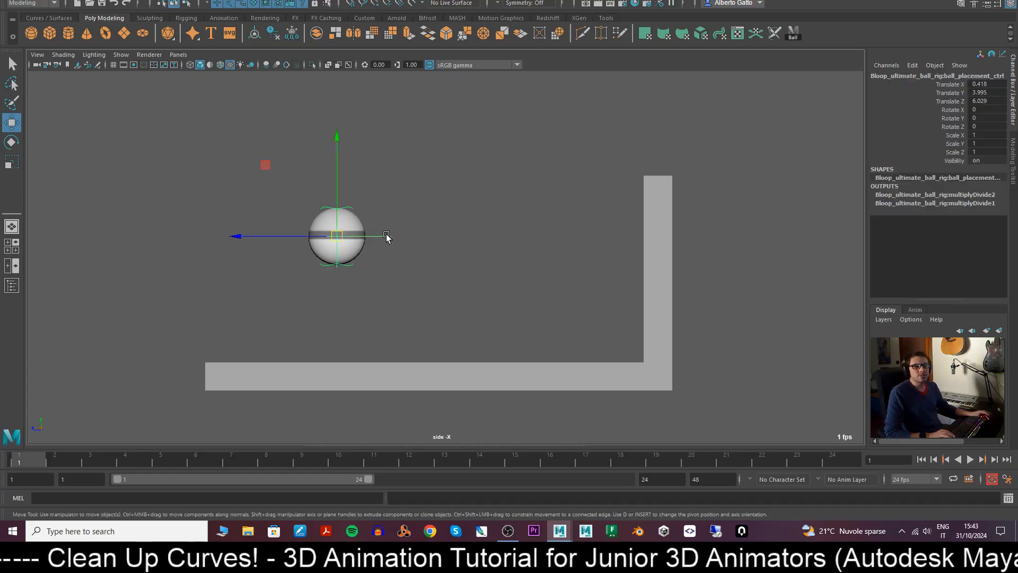
pyautogui.moveTo(368, 478); pyautogui.dragTo(639, 486)
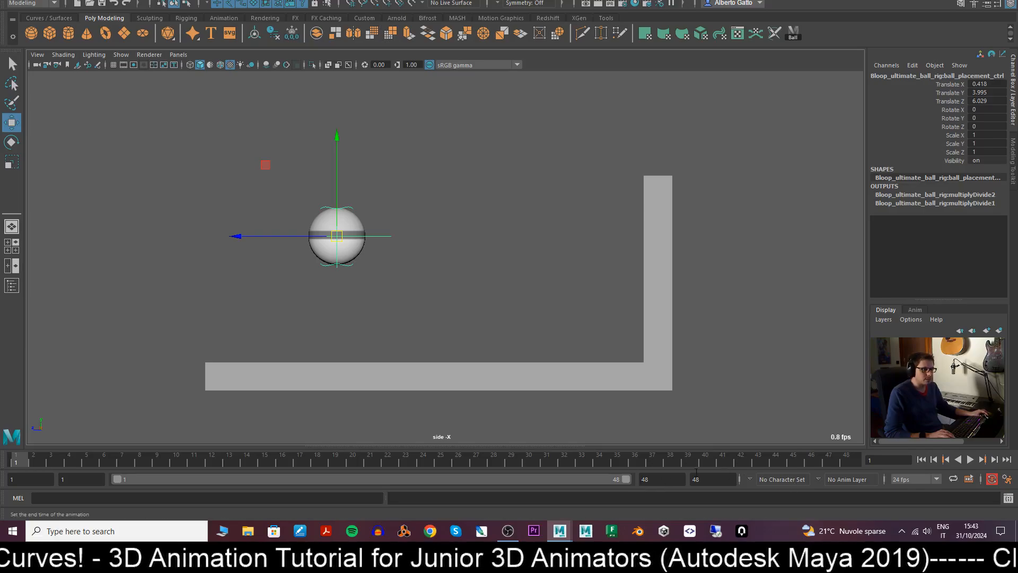
pyautogui.doubleClick(658, 479)
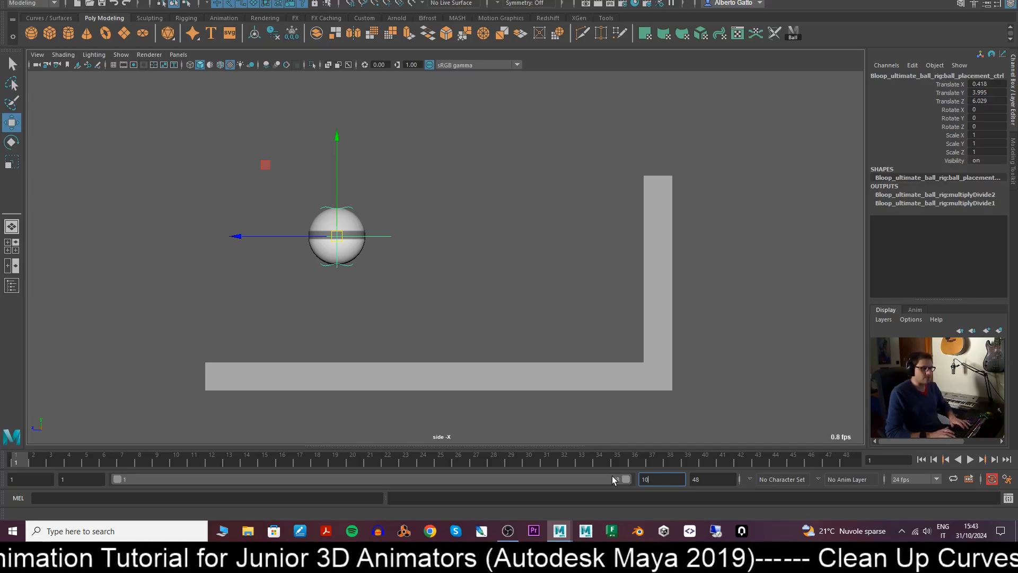
pyautogui.write('100')
pyautogui.press('Return')
# - Raise the ball's placement control to about Translate Y 7.229, Translate Z 6.68, and key it at frame 1
pyautogui.click(479, 328)
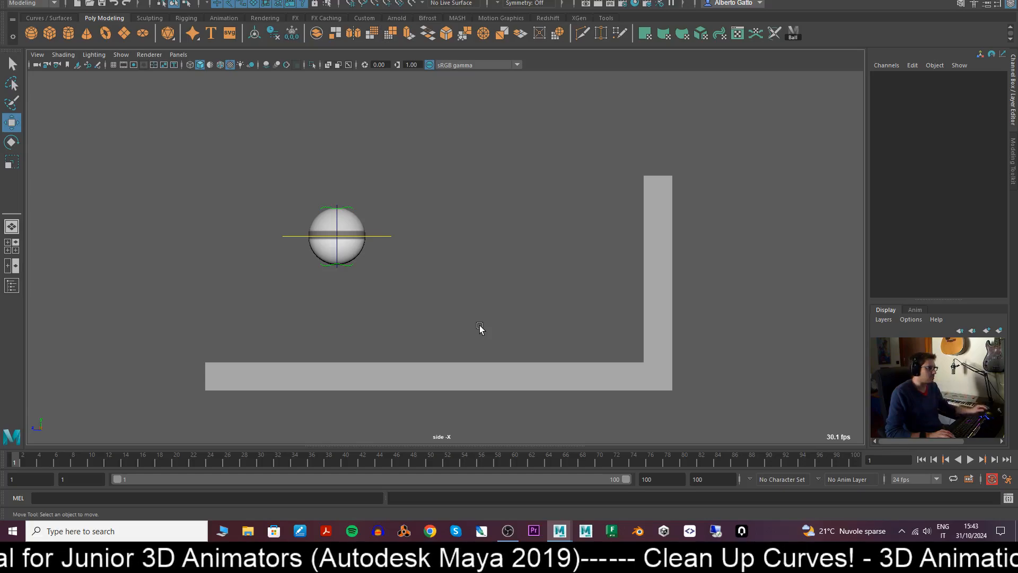
pyautogui.click(384, 236)
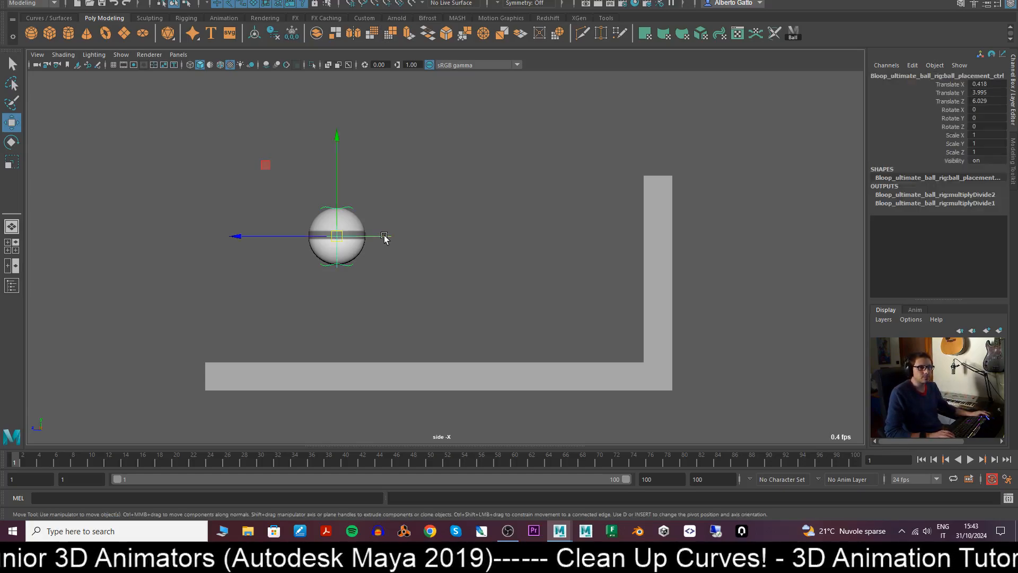
pyautogui.moveTo(338, 235); pyautogui.dragTo(344, 156)
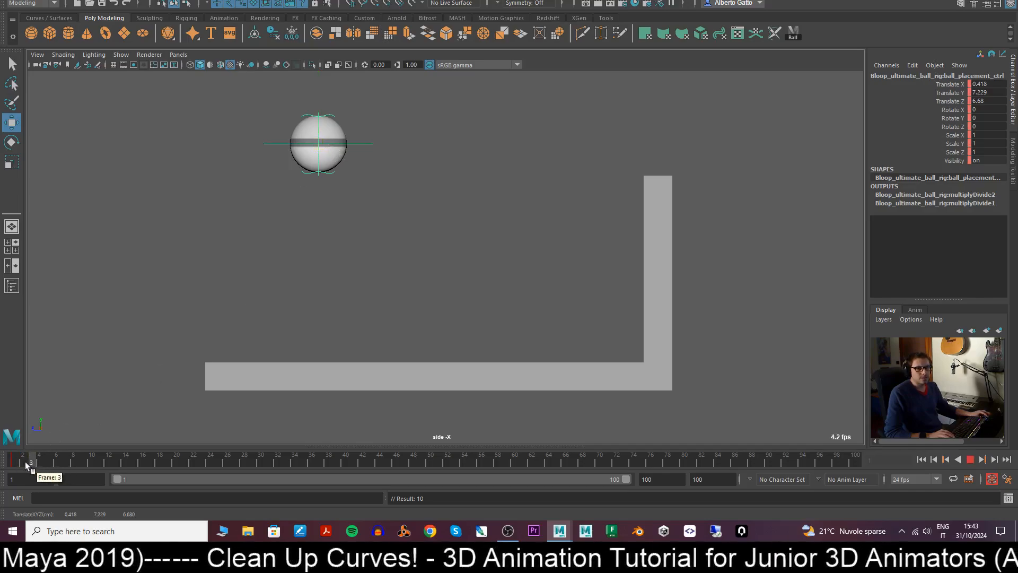
# - Advance the timeline to frame 14
pyautogui.press('Escape')
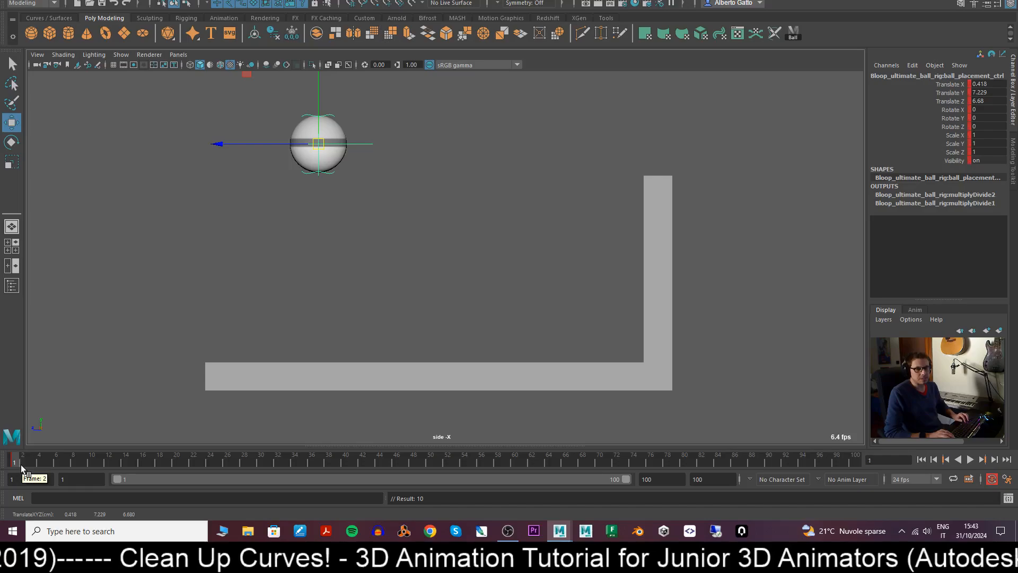
pyautogui.hotkey('alt', 'v')
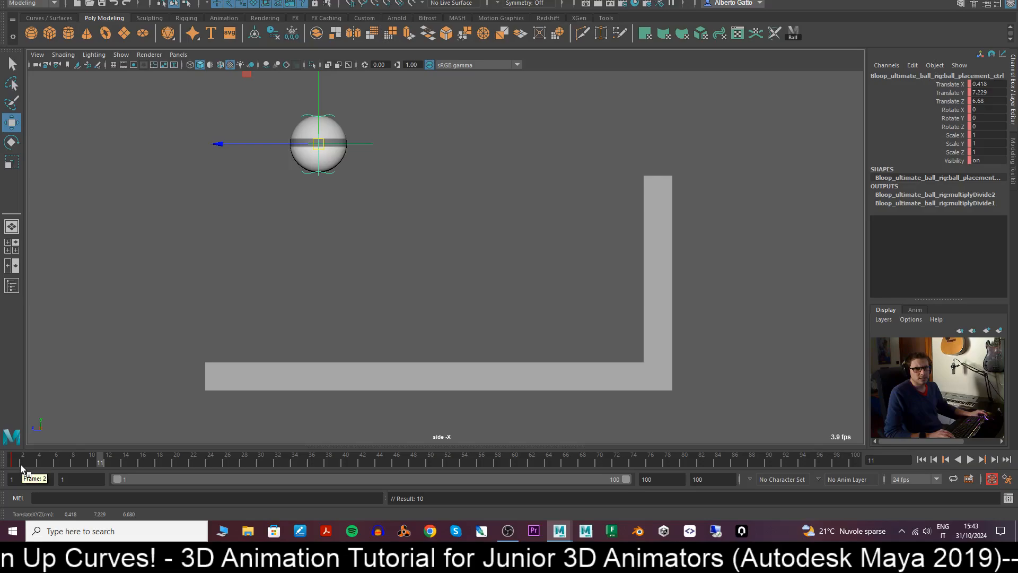
pyautogui.moveTo(21, 464); pyautogui.dragTo(82, 477)
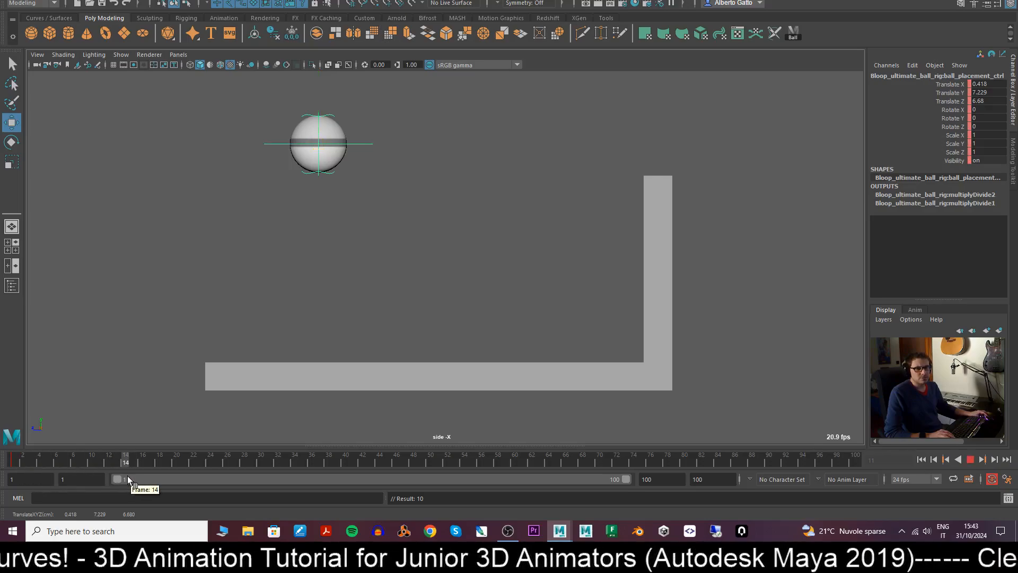
pyautogui.press('Escape')
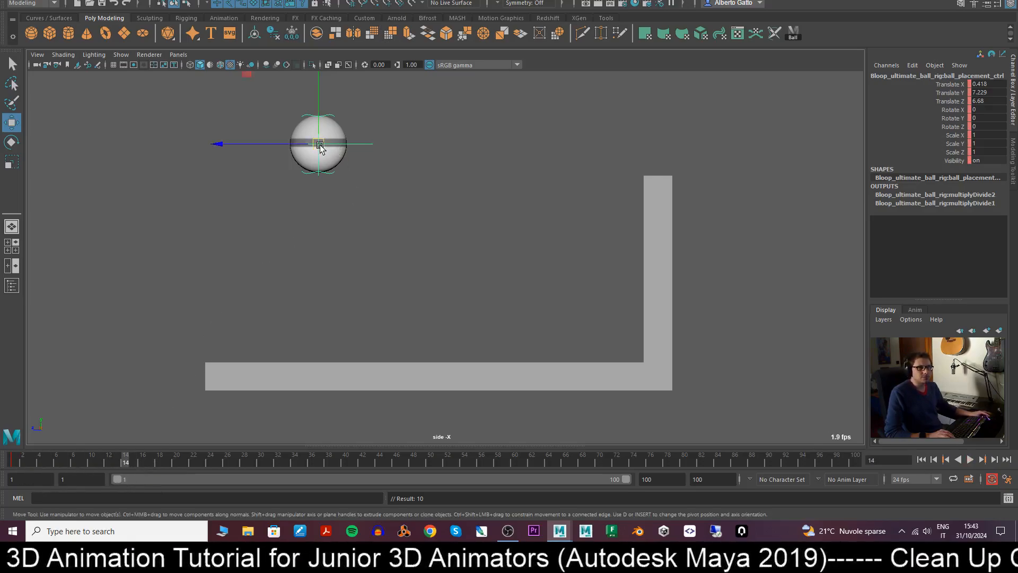
# - Drop the ball onto the floor at frame 14, about Translate Y 0.592 and Translate Z 2.701, and scrub through the fall
pyautogui.moveTo(318, 144); pyautogui.dragTo(433, 335)
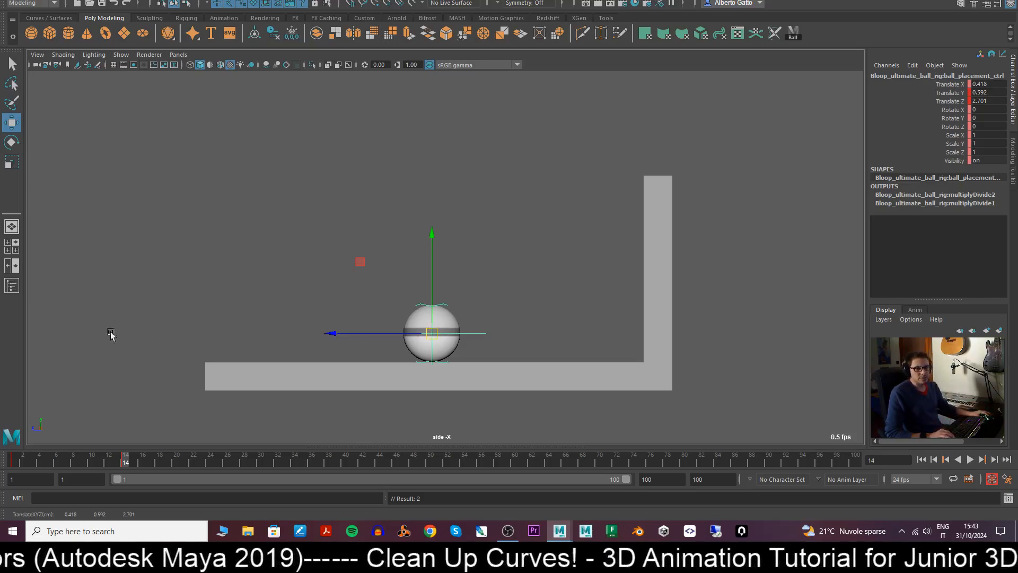
pyautogui.hotkey('alt', 'v')
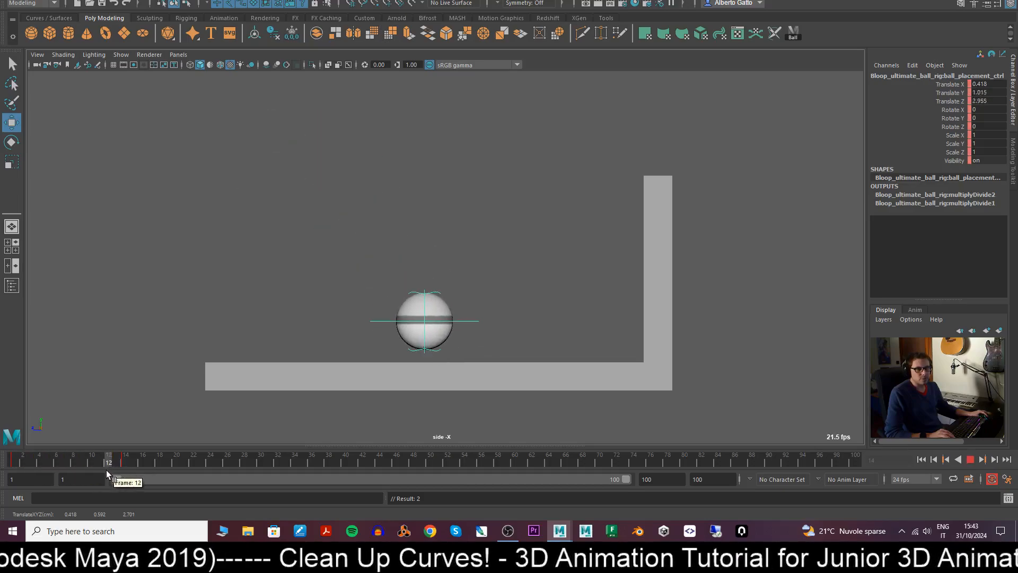
pyautogui.moveTo(11, 467); pyautogui.dragTo(125, 472)
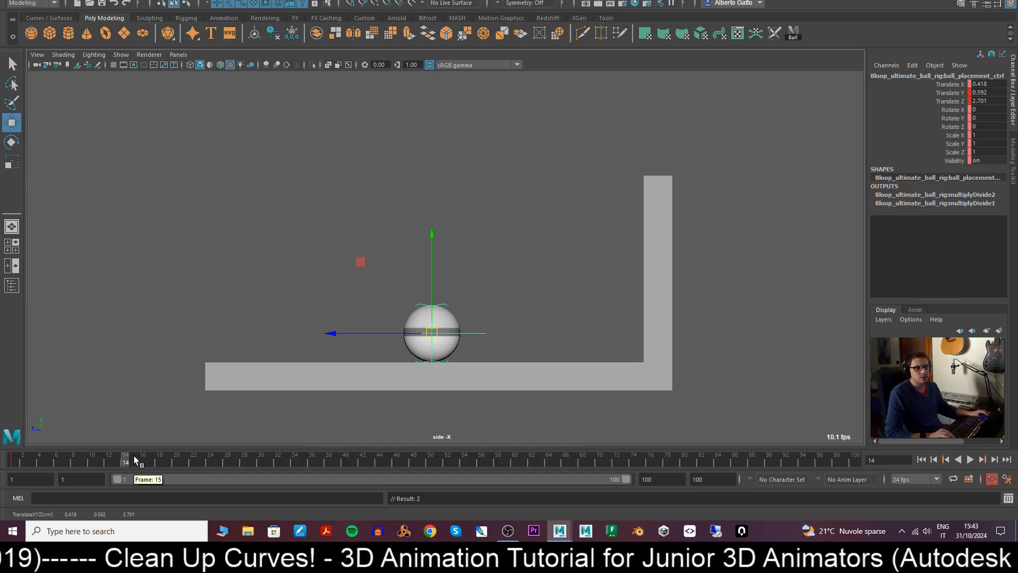
pyautogui.hotkey('alt', 'v')
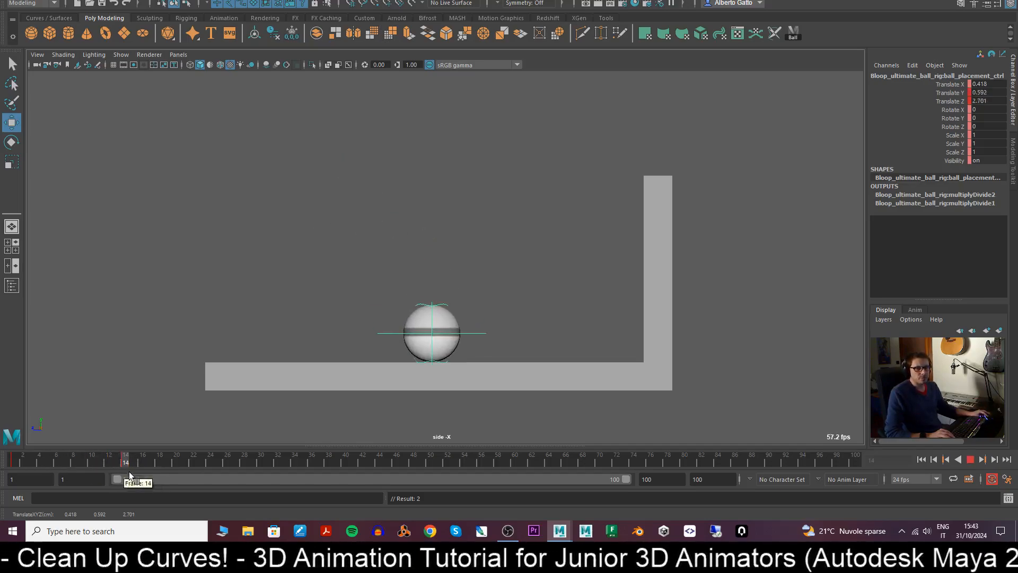
pyautogui.hotkey('alt', 'v')
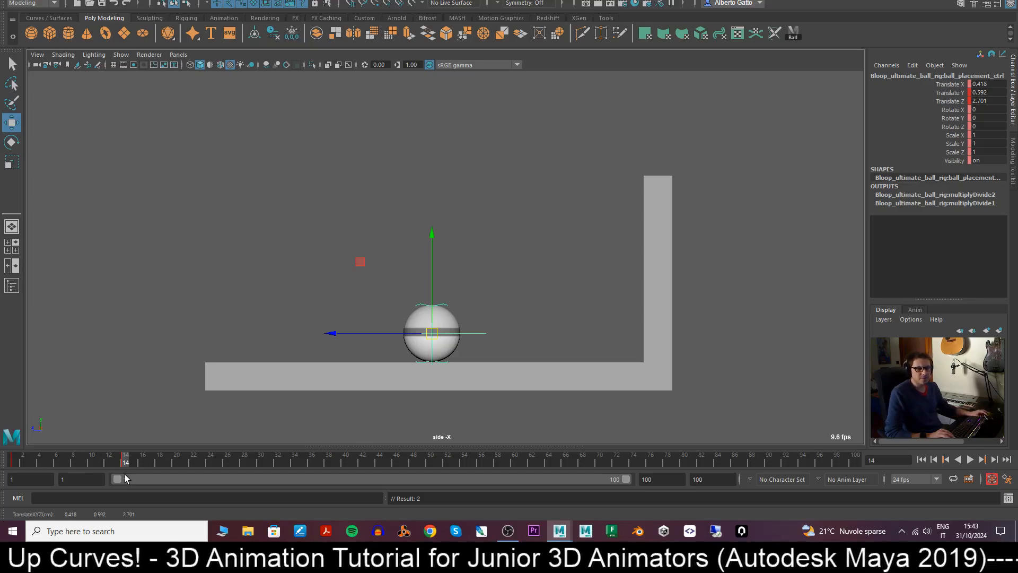
# - At frame 24, move the ball up against the wall at about Translate Y 4.143, Translate Z -3.713
pyautogui.hotkey('alt', 'v')
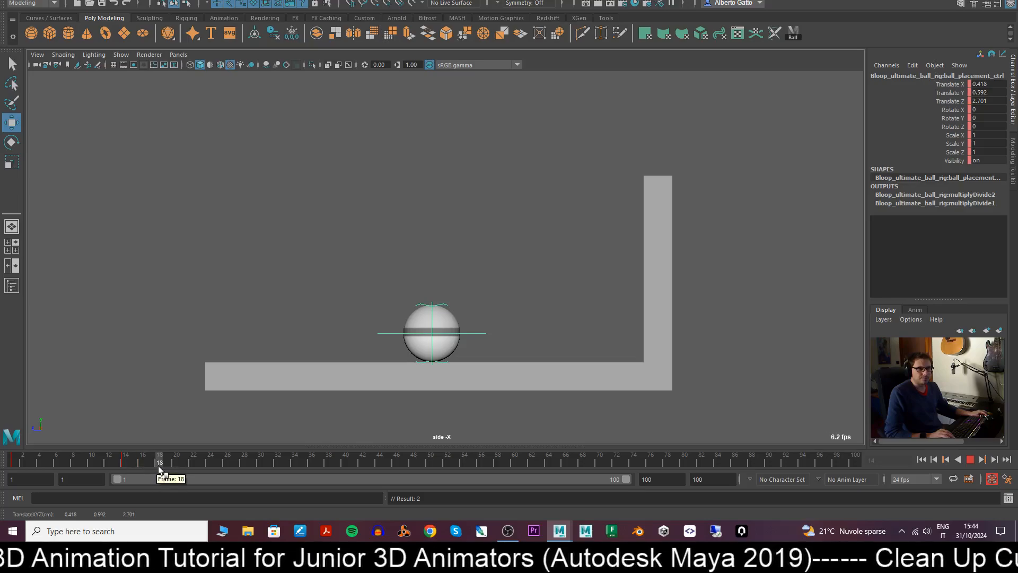
pyautogui.hotkey('alt', 'v')
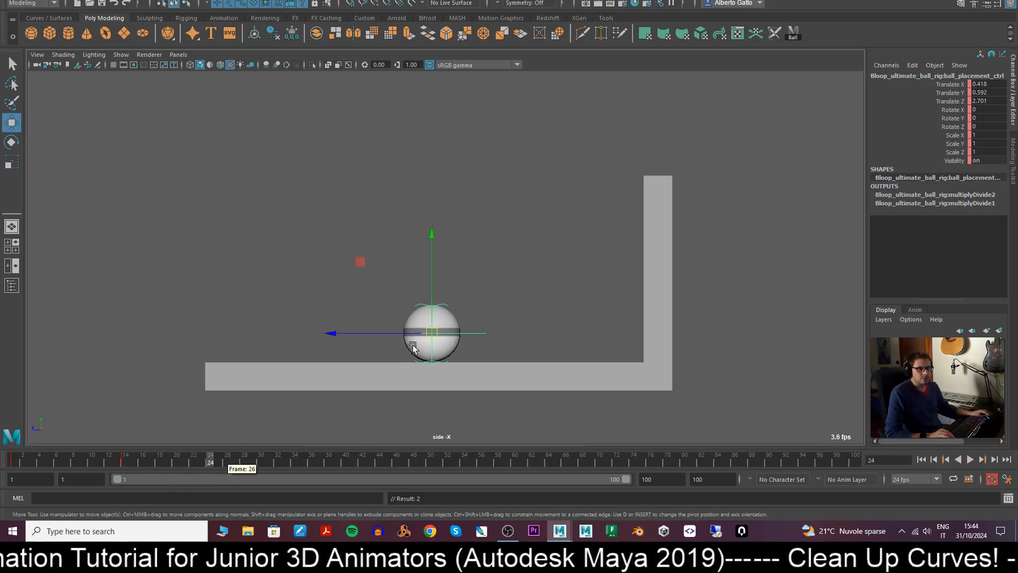
pyautogui.moveTo(432, 333); pyautogui.dragTo(614, 231)
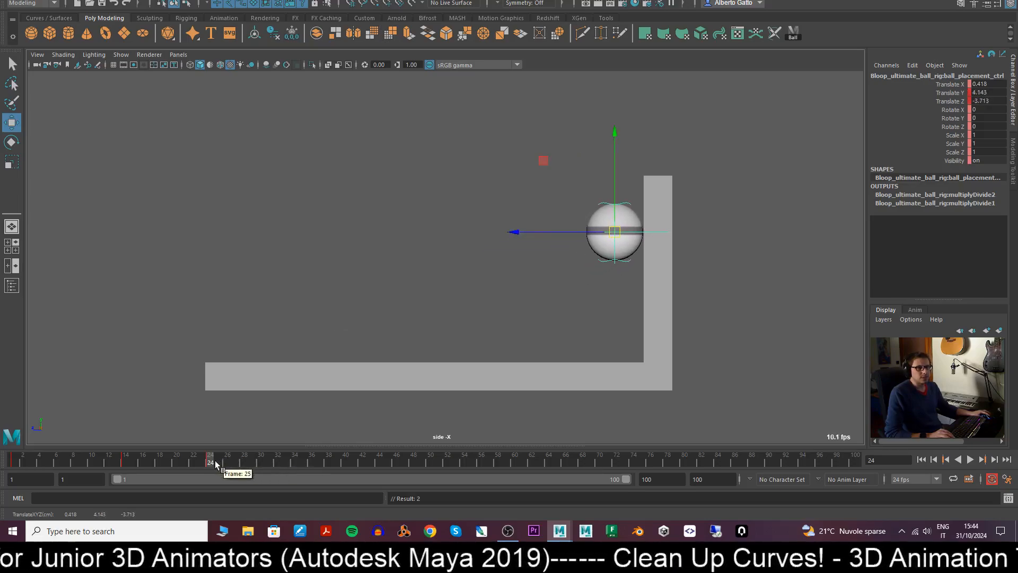
# - Key the ball on the floor at frame 40, about Translate Z 0.563, and slightly raised at frame 46, about Translate Y 1.392, Translate Z 2.441
pyautogui.click(345, 467)
pyautogui.moveTo(614, 232); pyautogui.dragTo(487, 332)
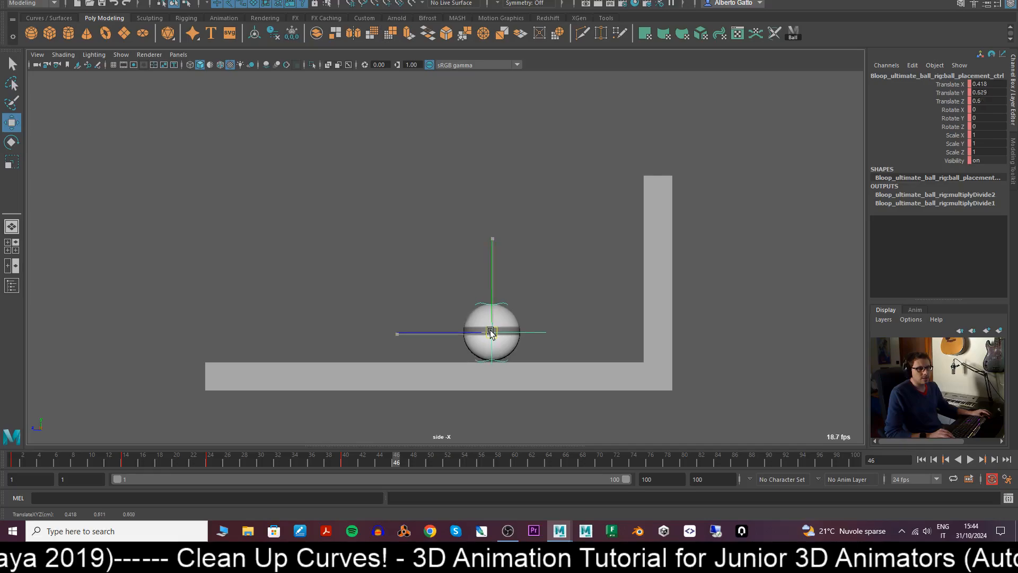
pyautogui.moveTo(490, 333); pyautogui.dragTo(445, 314)
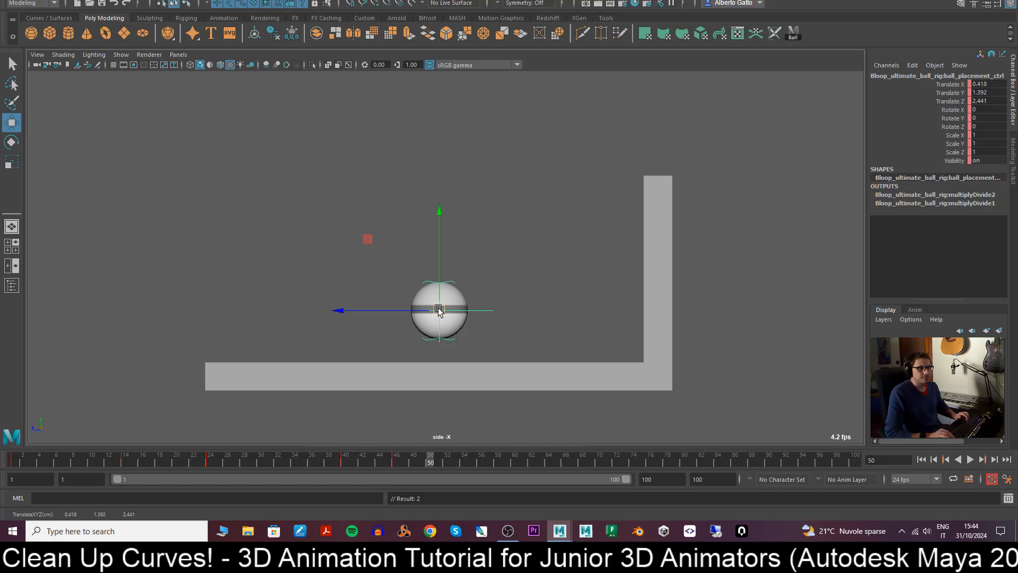
# - Key the ball's diminishing bounces away from the wall between frames 52 and 64, ending at about Translate Y 0.592, Translate Z 5.88
pyautogui.moveTo(439, 310); pyautogui.dragTo(408, 334)
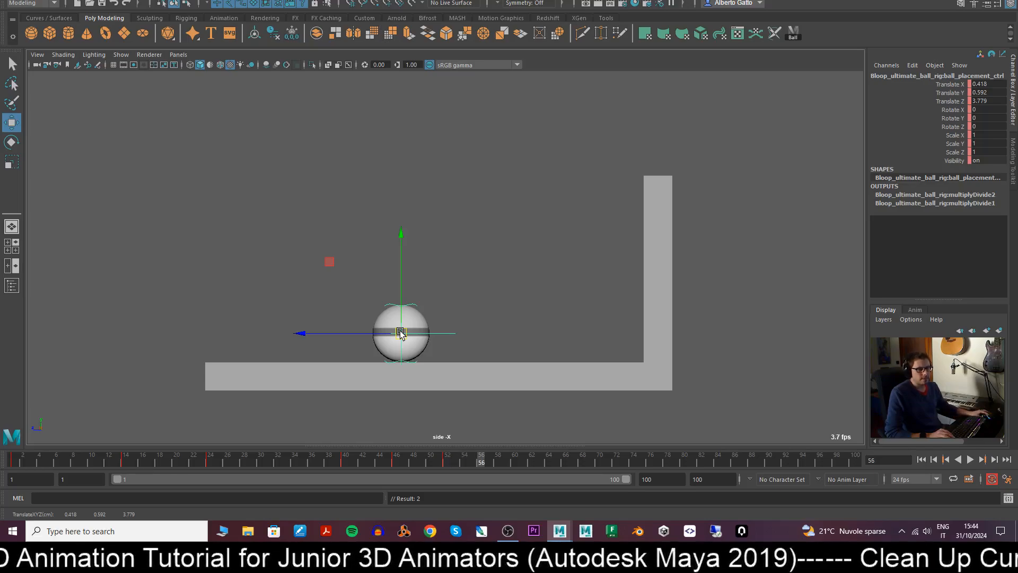
pyautogui.moveTo(400, 333); pyautogui.dragTo(365, 333)
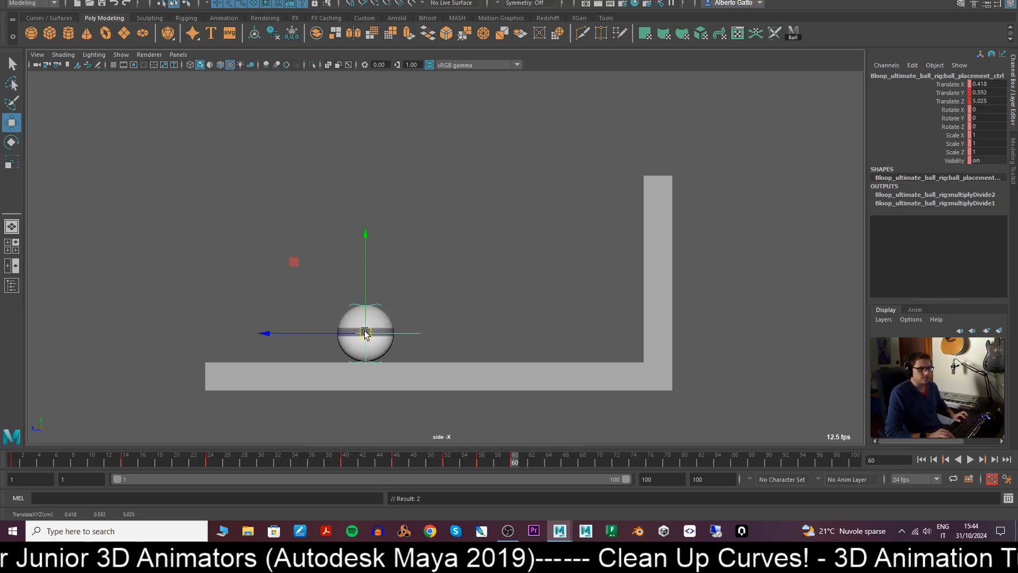
pyautogui.moveTo(365, 333); pyautogui.dragTo(341, 321)
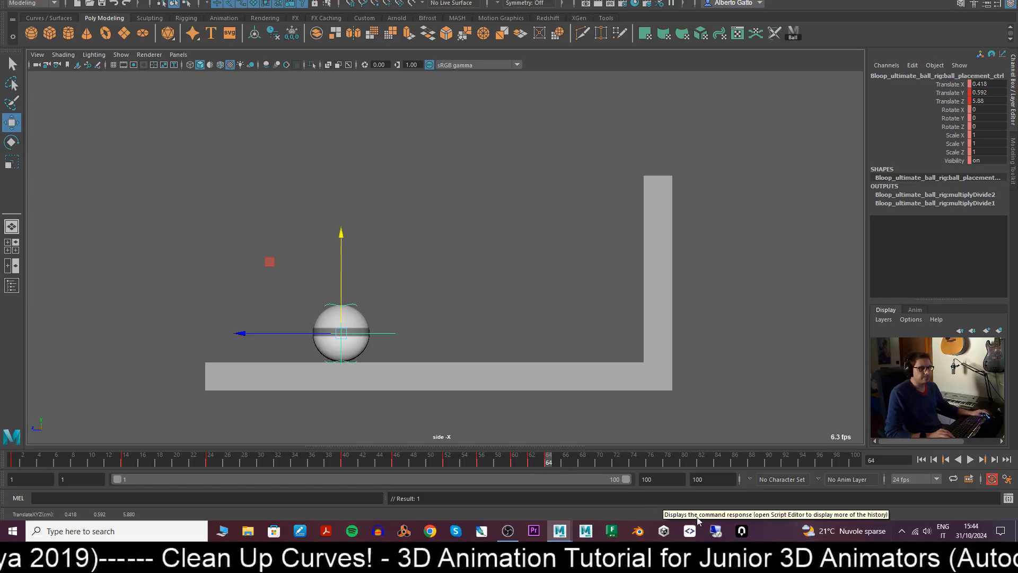
# - At frame 84, slide the ball along the floor to the platform's open end, about Translate Z 9.803, and scrub the roll
pyautogui.hotkey('alt', 'v')
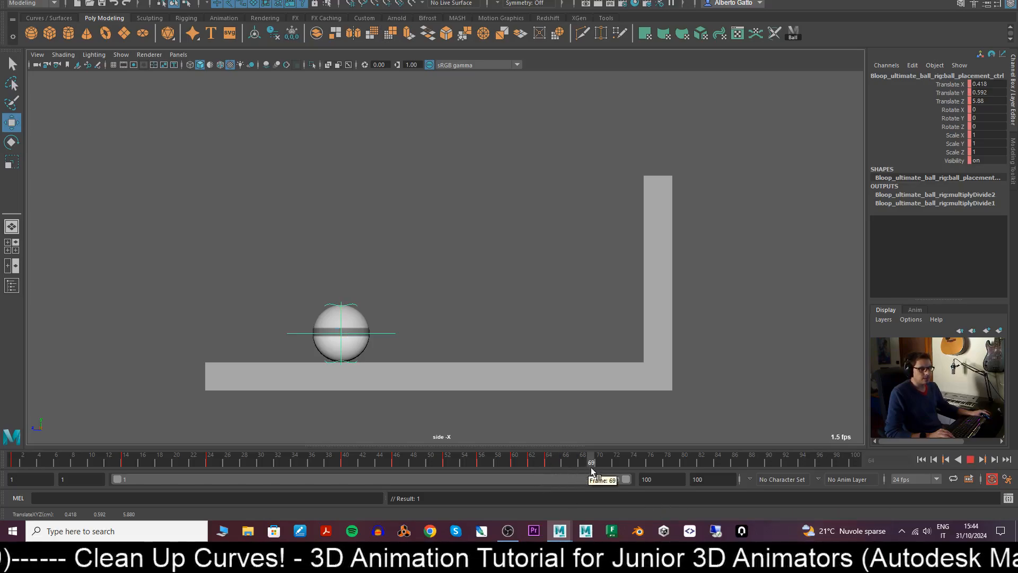
pyautogui.hotkey('alt', 'v')
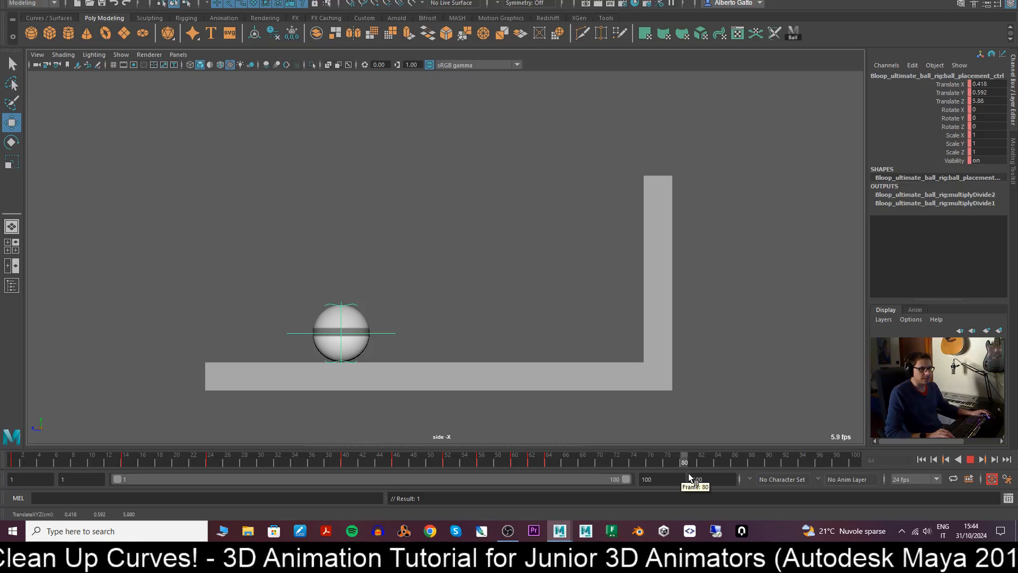
pyautogui.moveTo(305, 338); pyautogui.dragTo(194, 340)
pyautogui.hotkey('alt', 'v')
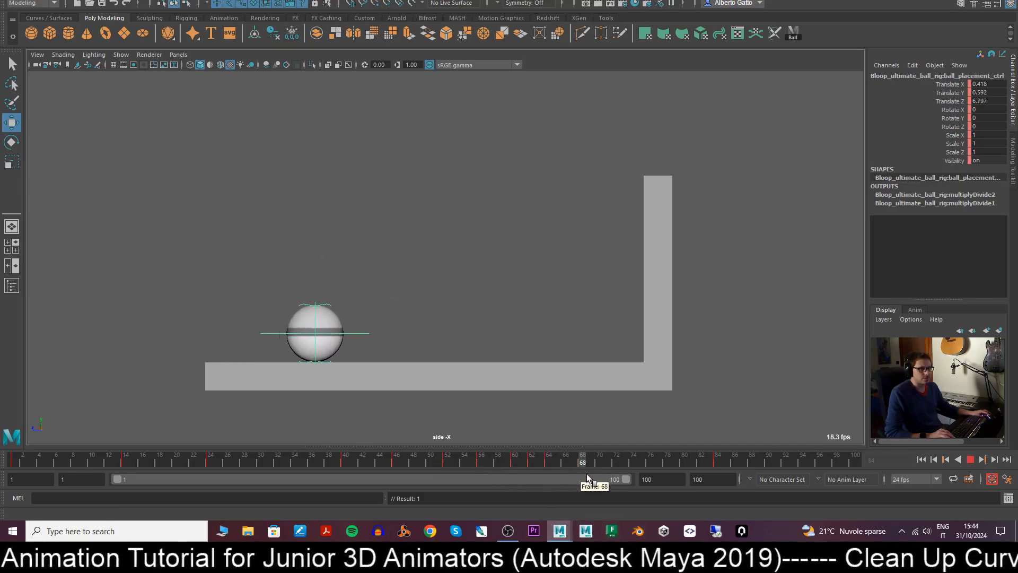
pyautogui.hotkey('alt', 'v')
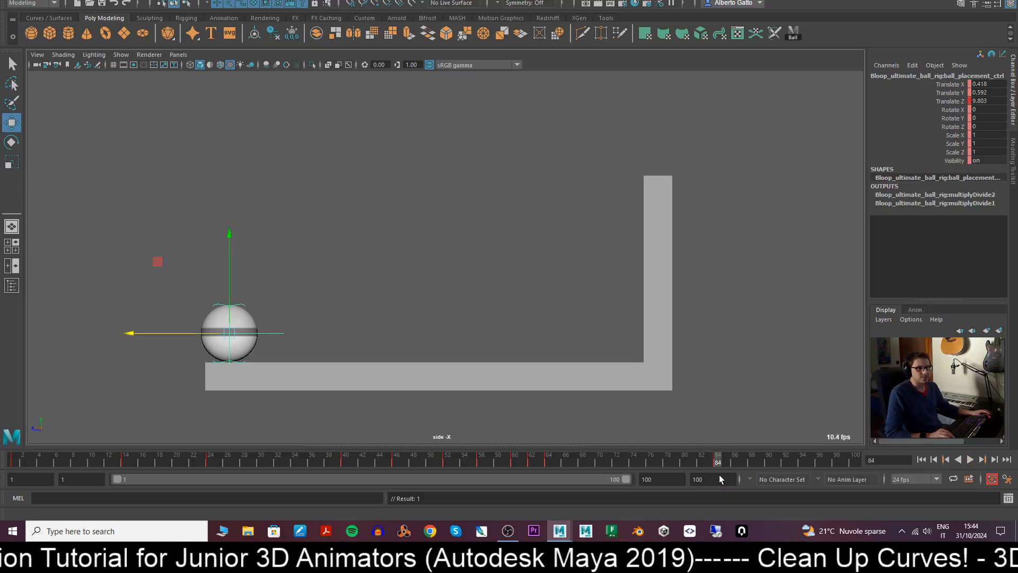
# - Play the animation from frame 1, and scrub frames 1 to 24 to examine the timing of the fall and wall hit
pyautogui.click(1, 459)
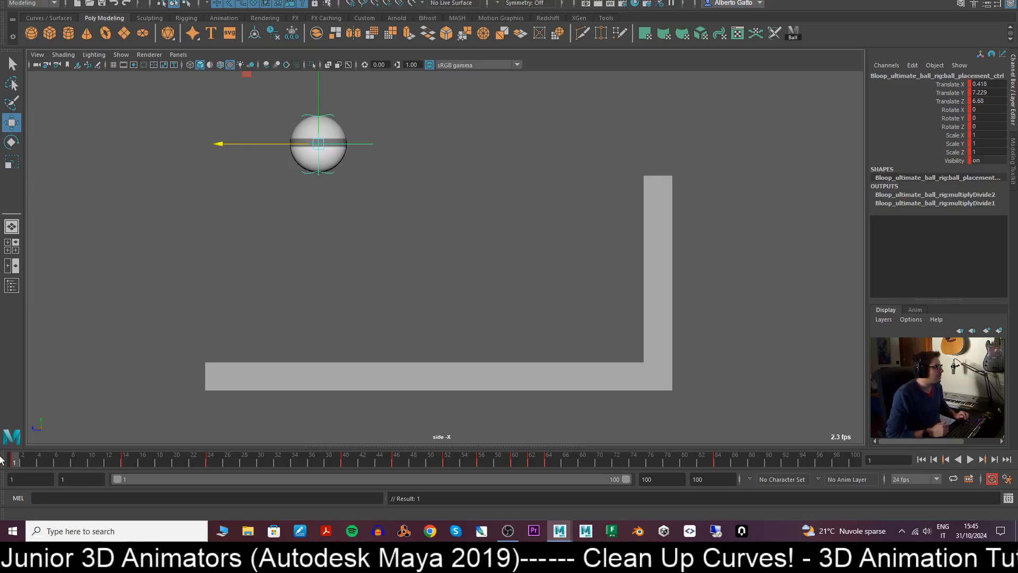
pyautogui.hotkey('alt', 'v')
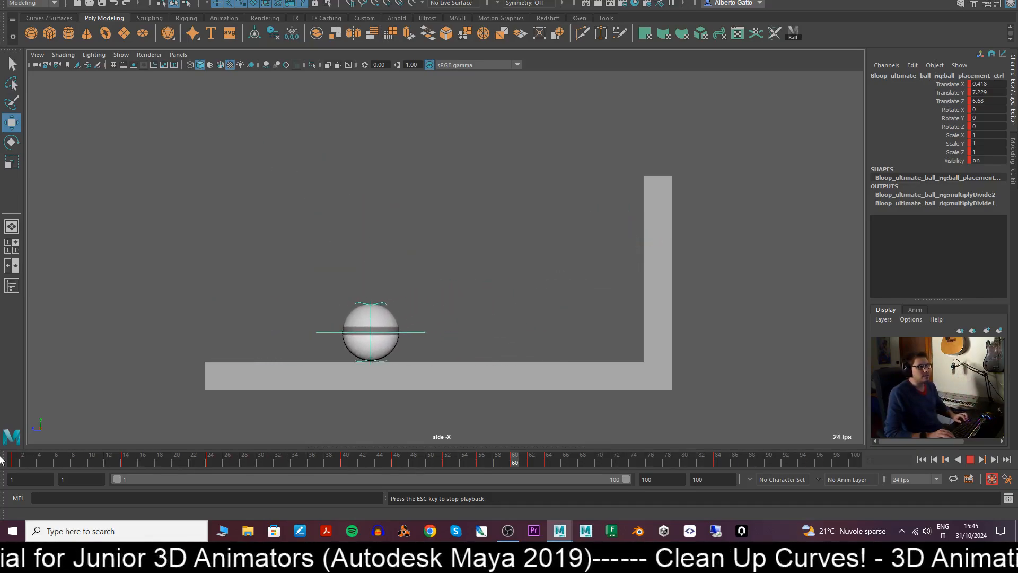
pyautogui.press('Escape')
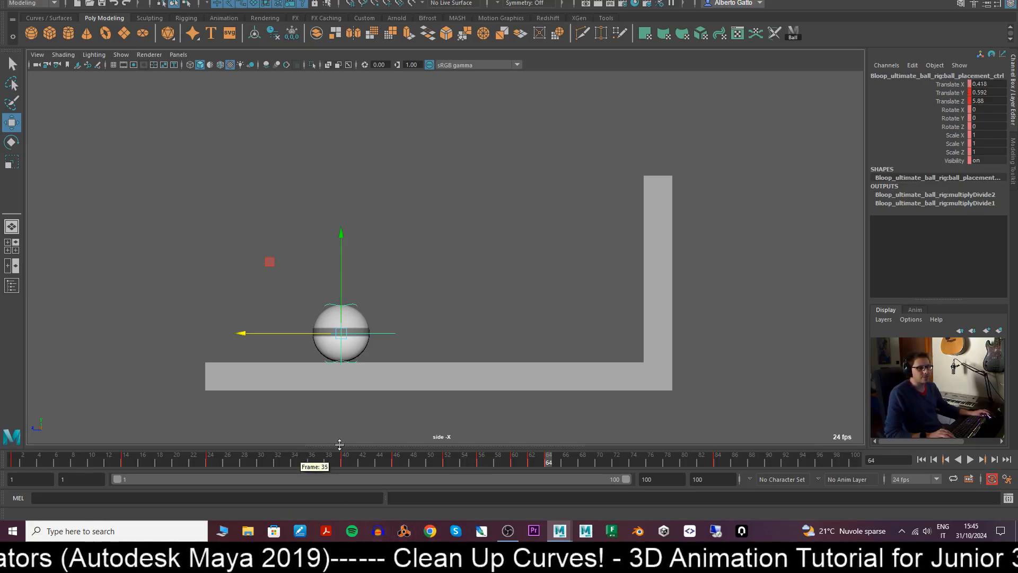
pyautogui.hotkey('alt', 'v')
pyautogui.press('Escape')
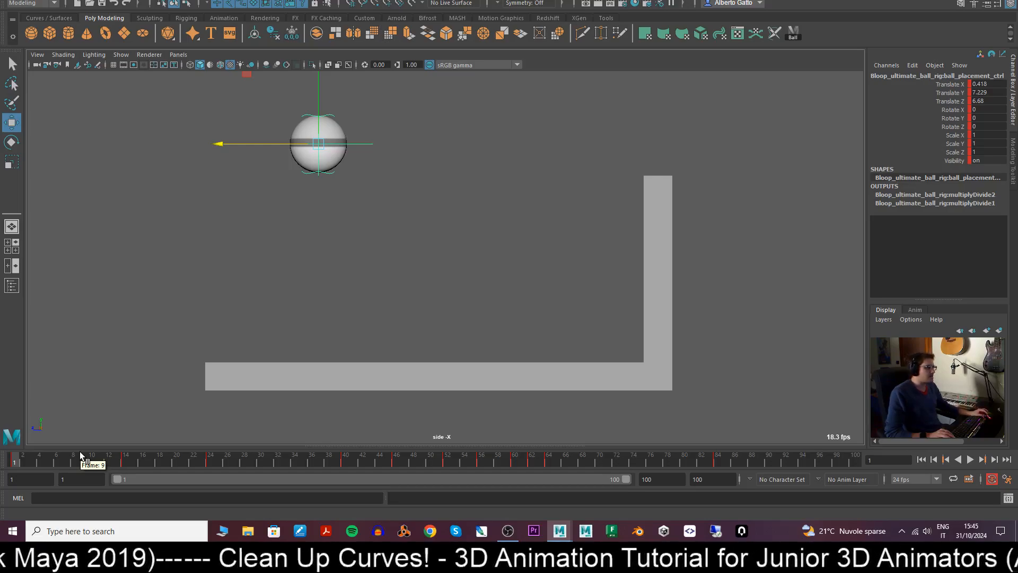
pyautogui.hotkey('alt', 'v')
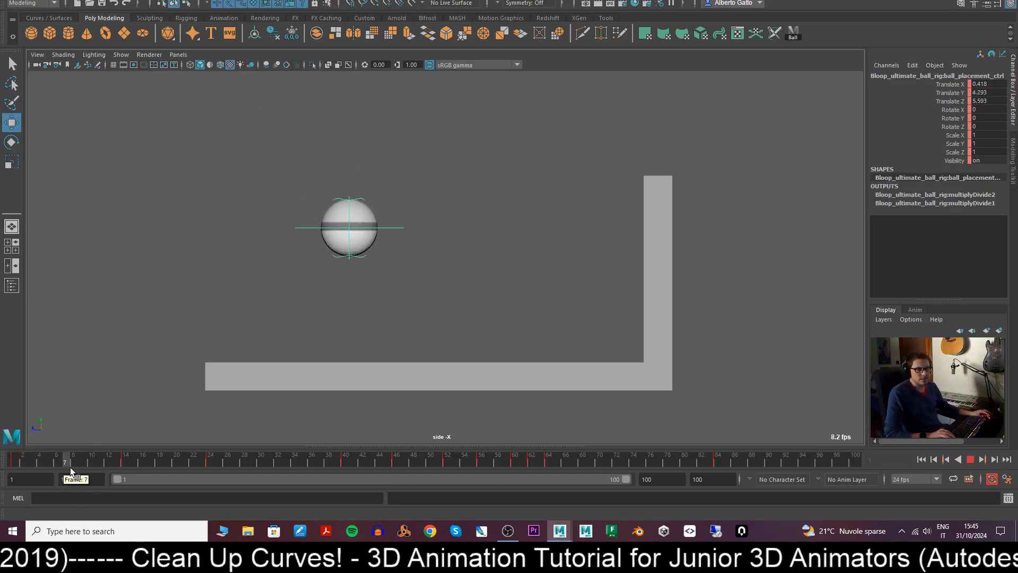
pyautogui.click(211, 473)
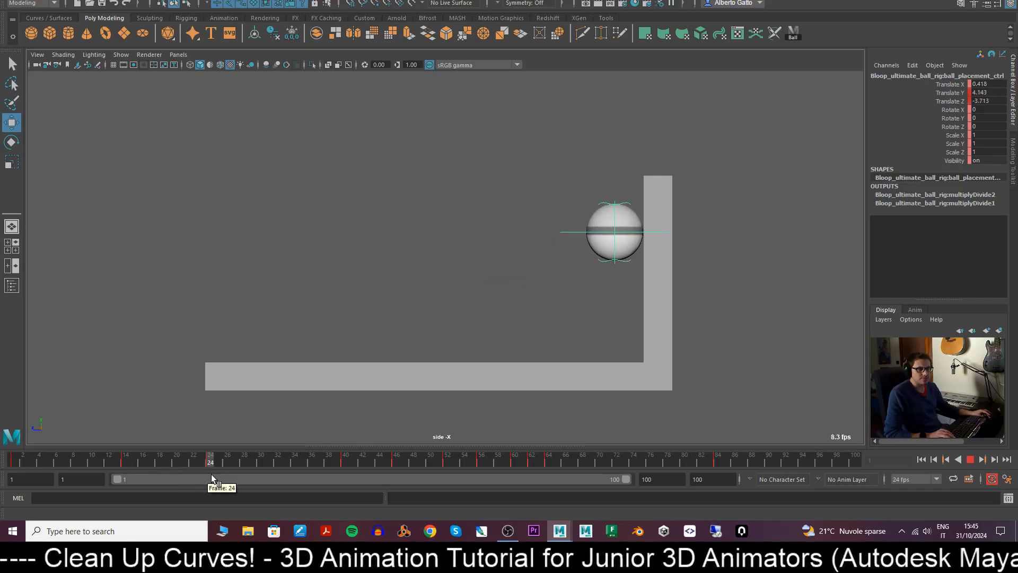
pyautogui.hotkey('alt', 'v')
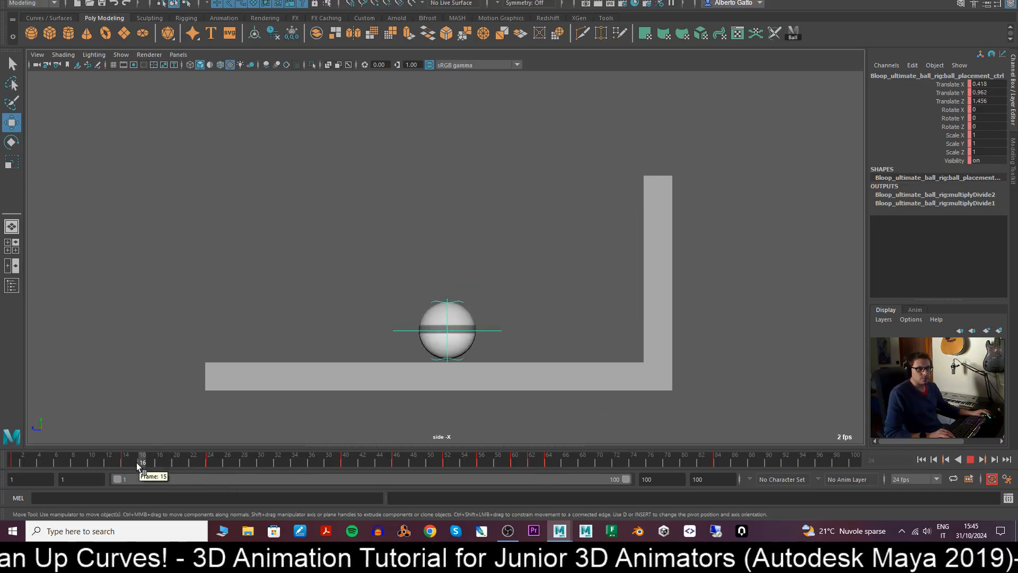
pyautogui.click(211, 470)
# - Try shifting all keys from frame 24 through frame 84 two frames later, then undo the shift
pyautogui.click(723, 459)
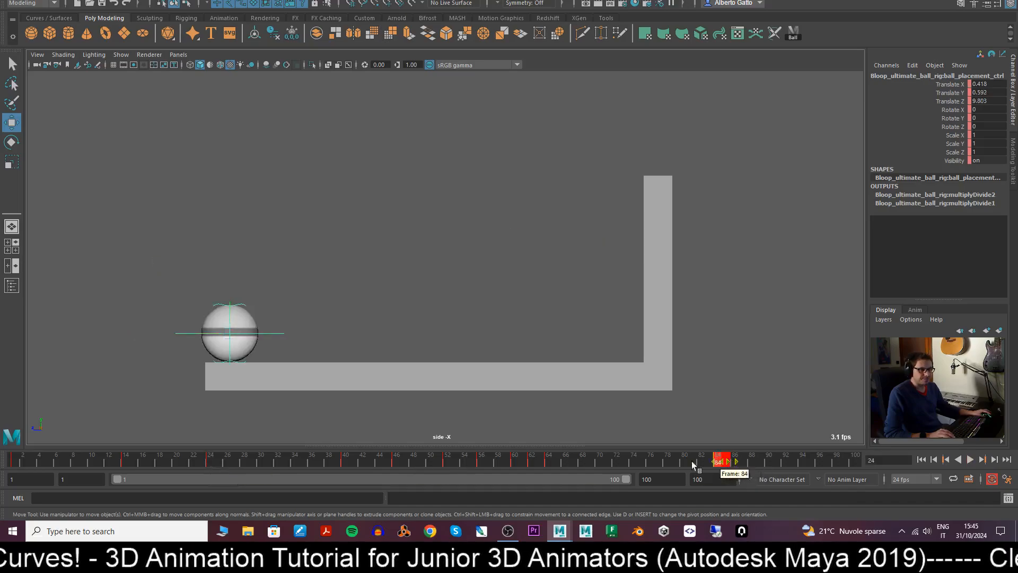
pyautogui.keyDown('shift'); pyautogui.moveTo(734, 459); pyautogui.dragTo(211, 459); pyautogui.keyUp('shift')
pyautogui.moveTo(466, 462); pyautogui.dragTo(476, 461)
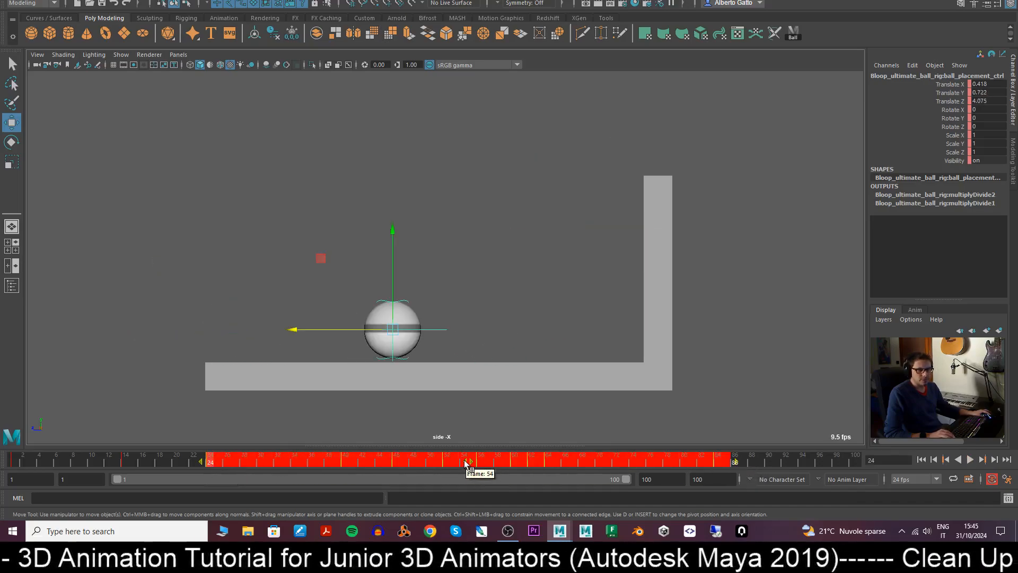
pyautogui.hotkey('alt', 'v')
pyautogui.click(90, 464)
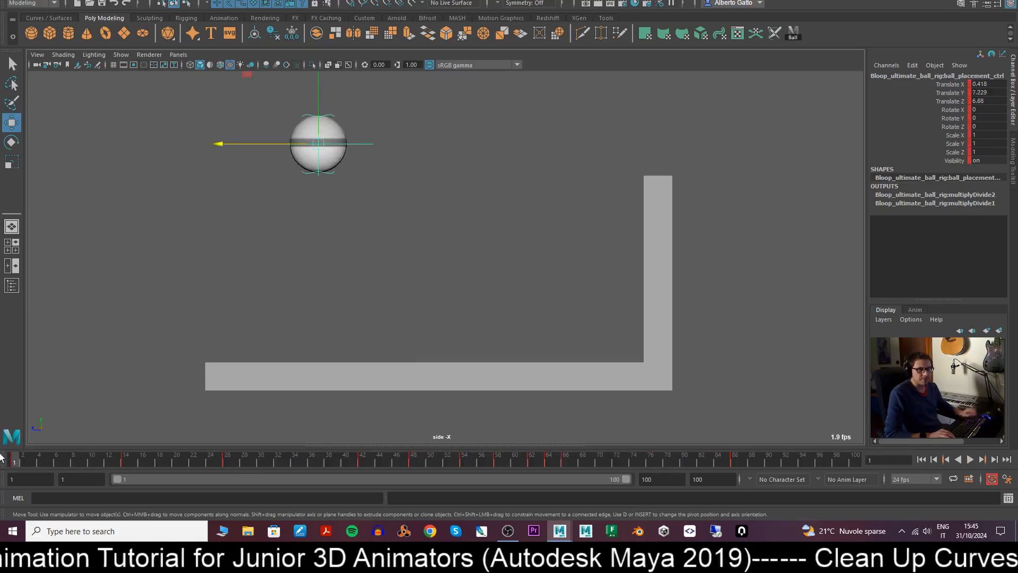
pyautogui.hotkey('ctrl', 'z')
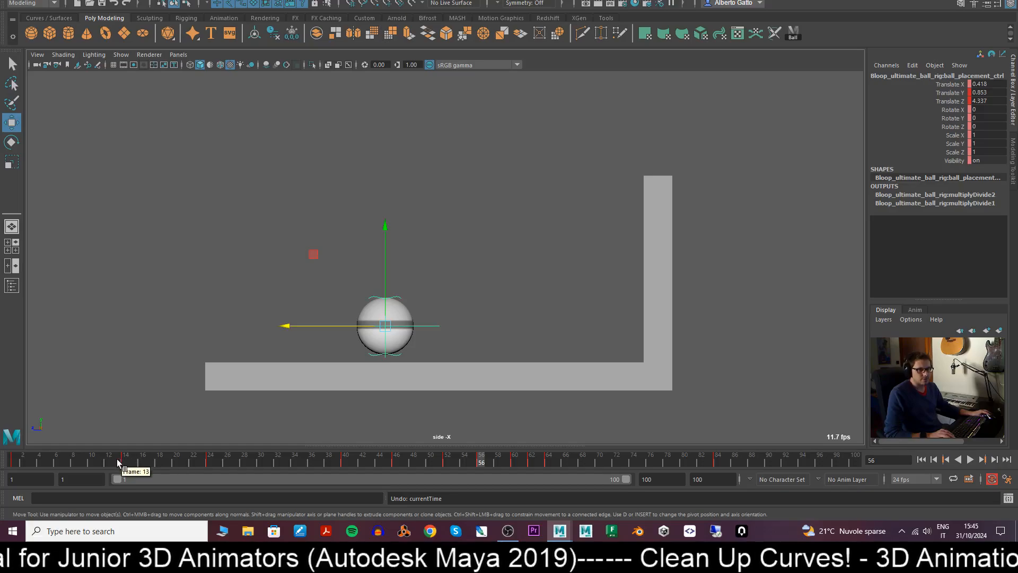
# - Scrub the animation between frames 1 and 85 to examine the timing of the first floor contact and the bounces
pyautogui.moveTo(132, 462)
pyautogui.mouseDown()
pyautogui.moveTo(207, 466)
pyautogui.moveTo(39, 470)
pyautogui.moveTo(126, 472)
pyautogui.mouseUp()
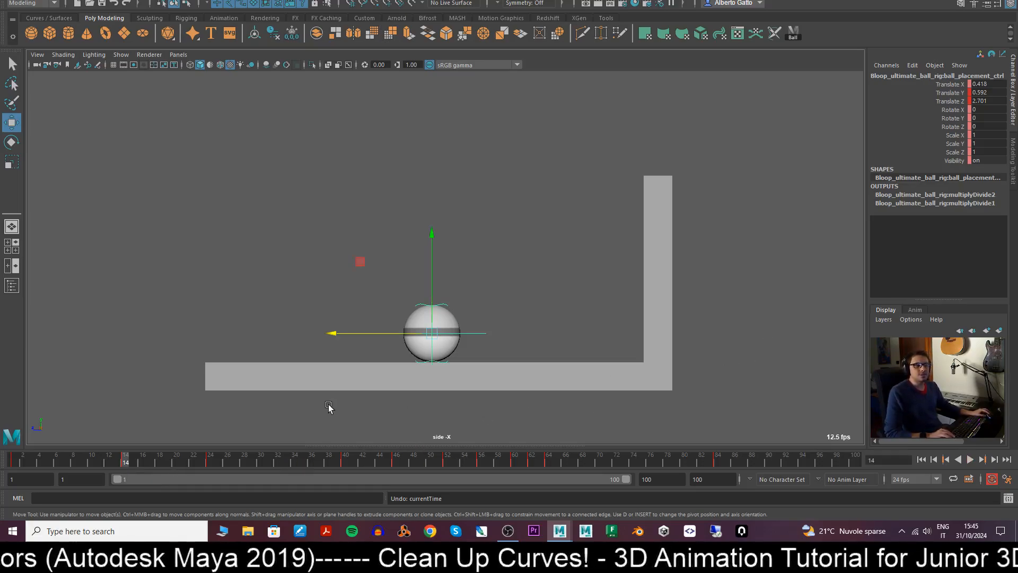
pyautogui.moveTo(111, 461); pyautogui.dragTo(47, 461)
pyautogui.hotkey('alt', 'v')
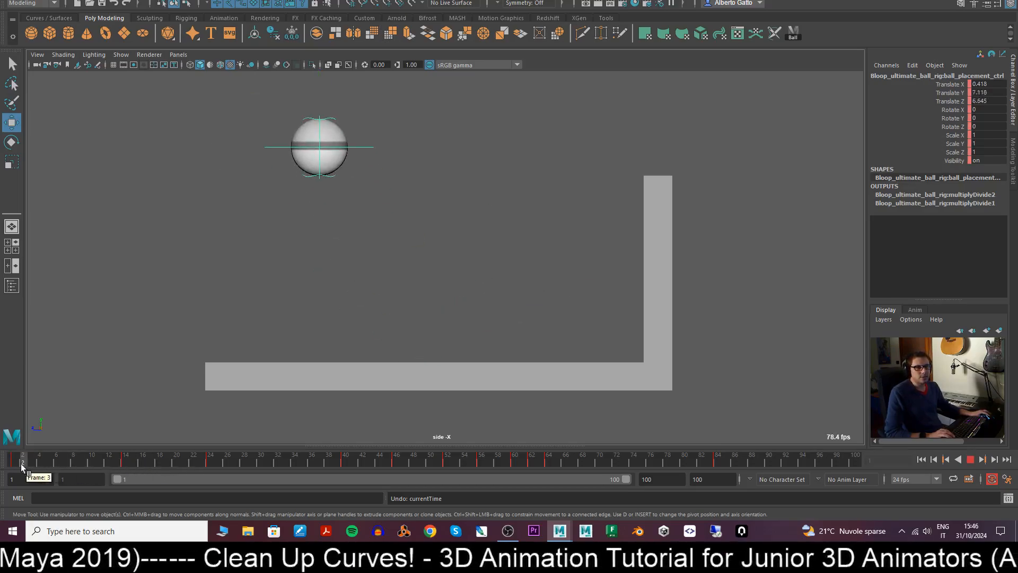
pyautogui.click(13, 462)
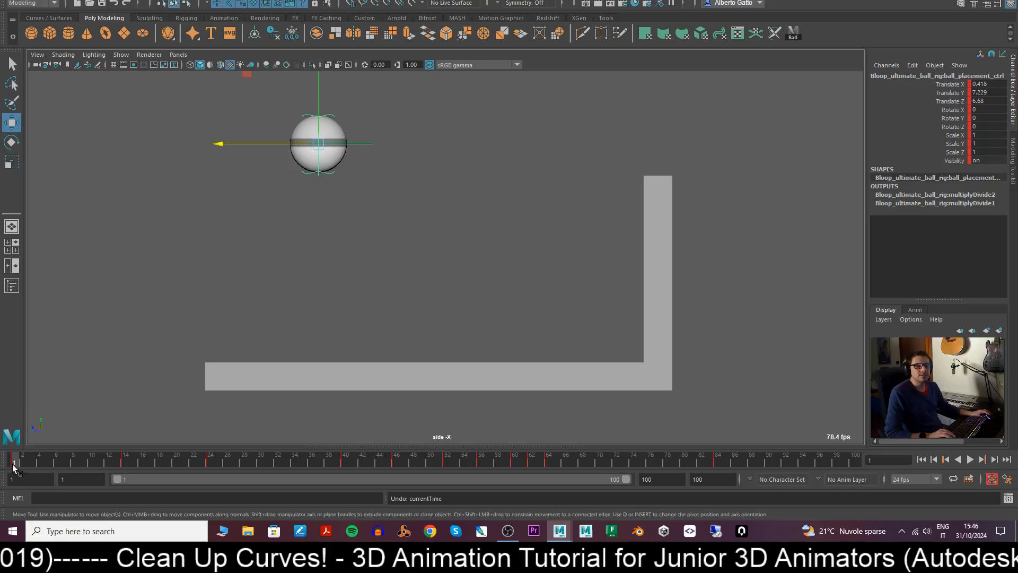
pyautogui.hotkey('alt', 'v')
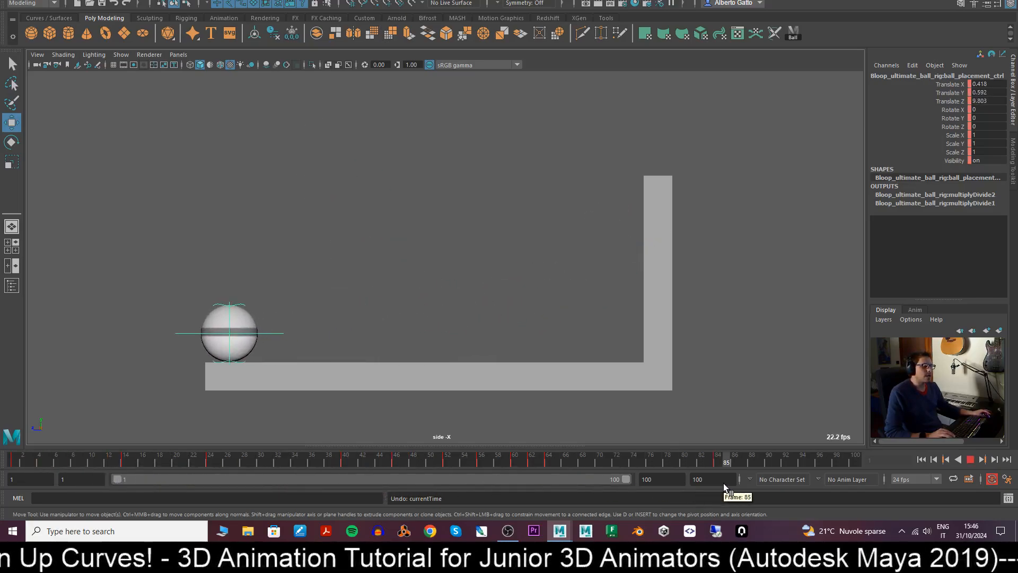
# - Shift the keys from frame 40 through frame 84 four frames earlier so they start at frame 36
pyautogui.moveTo(31, 465); pyautogui.dragTo(345, 467)
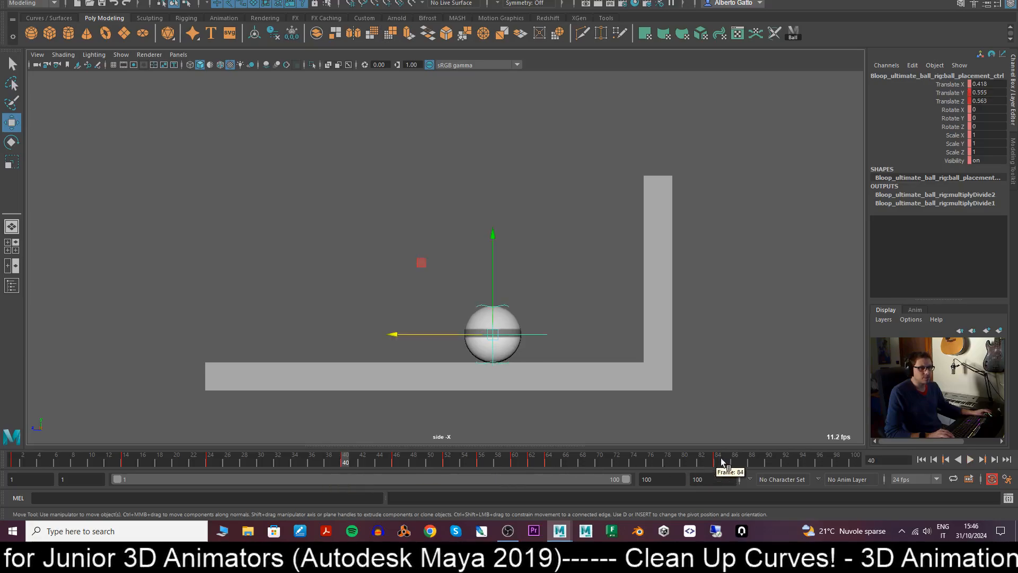
pyautogui.keyDown('shift'); pyautogui.moveTo(722, 463); pyautogui.dragTo(346, 466); pyautogui.keyUp('shift')
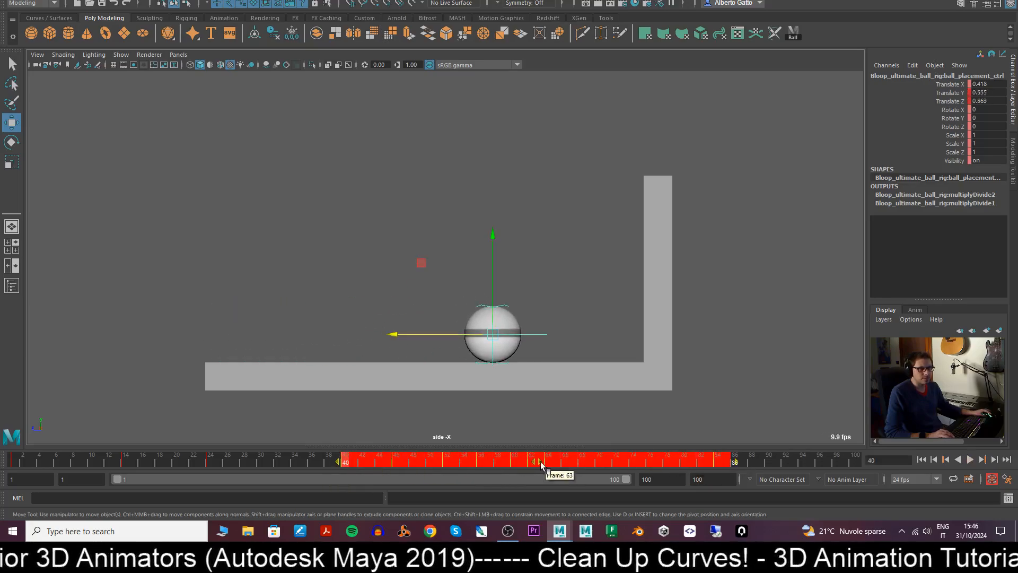
pyautogui.moveTo(541, 464); pyautogui.dragTo(522, 464)
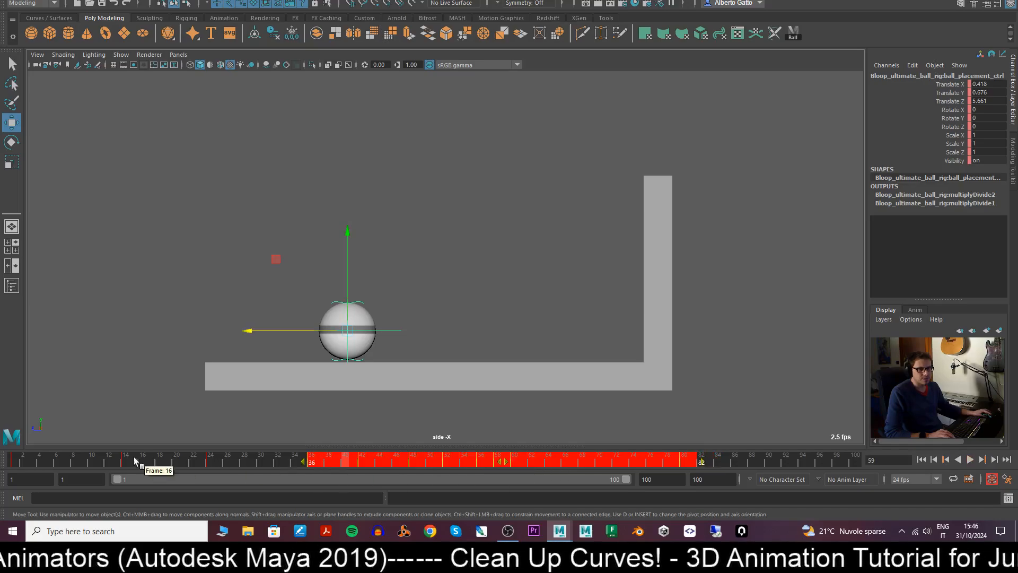
# - Play the animation from frame 1 twice to examine the retimed fall, wall hit and bounces
pyautogui.click(11, 460)
pyautogui.hotkey('alt', 'v')
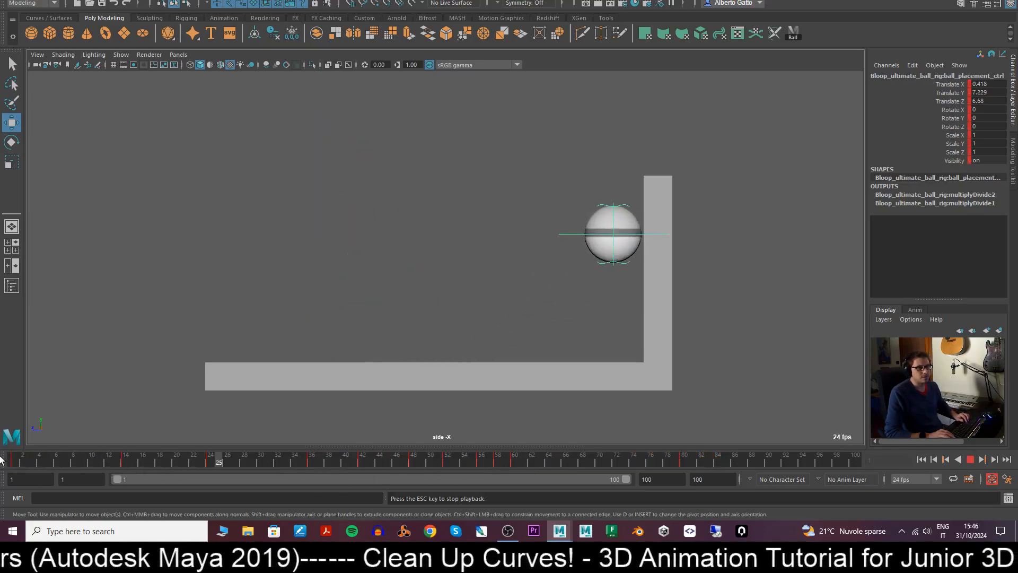
pyautogui.press('Escape')
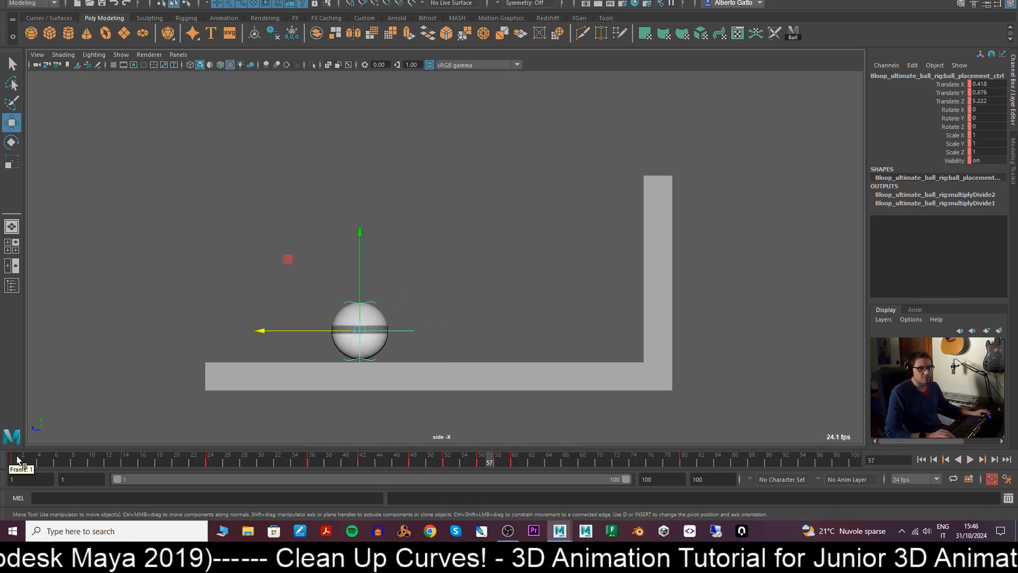
pyautogui.click(17, 460)
pyautogui.hotkey('alt', 'v')
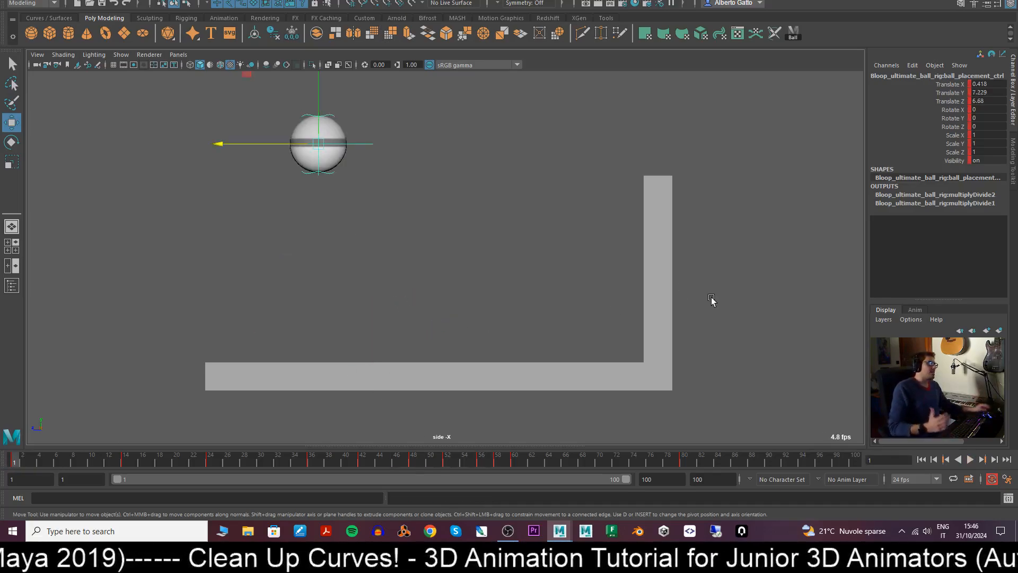
pyautogui.click(711, 299)
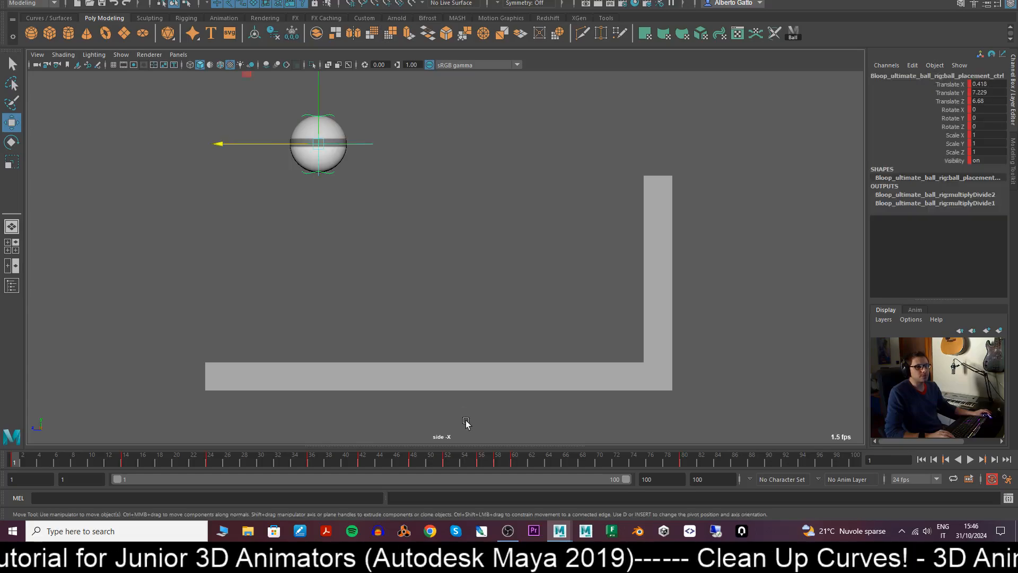
# - Reveal the Graph Editor below the viewport and frame the ball's translation curves across the whole animation
pyautogui.moveTo(423, 444); pyautogui.dragTo(408, 228)
pyautogui.press('a')
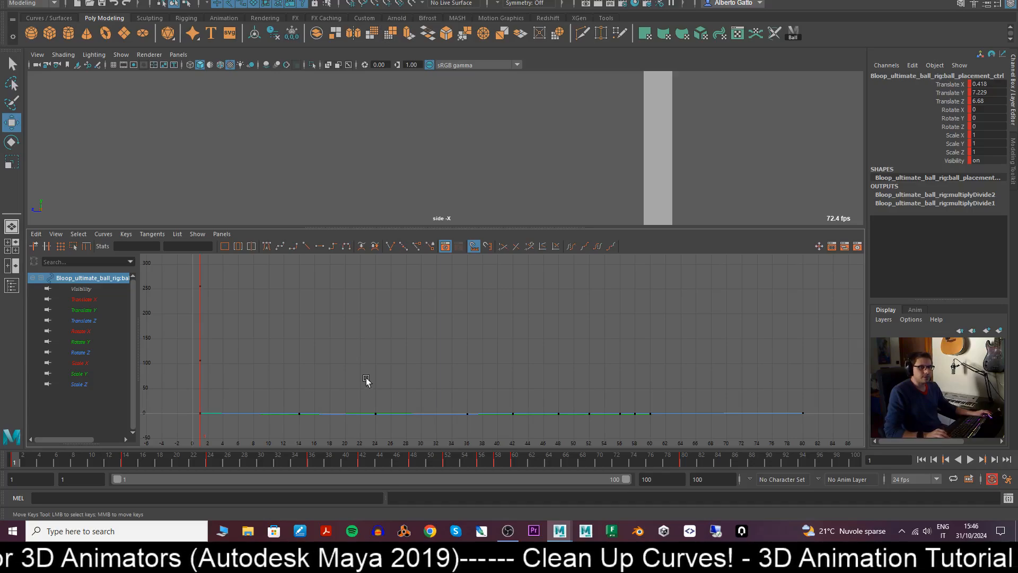
pyautogui.keyDown('alt'); pyautogui.moveTo(381, 397); pyautogui.dragTo(398, 313, button='middle'); pyautogui.keyUp('alt')
pyautogui.keyDown('alt'); pyautogui.keyDown('shift'); pyautogui.moveTo(398, 313); pyautogui.dragTo(403, 322, button='right'); pyautogui.keyUp('shift'); pyautogui.keyUp('alt')
pyautogui.keyDown('alt'); pyautogui.moveTo(406, 321); pyautogui.dragTo(426, 407, button='middle'); pyautogui.keyUp('alt')
pyautogui.keyDown('alt'); pyautogui.keyDown('shift'); pyautogui.moveTo(426, 407); pyautogui.dragTo(411, 320, button='right'); pyautogui.keyUp('shift'); pyautogui.keyUp('alt')
pyautogui.keyDown('alt'); pyautogui.moveTo(411, 320); pyautogui.dragTo(404, 382, button='middle'); pyautogui.keyUp('alt')
pyautogui.keyDown('alt'); pyautogui.keyDown('shift'); pyautogui.moveTo(405, 381); pyautogui.dragTo(402, 369, button='right'); pyautogui.keyUp('shift'); pyautogui.keyUp('alt')
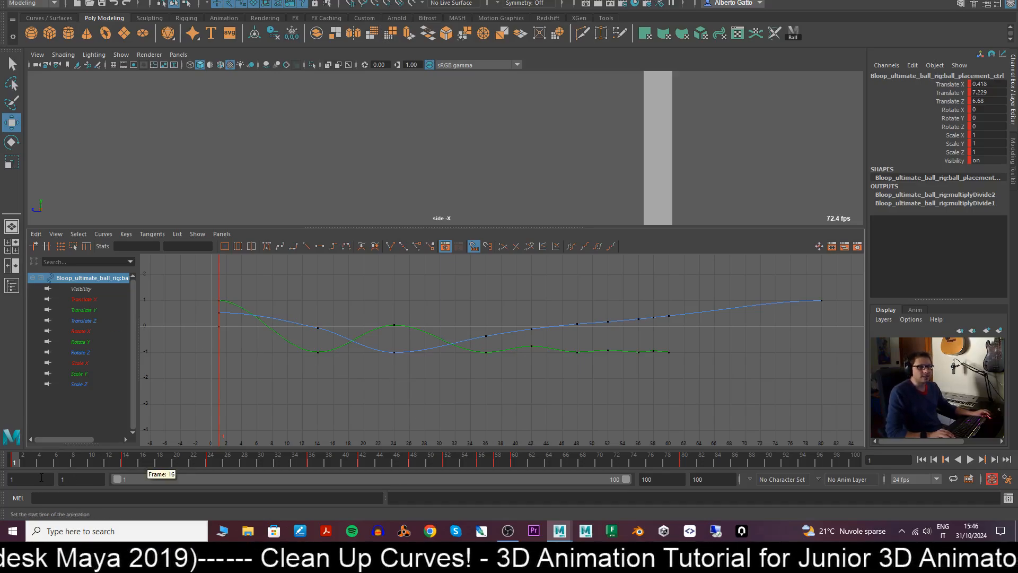
# - Go to frame 13, try raising the ball to a Translate Y of 1.708, and undo the move
pyautogui.moveTo(27, 460); pyautogui.dragTo(116, 487)
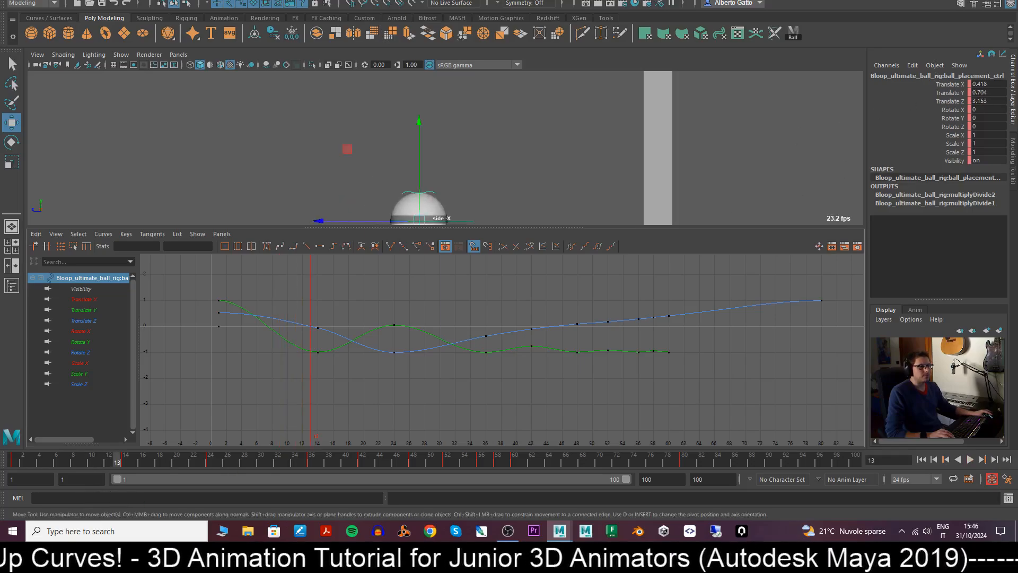
pyautogui.moveTo(423, 171); pyautogui.dragTo(416, 143)
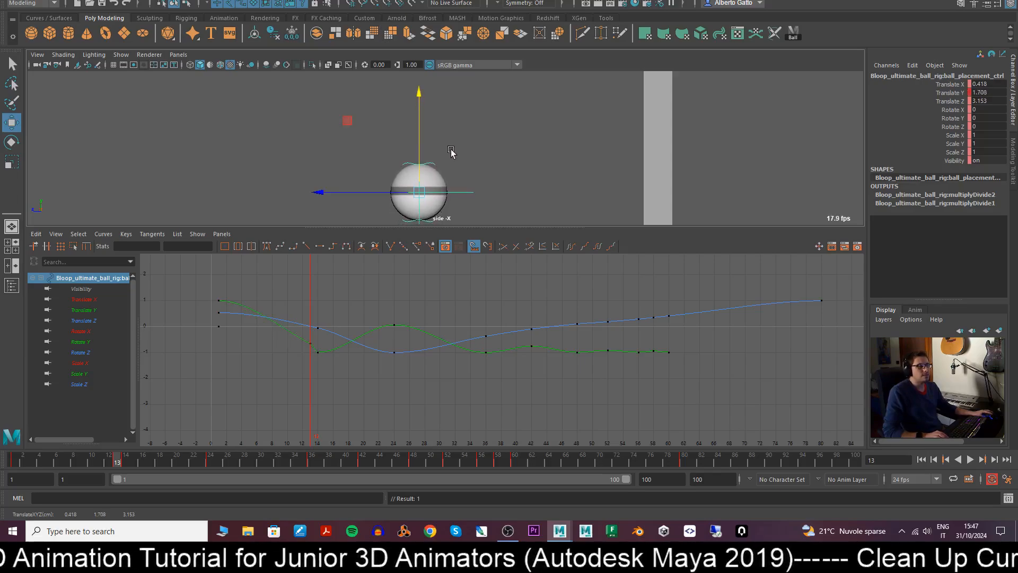
pyautogui.hotkey('ctrl', 'z')
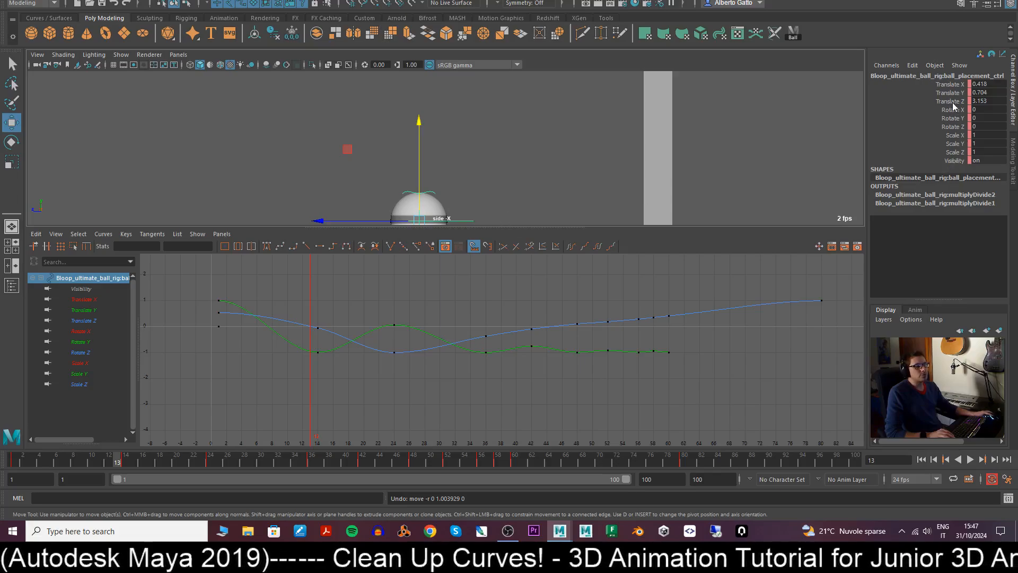
# - Try rotating the ball about X at frame 13 while viewing its Rotate X curve, and undo the rotation
pyautogui.click(951, 109)
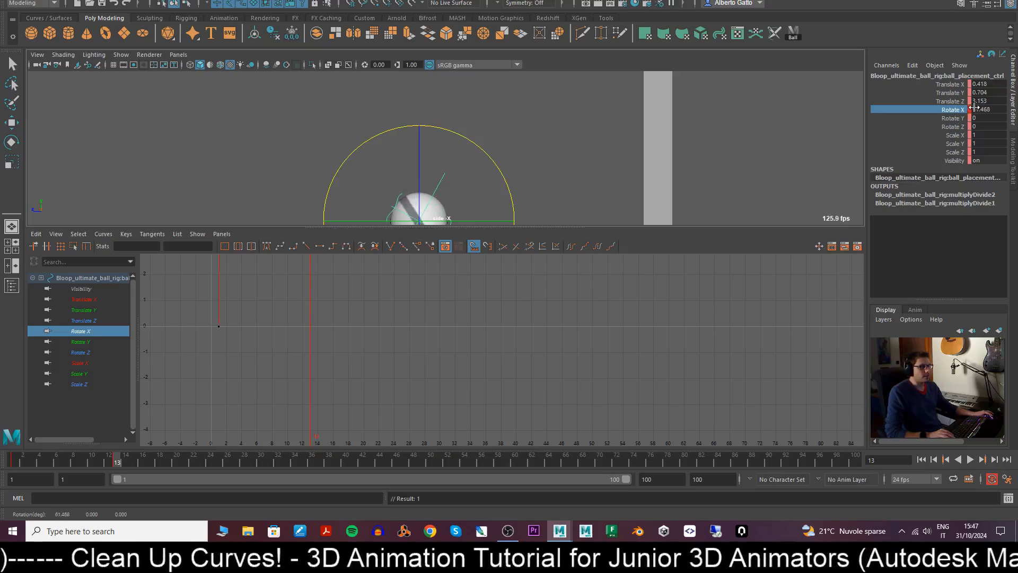
pyautogui.press('f')
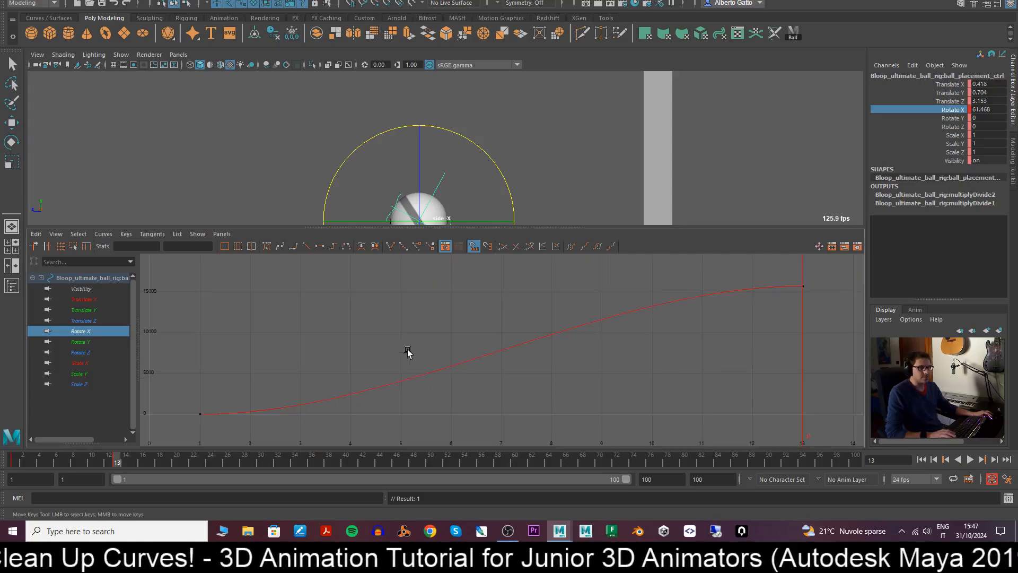
pyautogui.moveTo(483, 160); pyautogui.dragTo(621, 246)
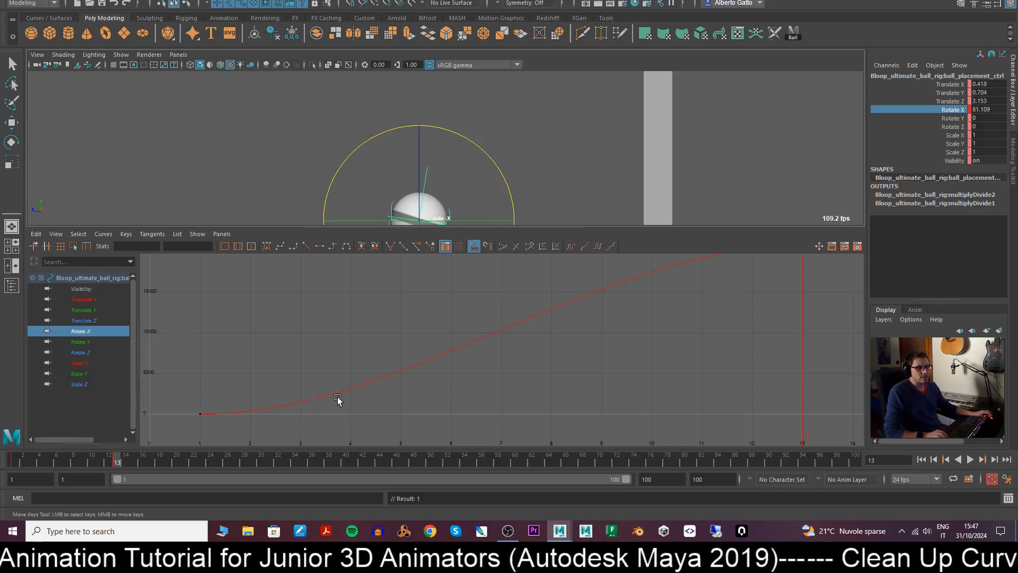
pyautogui.hotkey('ctrl', 'z')
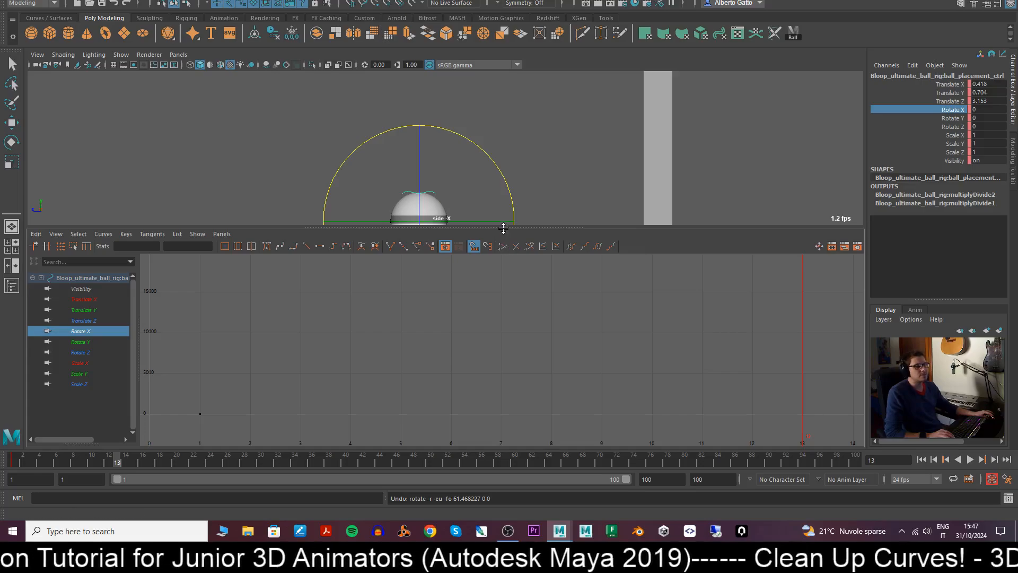
# - Collapse the Graph Editor, return to the Move tool and reselect the ball's placement control
pyautogui.moveTo(504, 228); pyautogui.dragTo(486, 440)
pyautogui.press('w')
pyautogui.click(569, 298)
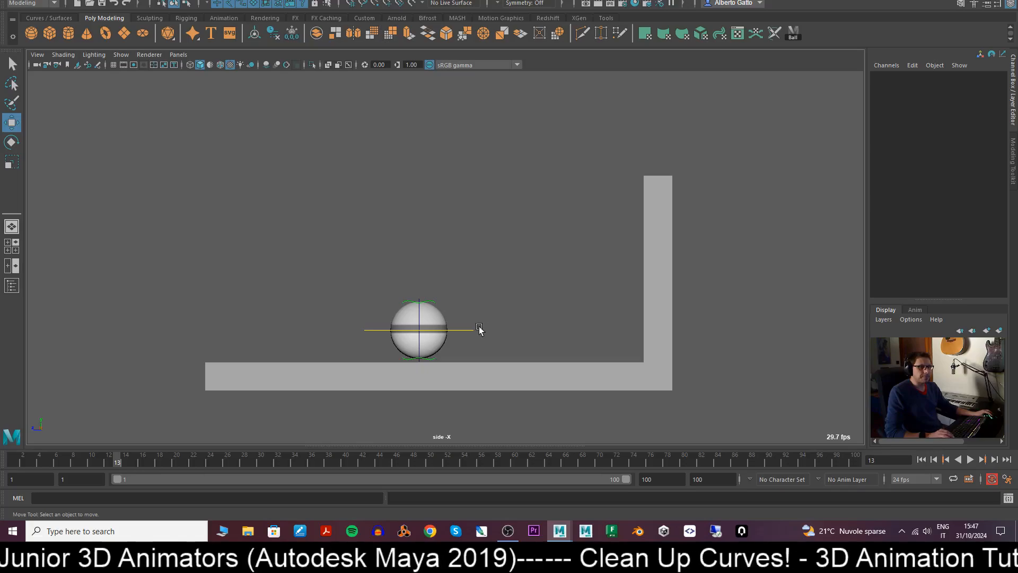
pyautogui.click(469, 330)
pyautogui.click(711, 377)
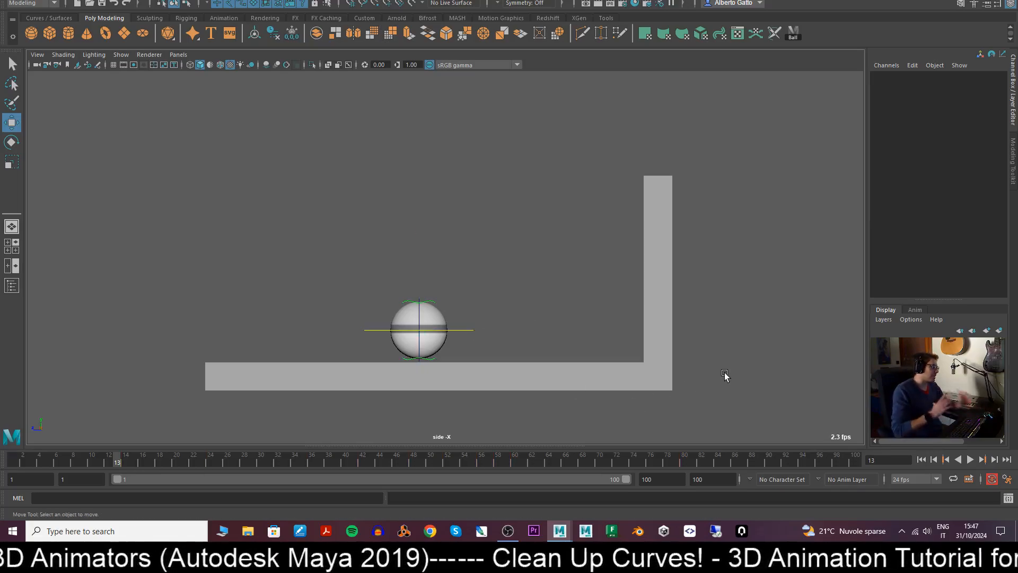
pyautogui.click(468, 330)
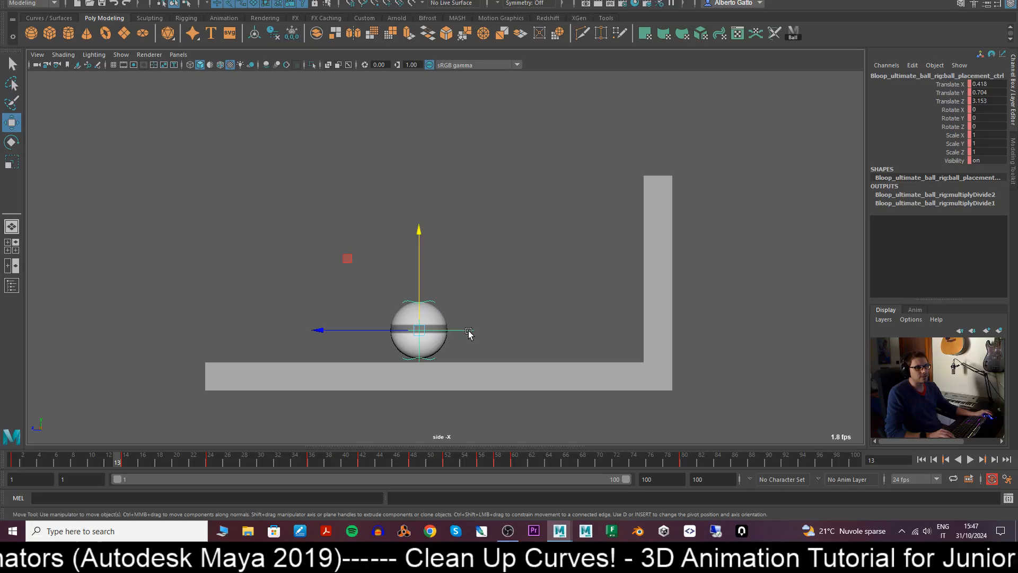
# - Reopen the Graph Editor in a shorter pane with the ball, floor and wall in view above, keeping the placement control selected
pyautogui.moveTo(488, 444); pyautogui.dragTo(493, 297)
pyautogui.keyDown('alt'); pyautogui.moveTo(518, 234); pyautogui.dragTo(520, 221, button='middle'); pyautogui.keyUp('alt')
pyautogui.scroll(-2, 509, 170)
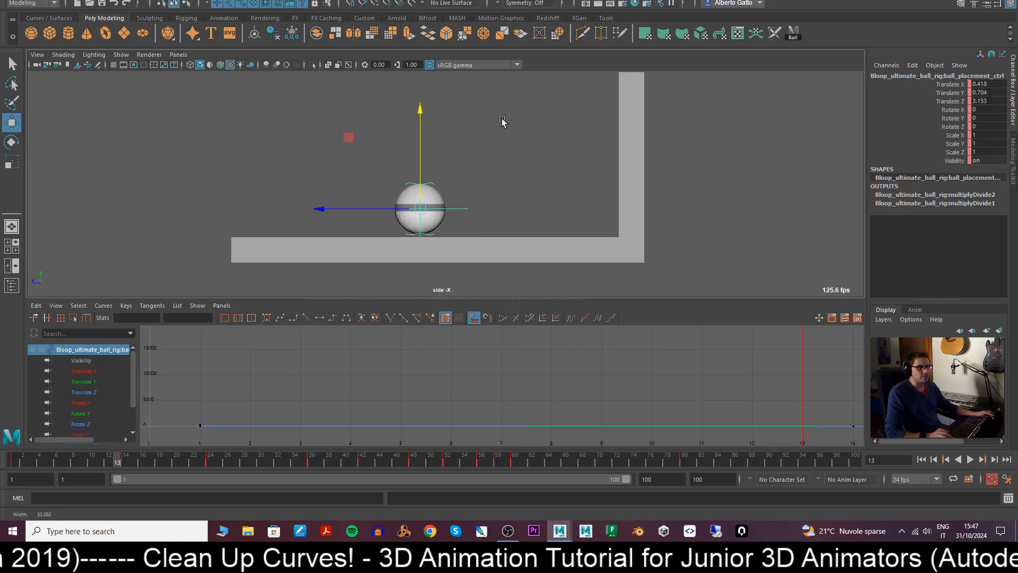
pyautogui.keyDown('alt'); pyautogui.moveTo(503, 121); pyautogui.dragTo(504, 169, button='middle'); pyautogui.keyUp('alt')
pyautogui.click(497, 258)
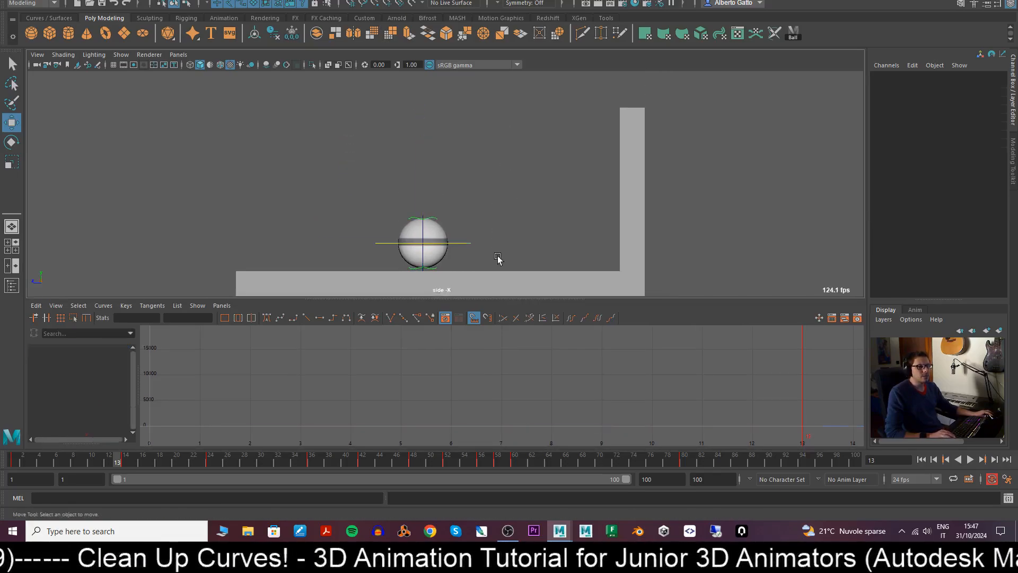
pyautogui.click(471, 243)
pyautogui.moveTo(474, 298); pyautogui.dragTo(473, 281)
# - Isolate and frame the Translate Y curve, examine the motion just after frame 13, and return to frame 1
pyautogui.click(82, 365)
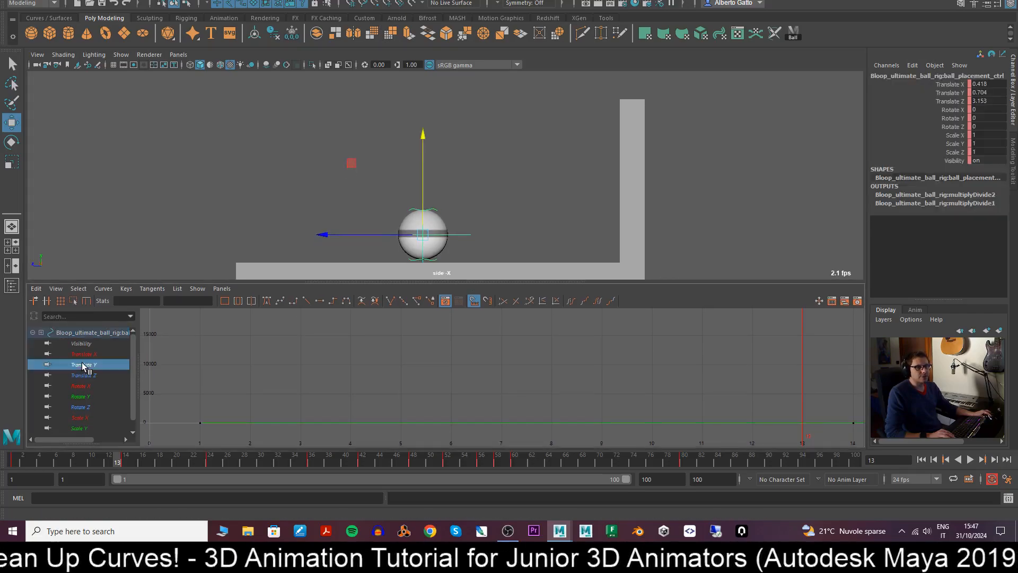
pyautogui.keyDown('alt'); pyautogui.moveTo(531, 404); pyautogui.dragTo(515, 403, button='middle'); pyautogui.keyUp('alt')
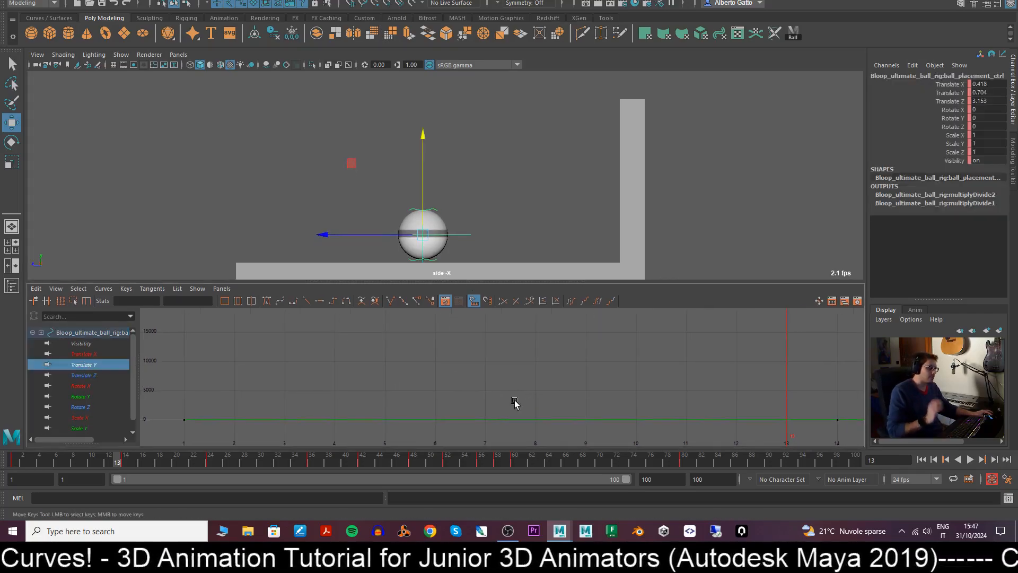
pyautogui.press('f')
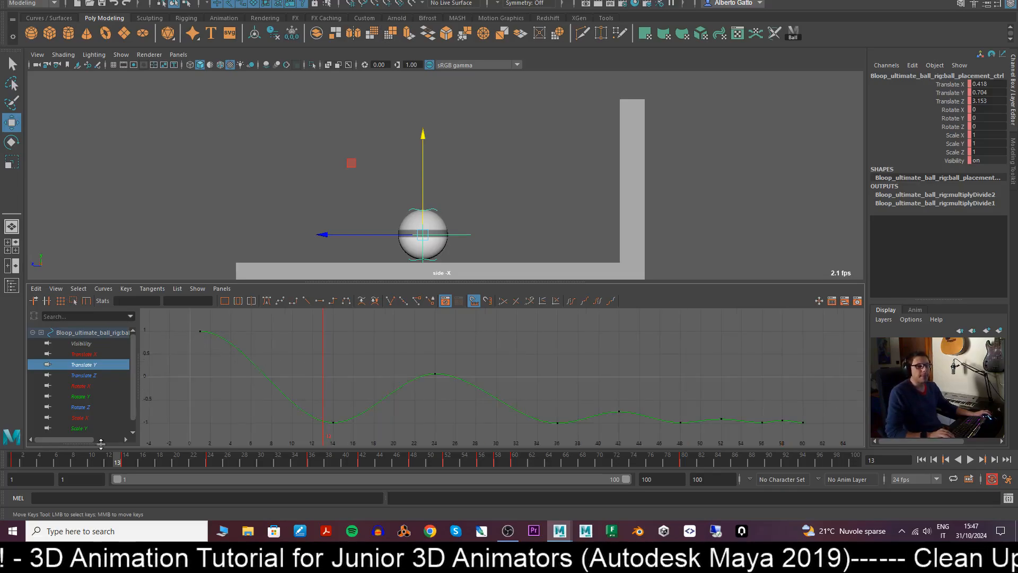
pyautogui.hotkey('alt', 'v')
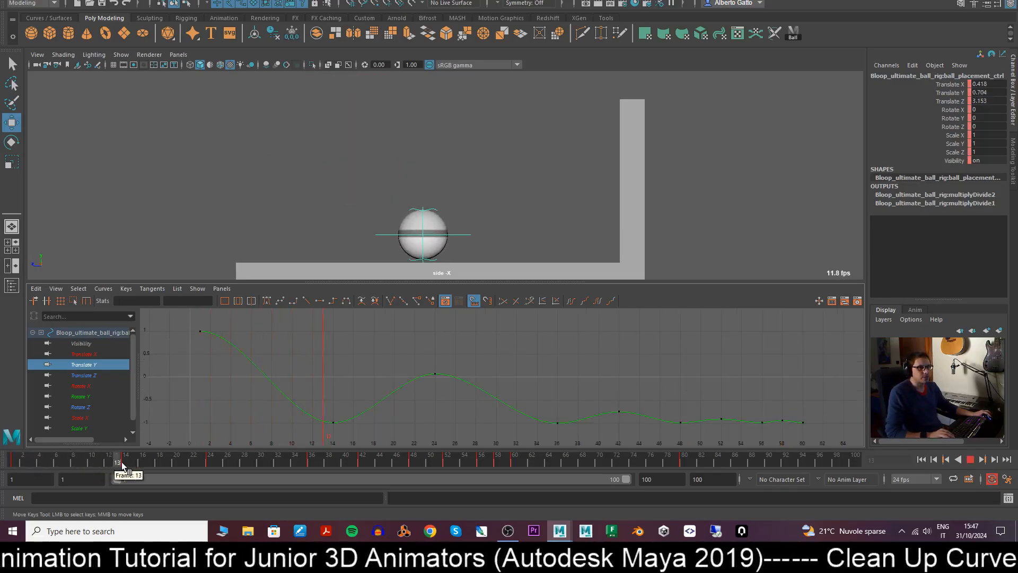
pyautogui.moveTo(122, 467); pyautogui.dragTo(147, 465)
pyautogui.hotkey('alt', 'shift', 'v')
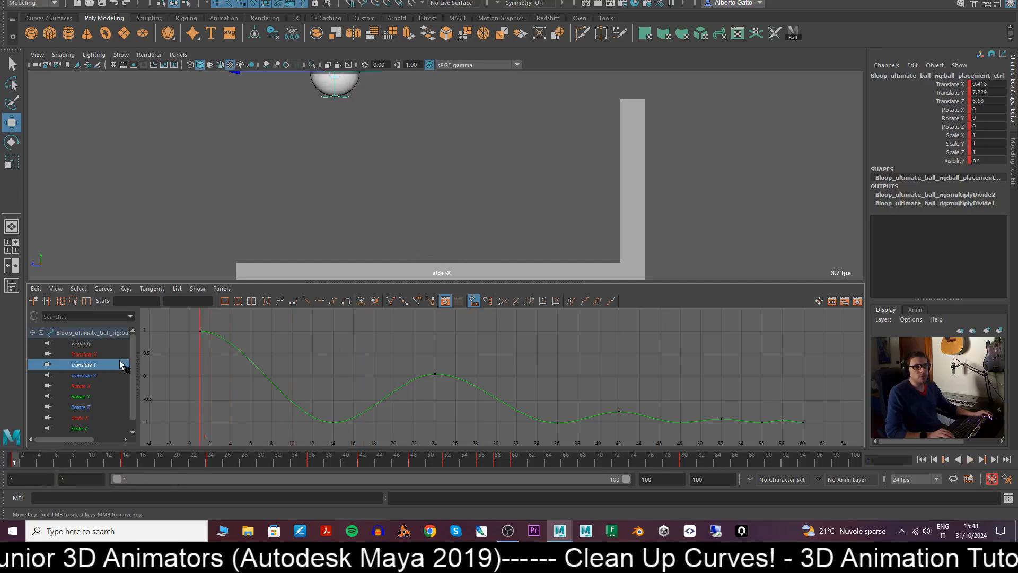
# - Isolate the Translate Z curve and scrub between frames 1 and 24 to examine the horizontal travel around the frame 14 key
pyautogui.click(93, 375)
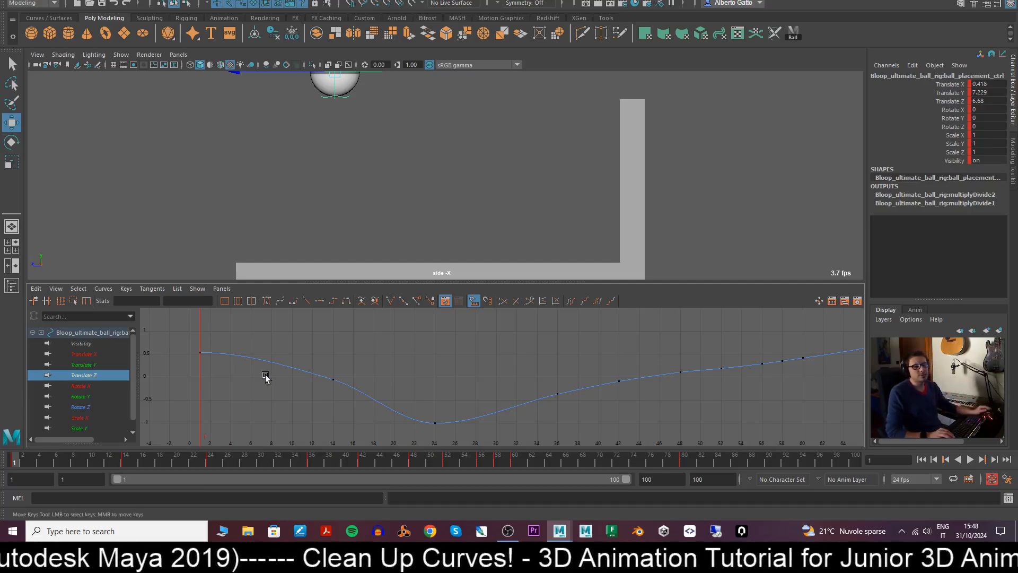
pyautogui.moveTo(37, 465)
pyautogui.mouseDown()
pyautogui.moveTo(208, 465)
pyautogui.moveTo(10, 456)
pyautogui.moveTo(125, 473)
pyautogui.mouseUp()
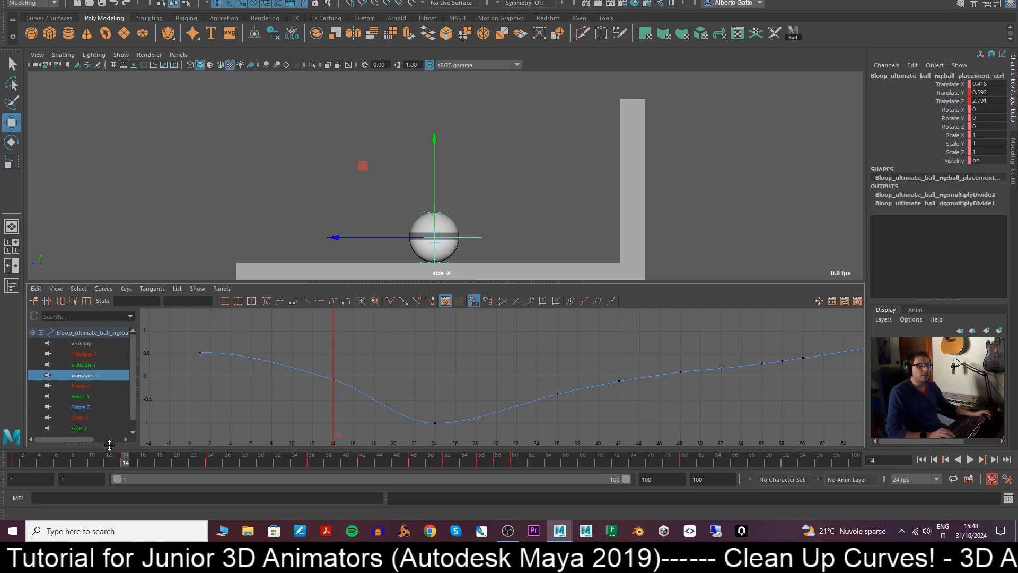
pyautogui.hotkey('alt', 'v')
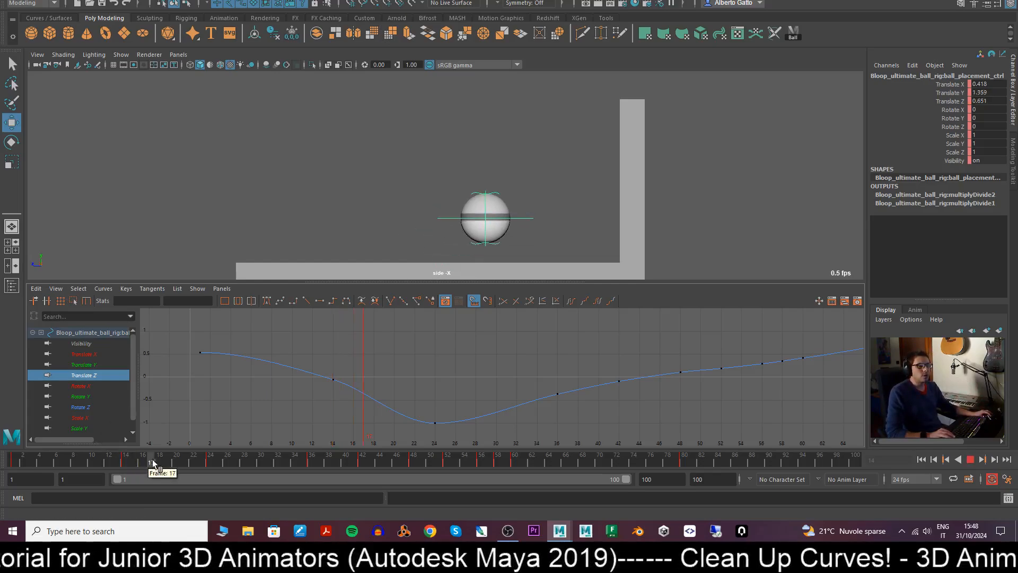
pyautogui.click(211, 466)
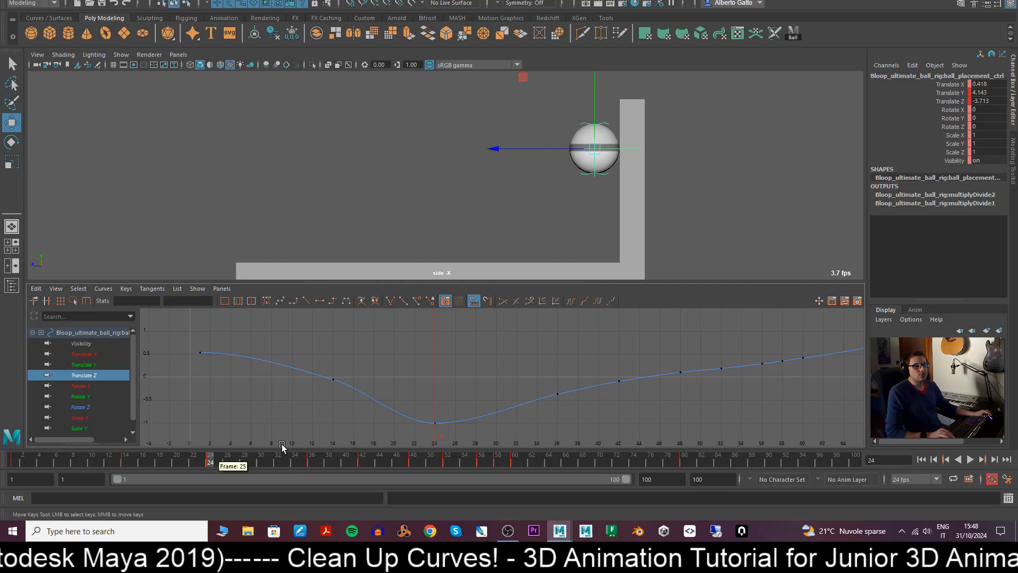
pyautogui.click(143, 460)
pyautogui.hotkey('alt', 'v')
pyautogui.moveTo(144, 460); pyautogui.dragTo(124, 461)
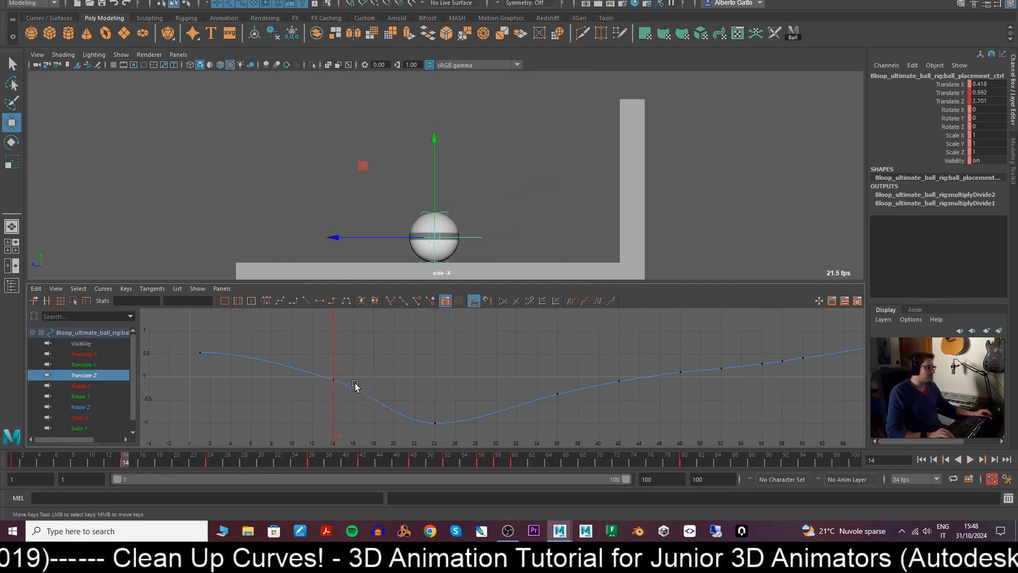
# - Delete the Translate Z key at frame 14 and scrub frames 1 to 23 to check the ball's travel to the wall
pyautogui.moveTo(316, 403); pyautogui.dragTo(316, 403)
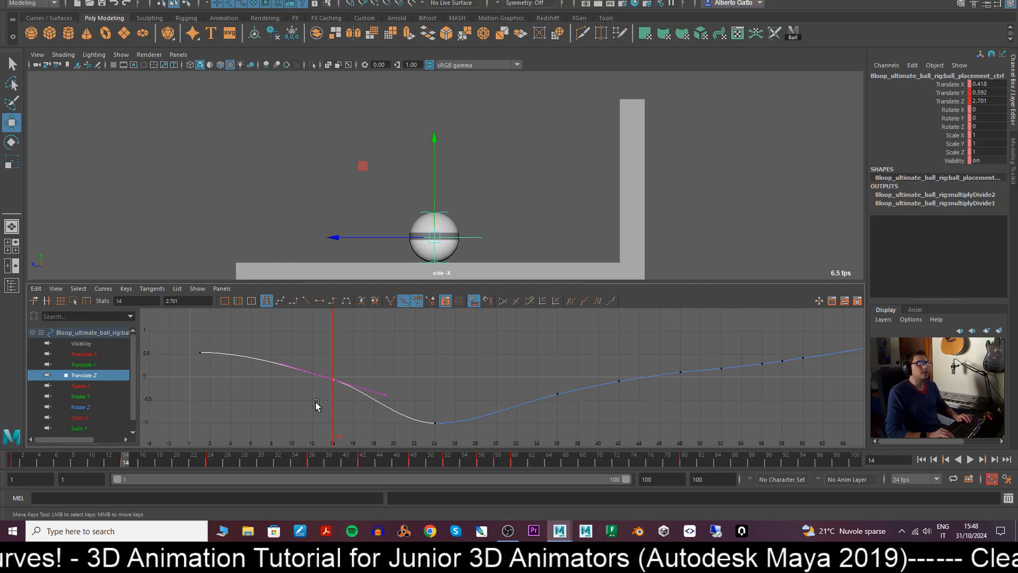
pyautogui.press('Delete')
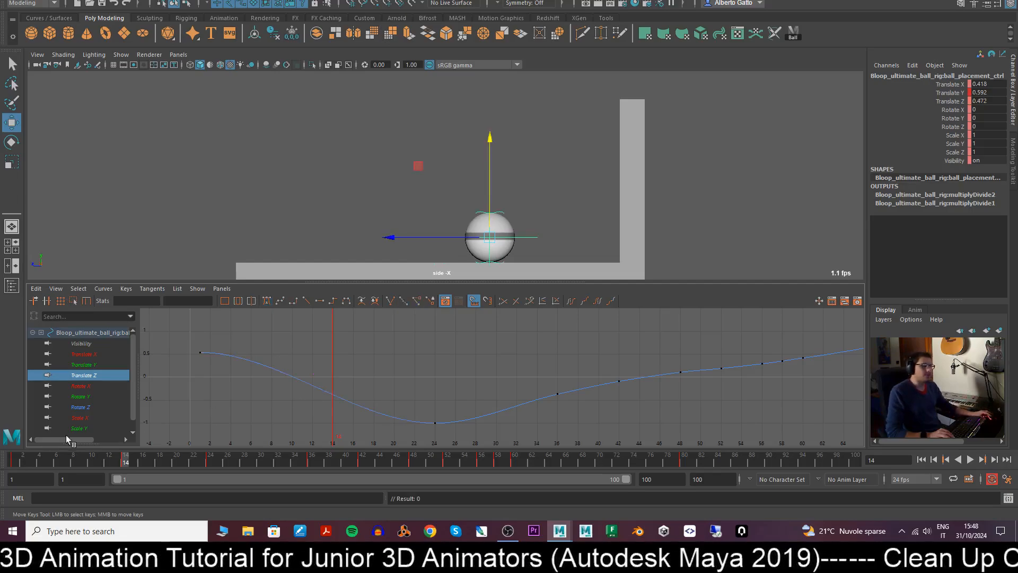
pyautogui.moveTo(34, 465)
pyautogui.mouseDown()
pyautogui.moveTo(1, 463)
pyautogui.moveTo(177, 470)
pyautogui.moveTo(31, 472)
pyautogui.moveTo(169, 476)
pyautogui.moveTo(34, 482)
pyautogui.moveTo(216, 484)
pyautogui.moveTo(197, 486)
pyautogui.mouseUp()
pyautogui.hotkey('alt', 'v')
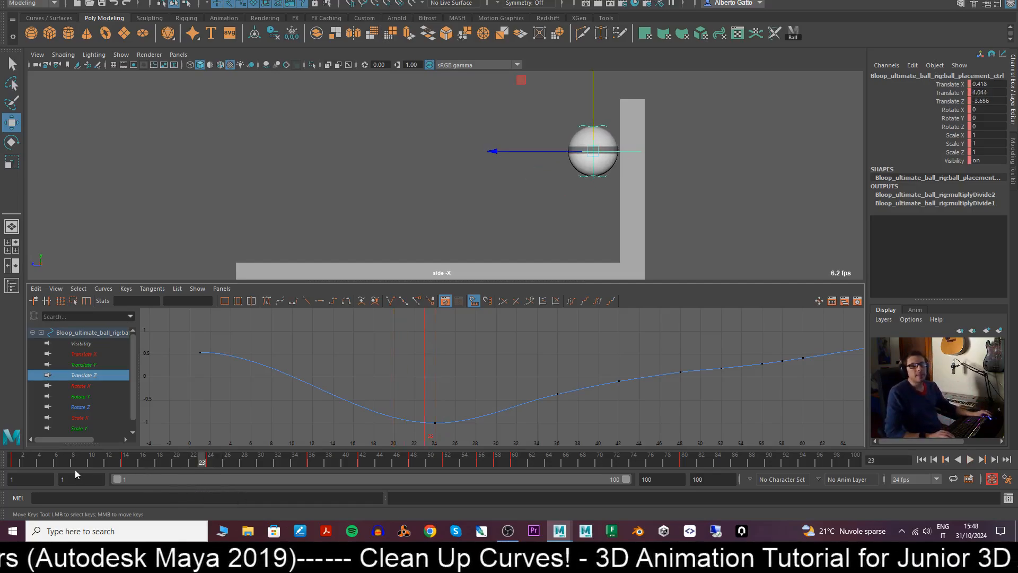
pyautogui.moveTo(75, 469); pyautogui.dragTo(21, 456)
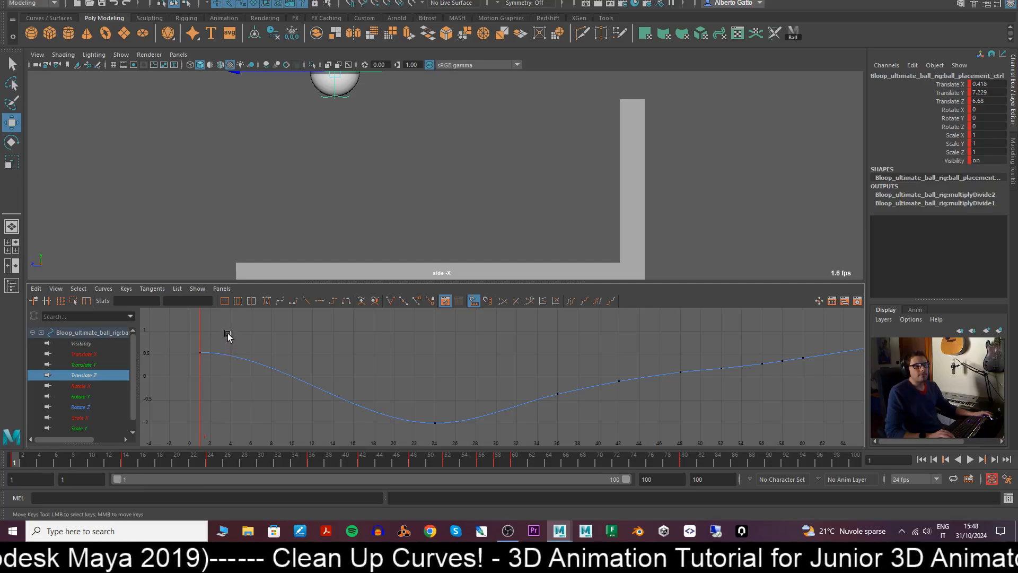
# - Set linear tangents on the Translate Z keys at frames 1 and 24
pyautogui.moveTo(229, 332); pyautogui.dragTo(182, 370)
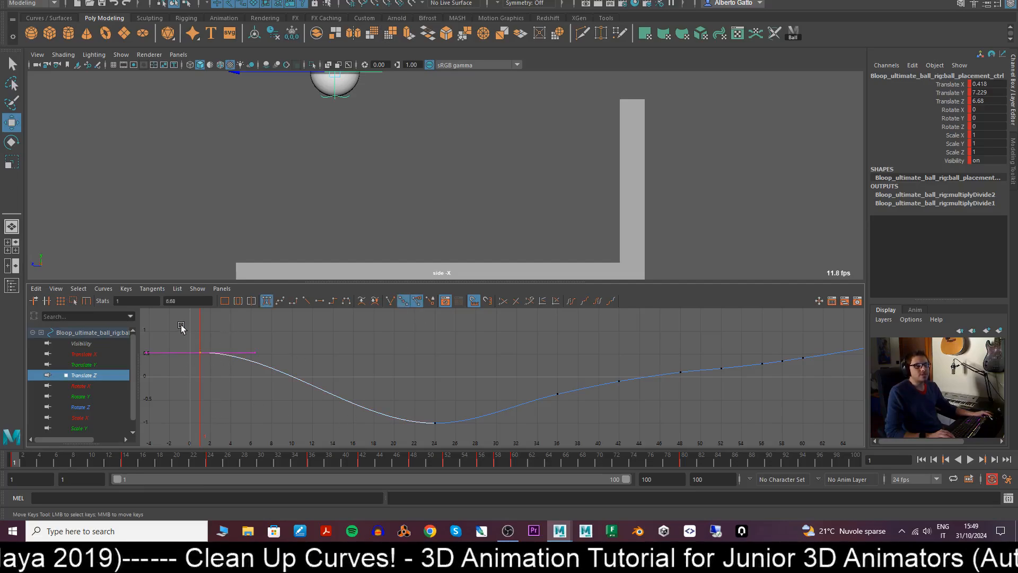
pyautogui.moveTo(181, 327); pyautogui.dragTo(218, 351)
pyautogui.moveTo(442, 427); pyautogui.dragTo(449, 431)
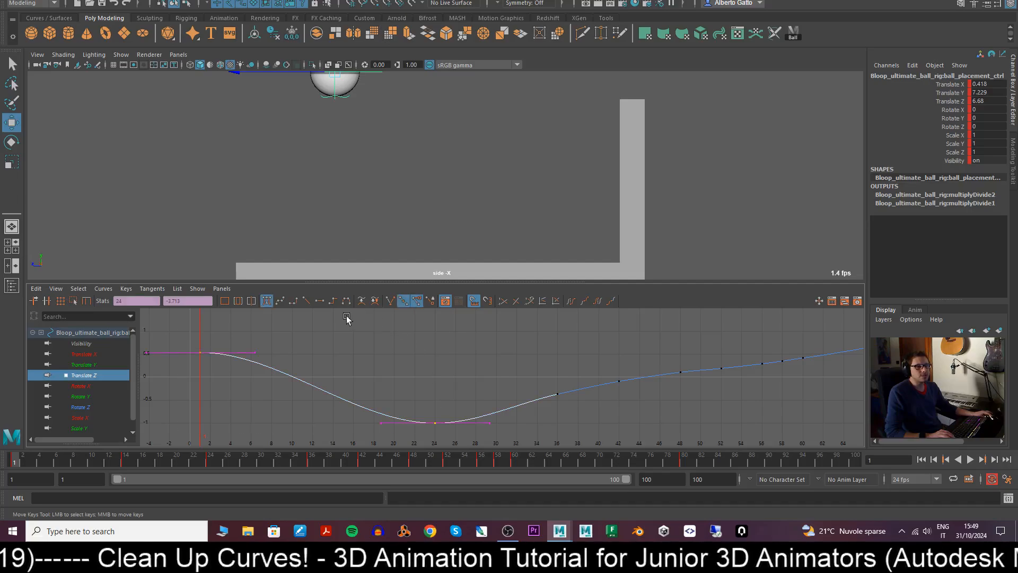
pyautogui.click(306, 301)
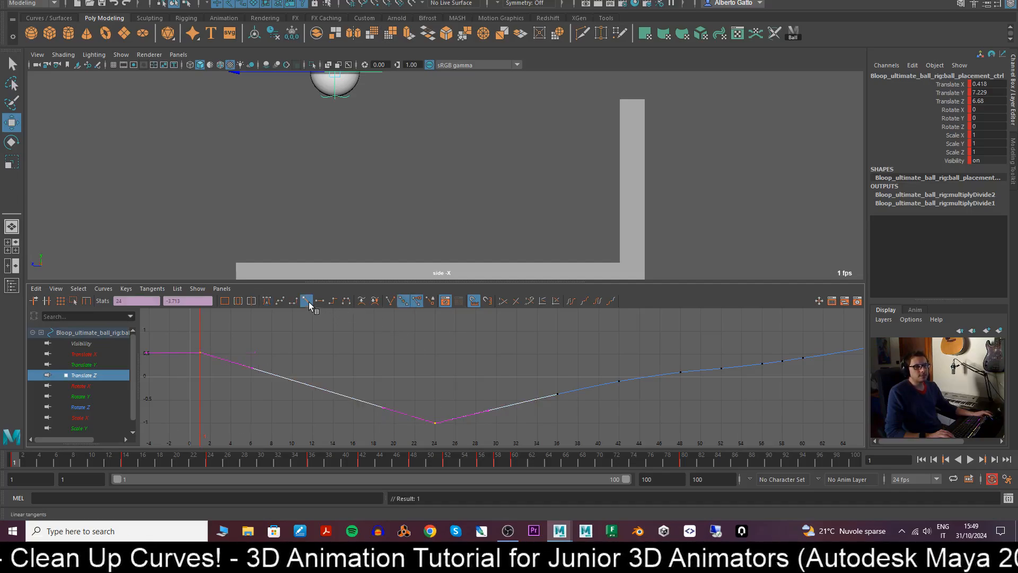
# - Deselect the Translate Z keys and scrub frames 1 to 24 to check the horizontal travel to the wall, returning to frame 1
pyautogui.click(158, 424)
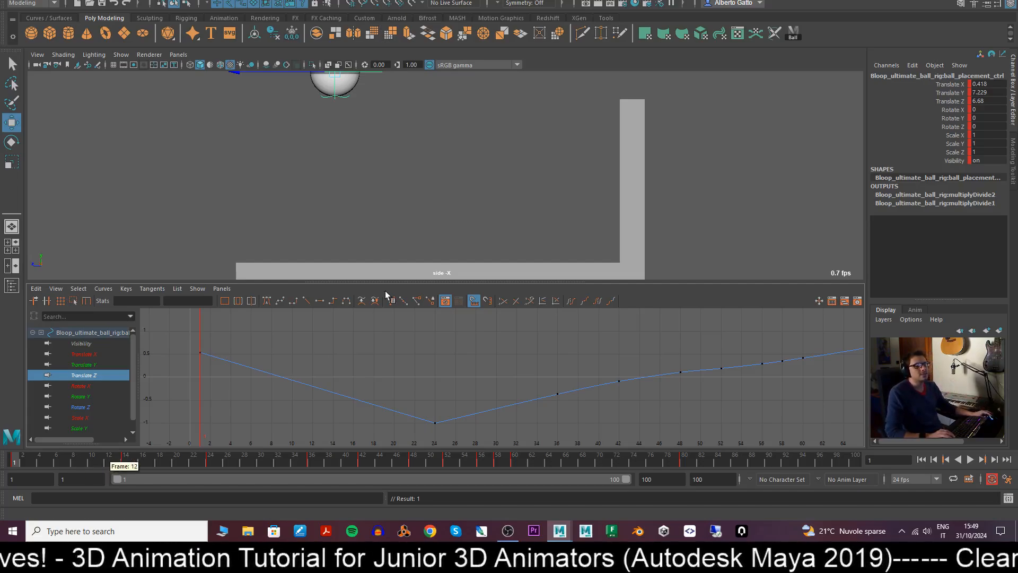
pyautogui.click(49, 460)
pyautogui.click(206, 464)
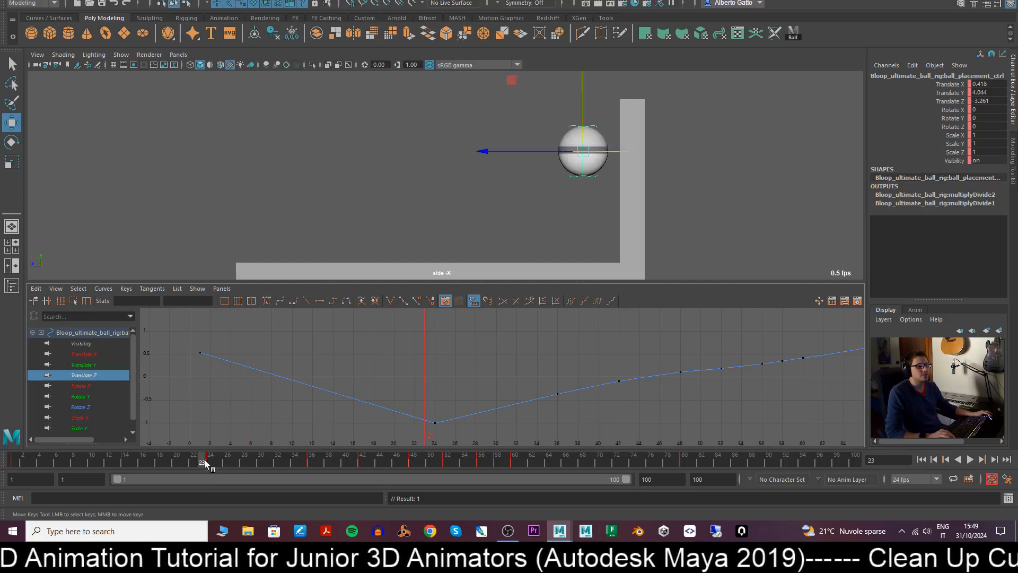
pyautogui.click(210, 464)
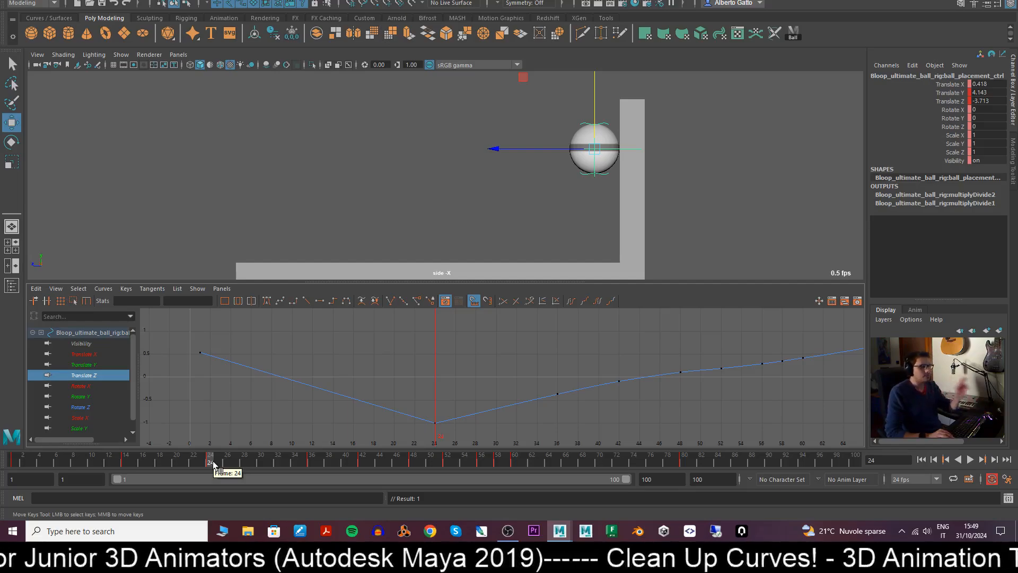
pyautogui.click(4, 460)
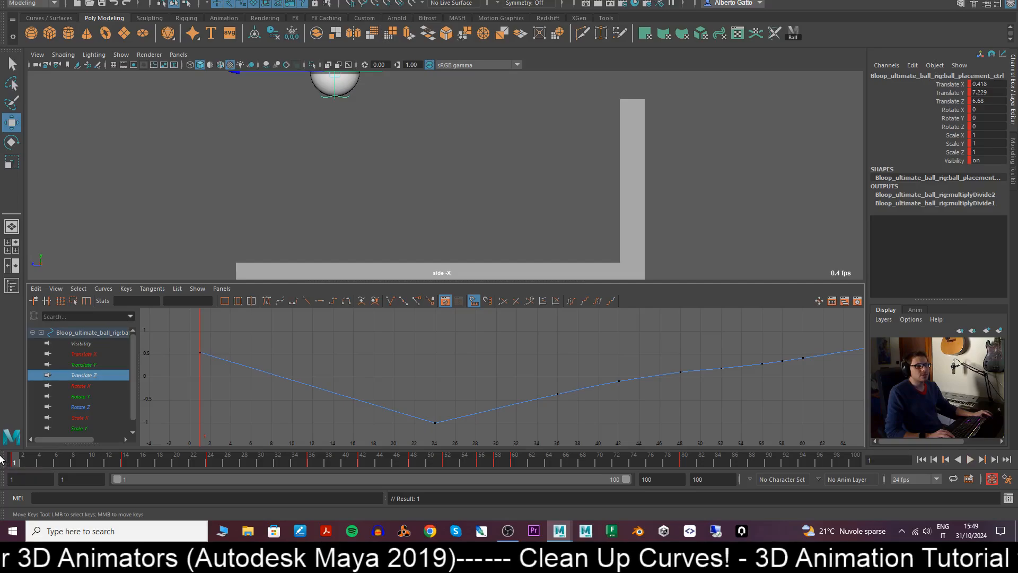
# - Deselect the ball control and play the animation from the start to review the floor and wall bounces
pyautogui.scroll(-3, 507, 200)
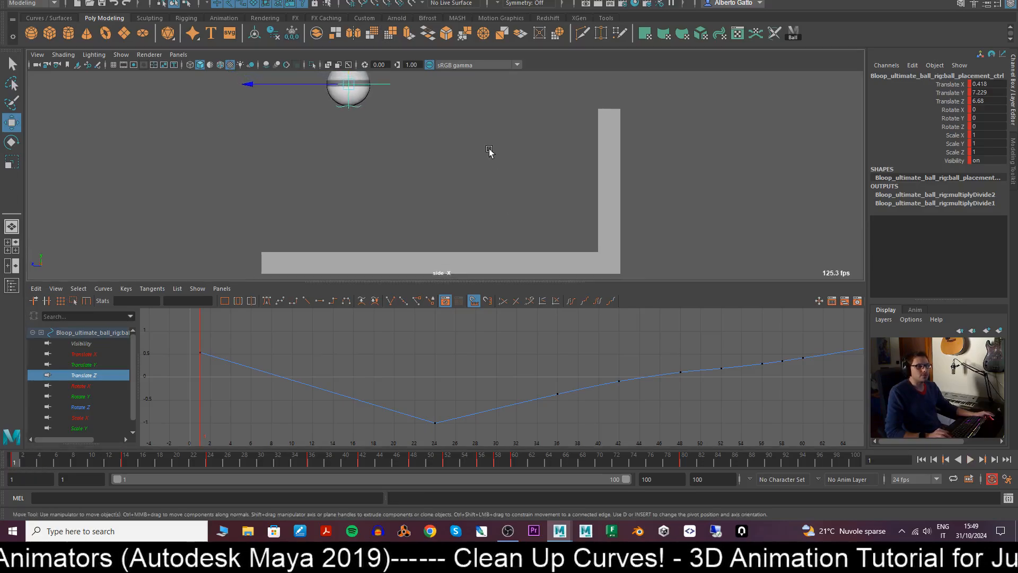
pyautogui.click(477, 178)
pyautogui.hotkey('alt', 'v')
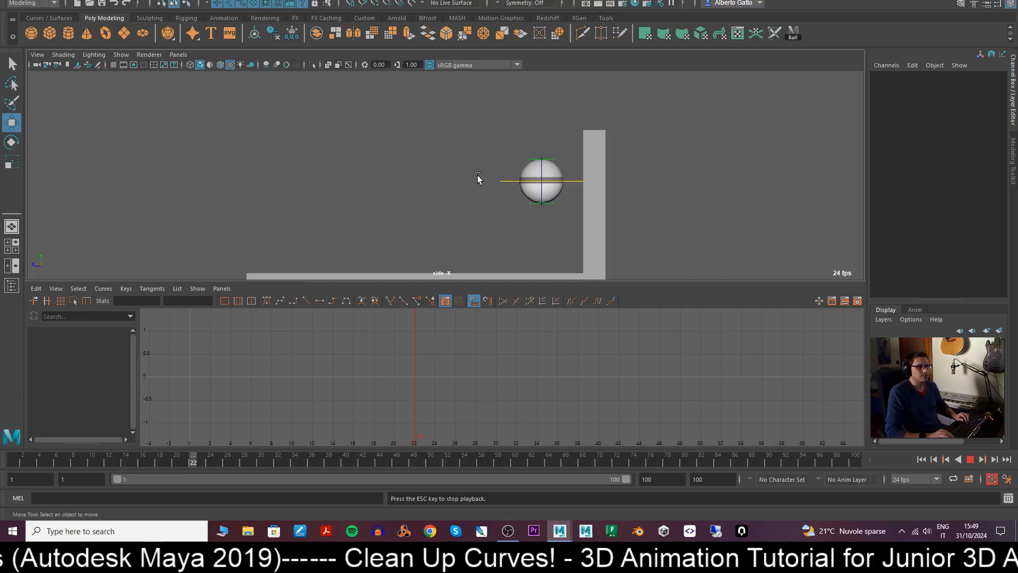
pyautogui.moveTo(79, 462); pyautogui.dragTo(14, 465)
pyautogui.hotkey('alt', 'v')
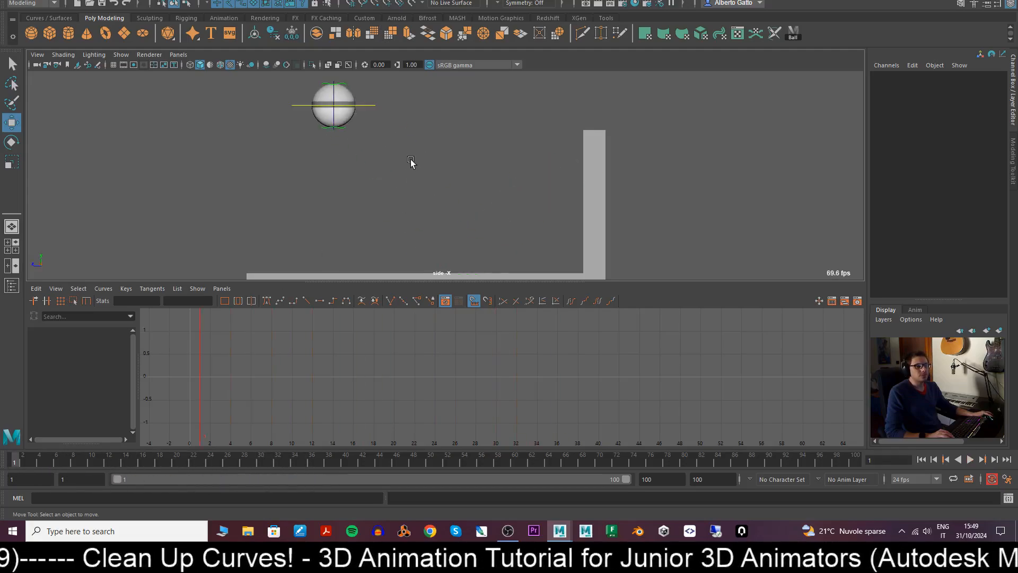
# - Reselect the ball control, isolate its Translate Y curve, select the frame 14 key and go to that frame
pyautogui.click(375, 106)
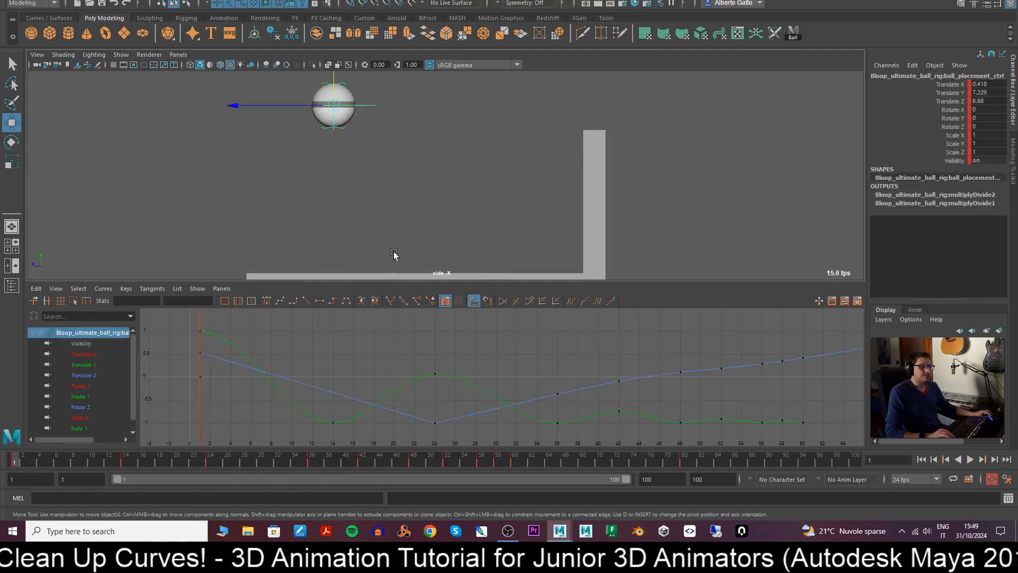
pyautogui.click(87, 364)
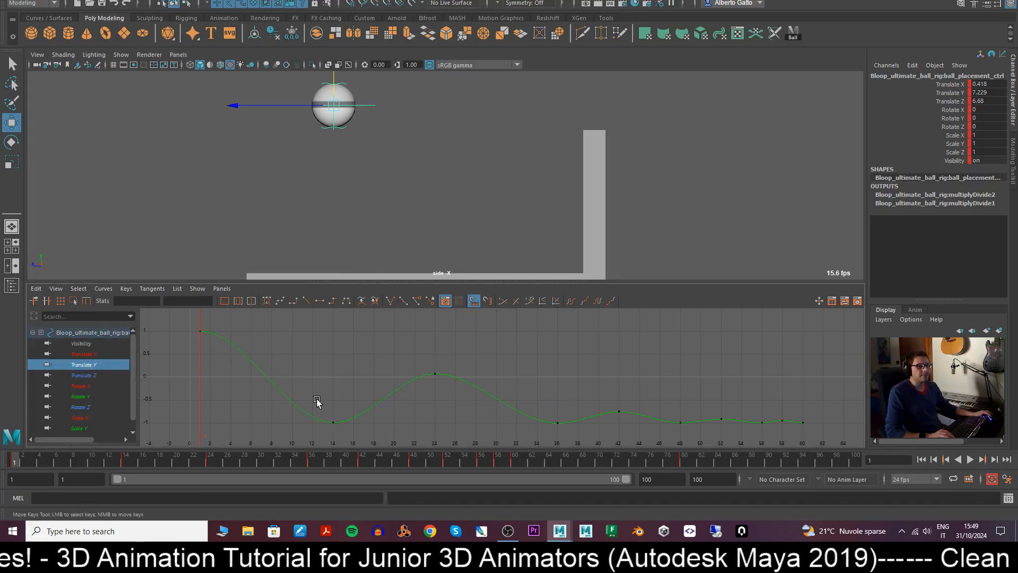
pyautogui.moveTo(360, 443); pyautogui.dragTo(336, 437)
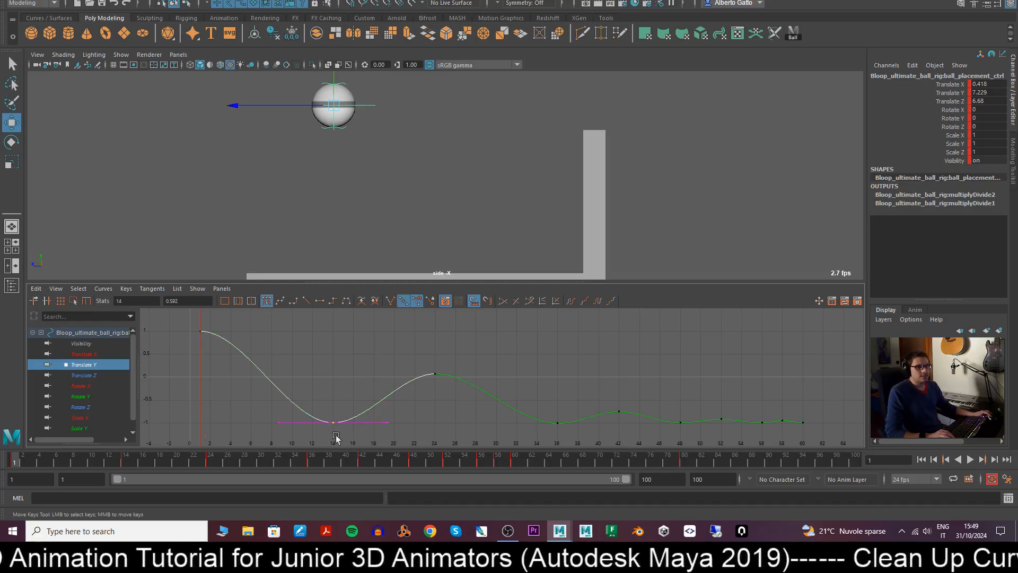
pyautogui.moveTo(89, 460); pyautogui.dragTo(124, 462)
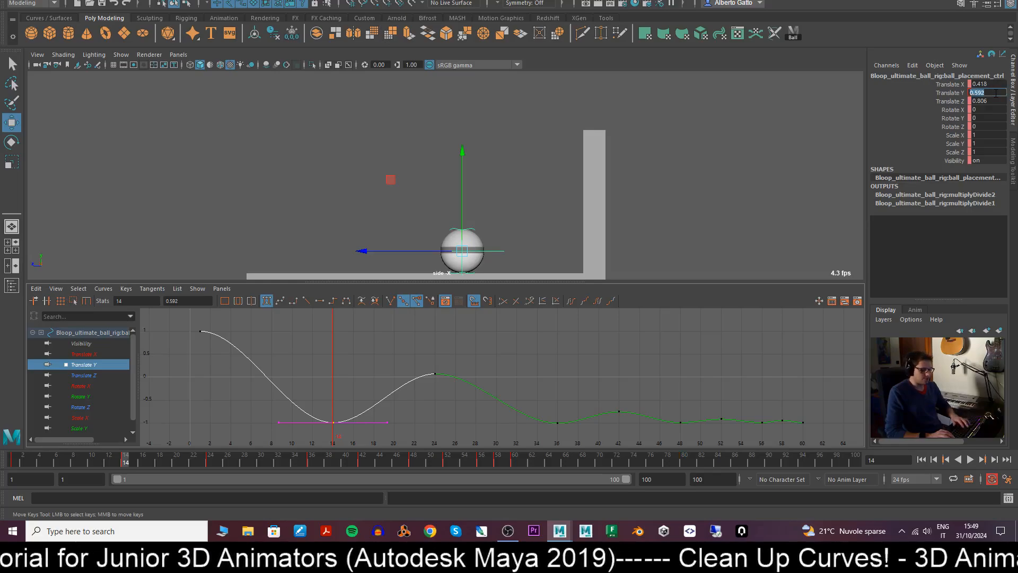
# - Try setting the ball control's Translate Y, Translate Z and Translate X to 0 at frame 14, undoing each change
pyautogui.write('0')
pyautogui.press('Return')
pyautogui.hotkey('ctrl', 'z')
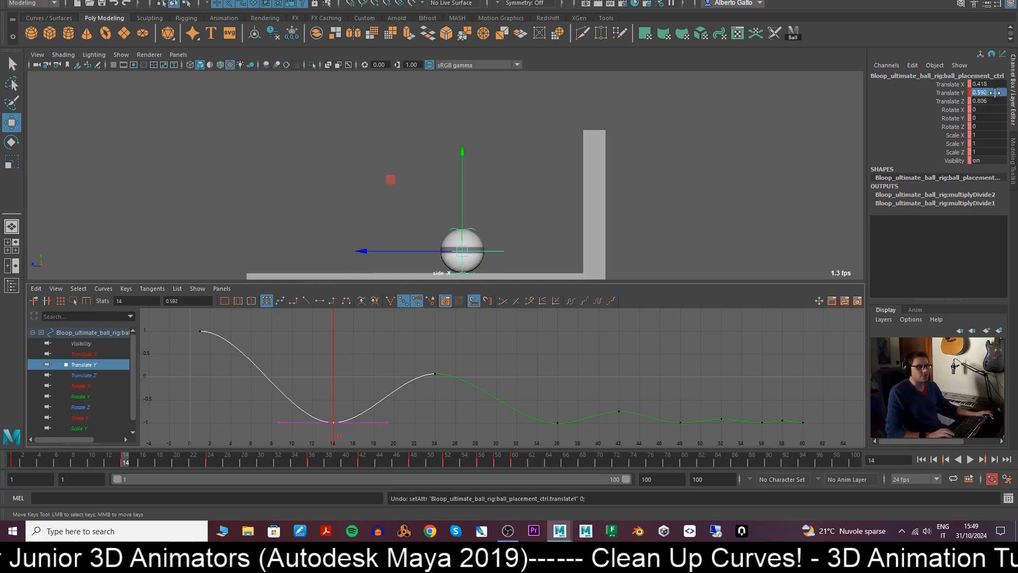
pyautogui.click(715, 204)
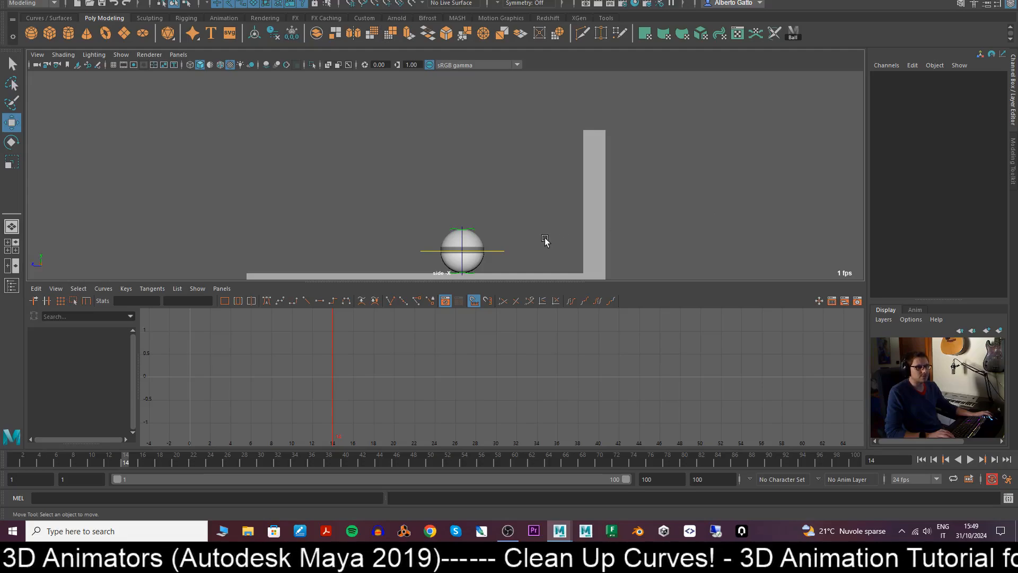
pyautogui.keyDown('alt'); pyautogui.moveTo(546, 259); pyautogui.dragTo(533, 232, button='middle'); pyautogui.keyUp('alt')
pyautogui.click(492, 227)
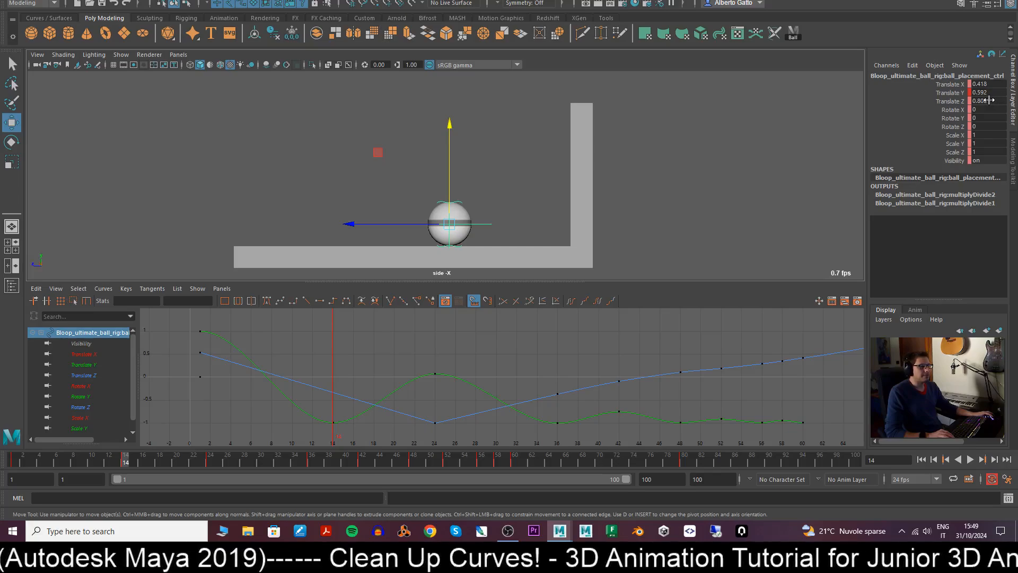
pyautogui.write('0')
pyautogui.press('Return')
pyautogui.hotkey('ctrl', 'z')
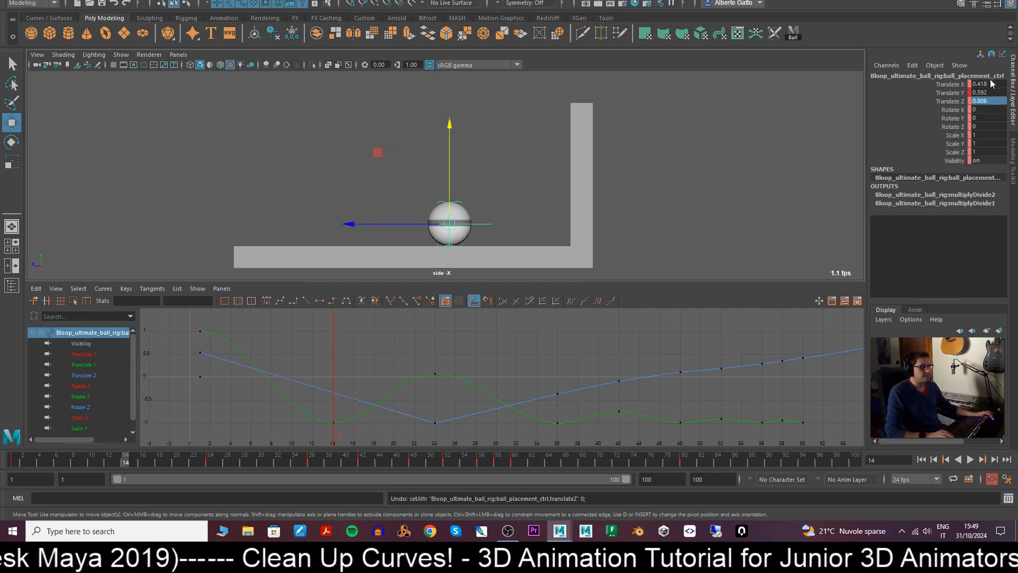
pyautogui.write('0')
pyautogui.press('Return')
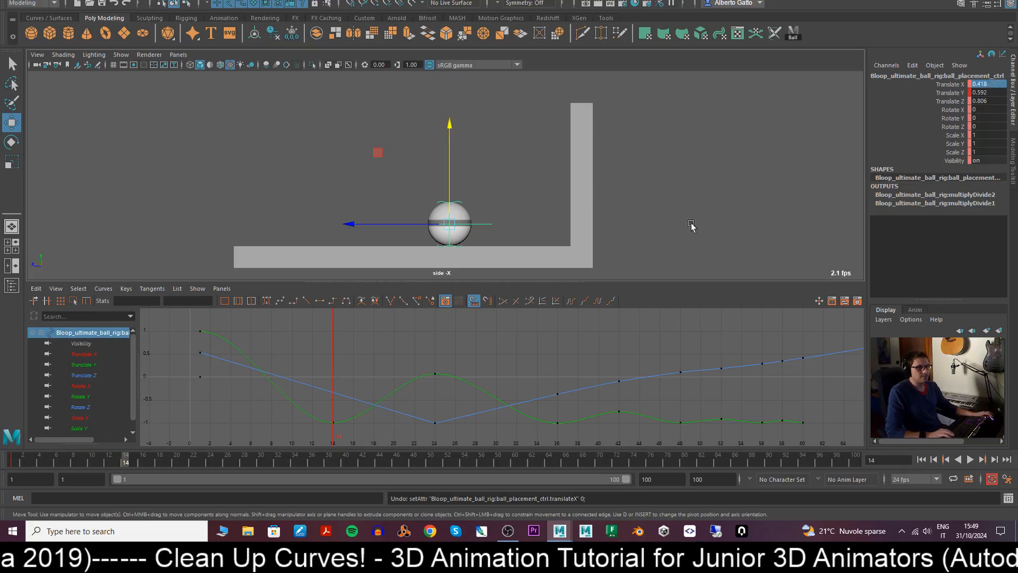
pyautogui.click(675, 201)
pyautogui.click(481, 224)
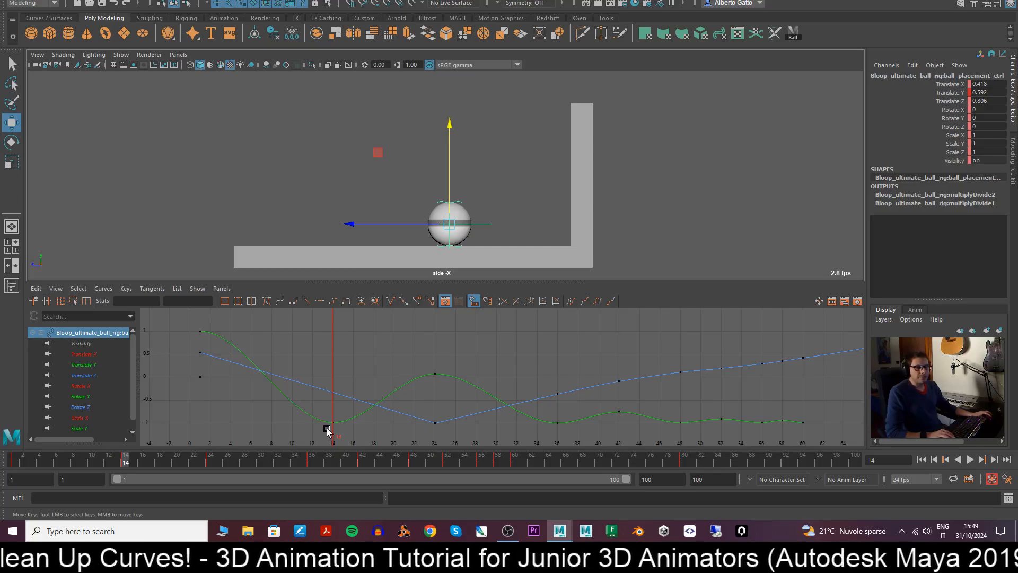
# - Break the tangents of the Translate Y key at frame 14 and raise both handles into a sharp V at the floor contact
pyautogui.moveTo(123, 460); pyautogui.dragTo(13, 462)
pyautogui.hotkey('alt', 'v')
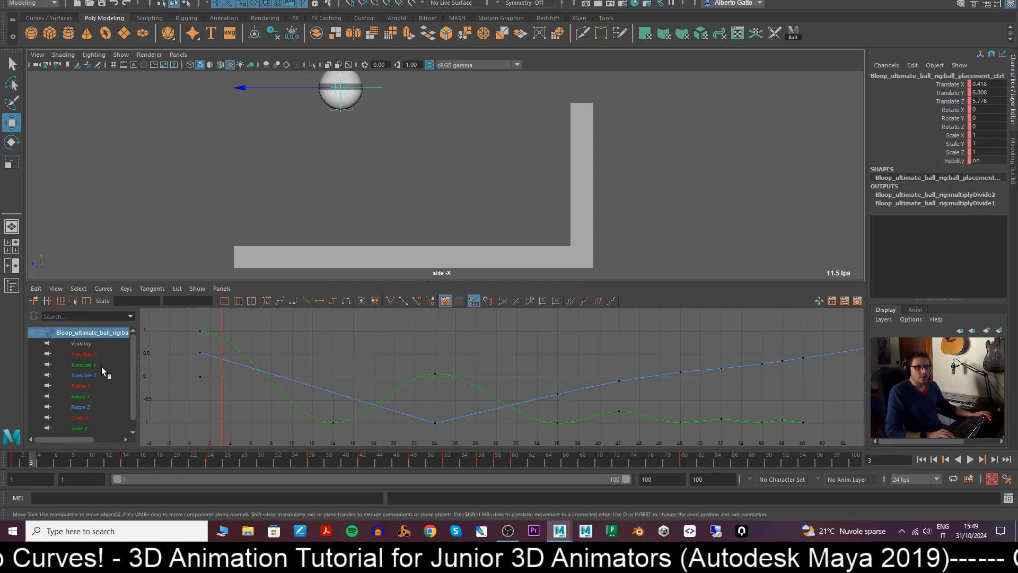
pyautogui.click(103, 365)
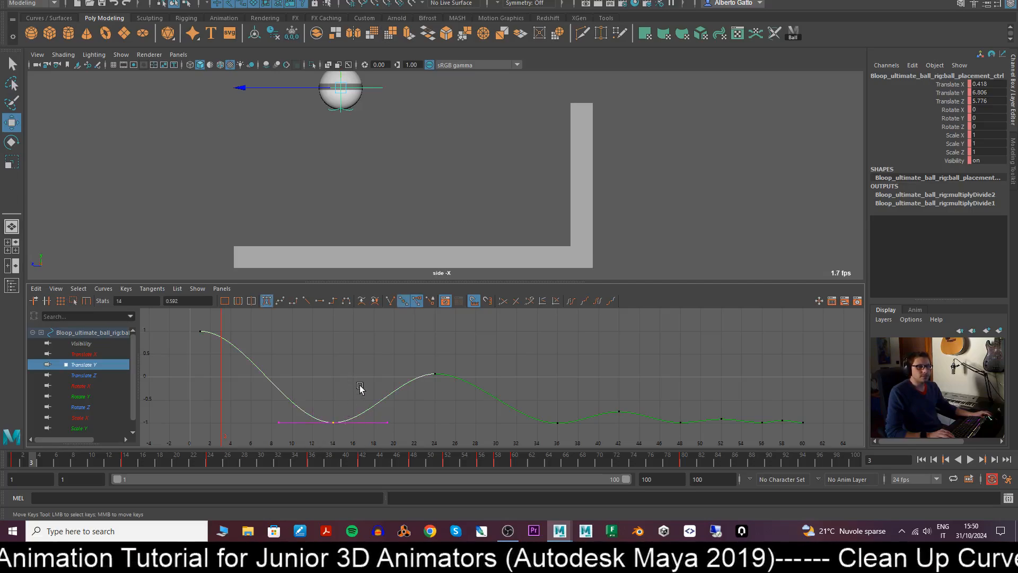
pyautogui.click(389, 301)
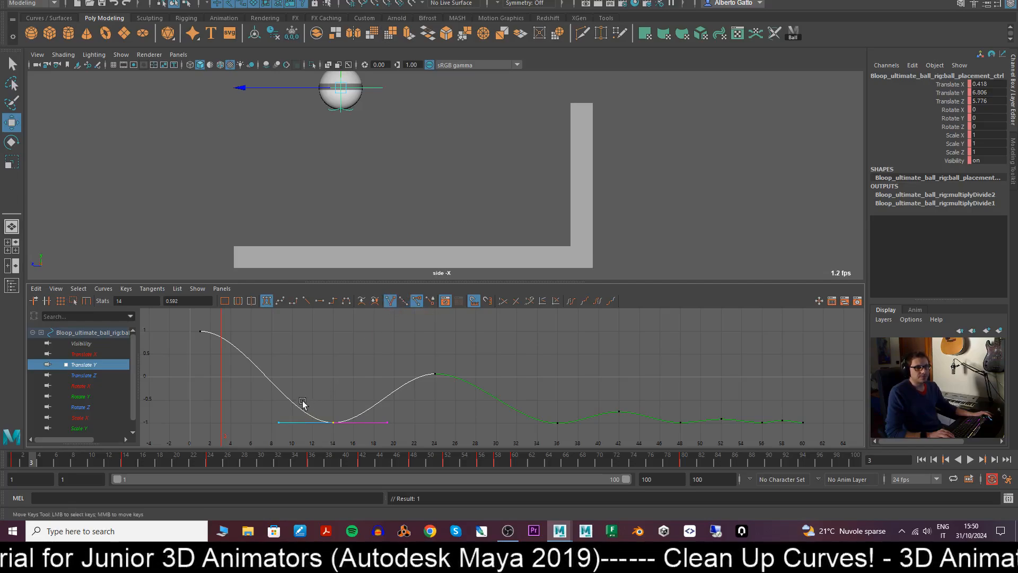
pyautogui.moveTo(309, 401); pyautogui.dragTo(331, 354, button='middle')
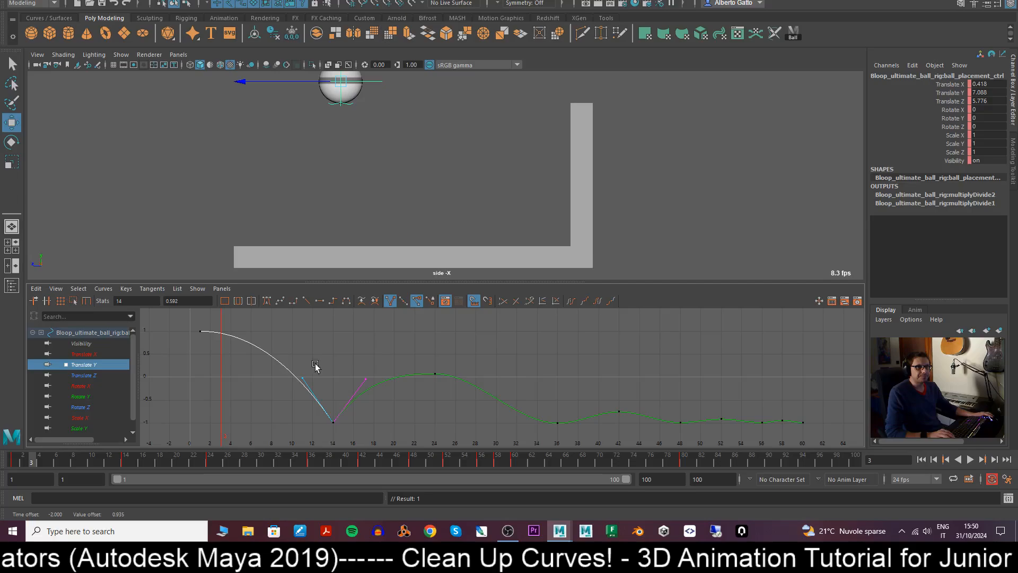
pyautogui.moveTo(315, 366); pyautogui.dragTo(325, 350, button='middle')
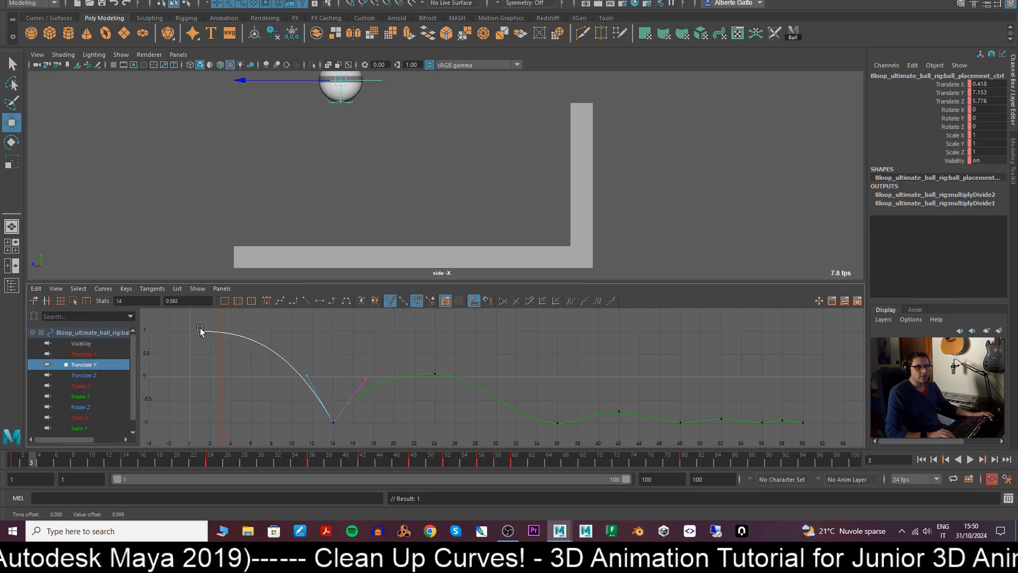
pyautogui.moveTo(316, 342); pyautogui.dragTo(316, 341, button='middle')
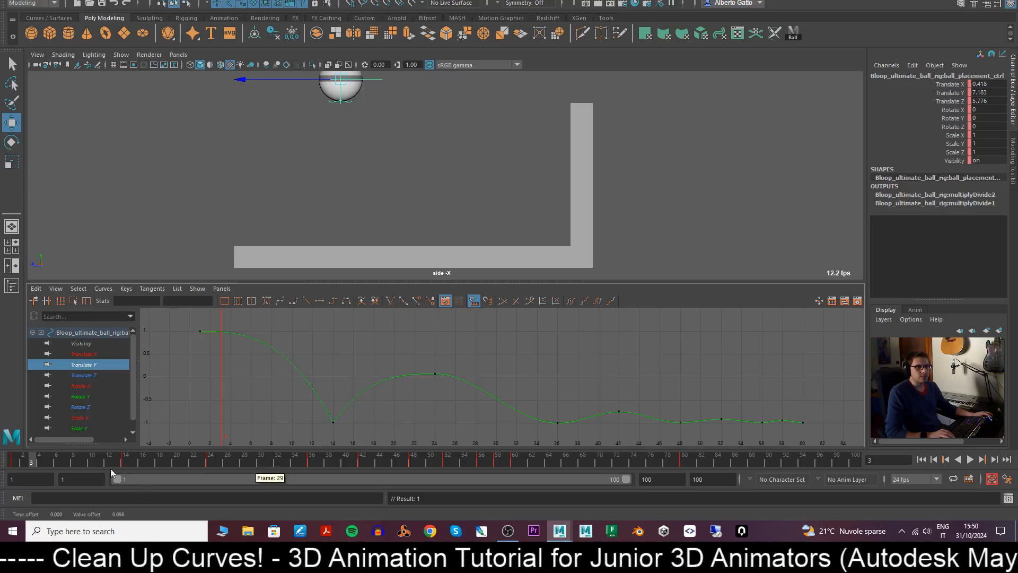
# - Play the animation repeatedly to review the sharper first floor bounce, and return to frame 1
pyautogui.moveTo(29, 460); pyautogui.dragTo(15, 460)
pyautogui.hotkey('alt', 'v')
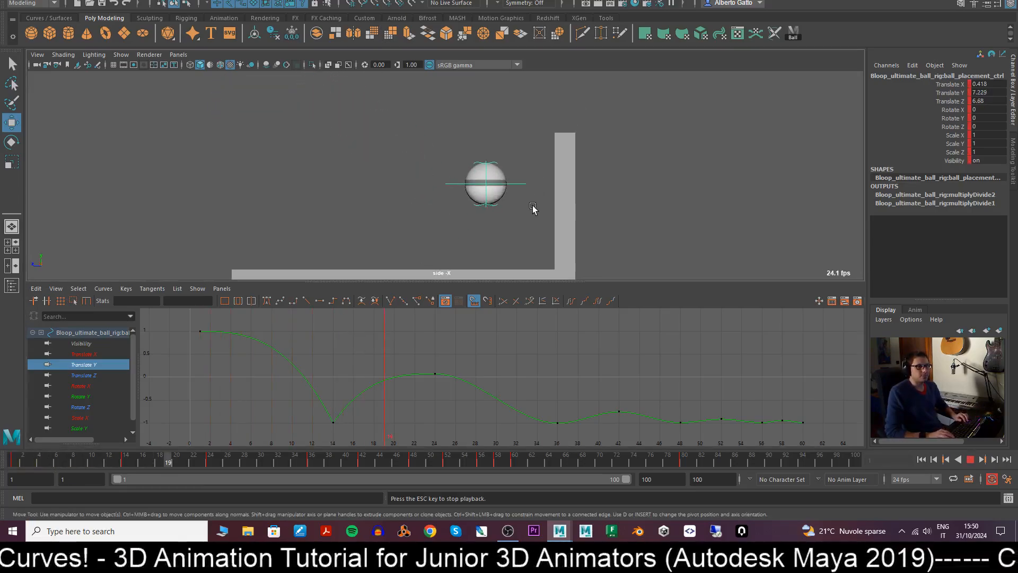
pyautogui.hotkey('alt', 'v')
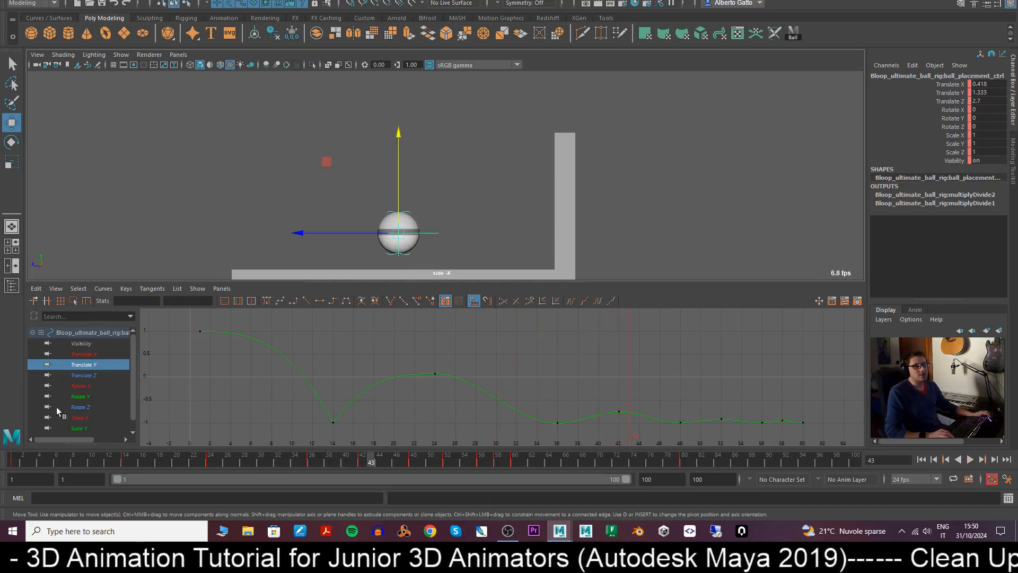
pyautogui.moveTo(34, 463)
pyautogui.mouseDown()
pyautogui.moveTo(23, 470)
pyautogui.moveTo(209, 471)
pyautogui.moveTo(29, 466)
pyautogui.mouseUp()
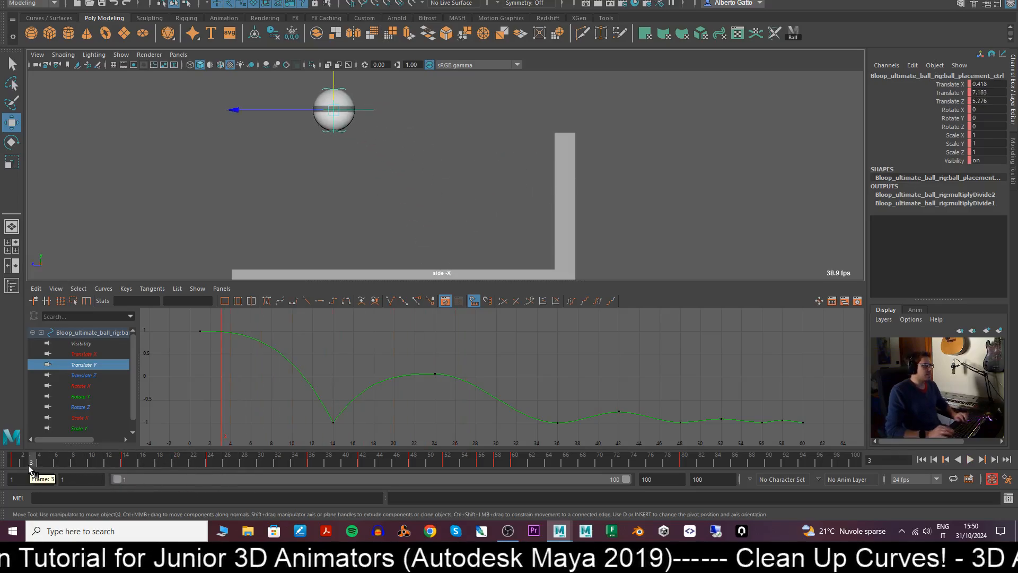
pyautogui.hotkey('alt', 'v')
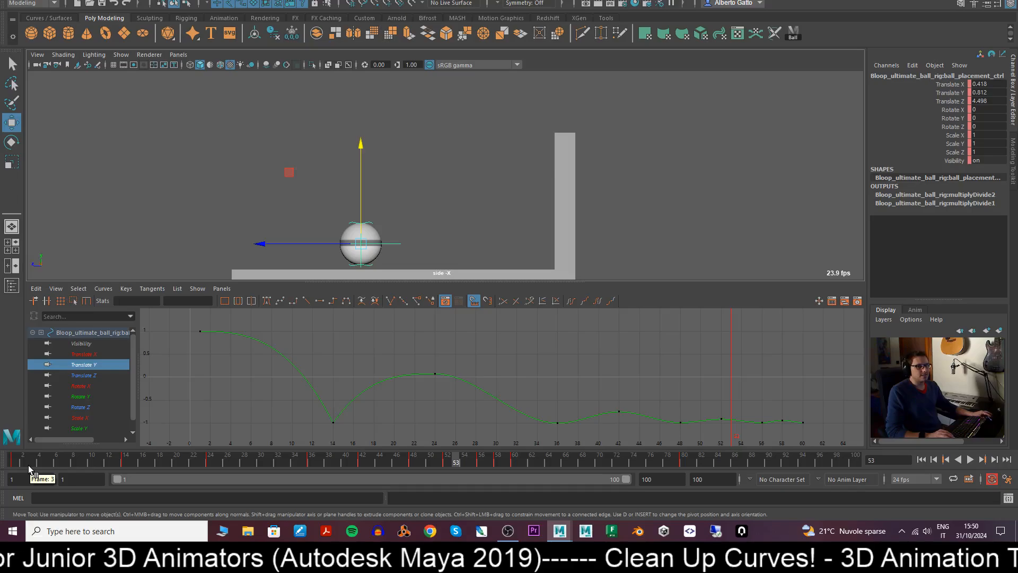
pyautogui.click(13, 463)
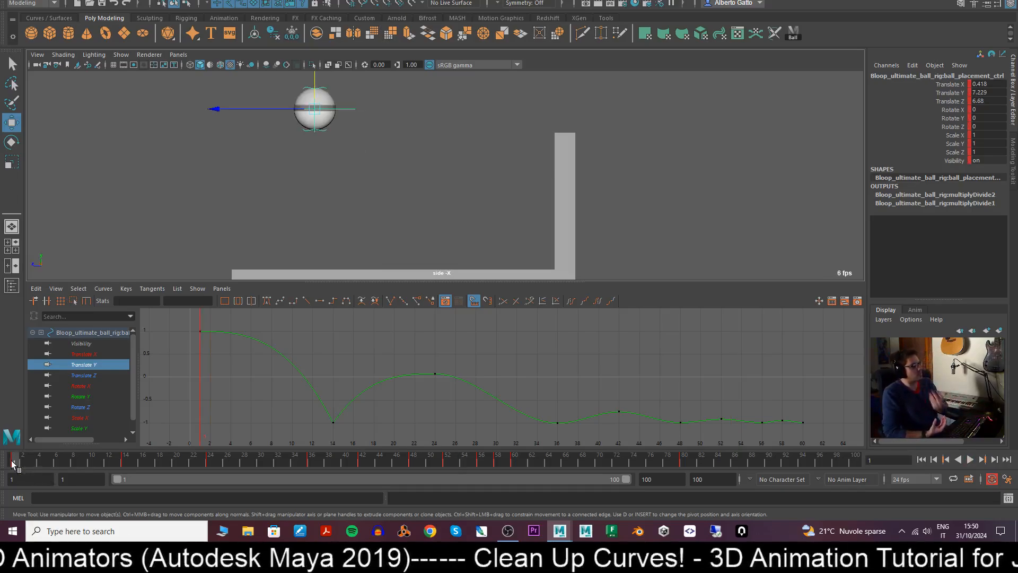
# - Examine the Translate Z curve and the Translate Y key's broken tangents at frame 14, and replay the bounce
pyautogui.click(97, 374)
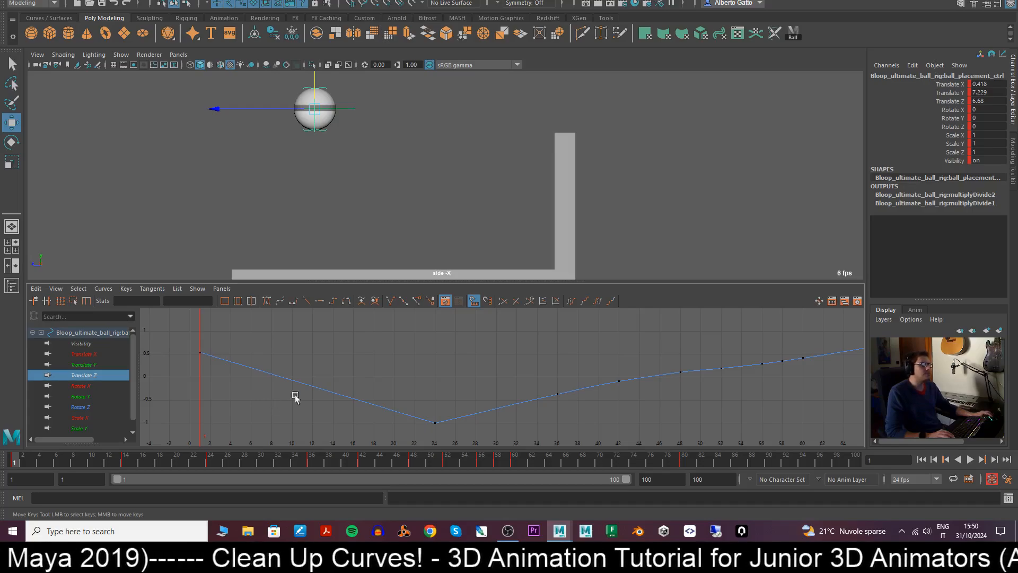
pyautogui.click(96, 364)
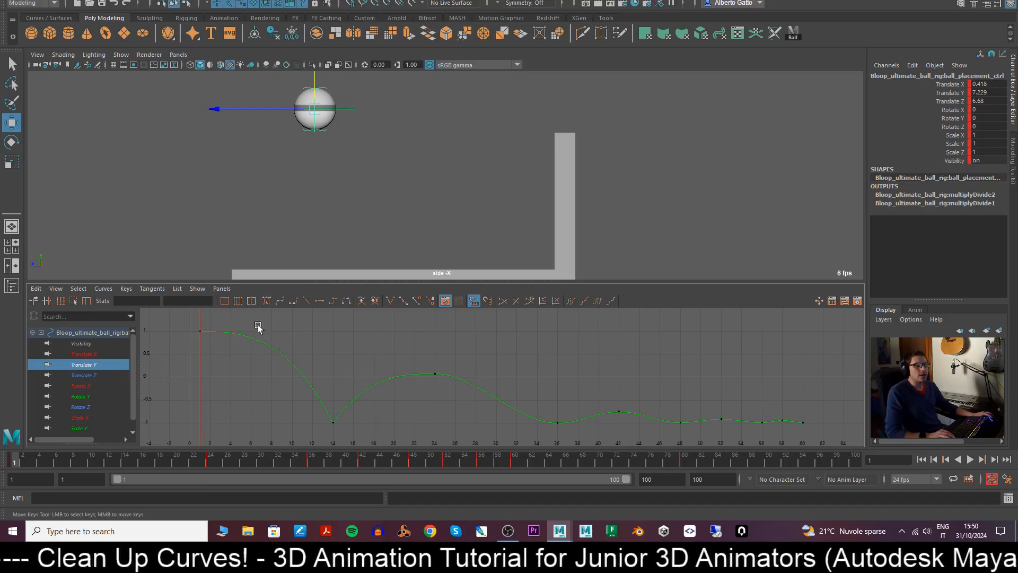
pyautogui.moveTo(304, 406); pyautogui.dragTo(343, 434)
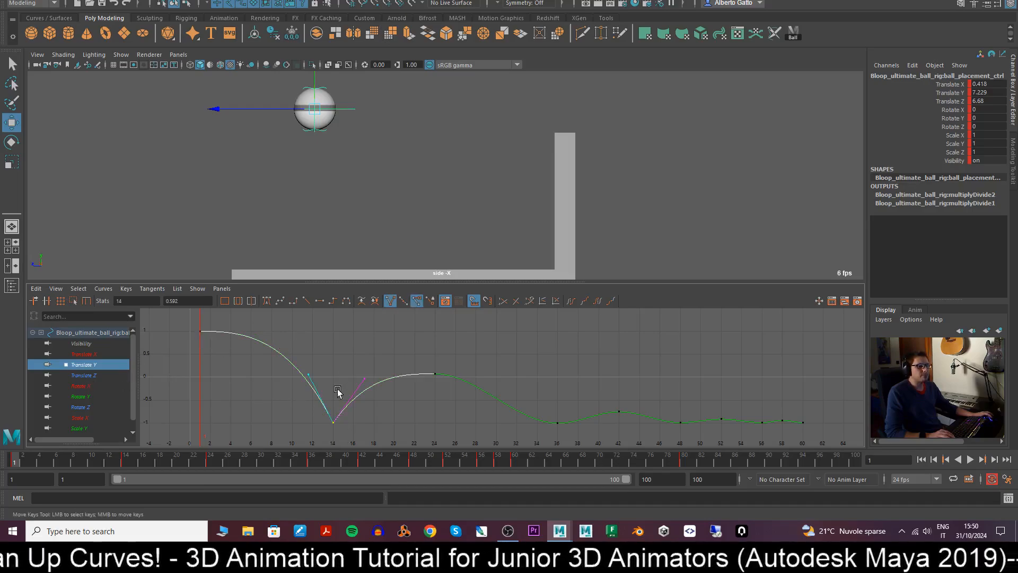
pyautogui.click(350, 431)
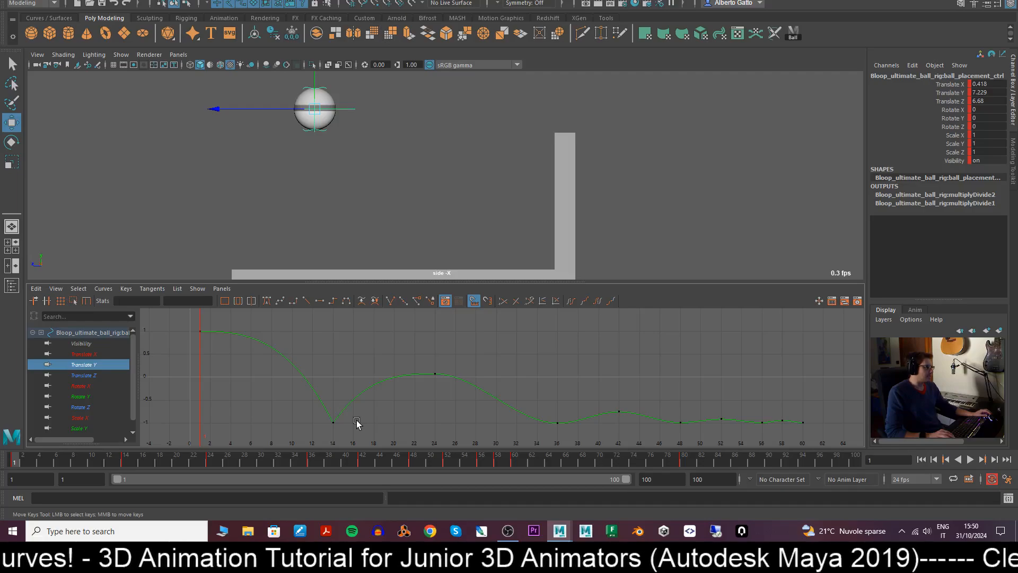
pyautogui.moveTo(357, 421); pyautogui.dragTo(310, 436)
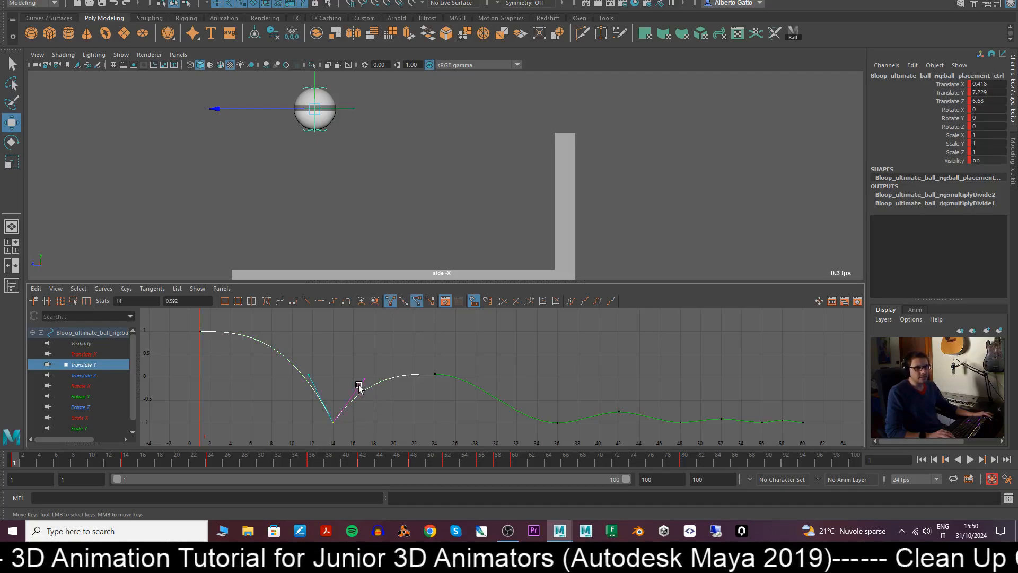
pyautogui.click(396, 416)
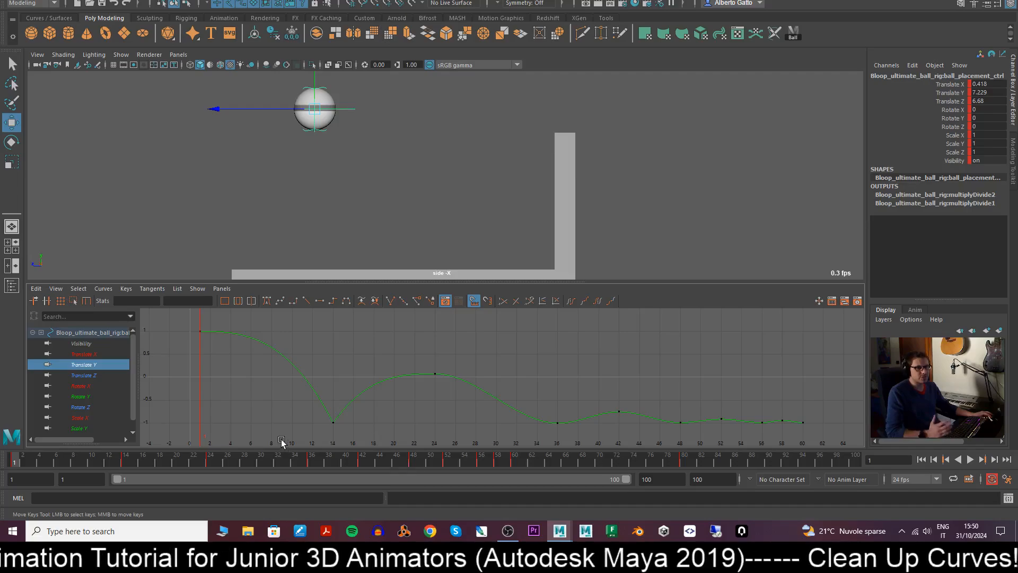
pyautogui.hotkey('alt', 'v')
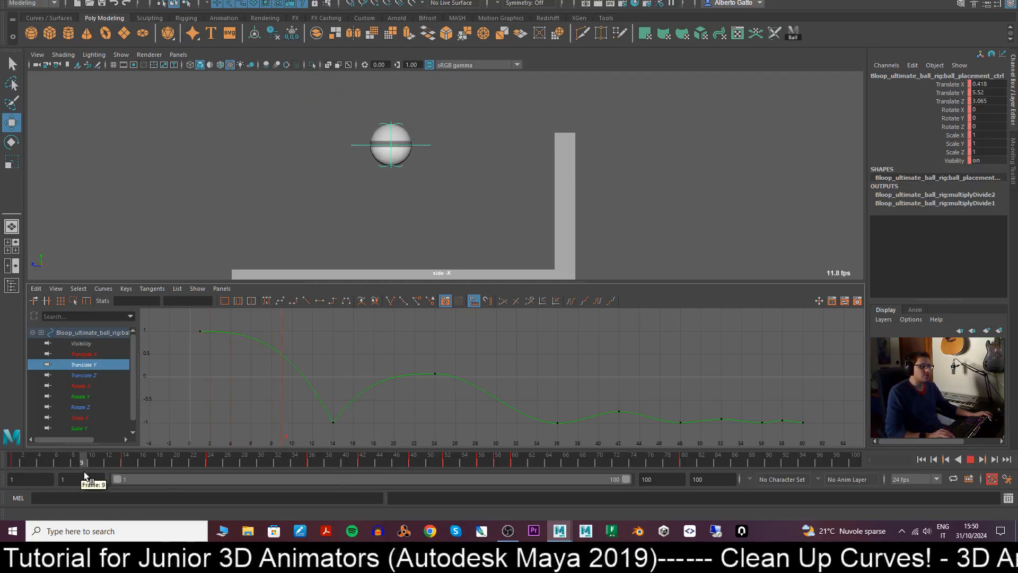
# - Shift all of the ball control's keys from frame 14 onward to start at frame 12, and replay the bounce
pyautogui.press('Escape')
pyautogui.click(421, 186)
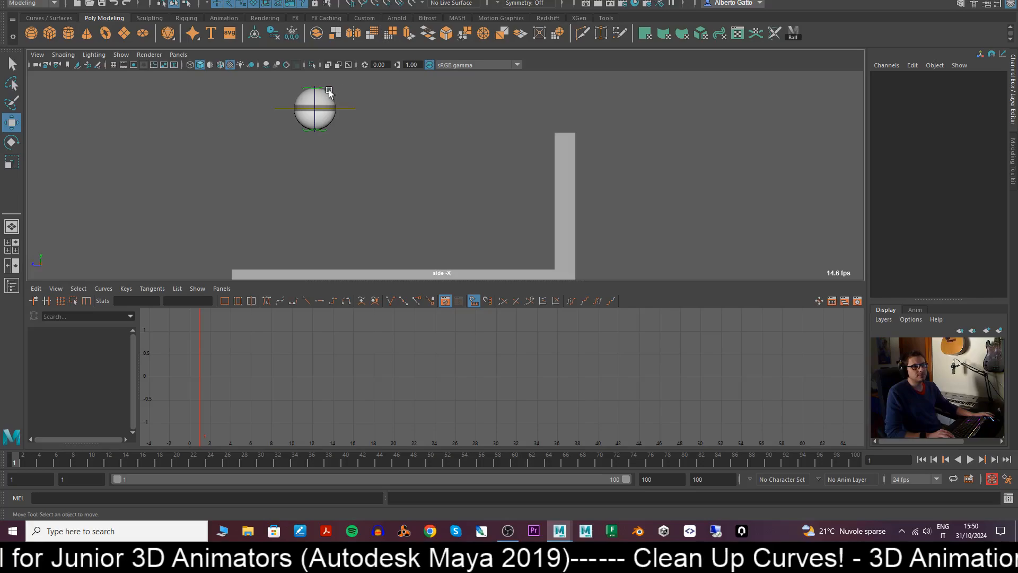
pyautogui.click(325, 101)
pyautogui.keyDown('shift'); pyautogui.moveTo(713, 459); pyautogui.dragTo(674, 459); pyautogui.keyUp('shift')
pyautogui.hotkey('alt', 'v')
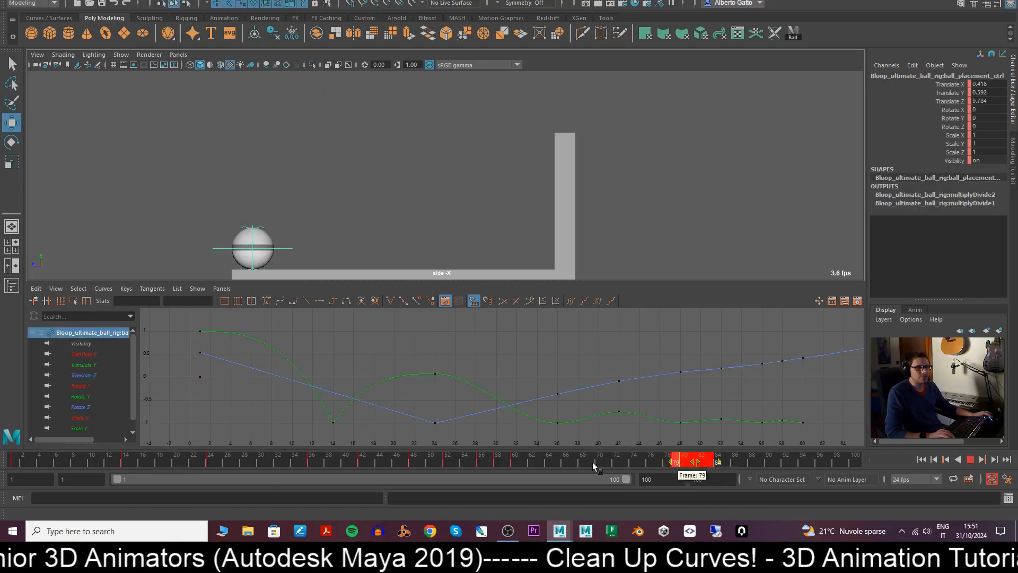
pyautogui.keyDown('shift'); pyautogui.moveTo(593, 463); pyautogui.dragTo(127, 464); pyautogui.keyUp('shift')
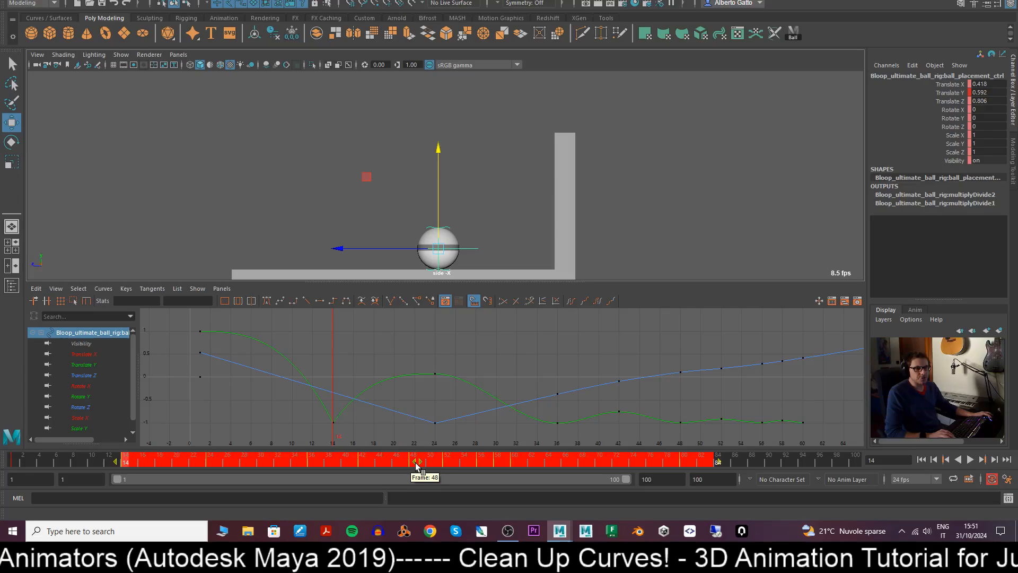
pyautogui.moveTo(416, 462); pyautogui.dragTo(409, 461)
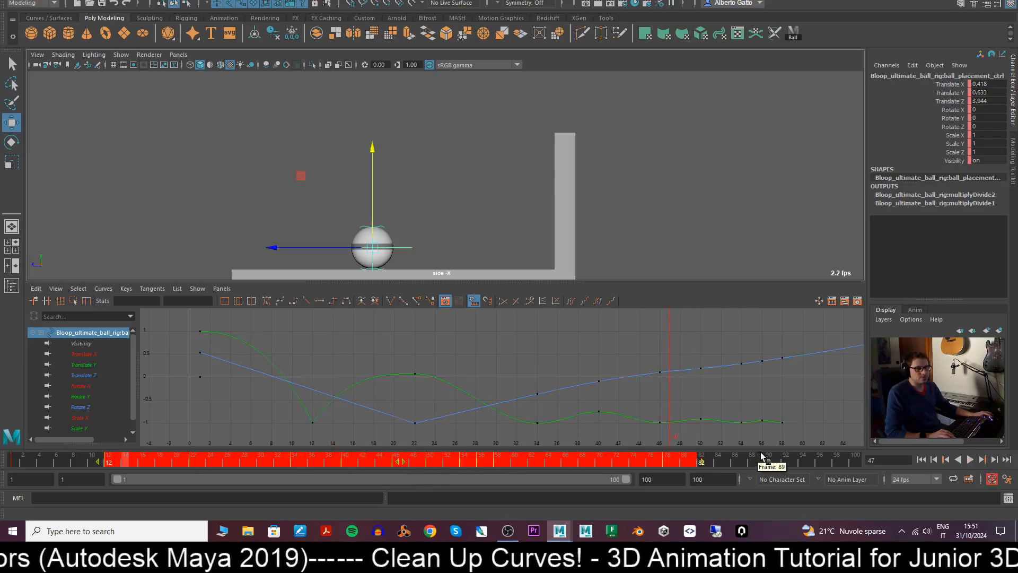
pyautogui.moveTo(762, 459); pyautogui.dragTo(14, 463)
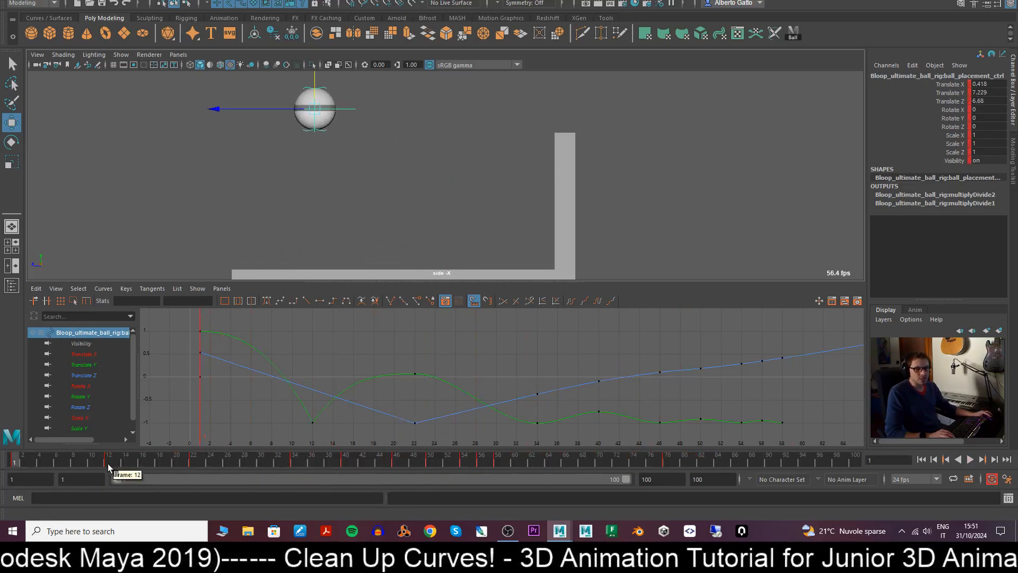
pyautogui.hotkey('alt', 'v')
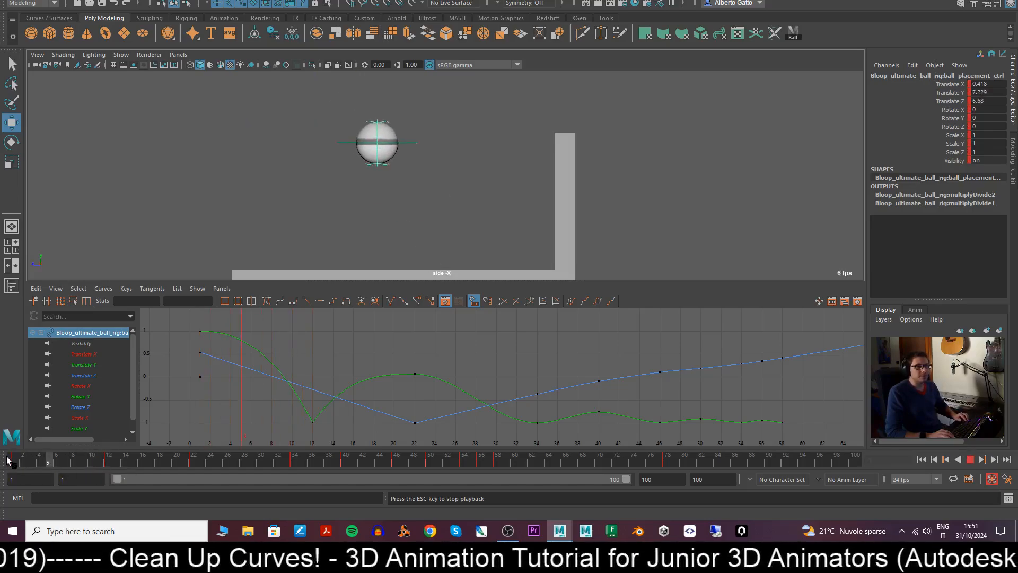
pyautogui.hotkey('alt', 'v')
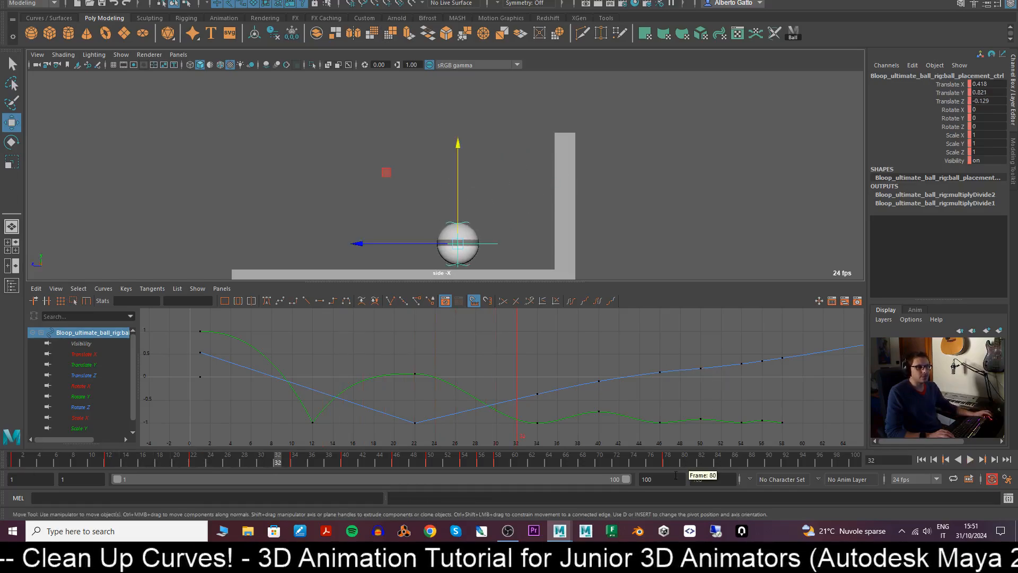
# - Shift all keys from the first floor contact onward to start at frame 10, and play the animation again
pyautogui.keyDown('shift'); pyautogui.moveTo(685, 461); pyautogui.dragTo(108, 460); pyautogui.keyUp('shift')
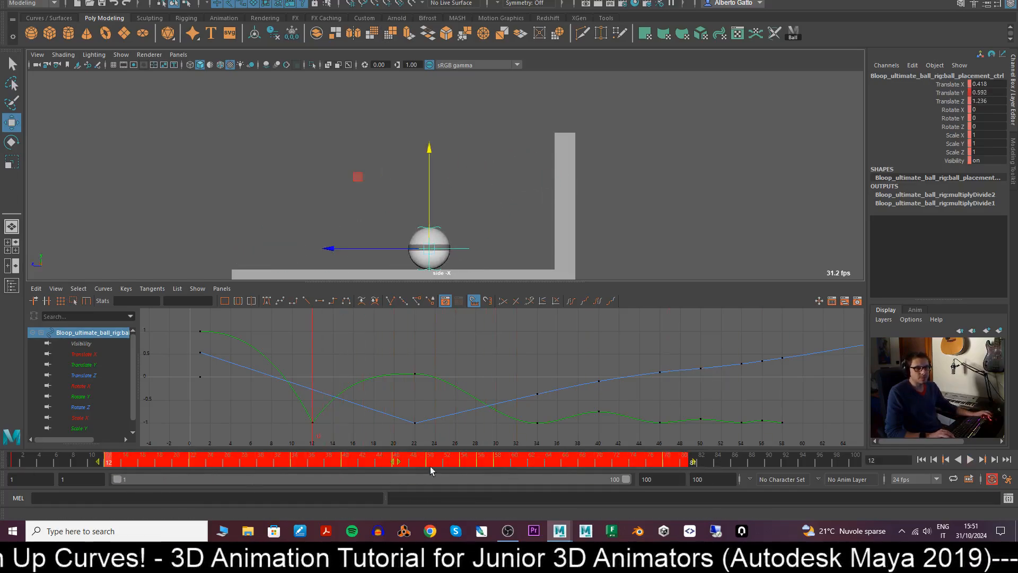
pyautogui.hotkey('alt', 'v')
pyautogui.moveTo(397, 462); pyautogui.dragTo(385, 463)
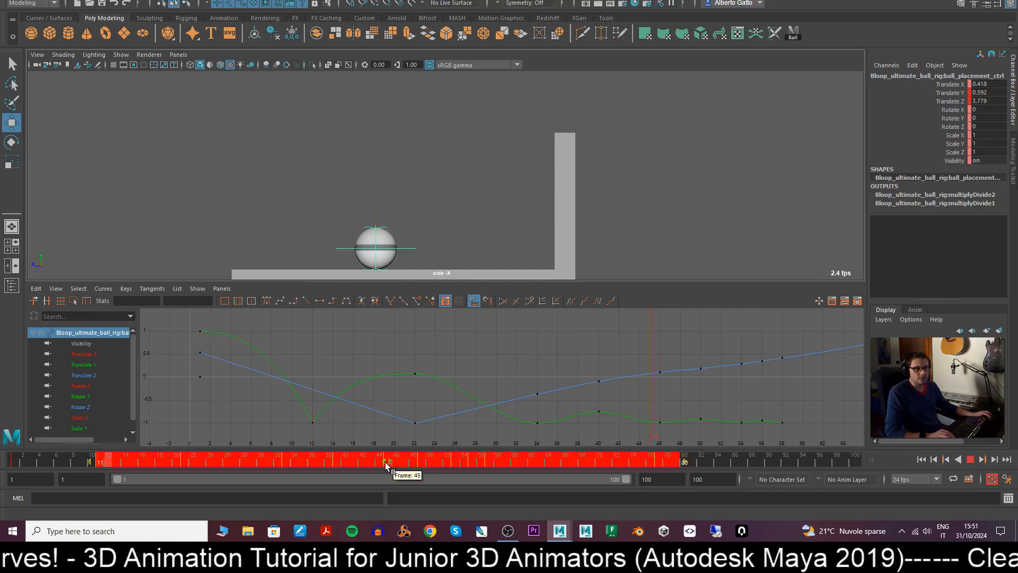
pyautogui.hotkey('alt', 'v')
pyautogui.click(770, 461)
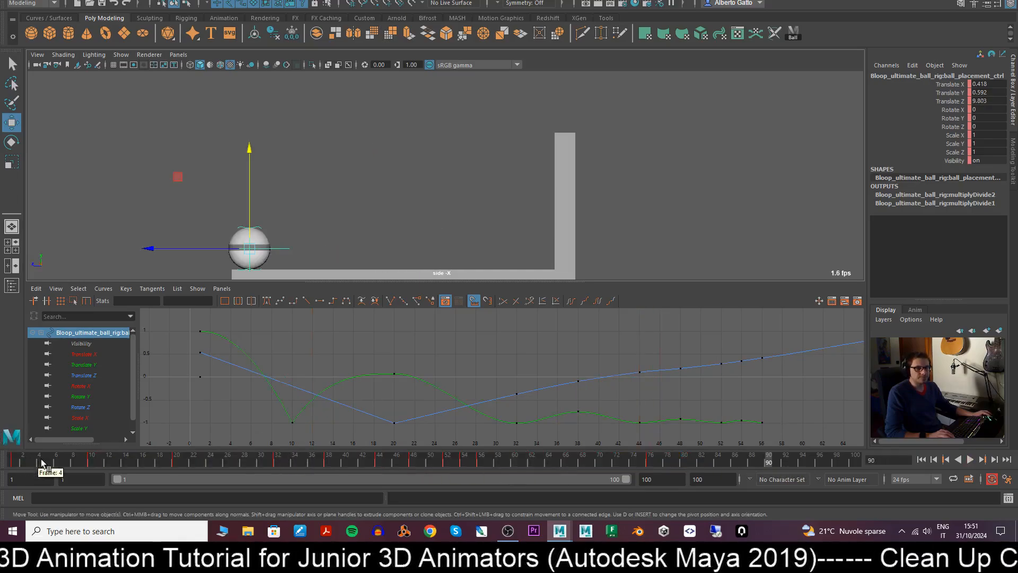
pyautogui.hotkey('alt', 'v')
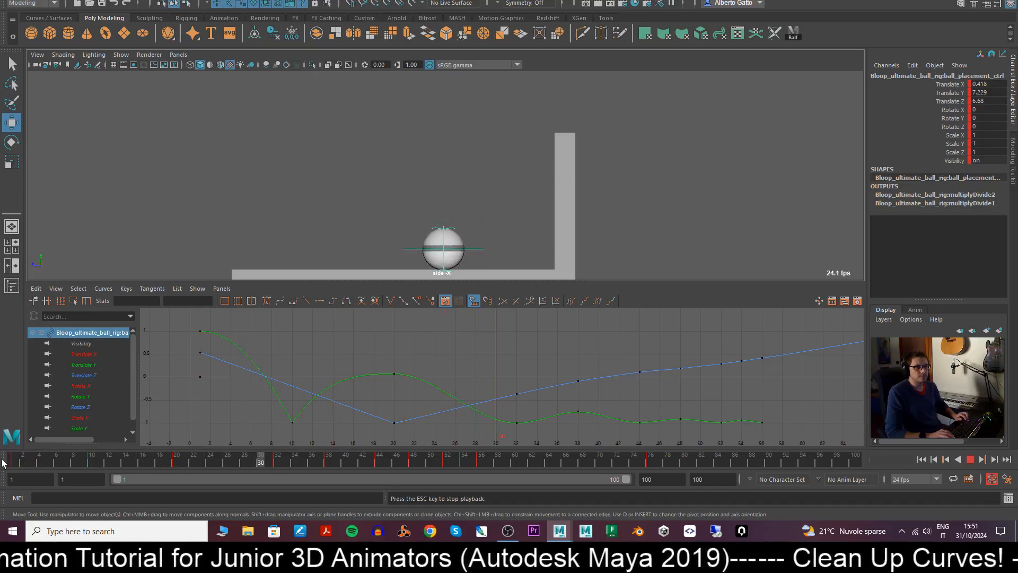
# - Select the Translate Y key at the frame 20 wall contact and scrub through the frames leading up to it
pyautogui.click(152, 461)
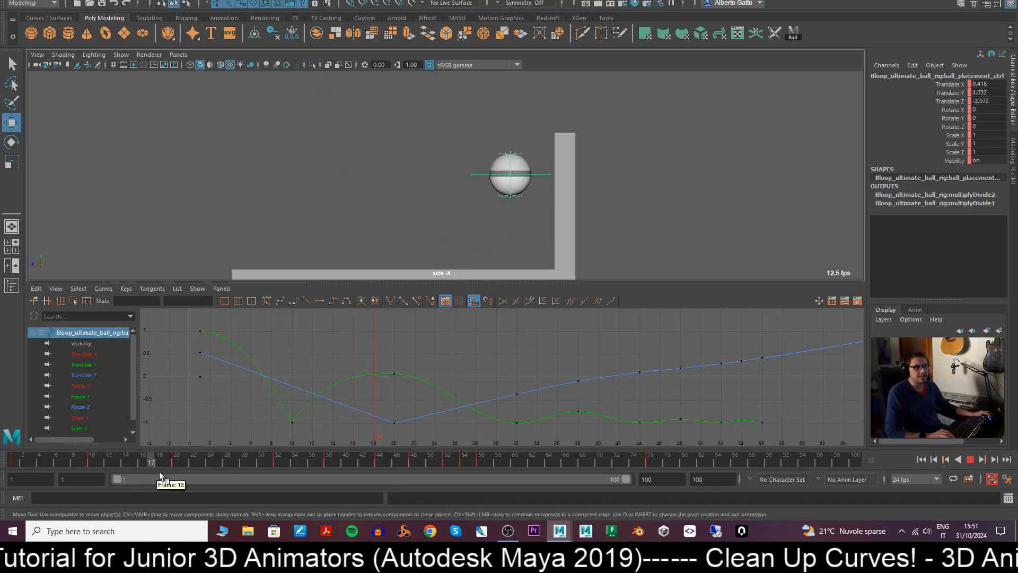
pyautogui.moveTo(159, 472); pyautogui.dragTo(175, 498)
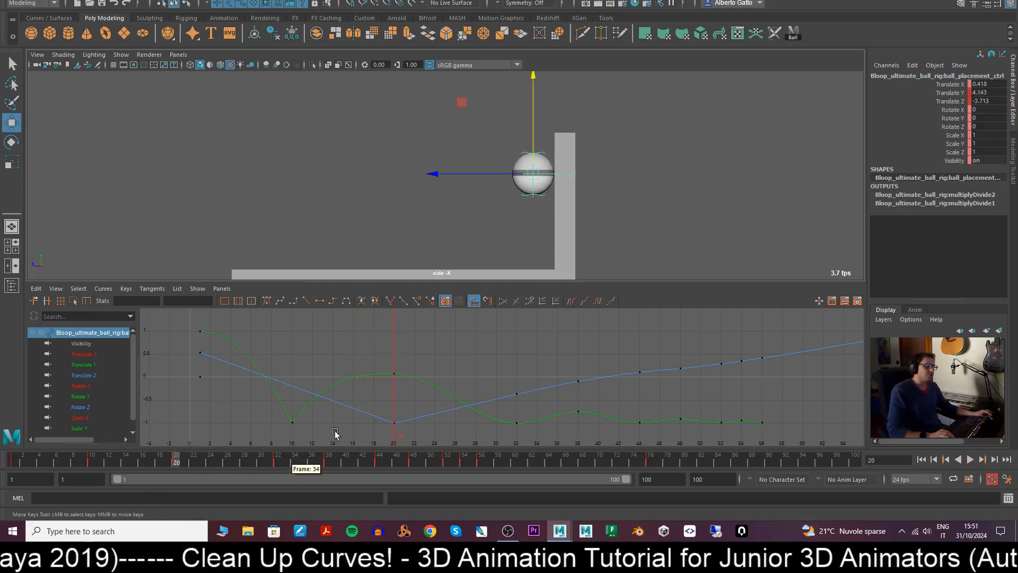
pyautogui.moveTo(380, 350); pyautogui.dragTo(436, 361)
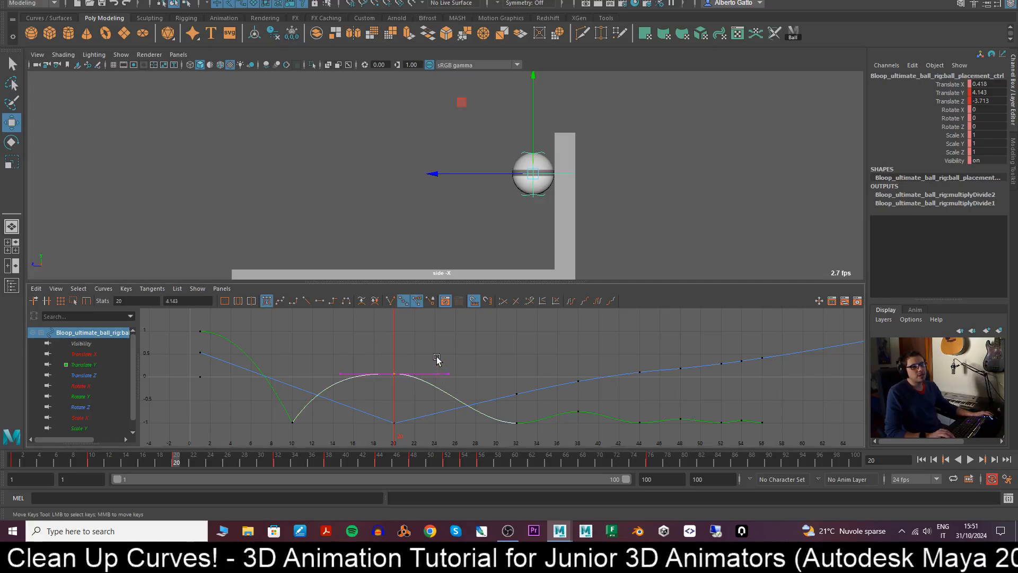
pyautogui.click(79, 463)
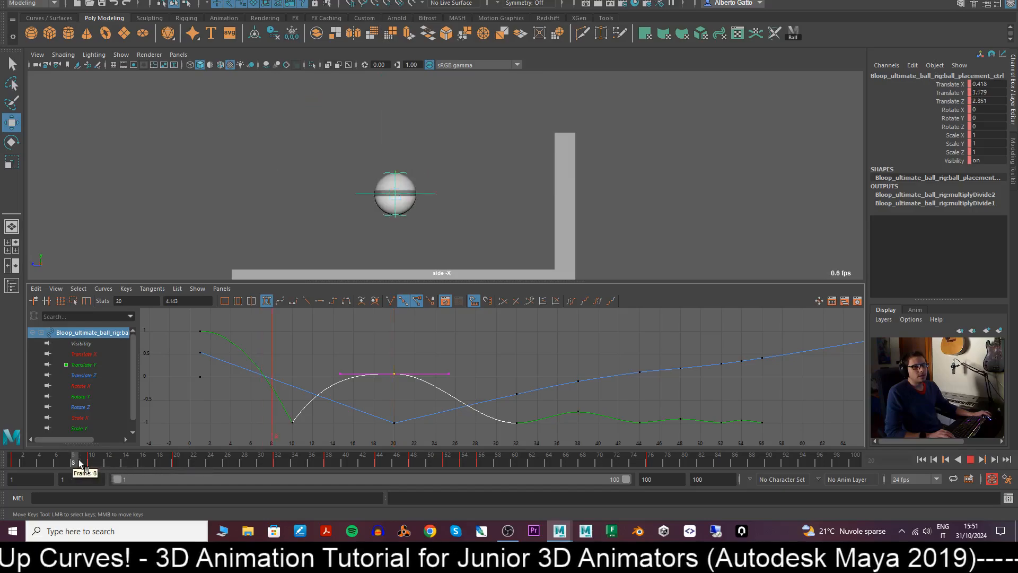
pyautogui.click(175, 465)
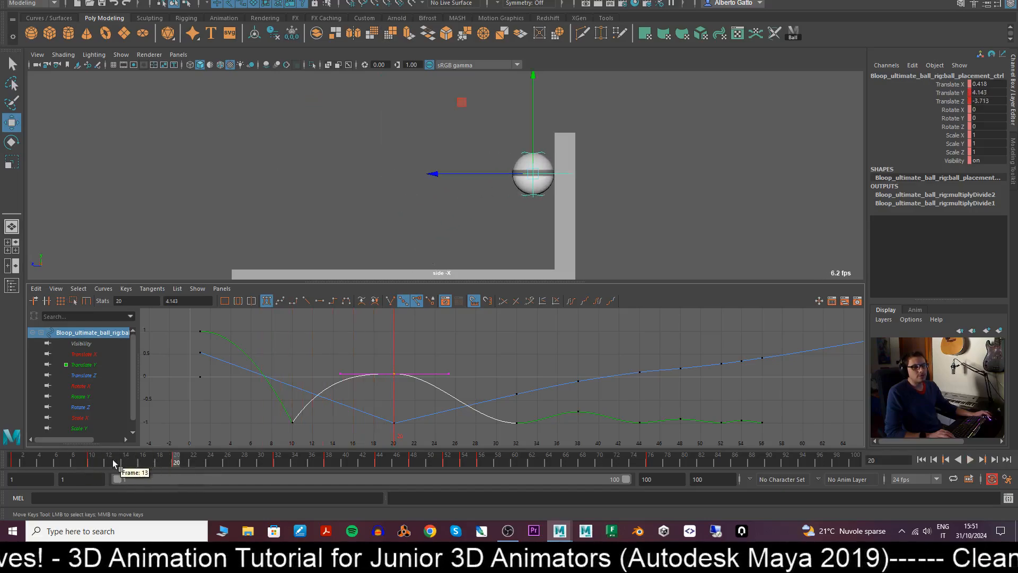
pyautogui.click(168, 463)
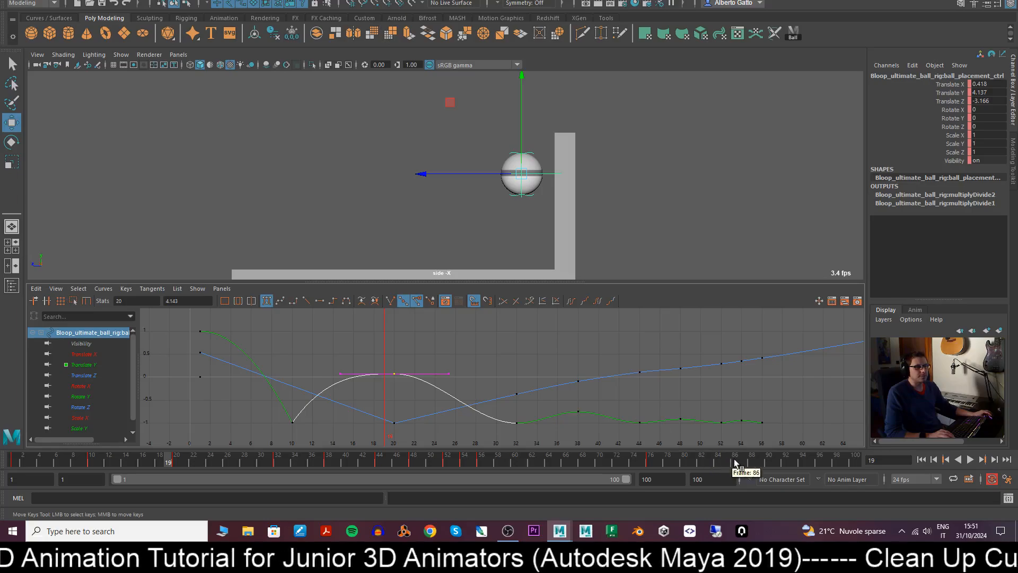
# - Shift all keys from the wall contact onward to start at frame 16, and replay the animation
pyautogui.keyDown('shift'); pyautogui.moveTo(700, 462); pyautogui.dragTo(175, 463); pyautogui.keyUp('shift')
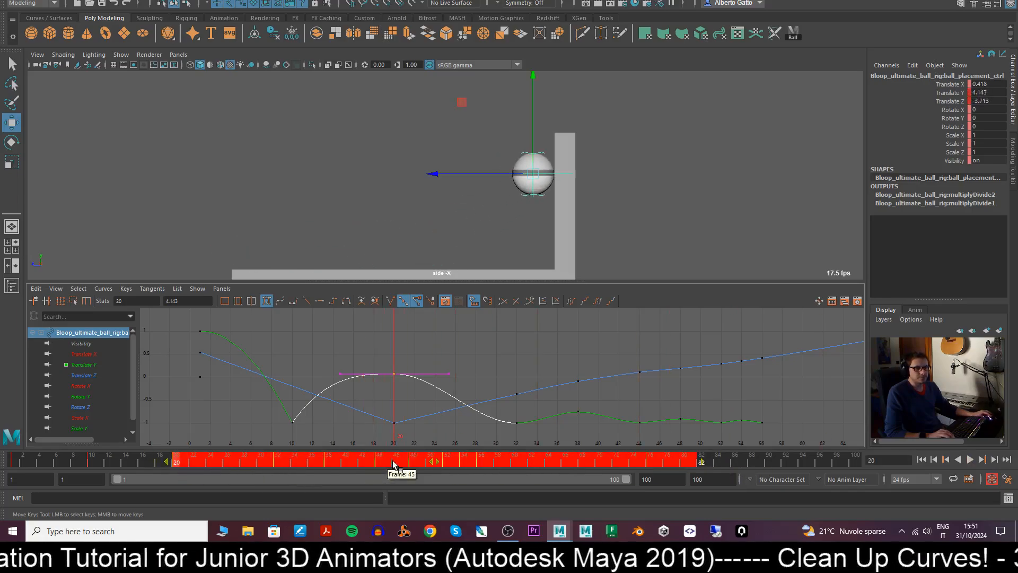
pyautogui.hotkey('alt', 'v')
pyautogui.moveTo(435, 463); pyautogui.dragTo(409, 462)
pyautogui.click(68, 463)
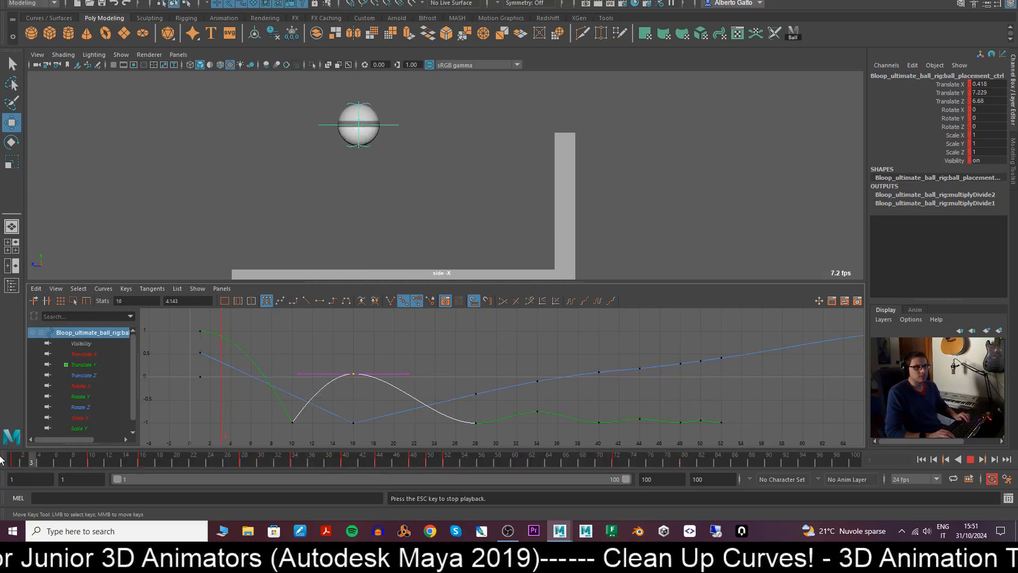
pyautogui.hotkey('alt', 'v')
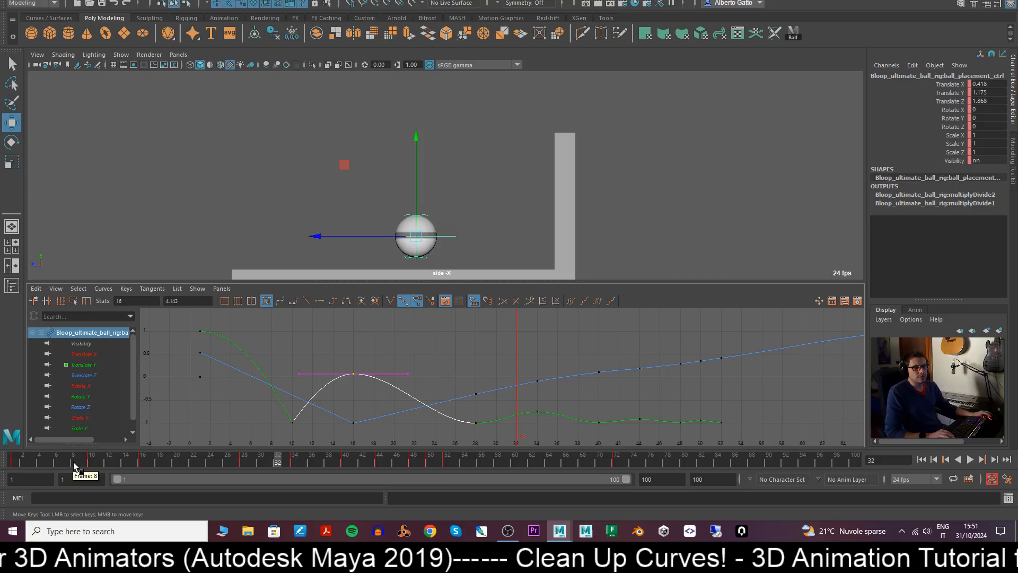
# - Scrub through the frames around the wall contact and isolate the Translate Y curve in the graph
pyautogui.moveTo(74, 465); pyautogui.dragTo(142, 470)
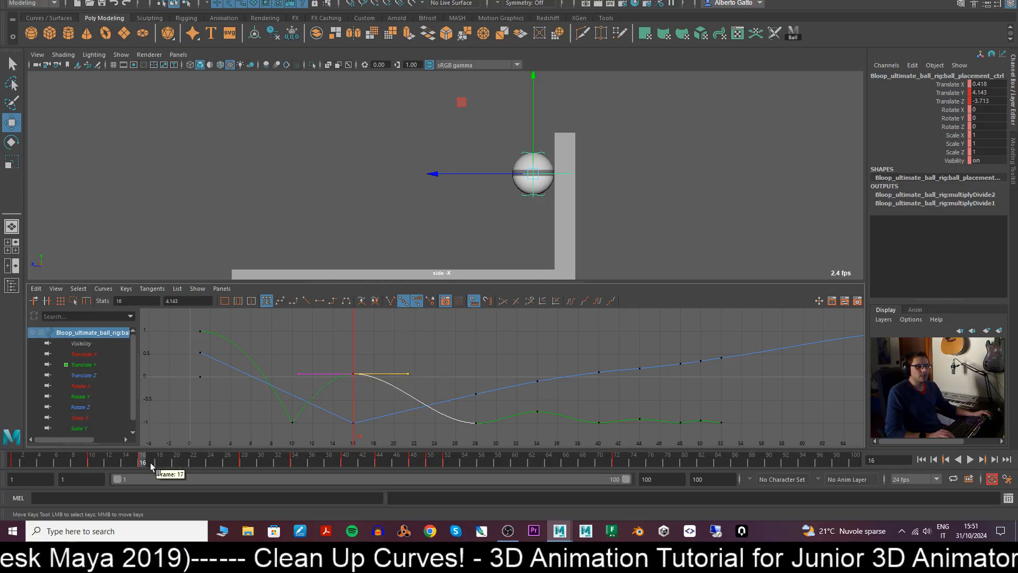
pyautogui.moveTo(146, 464)
pyautogui.mouseDown()
pyautogui.moveTo(90, 466)
pyautogui.moveTo(159, 471)
pyautogui.mouseUp()
pyautogui.click(84, 364)
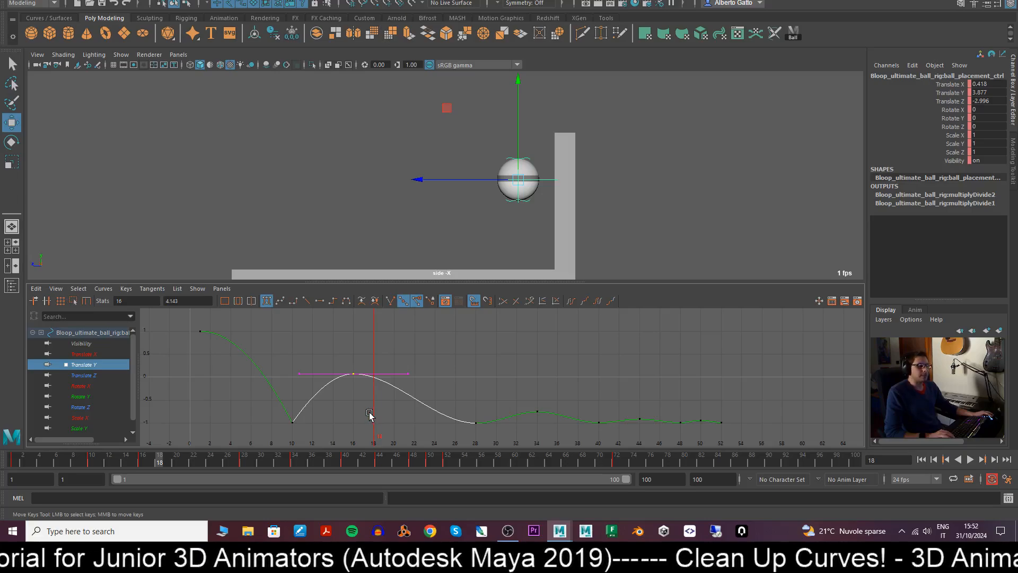
# - Move the Translate Y peak key to frame 18 with a value of 4.413, and scrub up to the wall contact
pyautogui.moveTo(369, 412); pyautogui.dragTo(386, 412, button='middle')
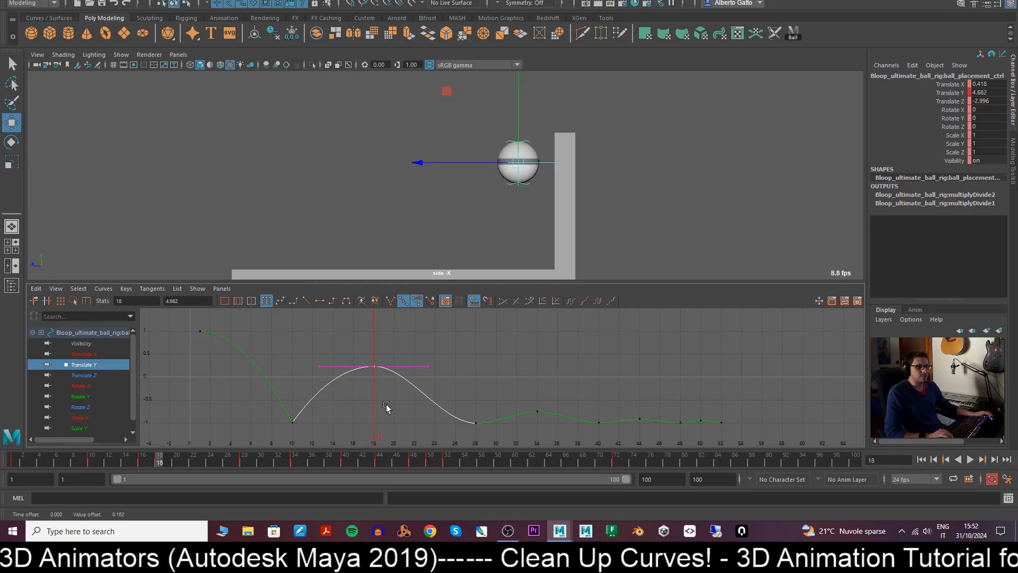
pyautogui.hotkey('ctrl', 'z')
pyautogui.moveTo(123, 469); pyautogui.dragTo(142, 469)
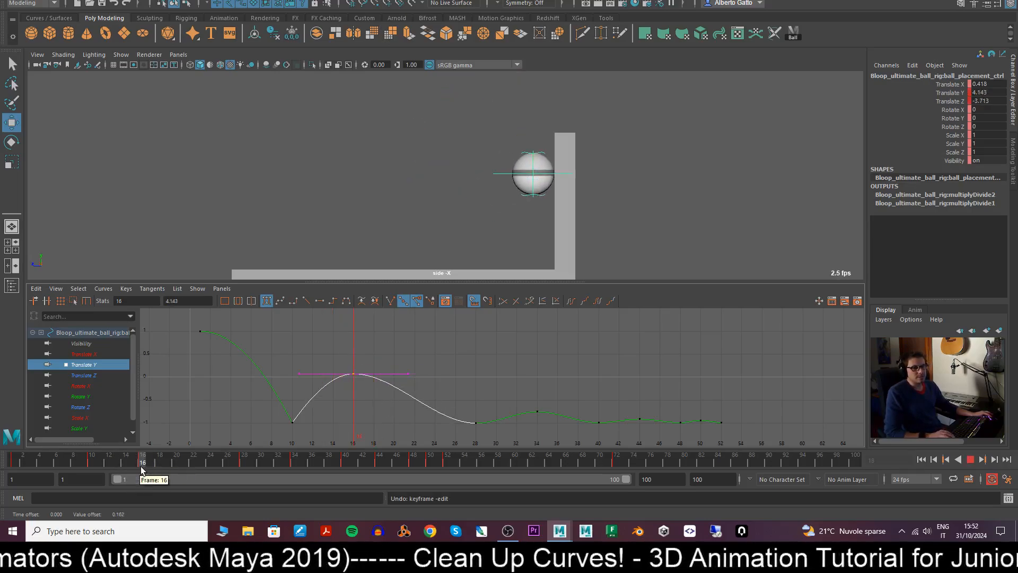
pyautogui.moveTo(386, 402)
pyautogui.mouseDown(button='middle')
pyautogui.moveTo(404, 410)
pyautogui.moveTo(397, 405)
pyautogui.mouseUp(button='middle')
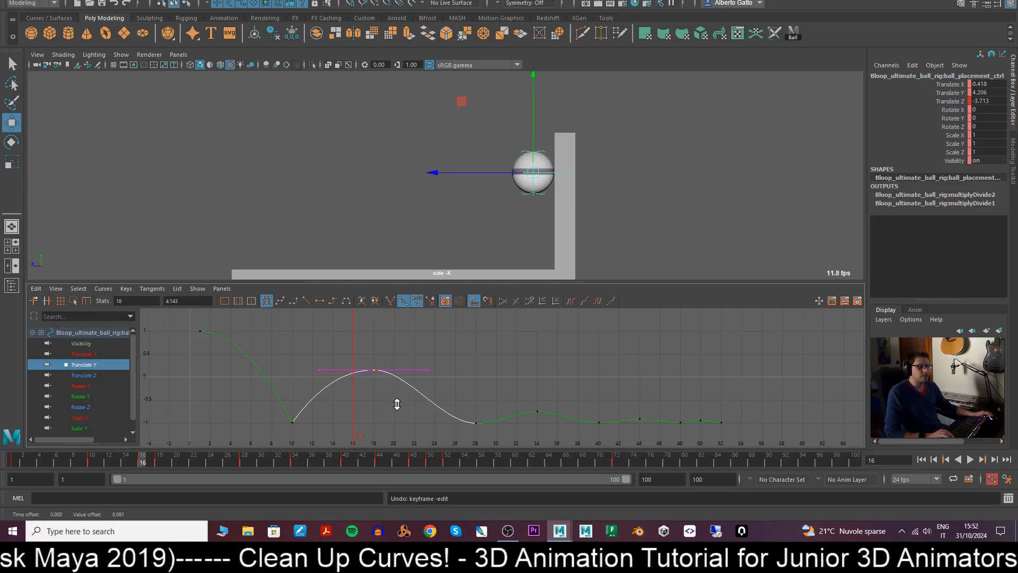
pyautogui.moveTo(88, 466); pyautogui.dragTo(145, 461)
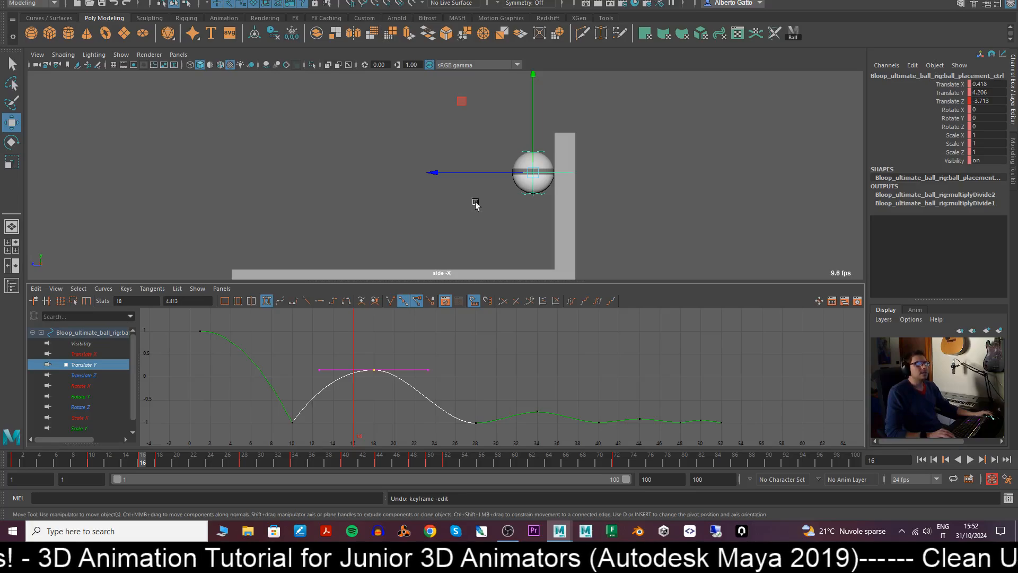
# - Move the Translate Y peak key to frame 20 with a value of 5.029, and replay the bounce
pyautogui.moveTo(470, 171); pyautogui.dragTo(459, 172)
pyautogui.hotkey('ctrl', 'z')
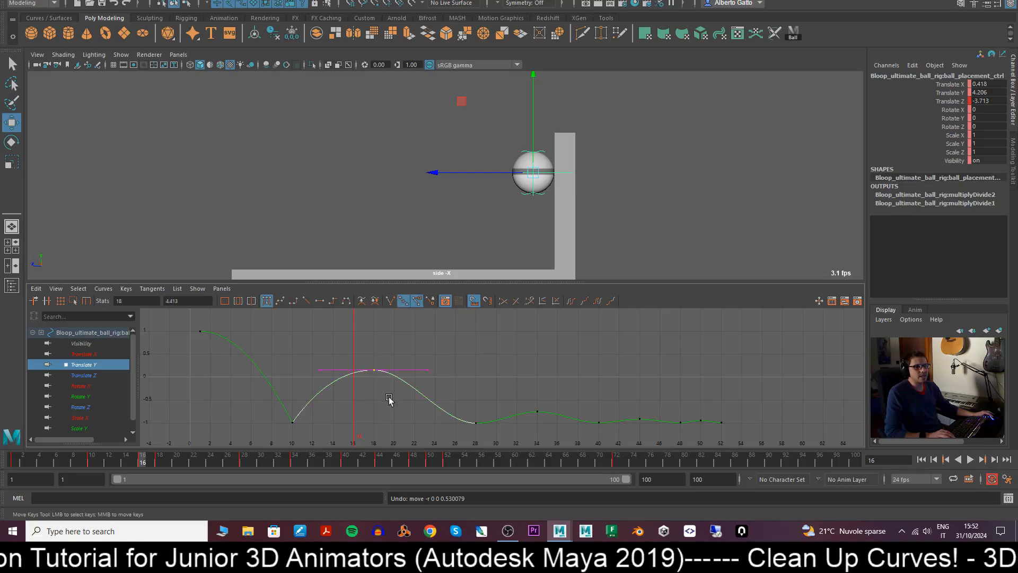
pyautogui.moveTo(393, 407)
pyautogui.keyDown('shift'); pyautogui.mouseDown(button='middle')
pyautogui.moveTo(409, 411)
pyautogui.moveTo(403, 401)
pyautogui.mouseUp(button='middle'); pyautogui.keyUp('shift')
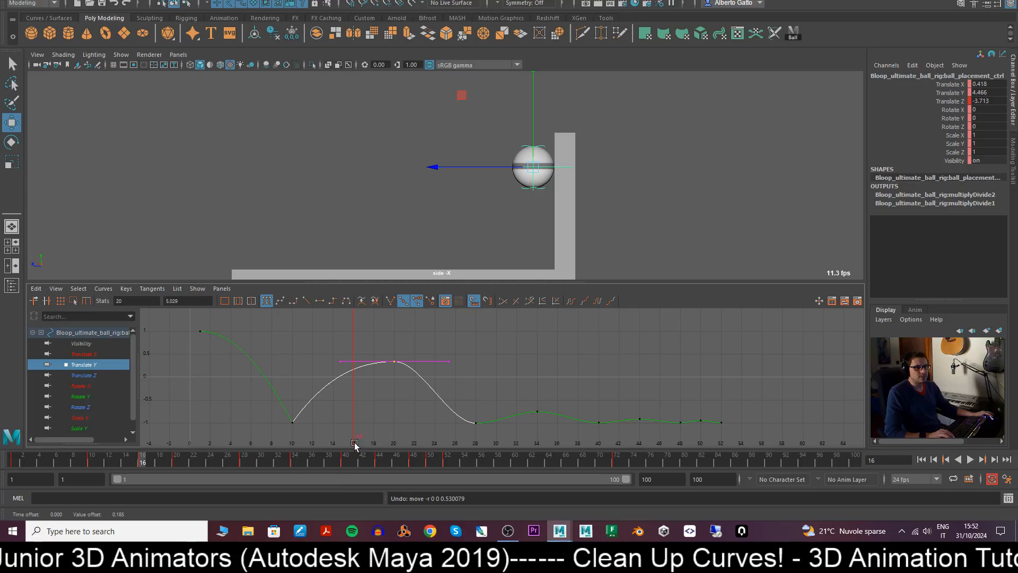
pyautogui.click(40, 462)
pyautogui.hotkey('alt', 'v')
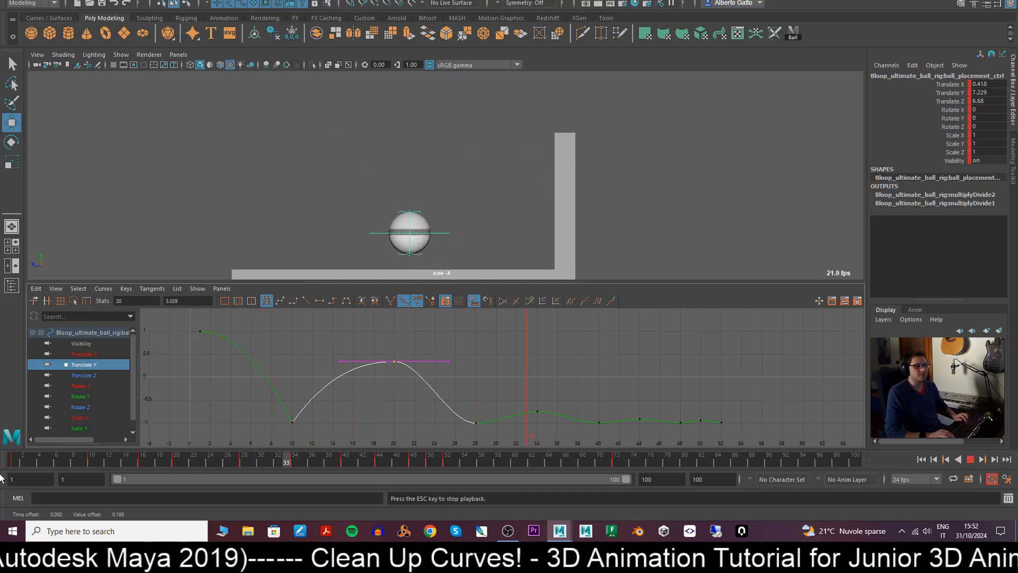
pyautogui.press('Escape')
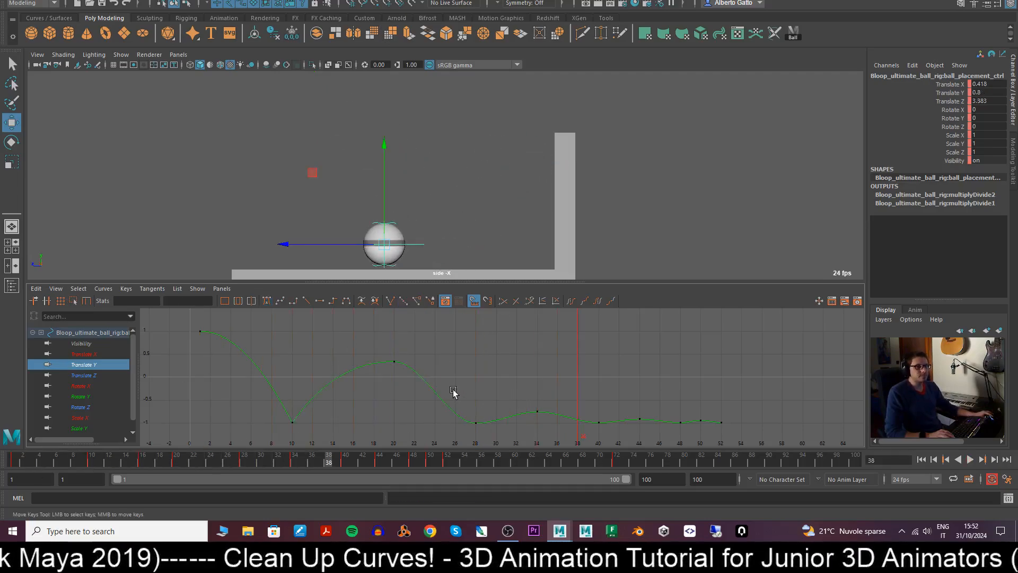
# - Scrub through the fall to the second floor contact and examine the broken tangents of the Translate Y key at frame 10
pyautogui.click(447, 399)
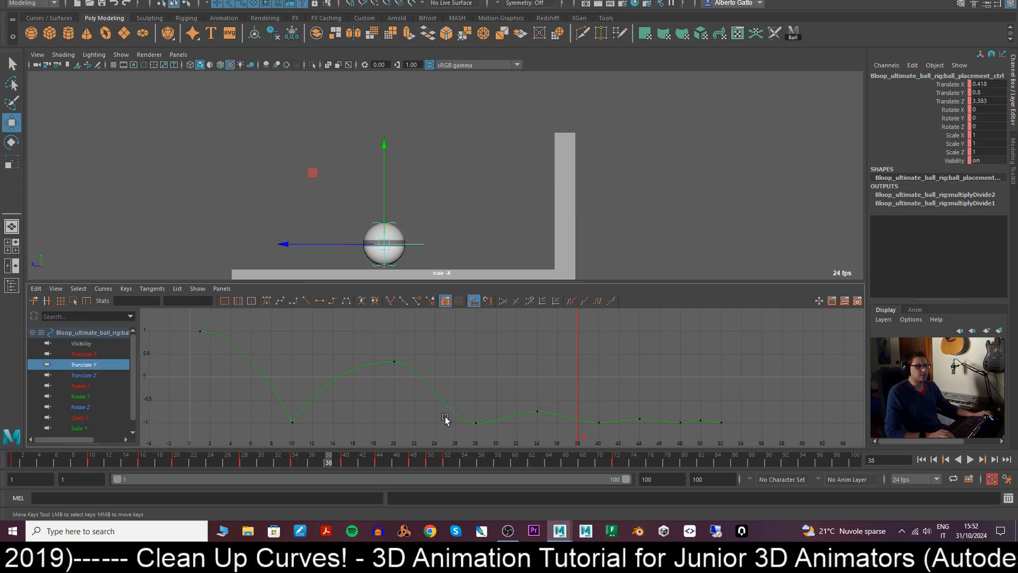
pyautogui.moveTo(151, 463); pyautogui.dragTo(252, 480)
pyautogui.hotkey('alt', 'v')
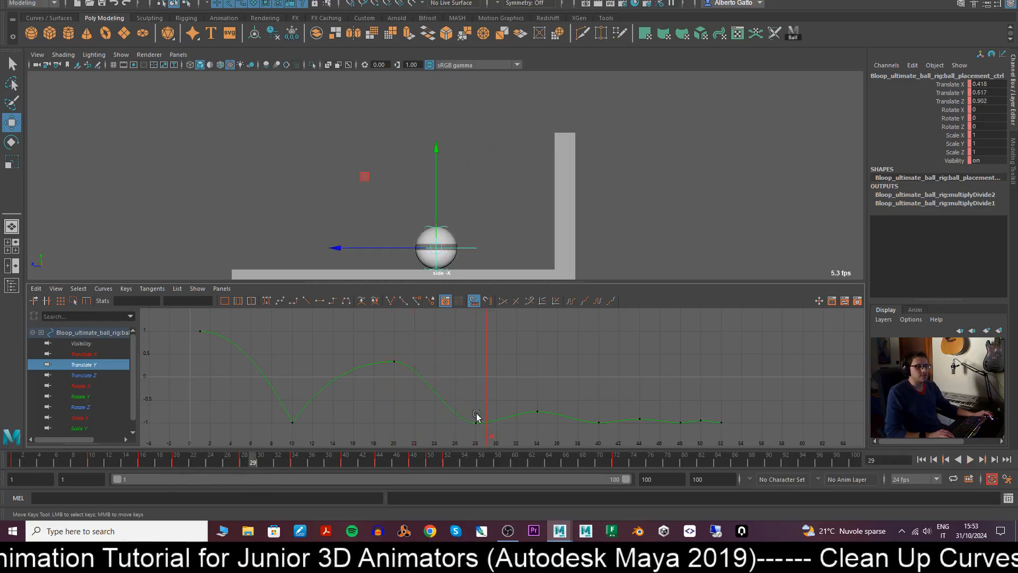
pyautogui.click(469, 424)
pyautogui.moveTo(302, 433); pyautogui.dragTo(319, 427)
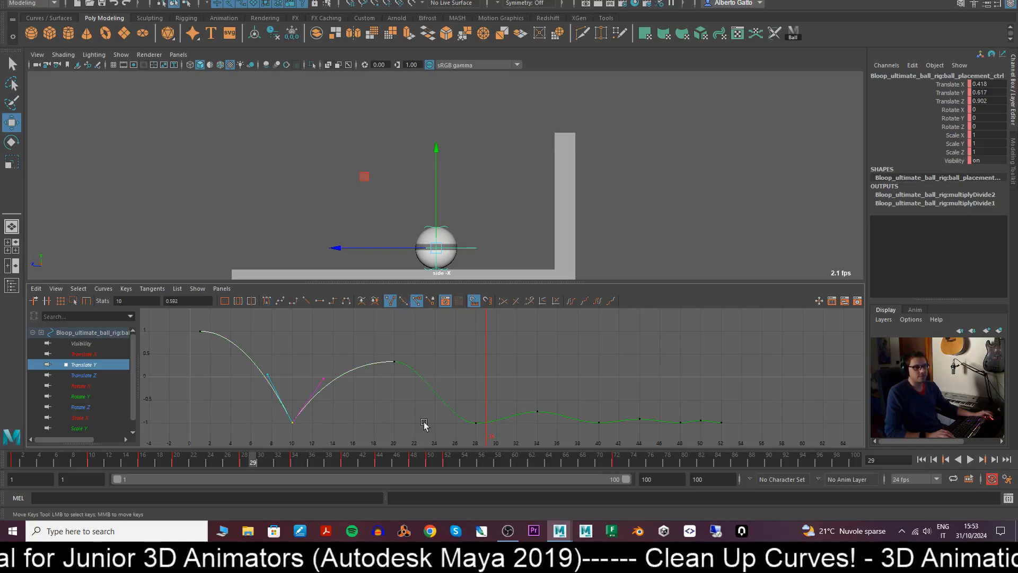
# - Break the tangents of the Translate Y key at frame 28 and steepen both handles to make a sharp floor contact
pyautogui.click(475, 423)
pyautogui.click(389, 301)
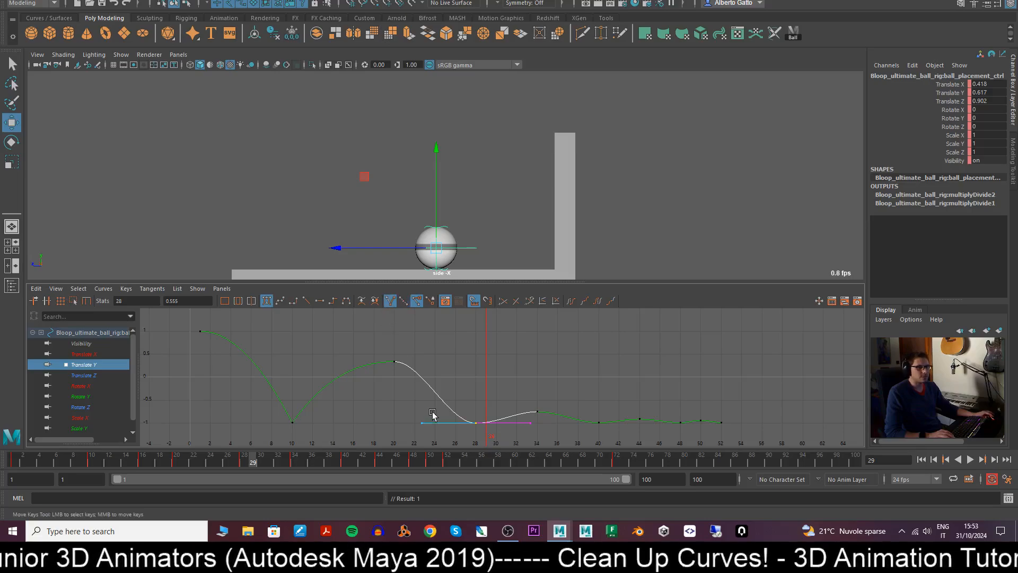
pyautogui.moveTo(432, 437); pyautogui.dragTo(478, 344, button='middle')
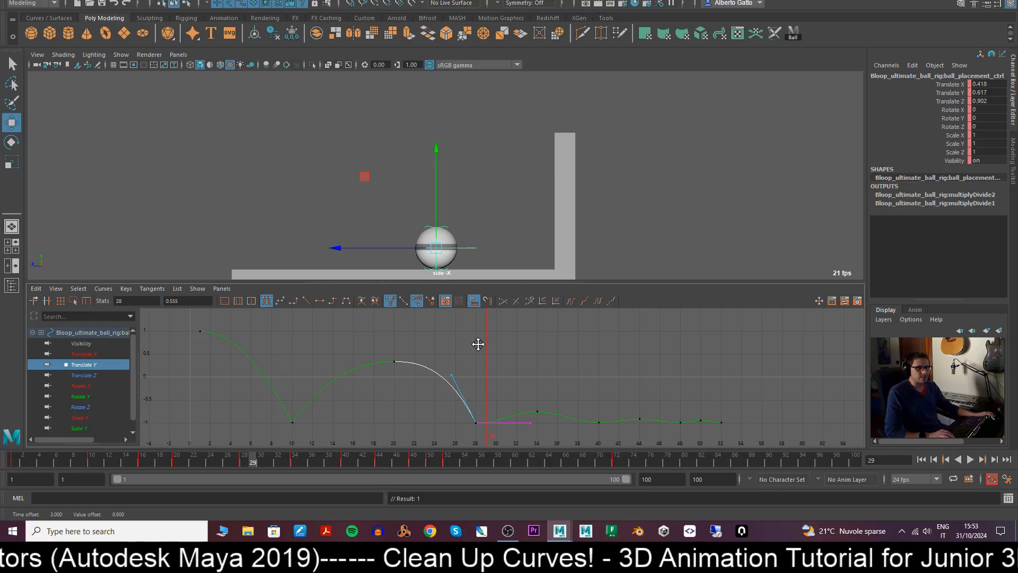
pyautogui.click(478, 346)
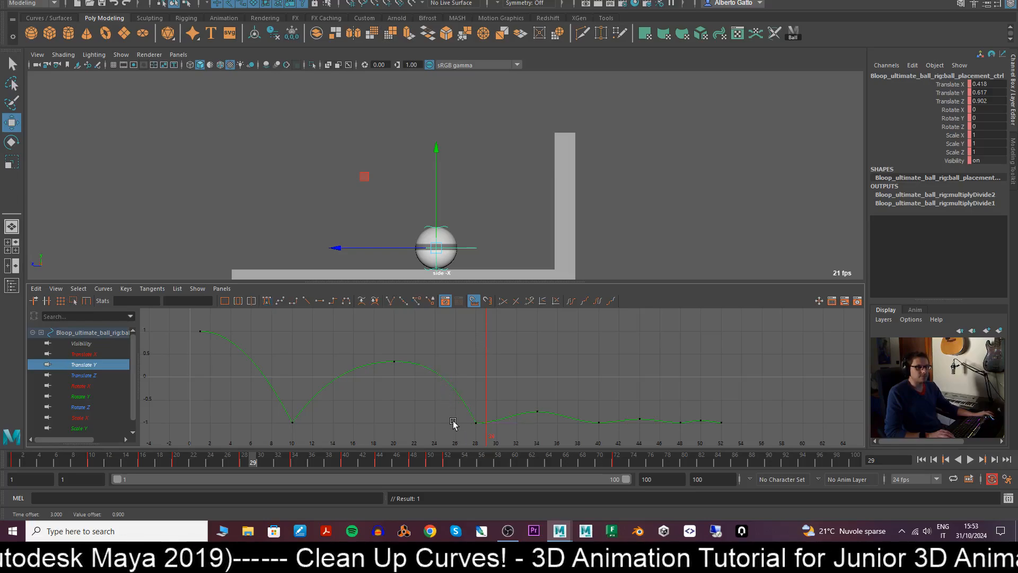
pyautogui.moveTo(502, 408); pyautogui.dragTo(516, 363, button='middle')
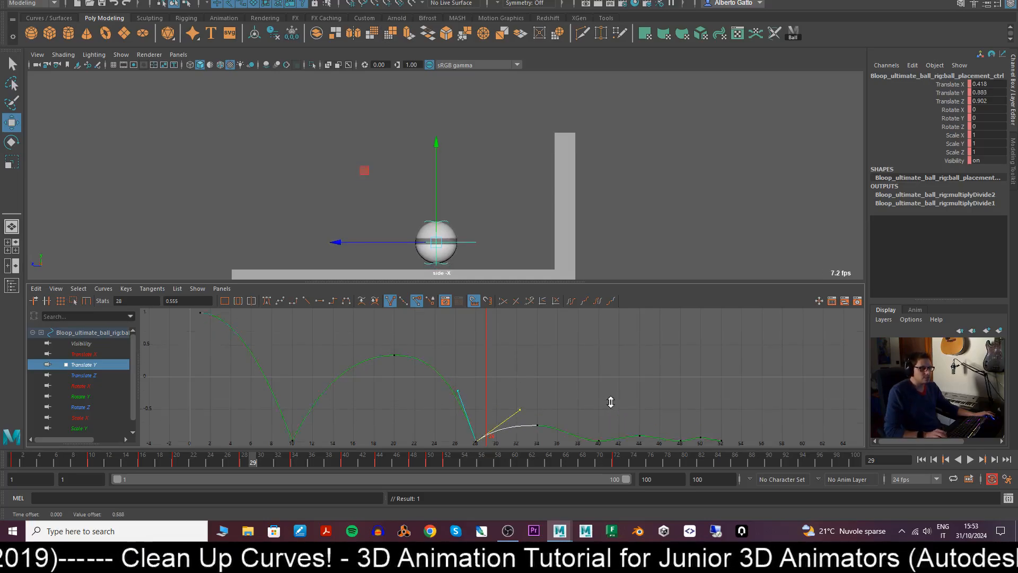
pyautogui.keyDown('alt'); pyautogui.moveTo(610, 402); pyautogui.dragTo(531, 377, button='right'); pyautogui.keyUp('alt')
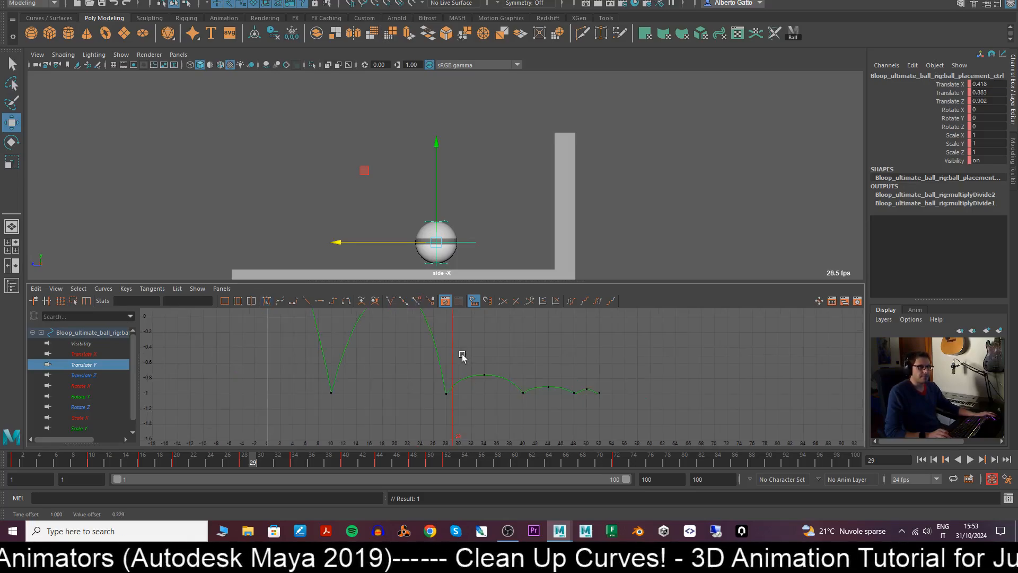
pyautogui.scroll(-3, 517, 360)
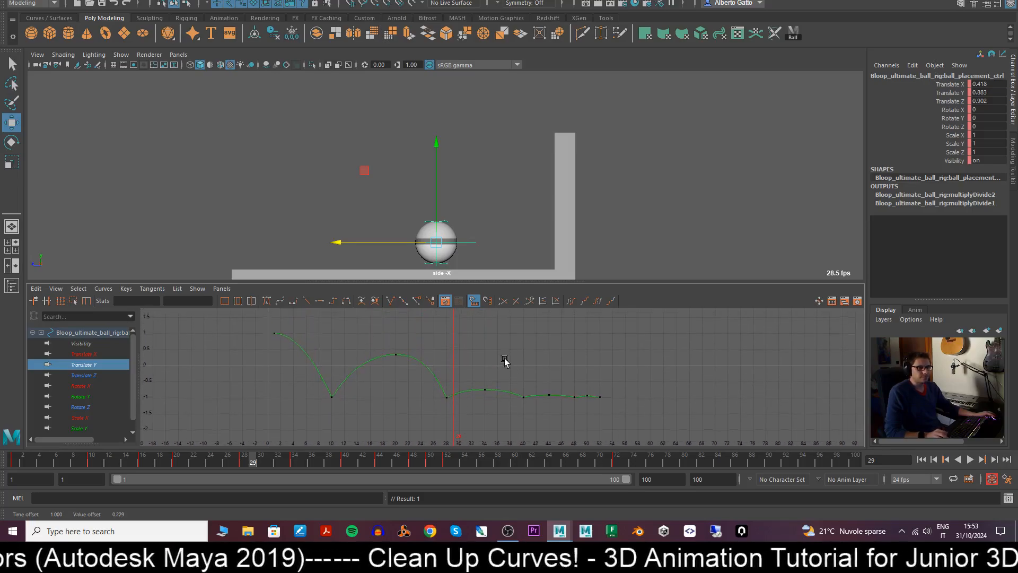
pyautogui.scroll(1, 504, 361)
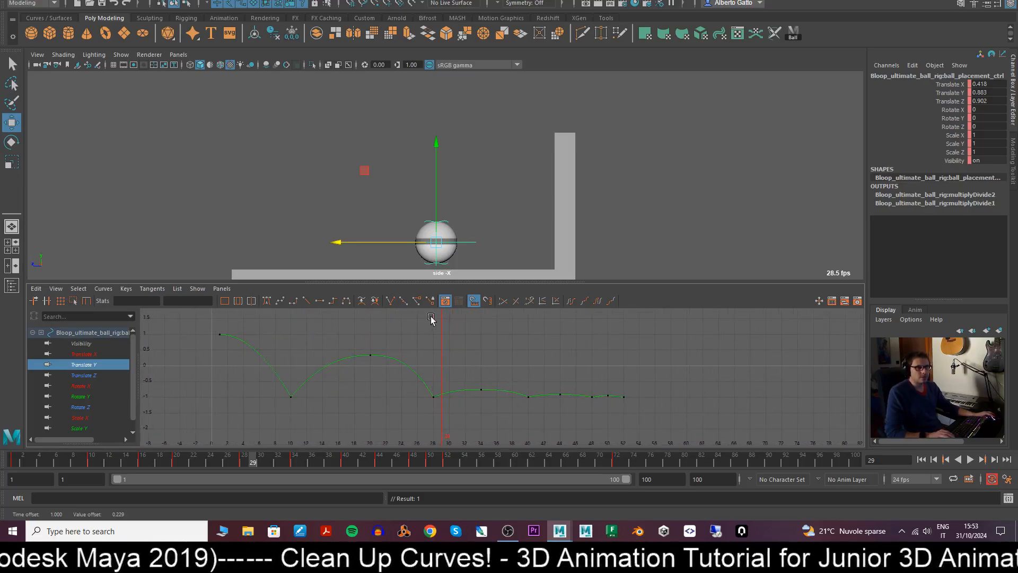
# - Shift all the ball's keys from frame 28 onward two frames earlier, starting at frame 26, and replay the bounce
pyautogui.click(682, 223)
pyautogui.click(469, 237)
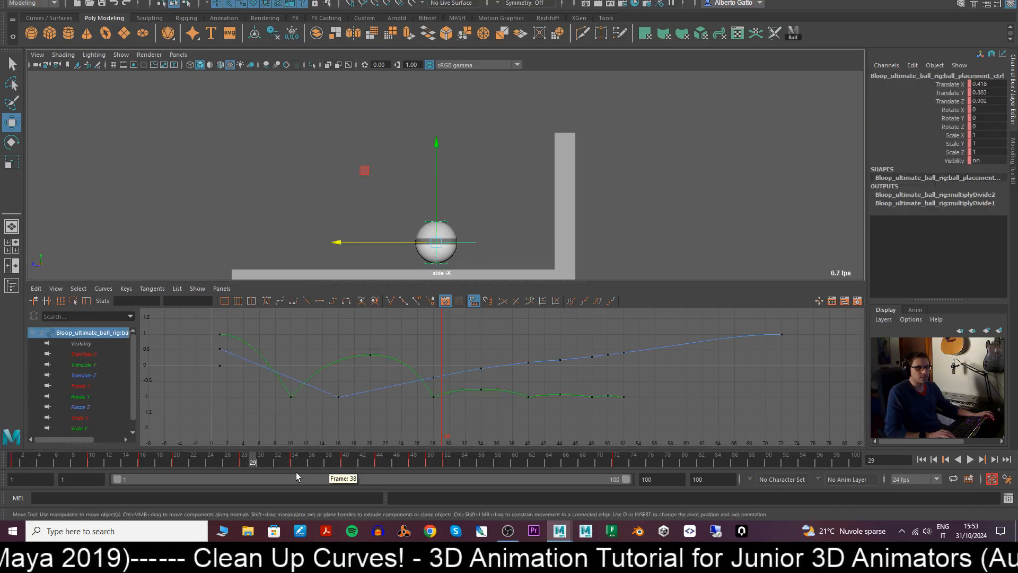
pyautogui.moveTo(178, 466); pyautogui.dragTo(241, 472)
pyautogui.keyDown('shift'); pyautogui.moveTo(637, 467); pyautogui.dragTo(251, 466); pyautogui.keyUp('shift')
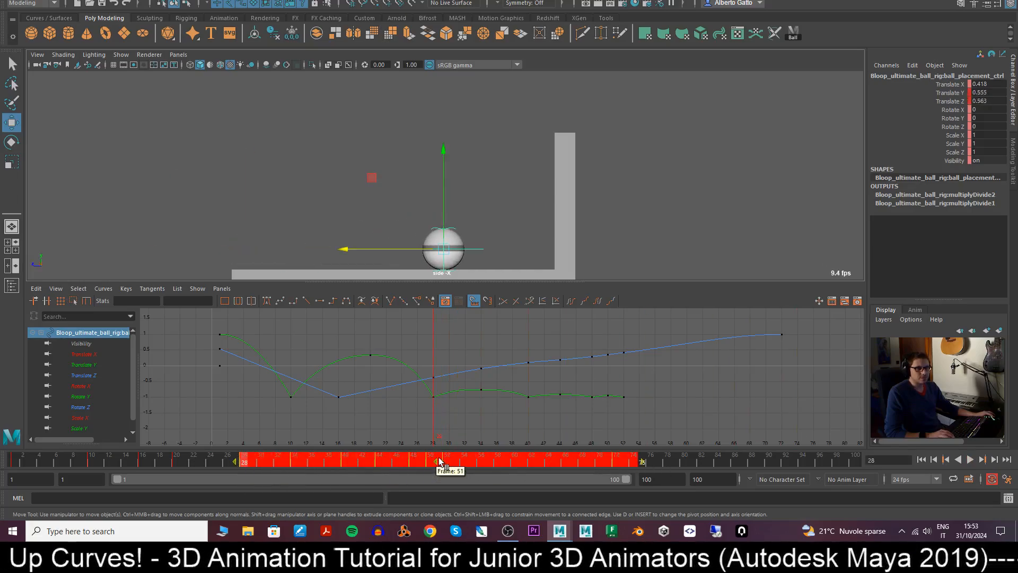
pyautogui.moveTo(439, 461); pyautogui.dragTo(424, 464)
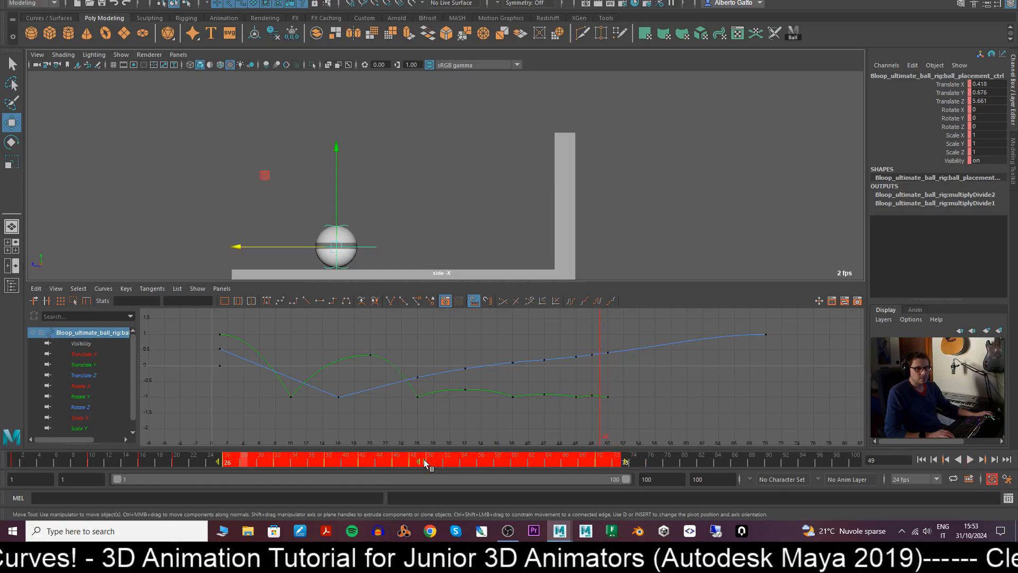
pyautogui.click(143, 459)
pyautogui.hotkey('alt', 'v')
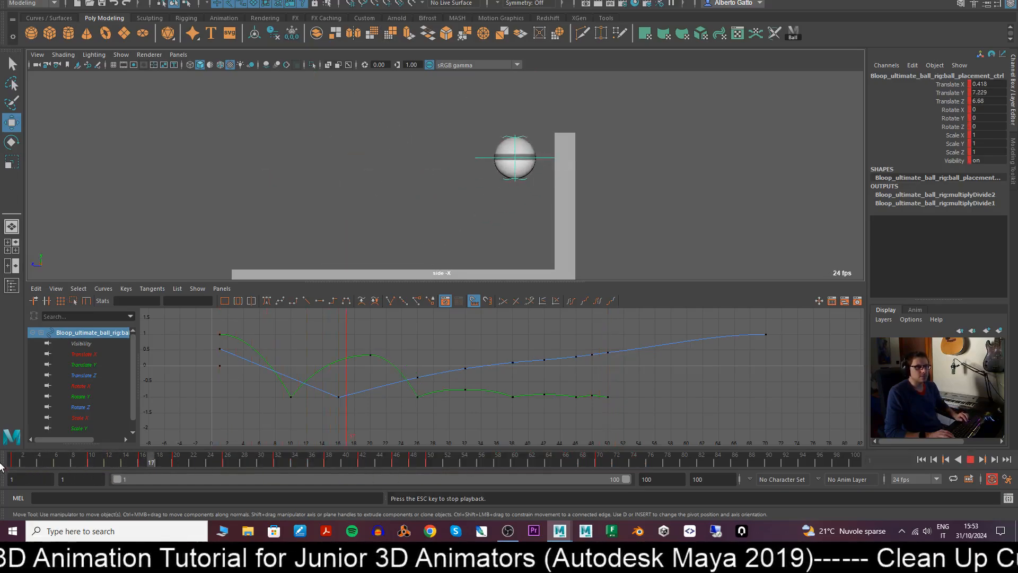
pyautogui.hotkey('alt', 'v')
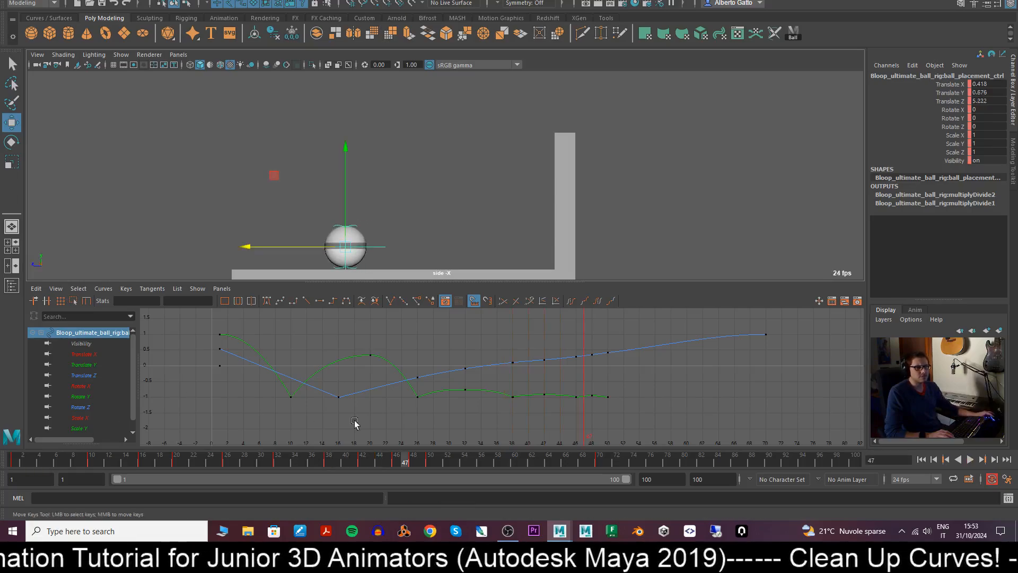
pyautogui.hotkey('alt', 'shift', 'v')
pyautogui.hotkey('alt', 'v')
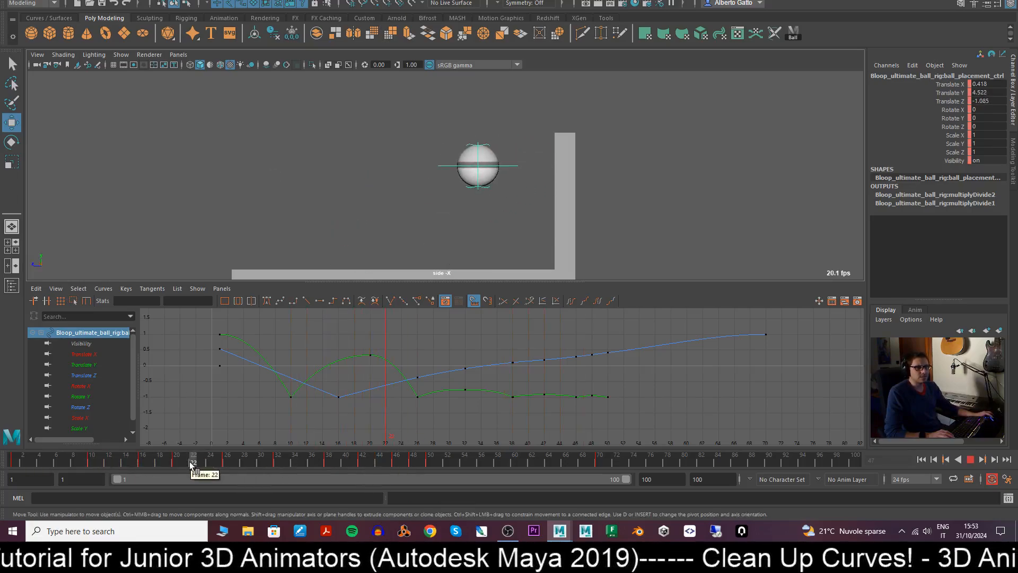
# - Shift the keys from frame 26 onward two frames back to start at frame 28, and replay from the first frame
pyautogui.click(227, 467)
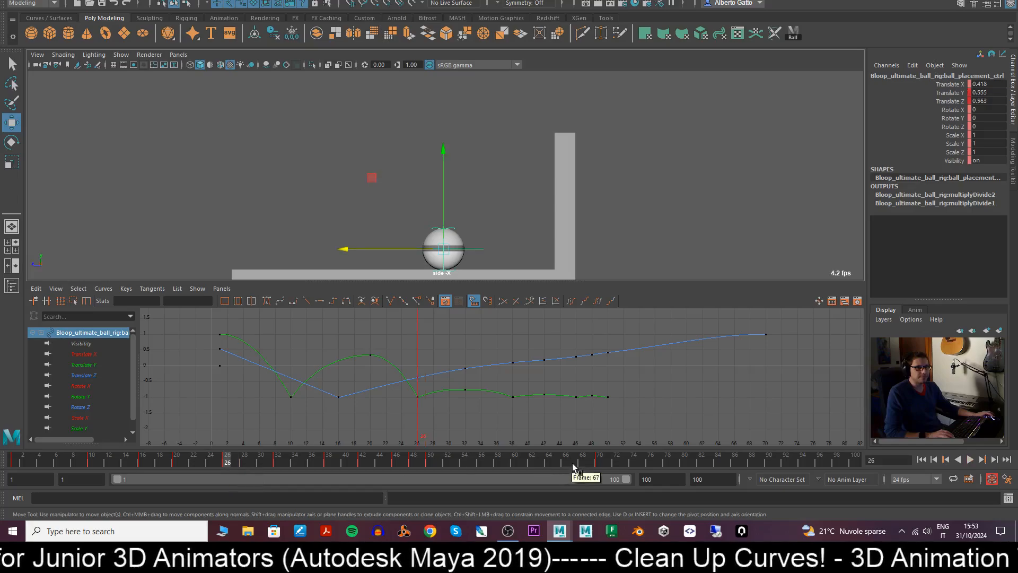
pyautogui.keyDown('shift'); pyautogui.moveTo(611, 464); pyautogui.dragTo(222, 464); pyautogui.keyUp('shift')
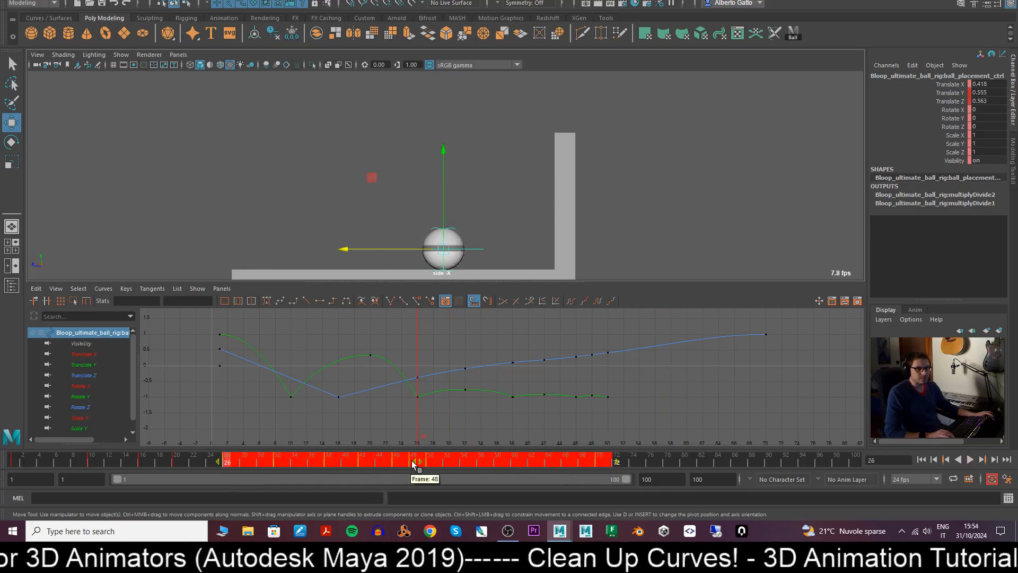
pyautogui.moveTo(415, 464); pyautogui.dragTo(432, 464)
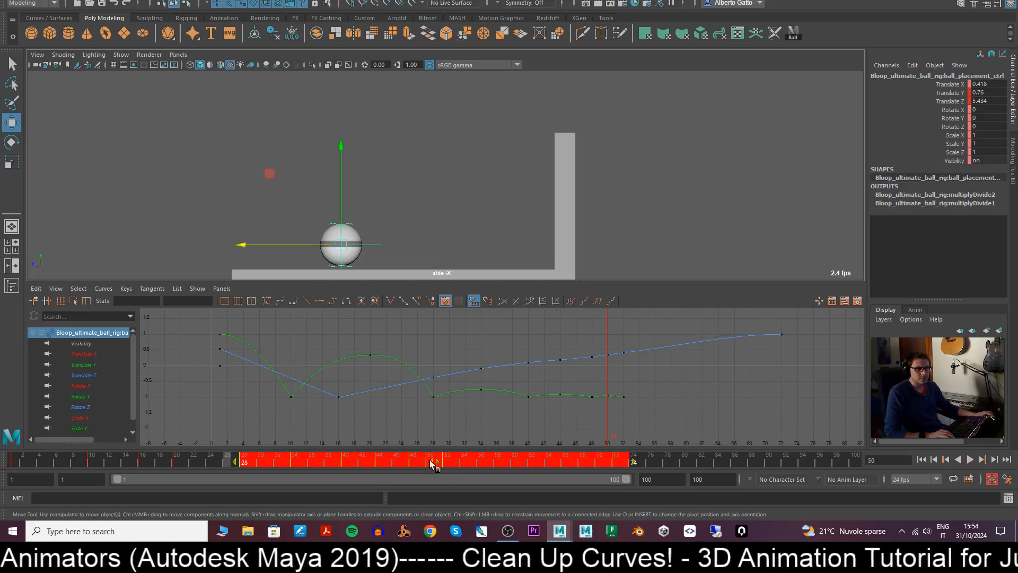
pyautogui.click(154, 462)
pyautogui.hotkey('alt', 'v')
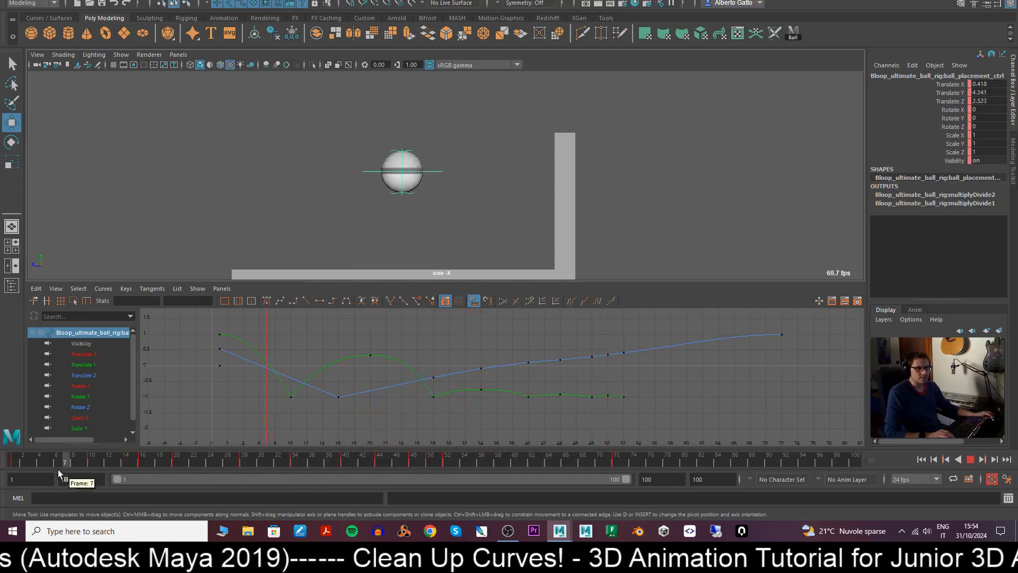
pyautogui.press('Escape')
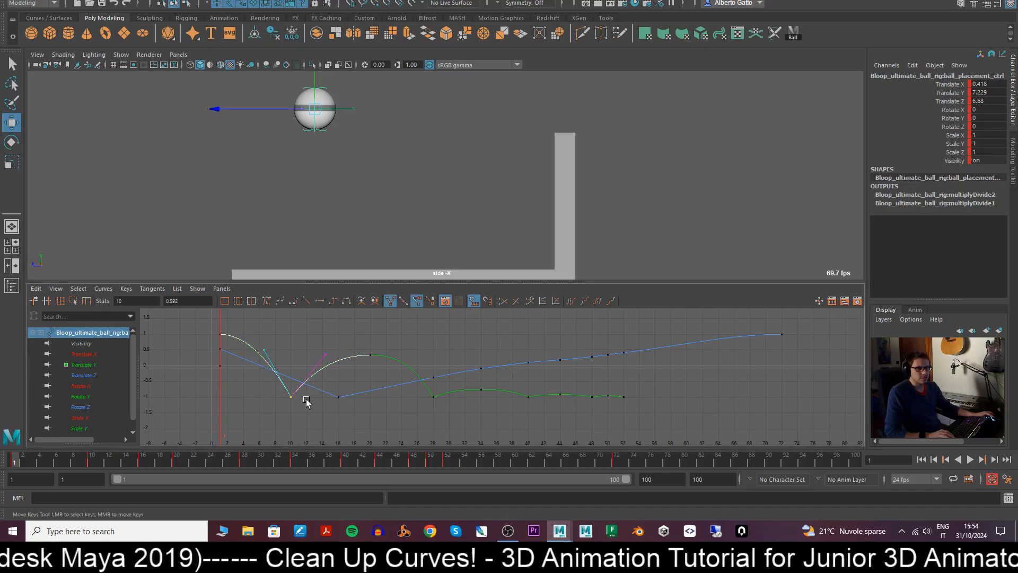
# - Isolate the Translate Y curve in the graph and check the bounce by replaying and scrubbing through it
pyautogui.click(84, 365)
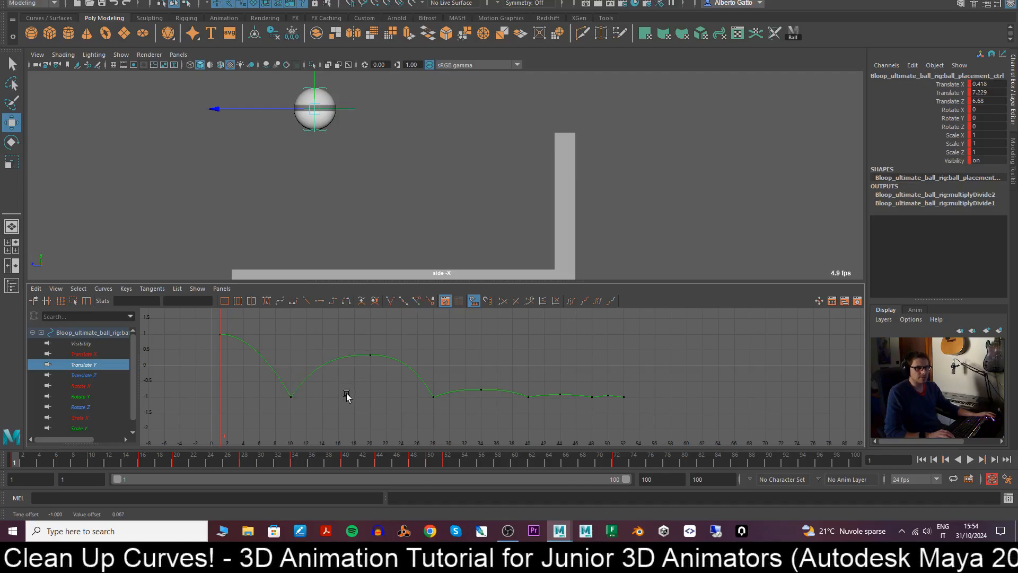
pyautogui.hotkey('alt', 'v')
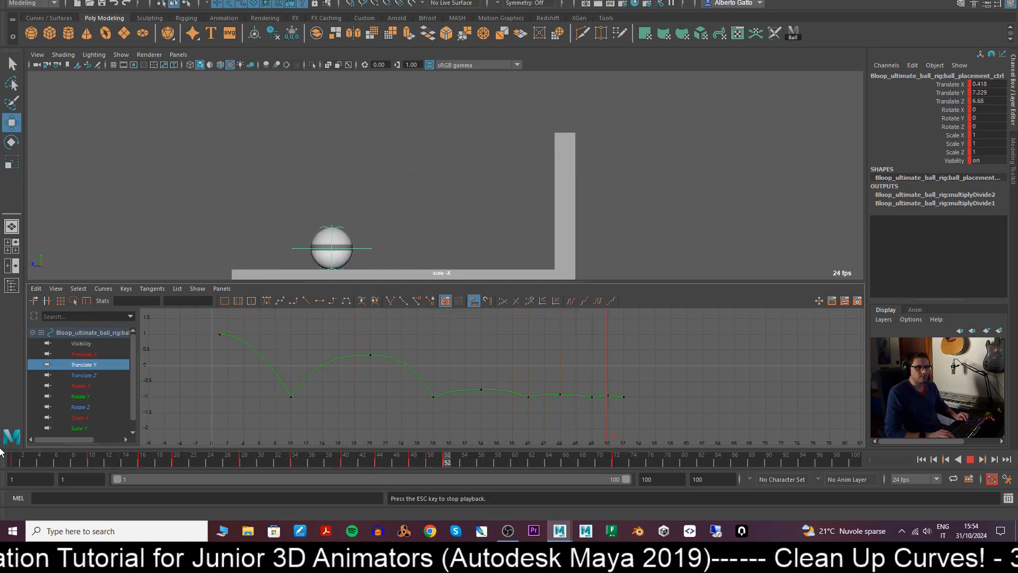
pyautogui.press('Escape')
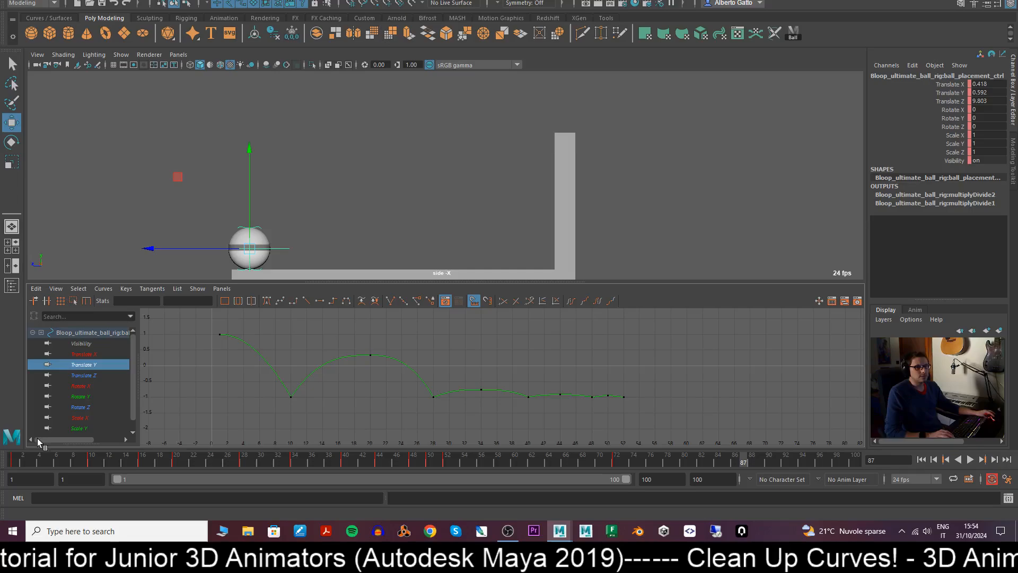
pyautogui.hotkey('alt', 'v')
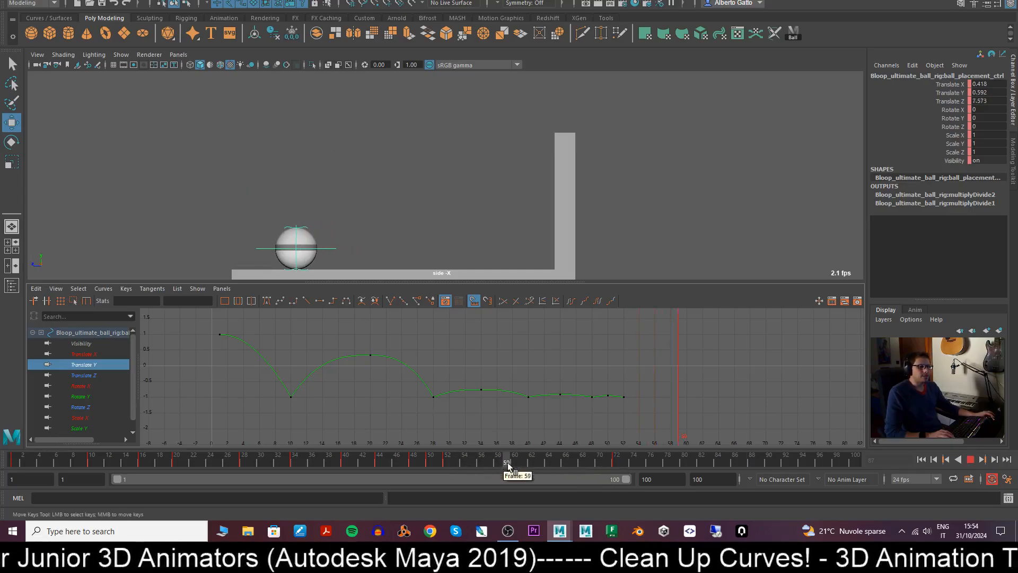
pyautogui.moveTo(422, 473); pyautogui.dragTo(5, 466)
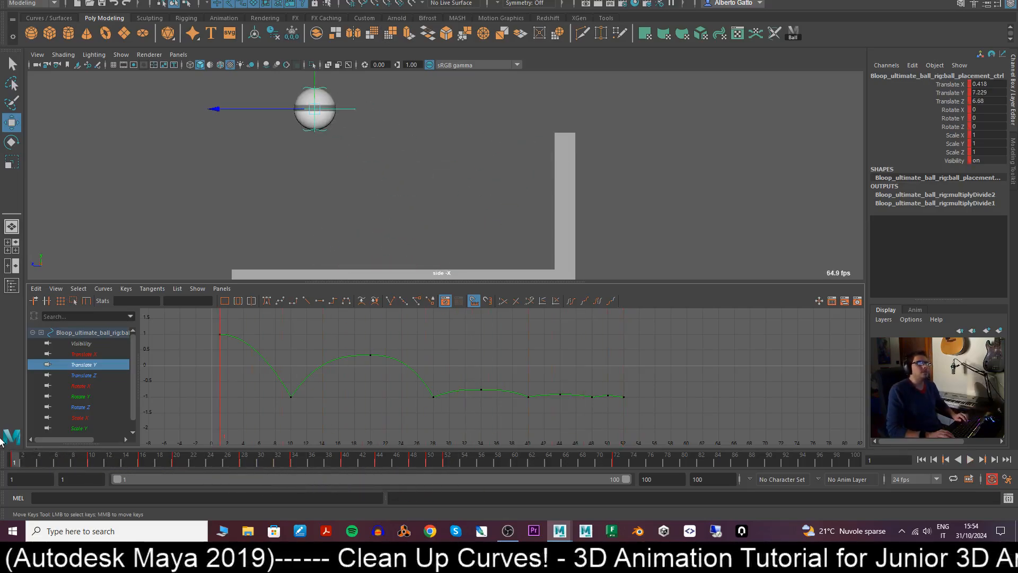
pyautogui.hotkey('alt', 'v')
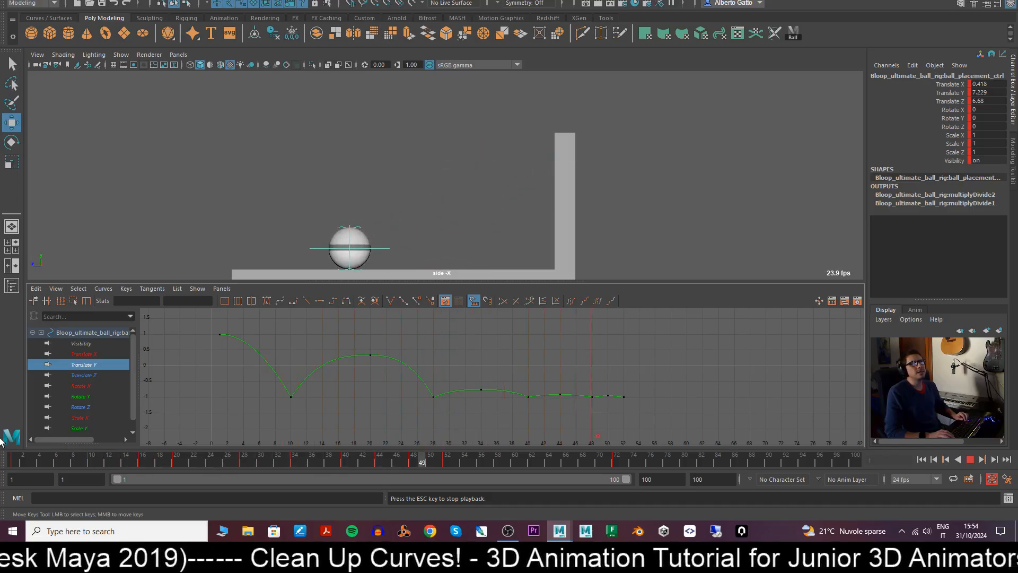
pyautogui.hotkey('alt', 'v')
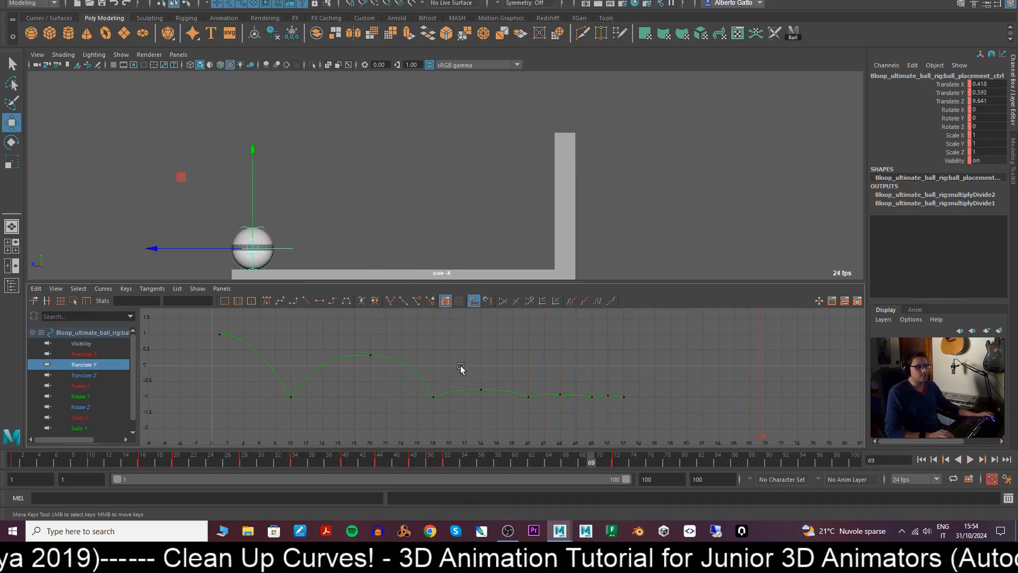
# - Raise the Translate Y peaks at frames 34 and 44, and break and steepen the tangents at the frame 40 and 48 floor contacts
pyautogui.moveTo(460, 368); pyautogui.dragTo(496, 413)
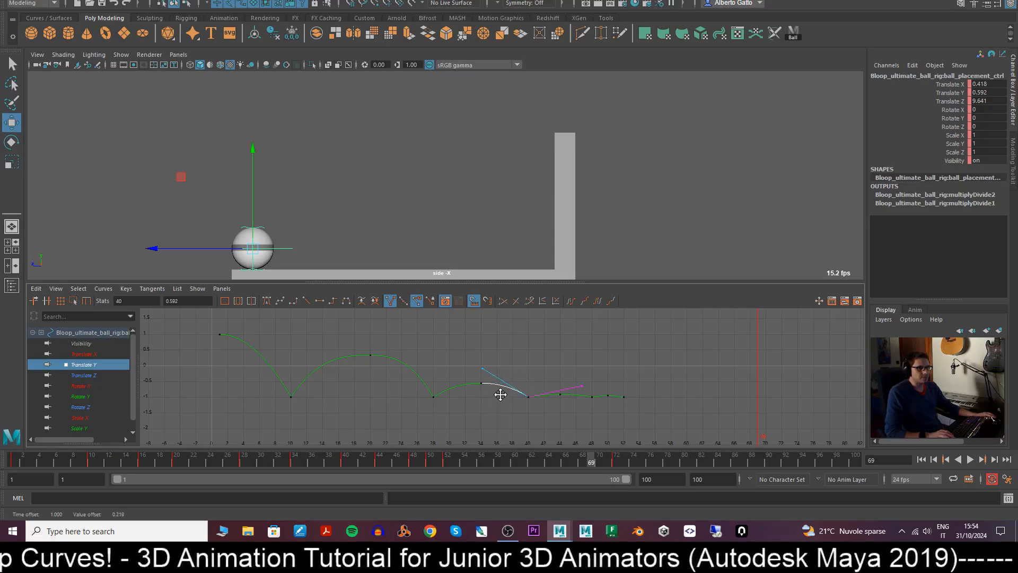
pyautogui.moveTo(313, 461); pyautogui.dragTo(429, 478)
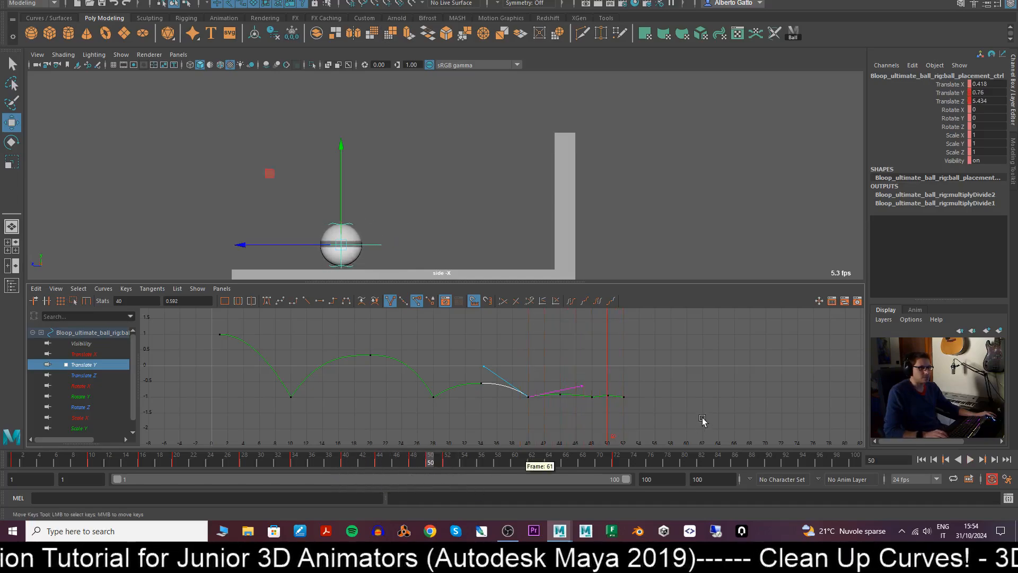
pyautogui.keyDown('alt'); pyautogui.keyDown('shift'); pyautogui.moveTo(700, 420); pyautogui.dragTo(668, 392, button='right'); pyautogui.keyUp('shift'); pyautogui.keyUp('alt')
pyautogui.click(665, 391)
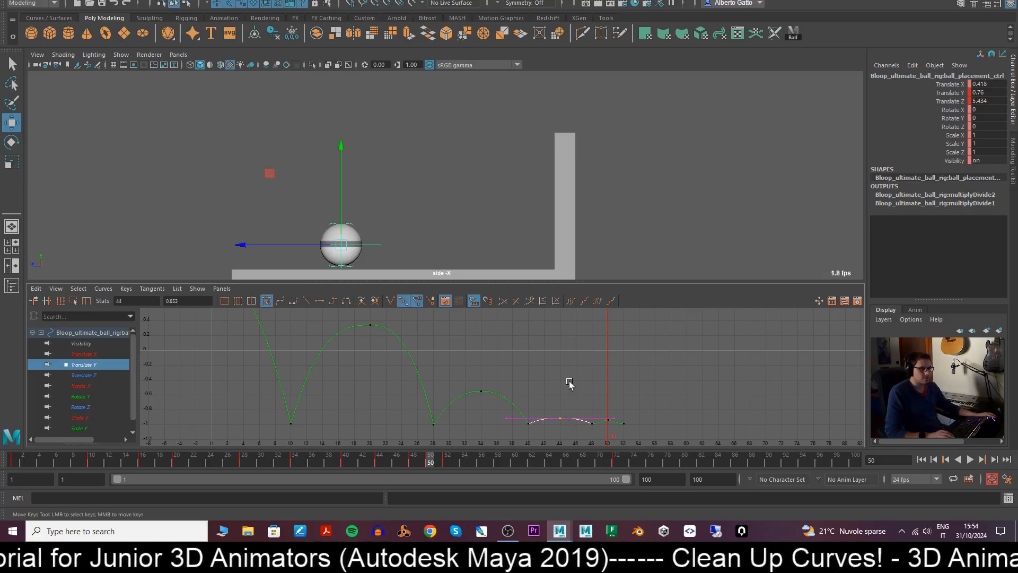
pyautogui.moveTo(597, 430); pyautogui.dragTo(597, 431)
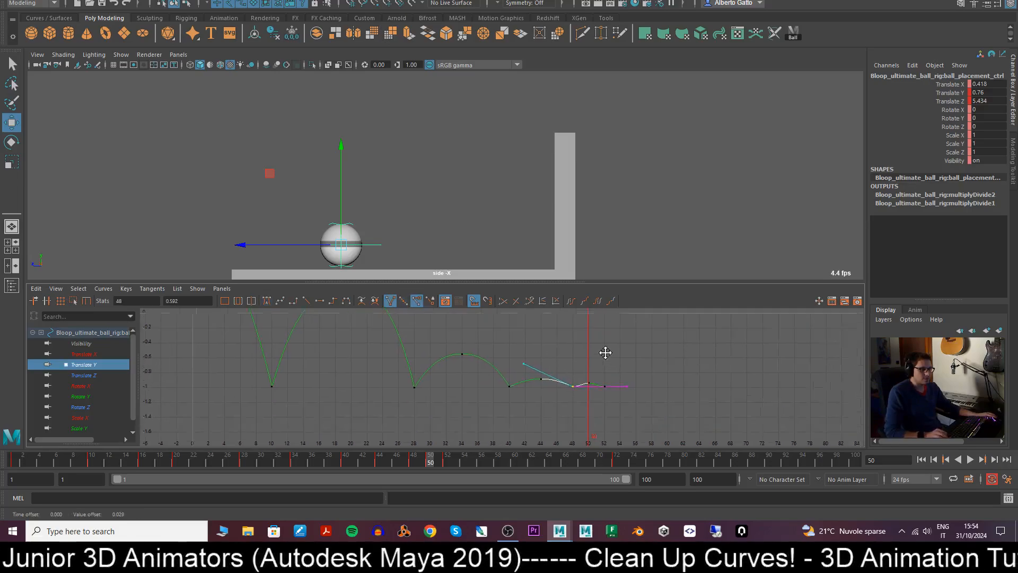
pyautogui.keyDown('alt'); pyautogui.keyDown('shift'); pyautogui.moveTo(605, 353); pyautogui.dragTo(625, 365, button='right'); pyautogui.keyUp('shift'); pyautogui.keyUp('alt')
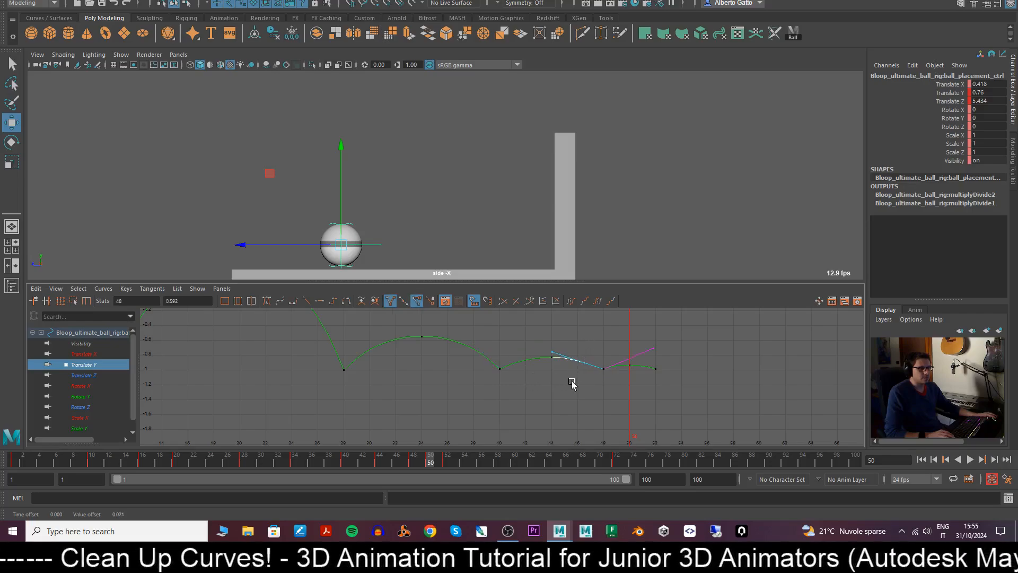
# - Fine-tune the tangents at the Translate Y contacts on frames 40 and 48, and replay the bounce from the start
pyautogui.hotkey('shift', 'z')
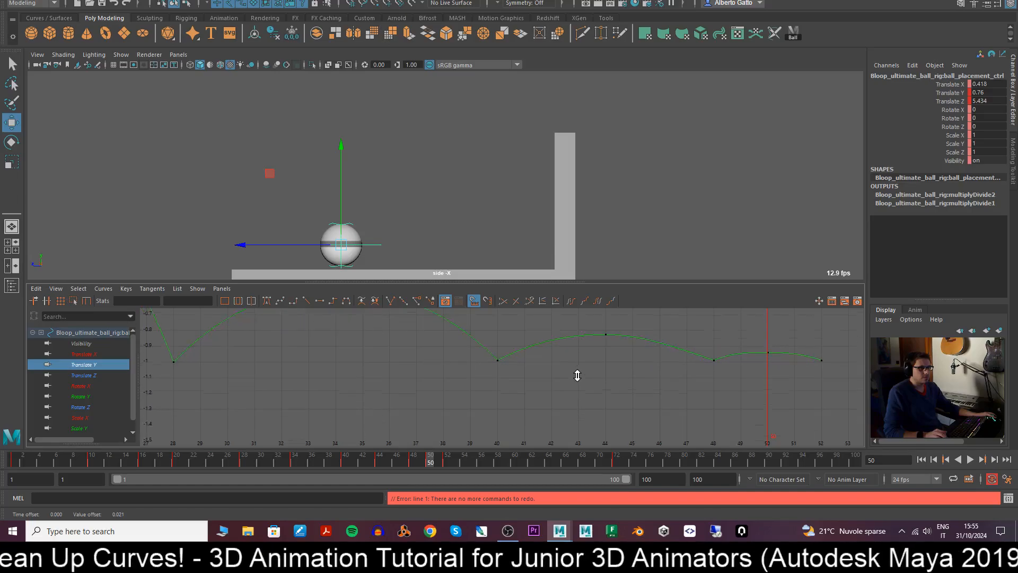
pyautogui.scroll(-5, 493, 366)
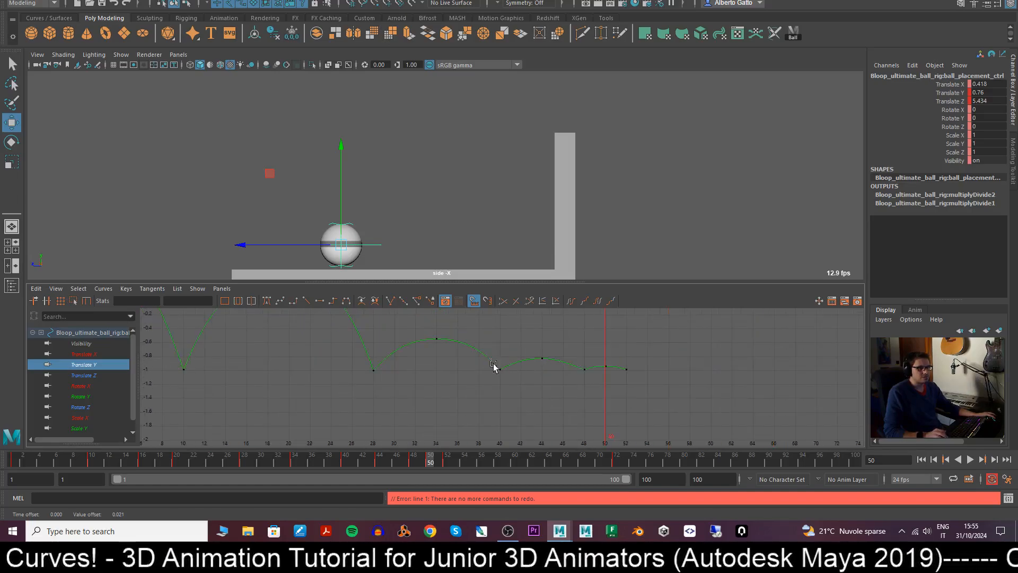
pyautogui.moveTo(494, 366); pyautogui.dragTo(525, 375, button='middle')
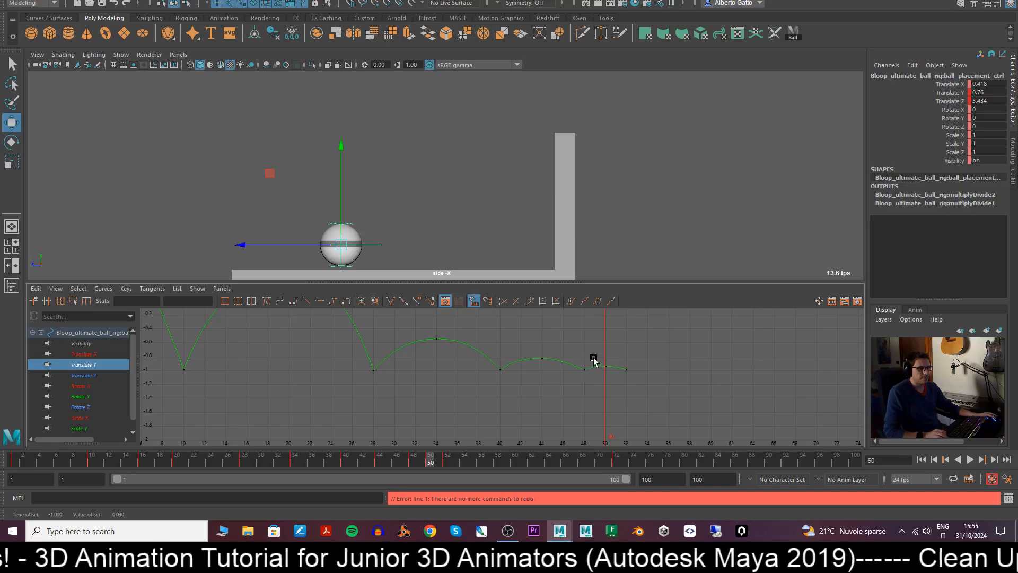
pyautogui.moveTo(593, 361); pyautogui.dragTo(536, 386, button='middle')
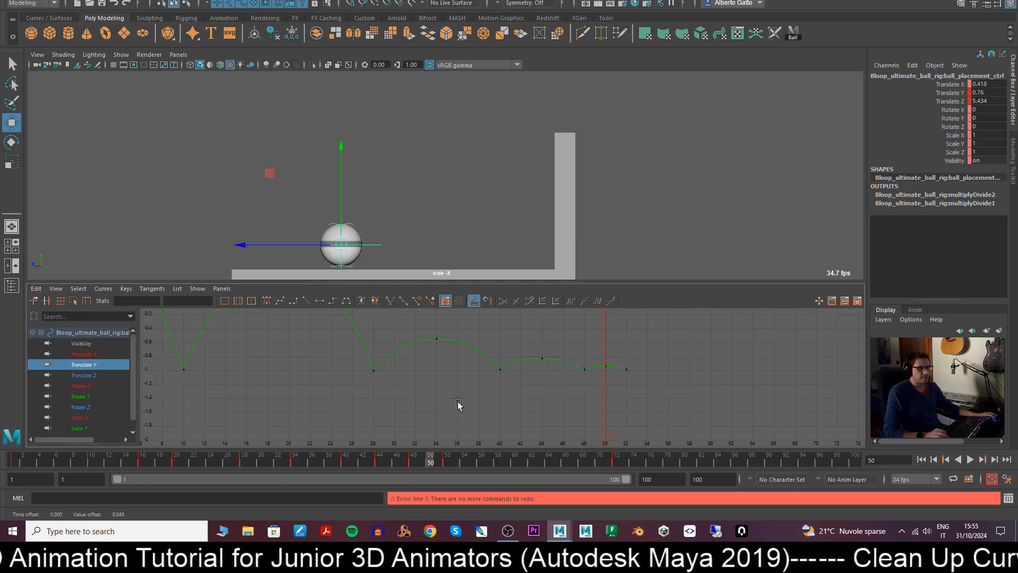
pyautogui.click(26, 462)
pyautogui.hotkey('alt', 'v')
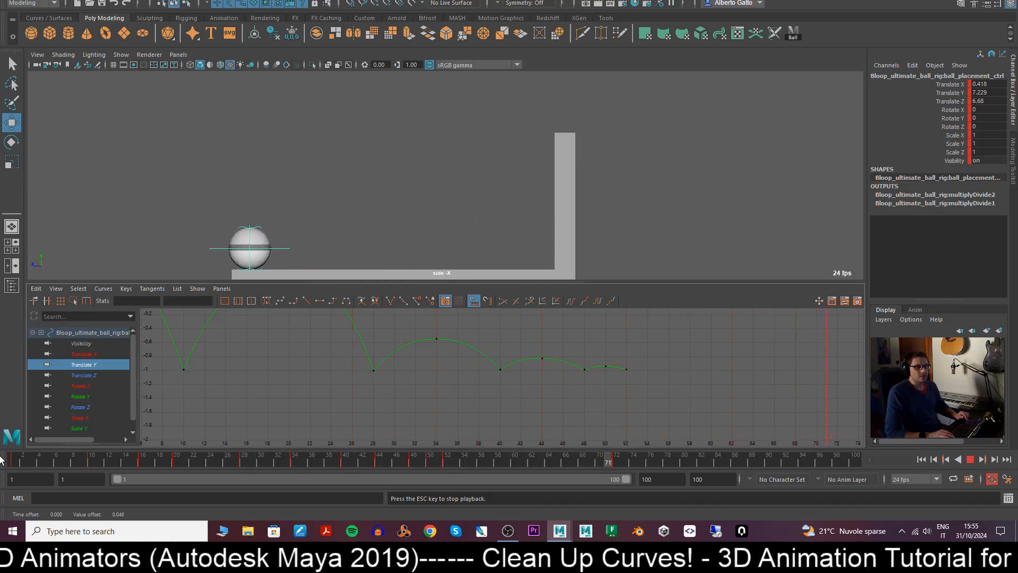
# - Stop playback and inspect the tangents at the Translate Y floor contact on frame 10
pyautogui.press('Escape')
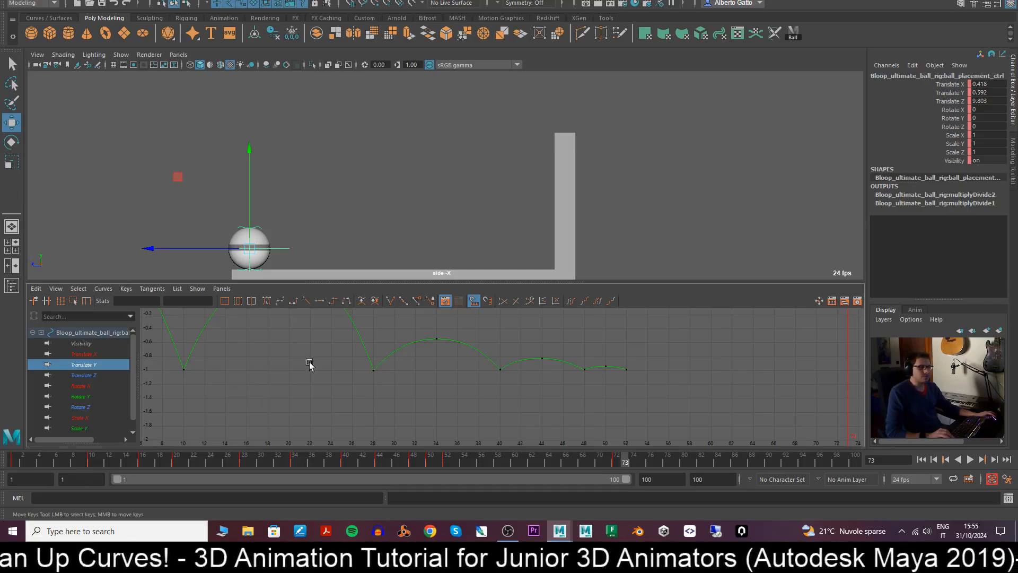
pyautogui.keyDown('alt'); pyautogui.moveTo(379, 357); pyautogui.dragTo(450, 418, button='middle'); pyautogui.keyUp('alt')
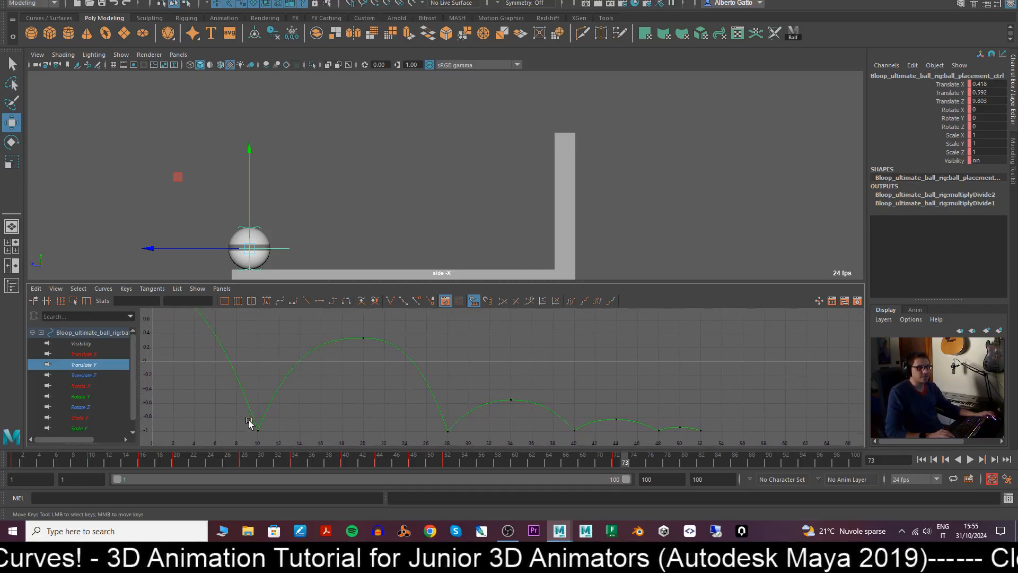
pyautogui.moveTo(250, 421); pyautogui.dragTo(268, 434)
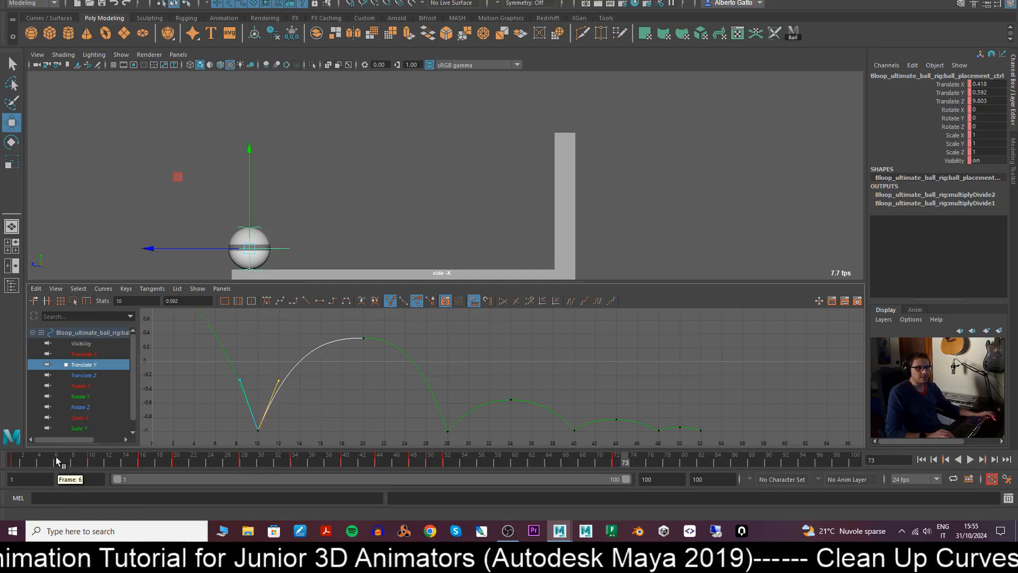
# - Isolate the Translate Z curve, frame it in the graph, and check the ball's travel by replaying and scrubbing
pyautogui.click(94, 376)
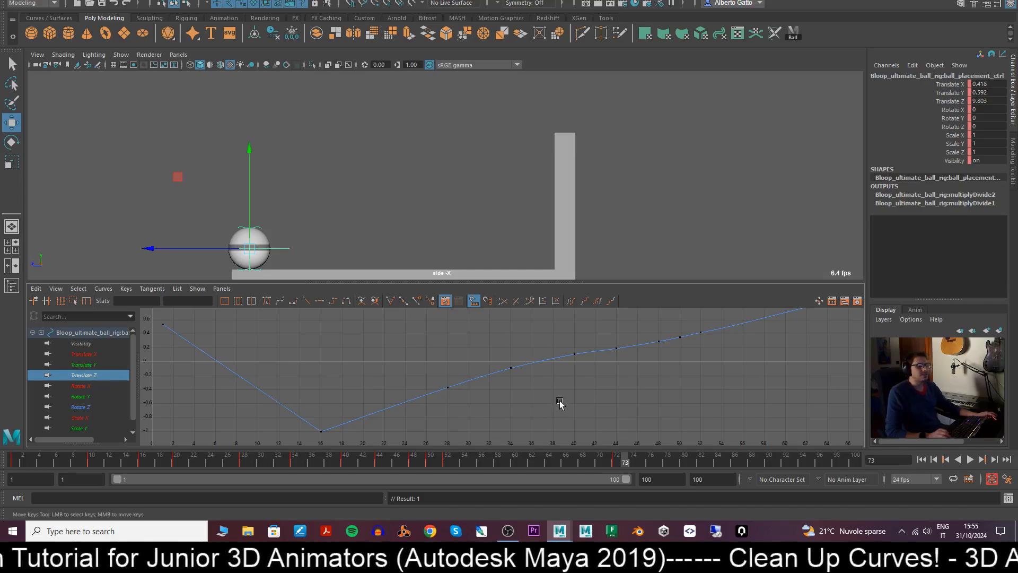
pyautogui.press('f')
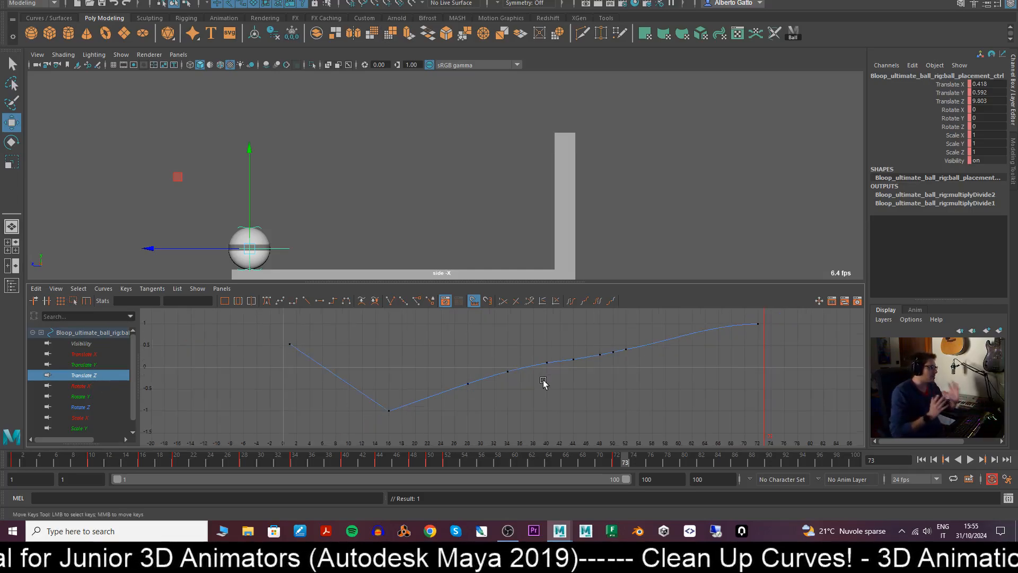
pyautogui.moveTo(127, 463); pyautogui.dragTo(409, 494)
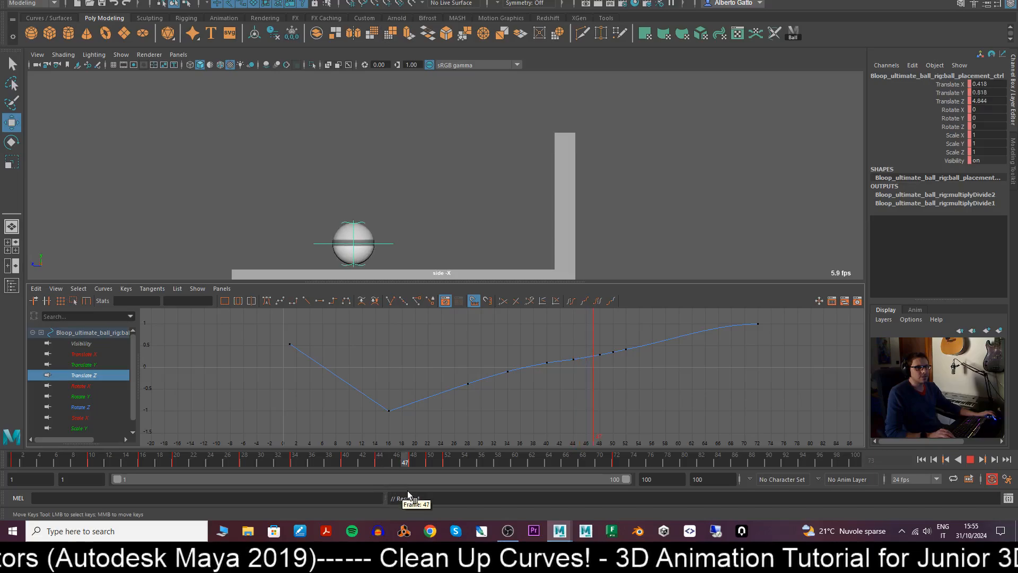
pyautogui.hotkey('alt', 'v')
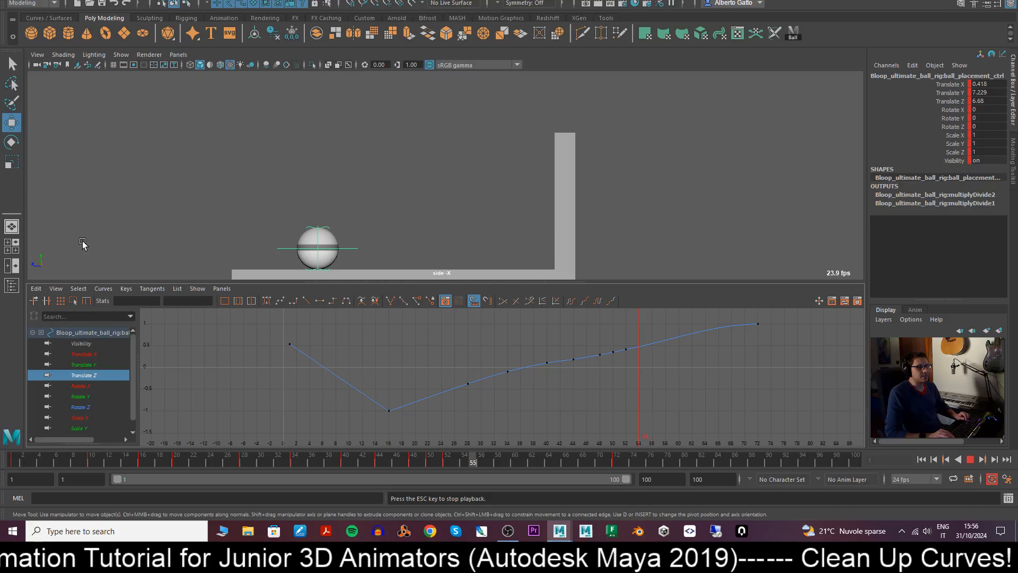
pyautogui.press('Escape')
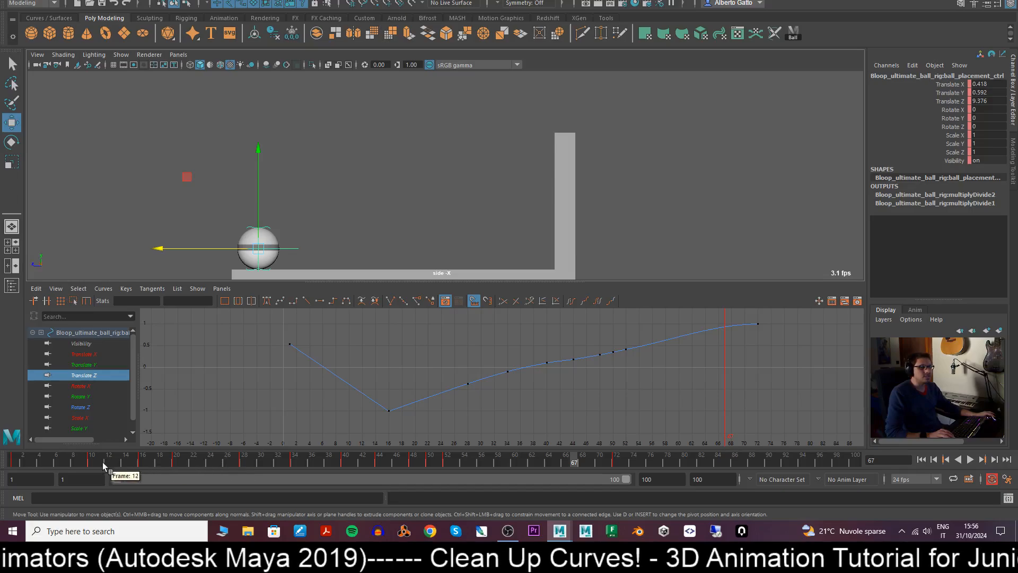
pyautogui.click(6, 459)
pyautogui.hotkey('alt', 'v')
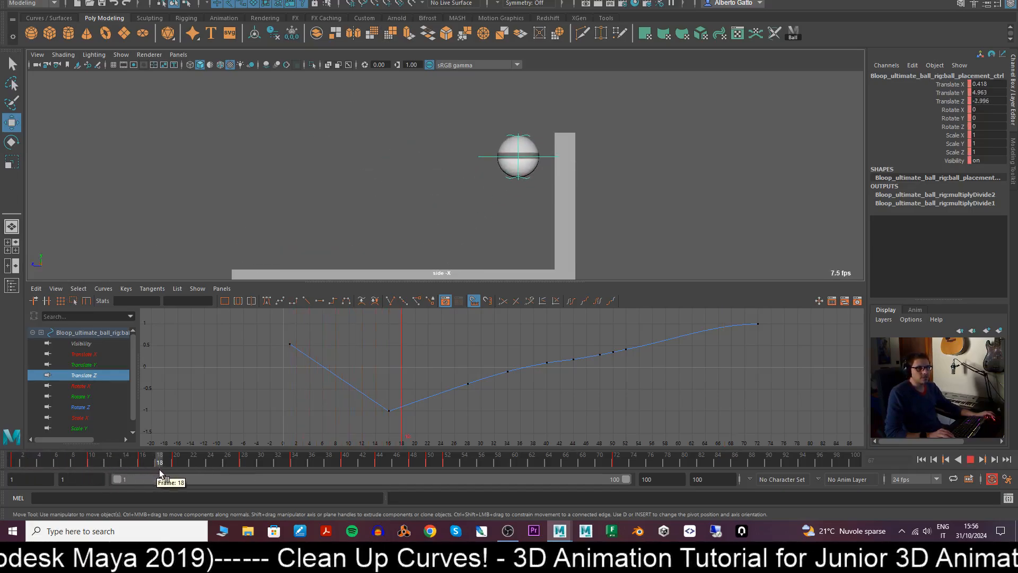
pyautogui.moveTo(227, 472); pyautogui.dragTo(296, 469)
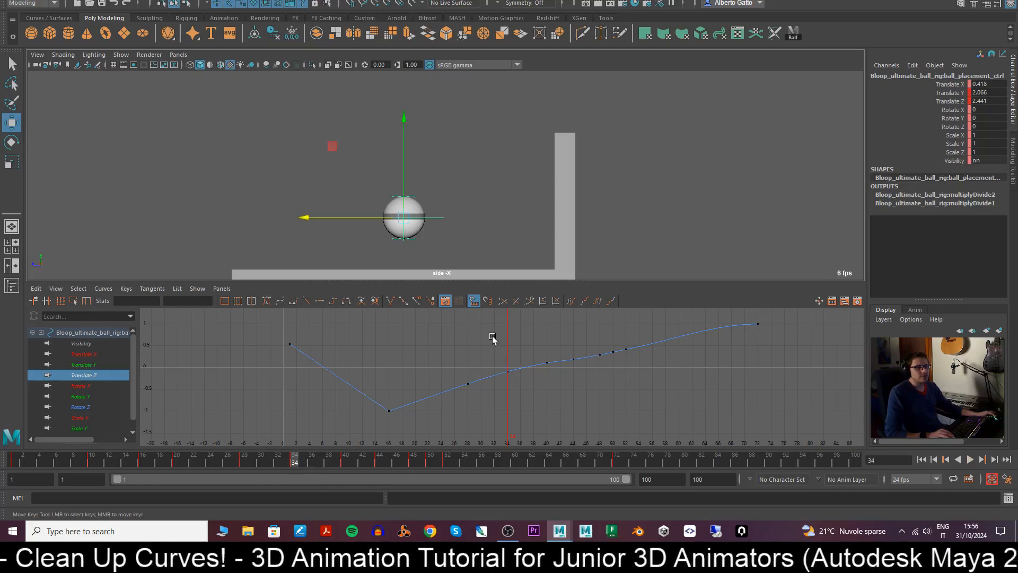
# - Delete the Translate Z keys at frames 34, 44 and 50, scrubbing to each frame to identify them
pyautogui.moveTo(502, 359); pyautogui.dragTo(518, 382)
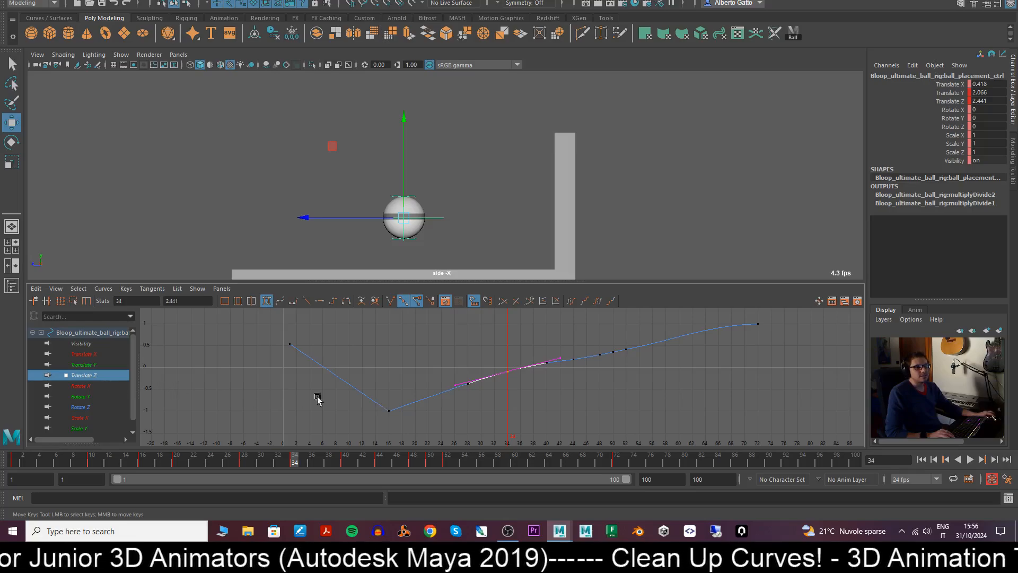
pyautogui.click(505, 372)
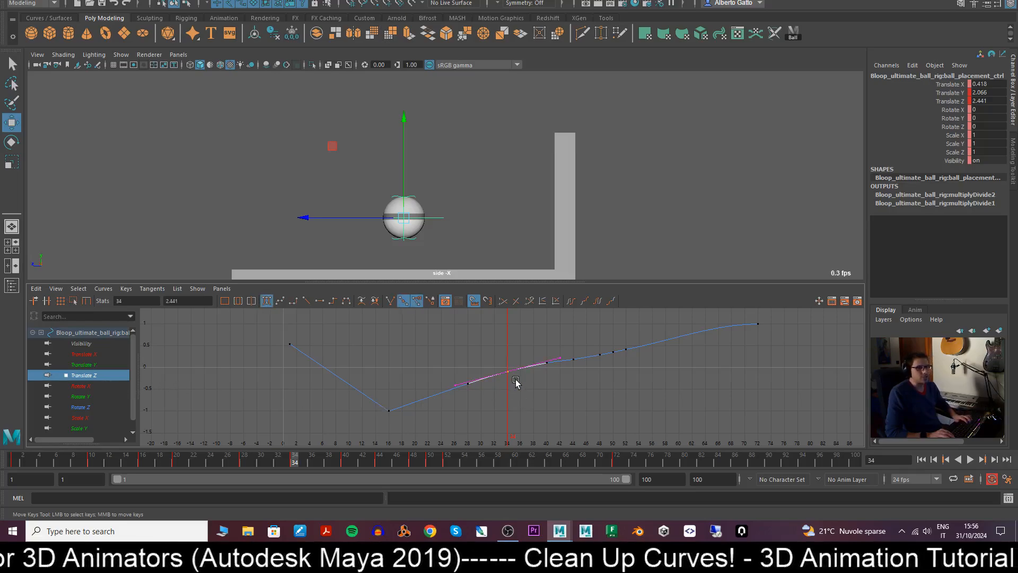
pyautogui.press('Delete')
pyautogui.moveTo(320, 464); pyautogui.dragTo(379, 460)
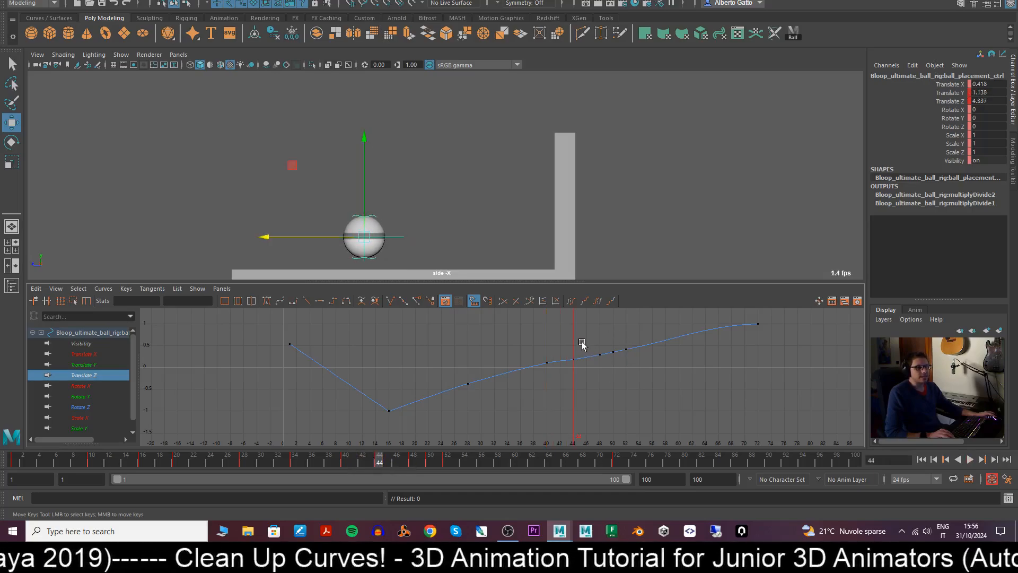
pyautogui.moveTo(584, 345); pyautogui.dragTo(564, 375)
pyautogui.press('Delete')
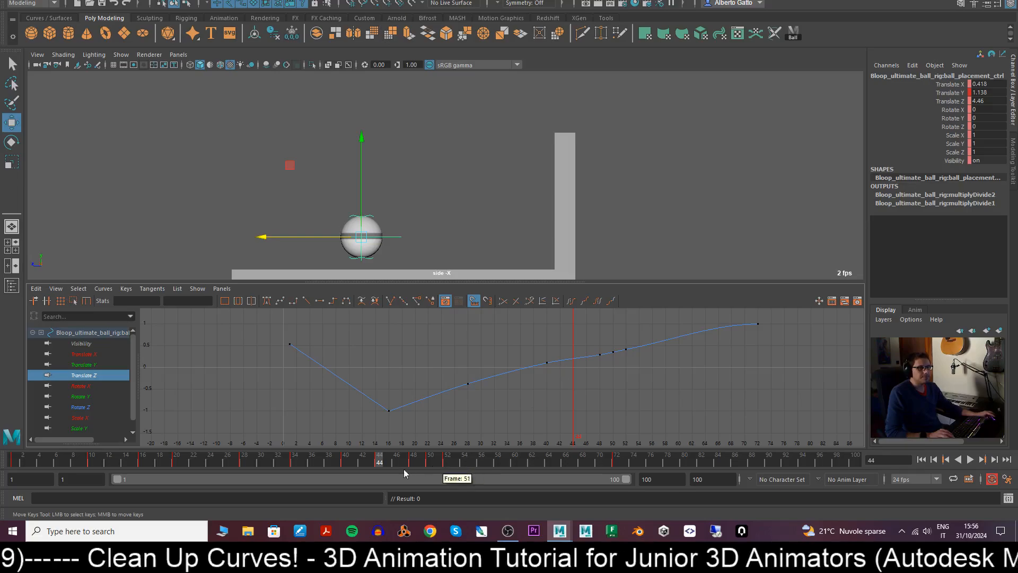
pyautogui.moveTo(381, 461); pyautogui.dragTo(431, 469)
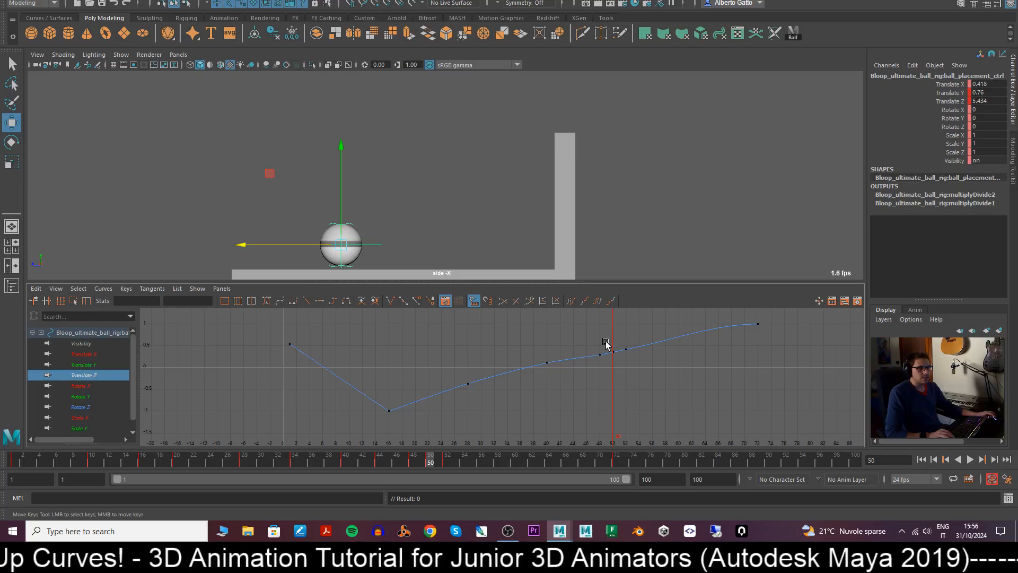
pyautogui.moveTo(615, 363); pyautogui.dragTo(615, 364)
pyautogui.press('Delete')
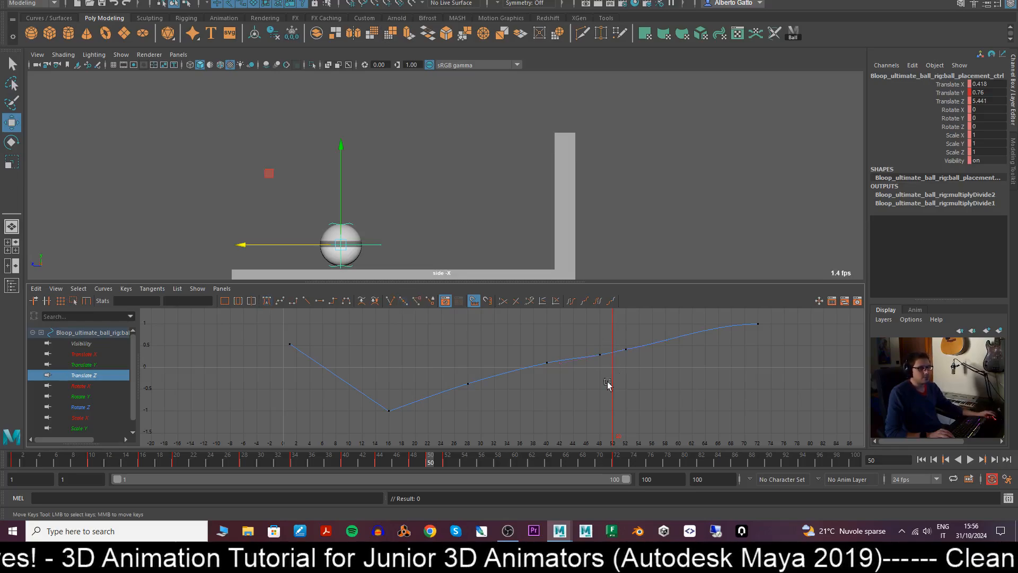
# - Move the final Translate Z key to frame 95, keeping its value, to lengthen the ball's roll
pyautogui.hotkey('alt', 'v')
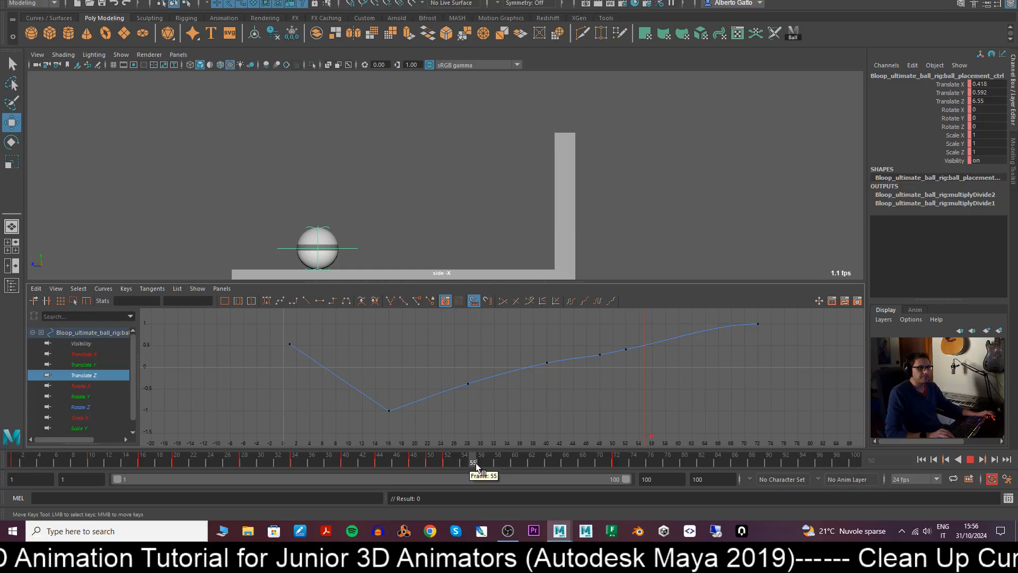
pyautogui.click(617, 469)
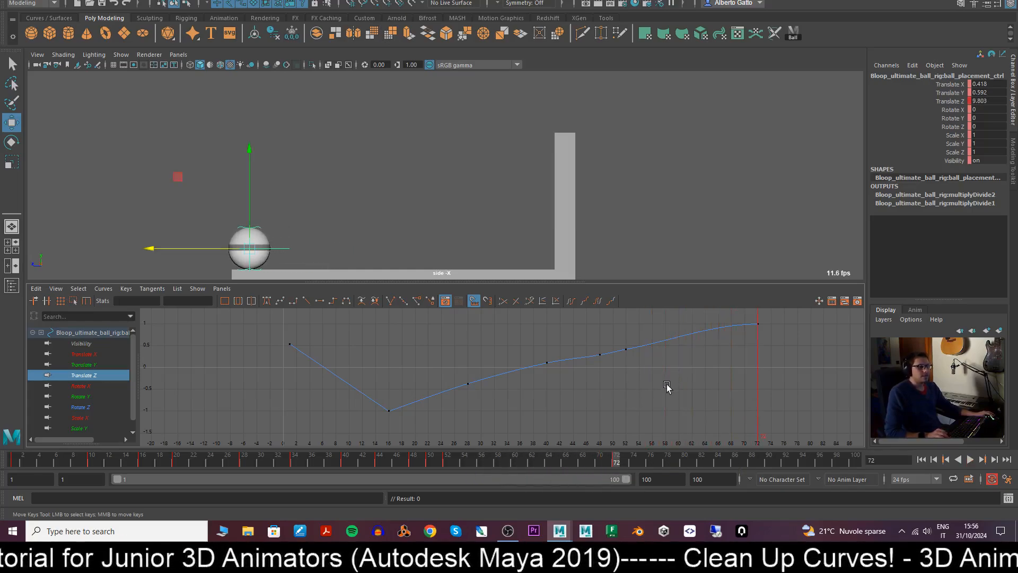
pyautogui.keyDown('alt'); pyautogui.moveTo(675, 383); pyautogui.dragTo(632, 386, button='middle'); pyautogui.keyUp('alt')
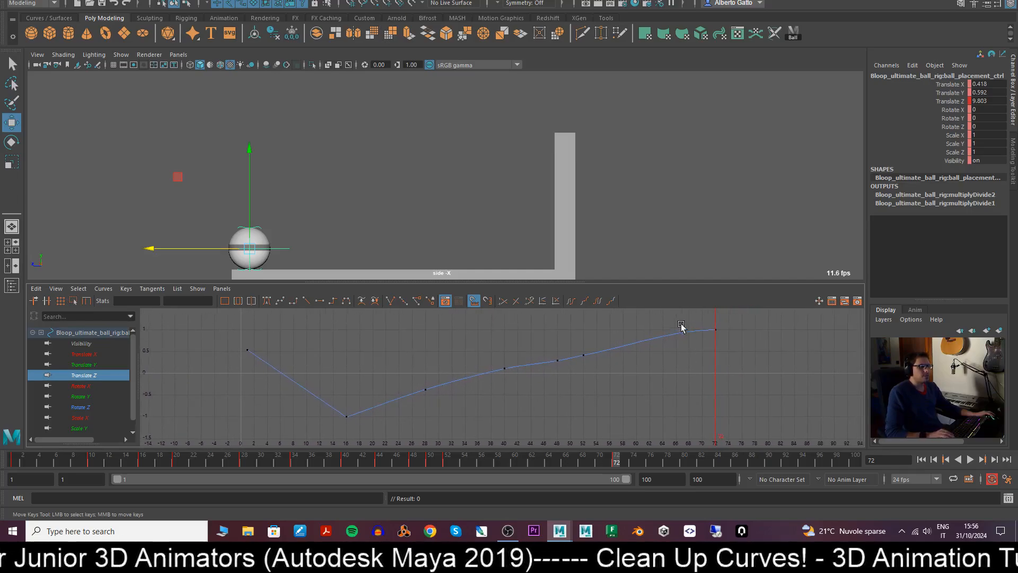
pyautogui.moveTo(682, 313); pyautogui.dragTo(742, 362)
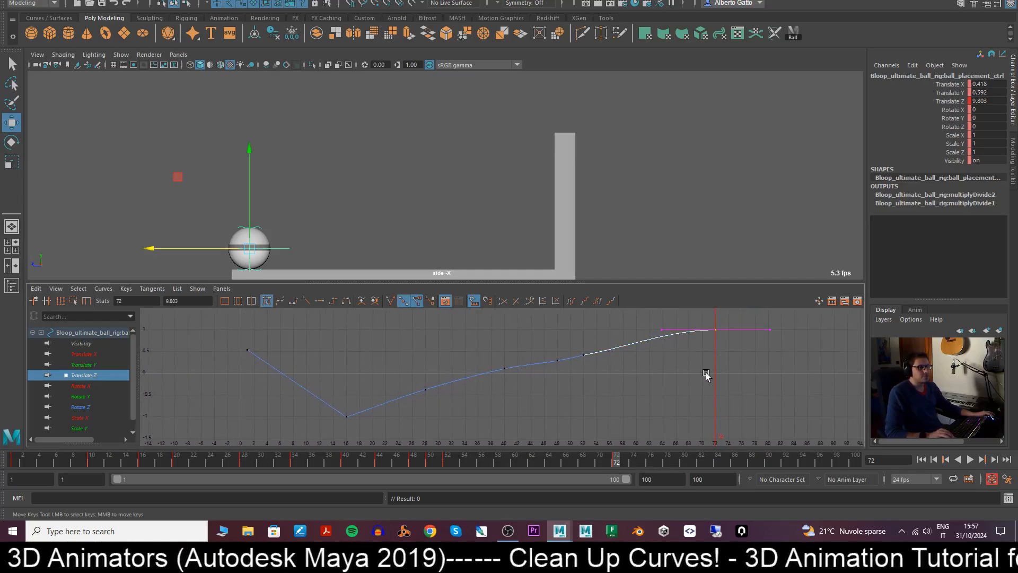
pyautogui.moveTo(700, 379); pyautogui.dragTo(850, 374, button='middle')
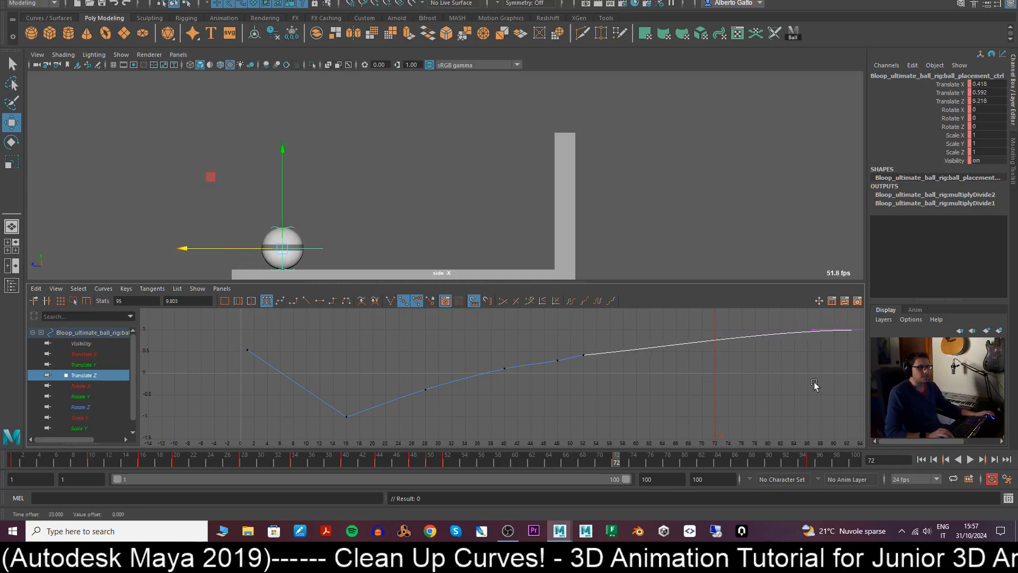
pyautogui.keyDown('alt'); pyautogui.moveTo(727, 387); pyautogui.dragTo(688, 382, button='middle'); pyautogui.keyUp('alt')
# - Delete the Translate Z key at frame 52 and replay the animation
pyautogui.click(400, 461)
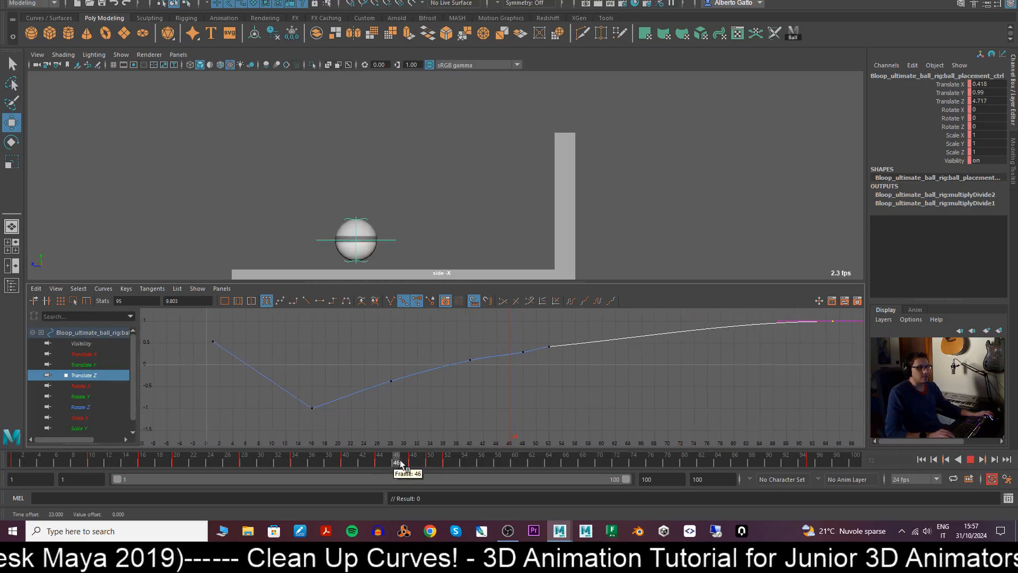
pyautogui.moveTo(400, 463); pyautogui.dragTo(460, 463)
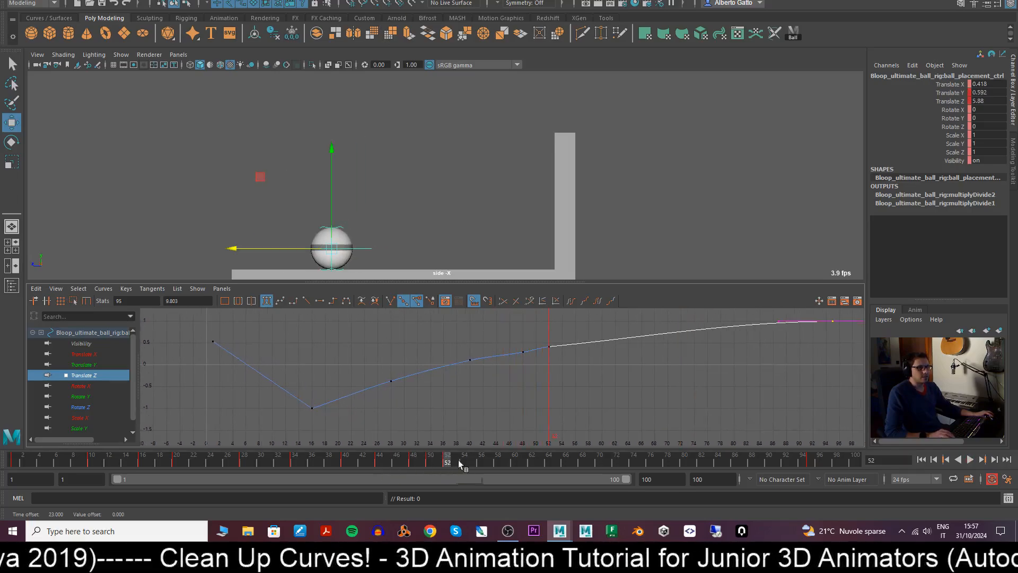
pyautogui.click(529, 371)
pyautogui.hotkey('alt', 'v')
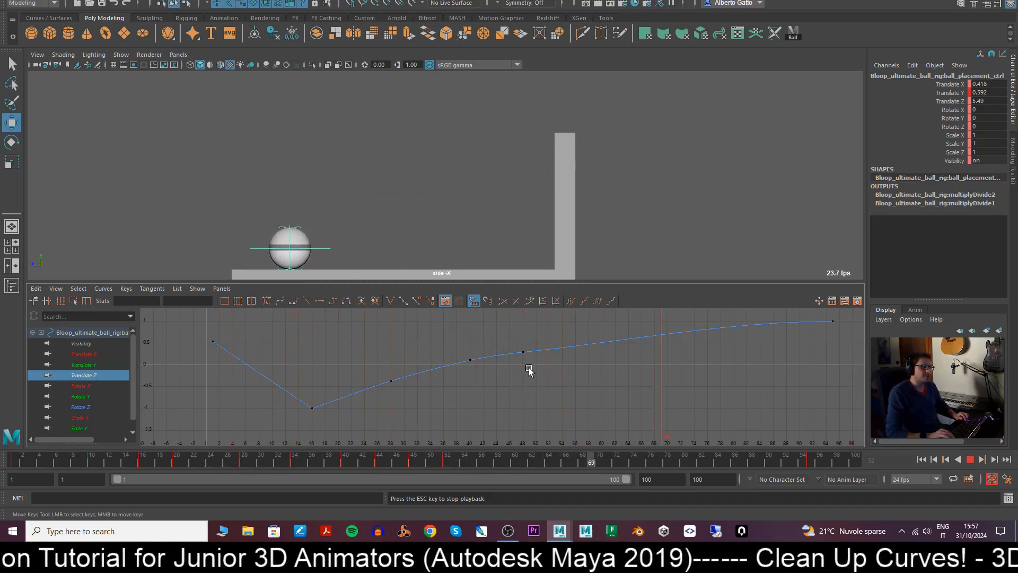
pyautogui.press('Escape')
# - Raise the Translate Z key at frame 48 to about 5.44 and steepen its outgoing tangent
pyautogui.moveTo(516, 341); pyautogui.dragTo(537, 379)
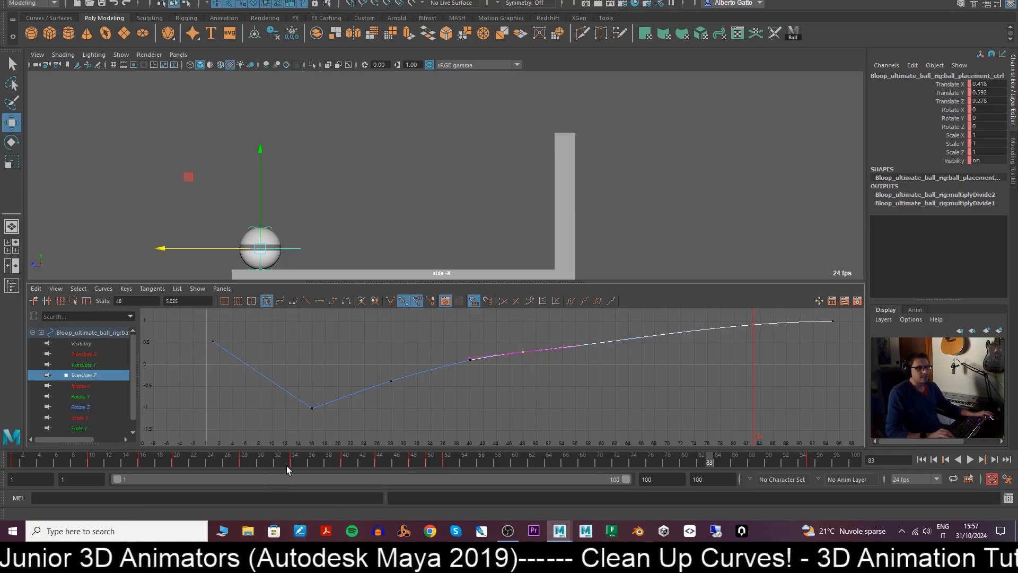
pyautogui.click(294, 466)
pyautogui.moveTo(291, 464); pyautogui.dragTo(413, 475)
pyautogui.keyDown('shift'); pyautogui.moveTo(536, 402); pyautogui.dragTo(537, 401, button='middle'); pyautogui.keyUp('shift')
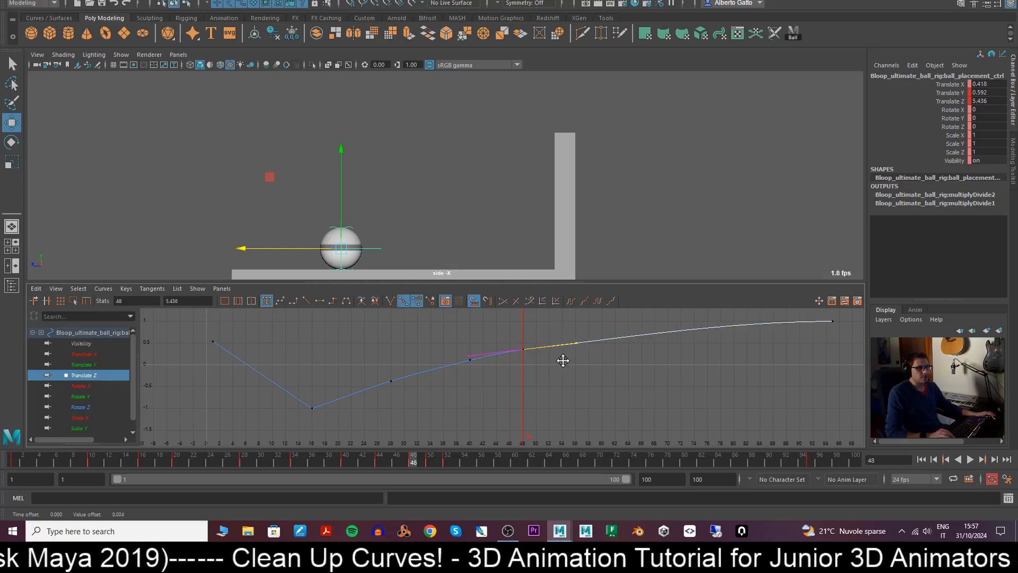
pyautogui.keyDown('shift'); pyautogui.moveTo(563, 361); pyautogui.dragTo(564, 357, button='middle'); pyautogui.keyUp('shift')
pyautogui.click(612, 364)
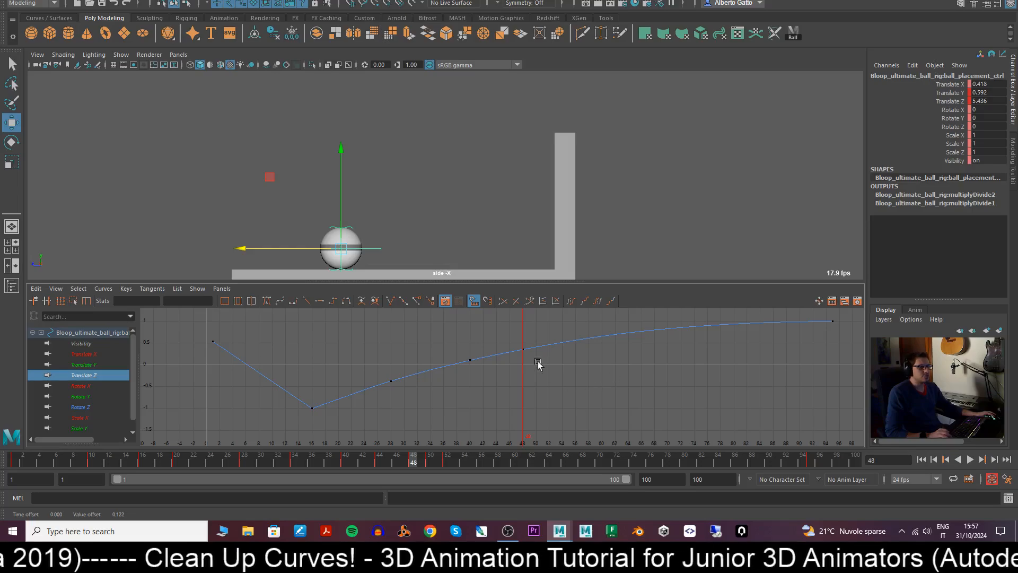
# - Convert the Translate Z curve to weighted tangents and lengthen the flat handles on the final key at frame 95
pyautogui.moveTo(508, 334); pyautogui.dragTo(557, 419)
pyautogui.scroll(-3, 546, 368)
pyautogui.keyDown('alt'); pyautogui.moveTo(547, 369); pyautogui.dragTo(617, 377, button='middle'); pyautogui.keyUp('alt')
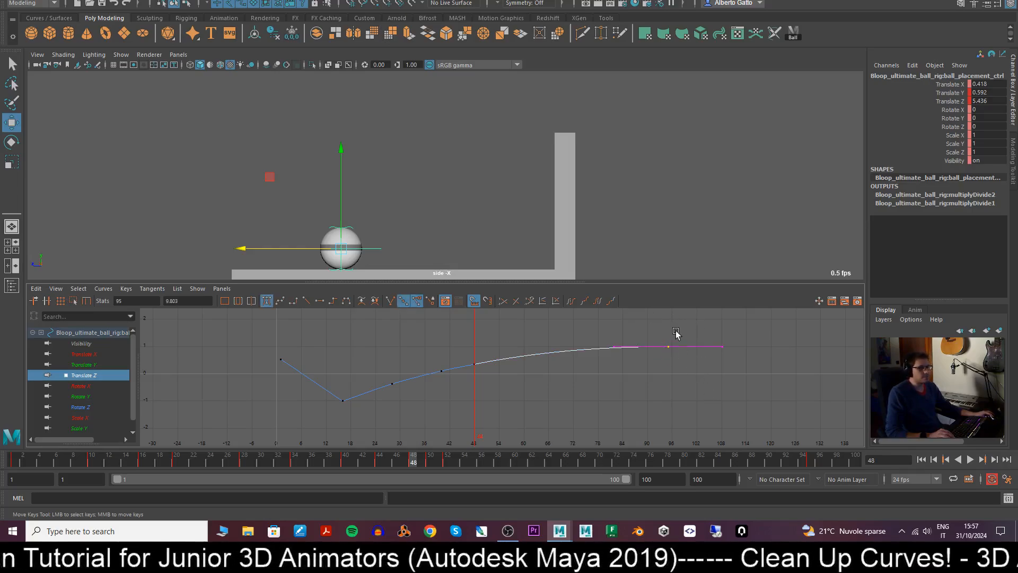
pyautogui.rightClick(668, 346)
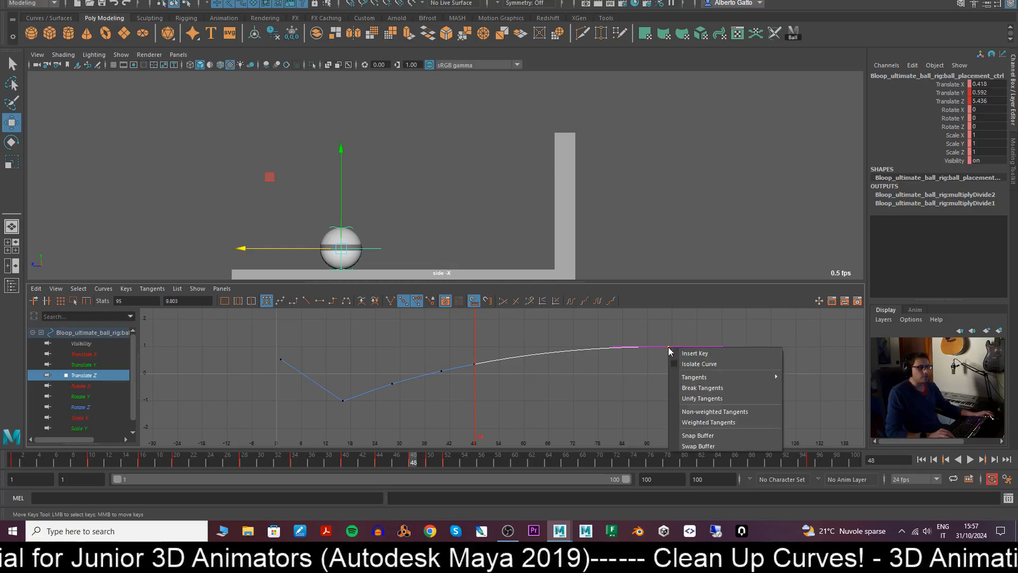
pyautogui.click(748, 420)
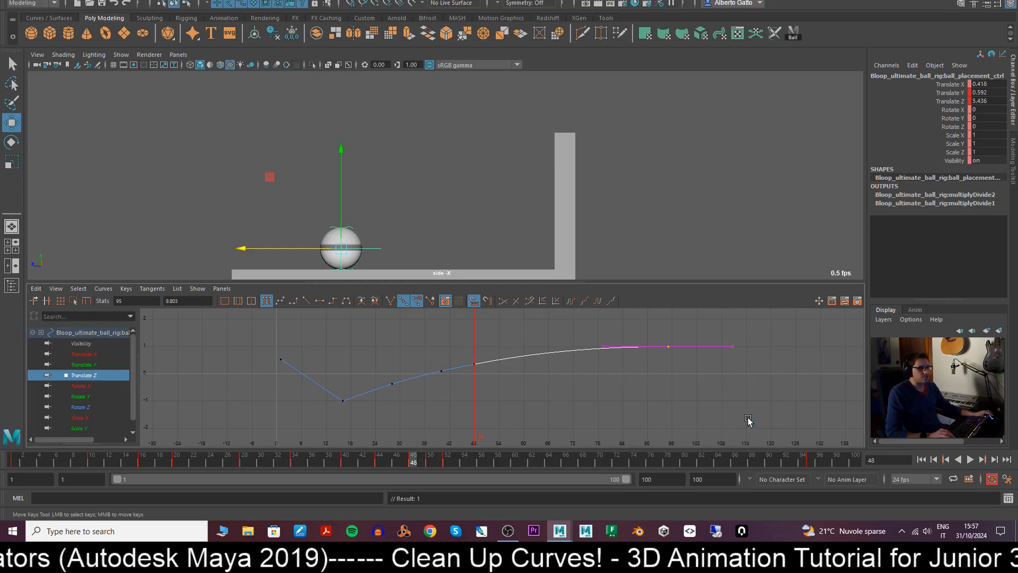
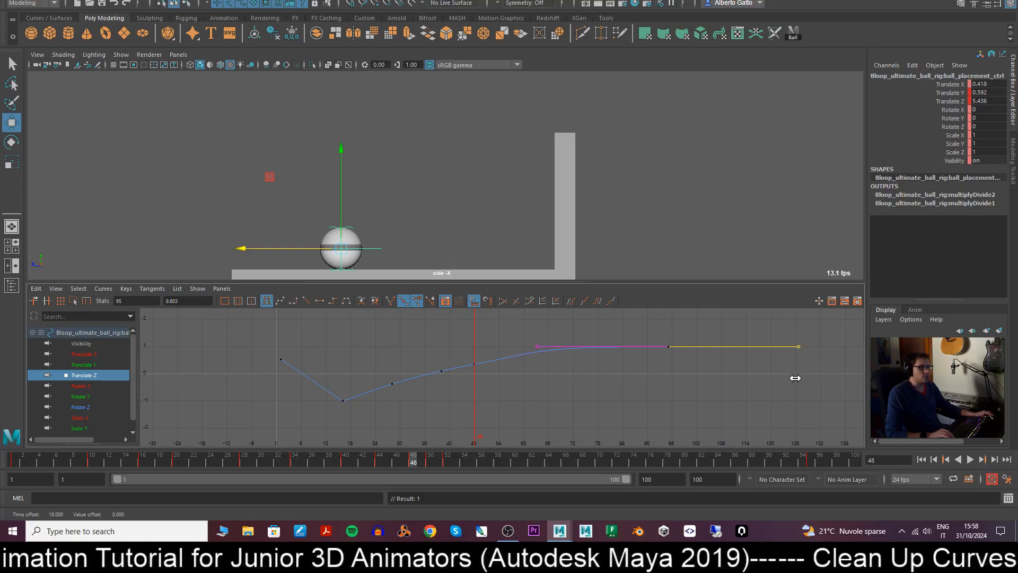
pyautogui.moveTo(782, 380); pyautogui.dragTo(781, 383, button='middle')
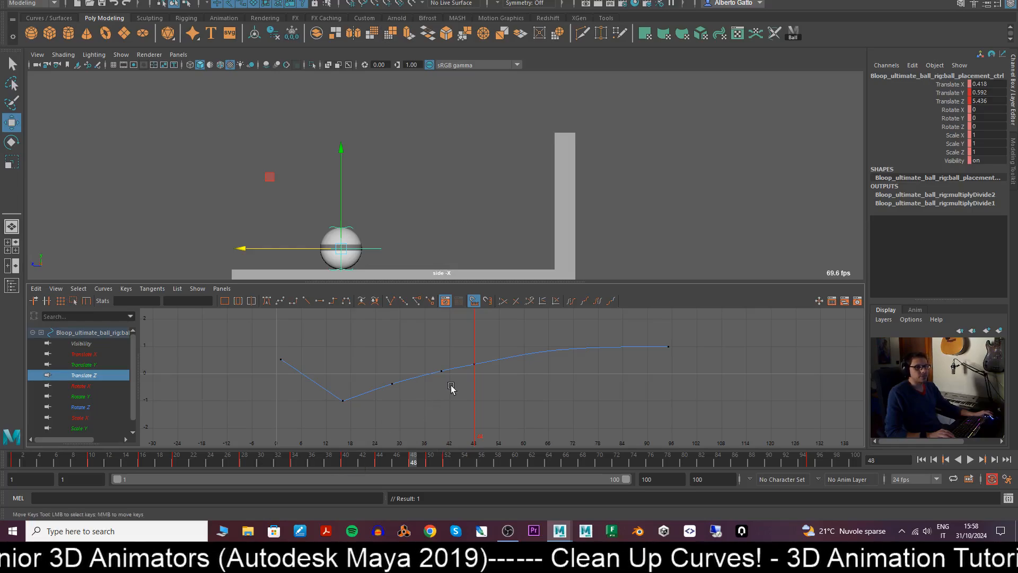
# - Raise the Translate Z key at frame 48 to 5.7, adjust its outgoing tangent, and replay the bounce
pyautogui.moveTo(488, 384); pyautogui.dragTo(486, 382, button='middle')
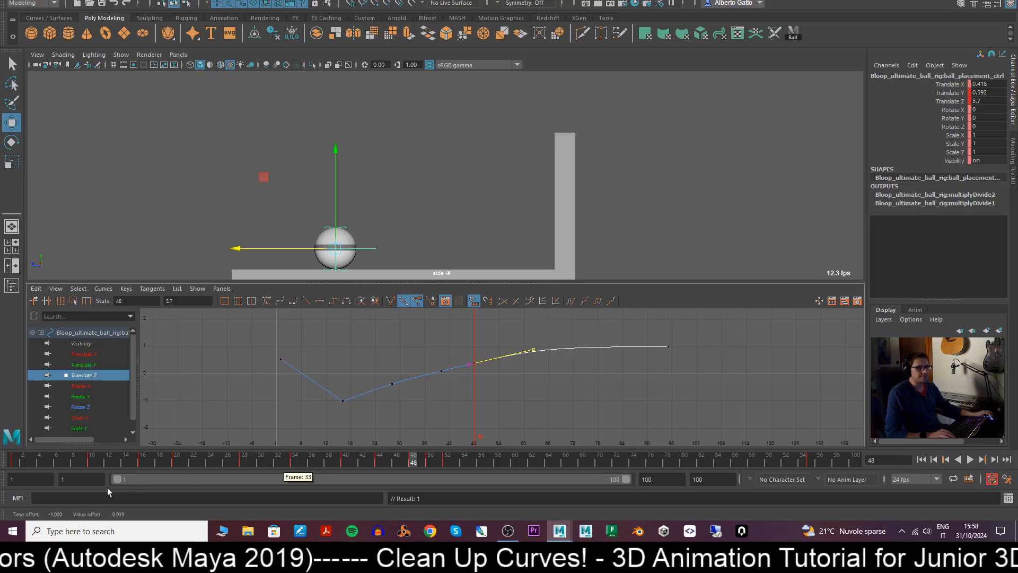
pyautogui.hotkey('alt', 'v')
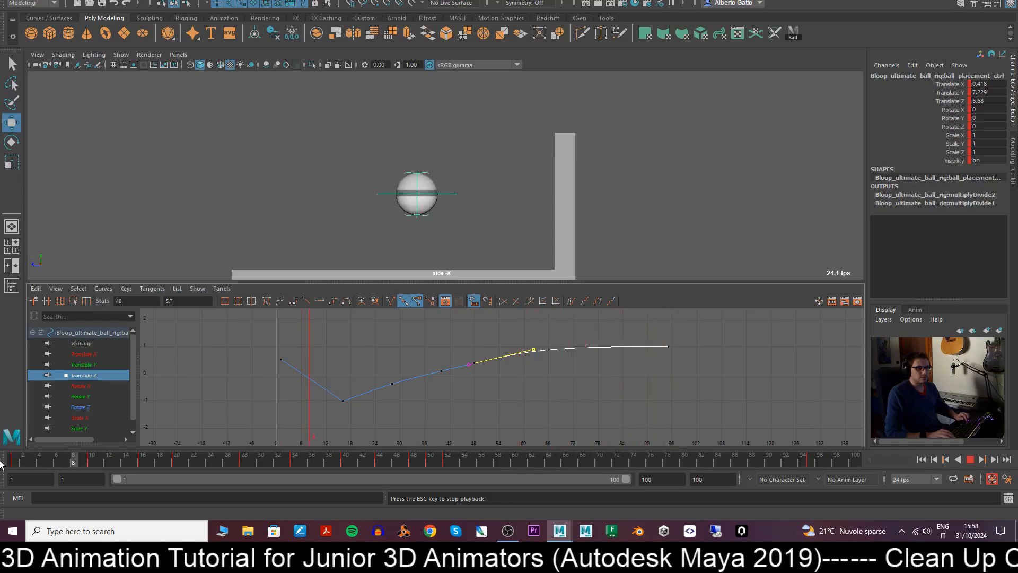
pyautogui.press('Escape')
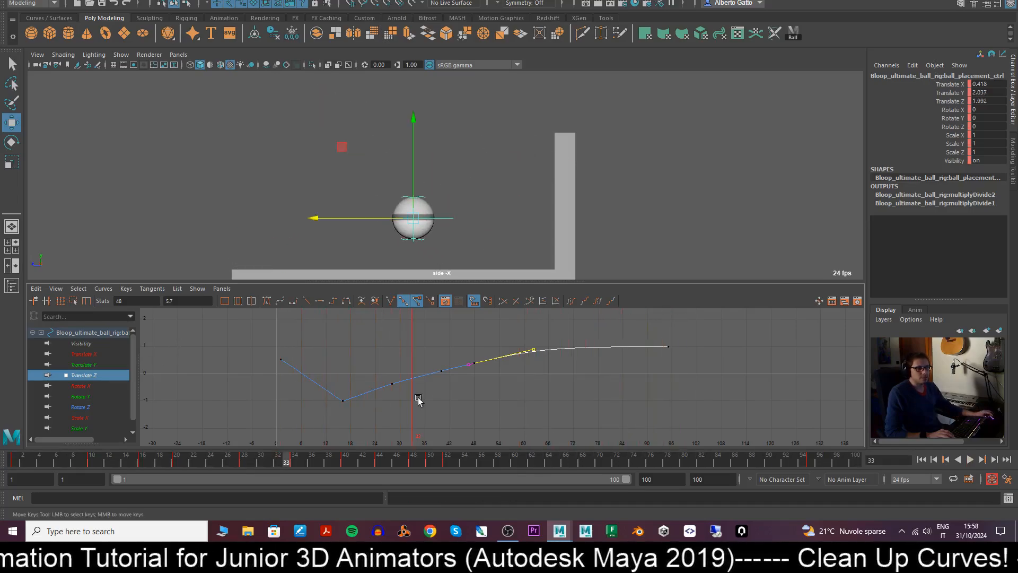
# - Replay the bounce, try deleting the Translate Z key at frame 48, and steepen the outgoing tangent of the frame 40 key
pyautogui.hotkey('alt', 'v')
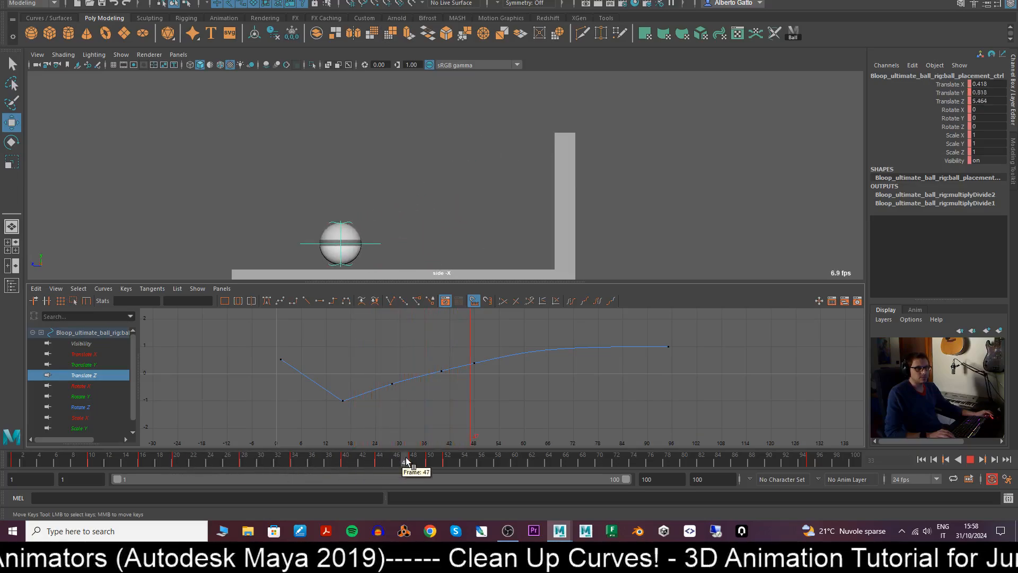
pyautogui.hotkey('alt', 'v')
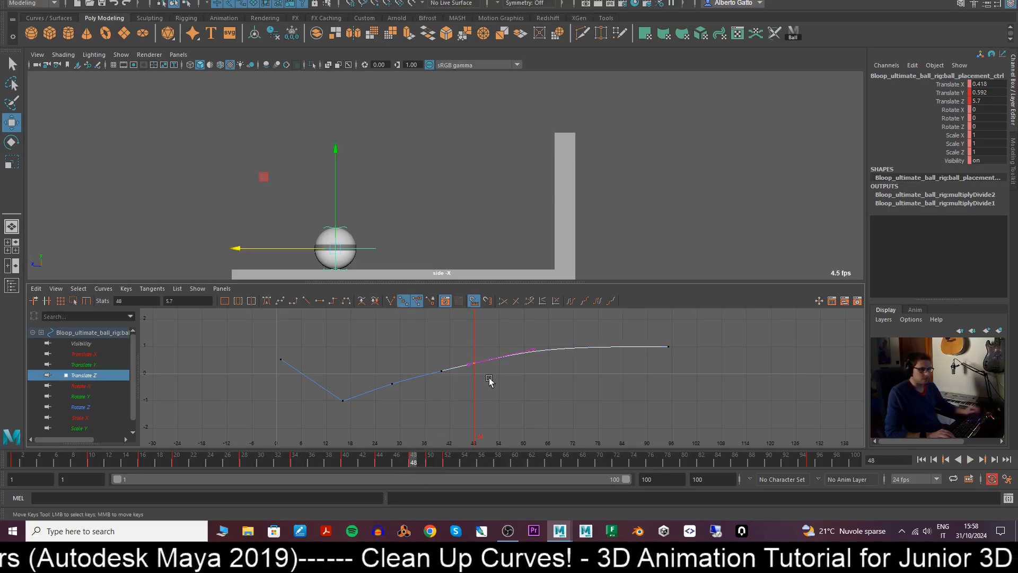
pyautogui.press('Delete')
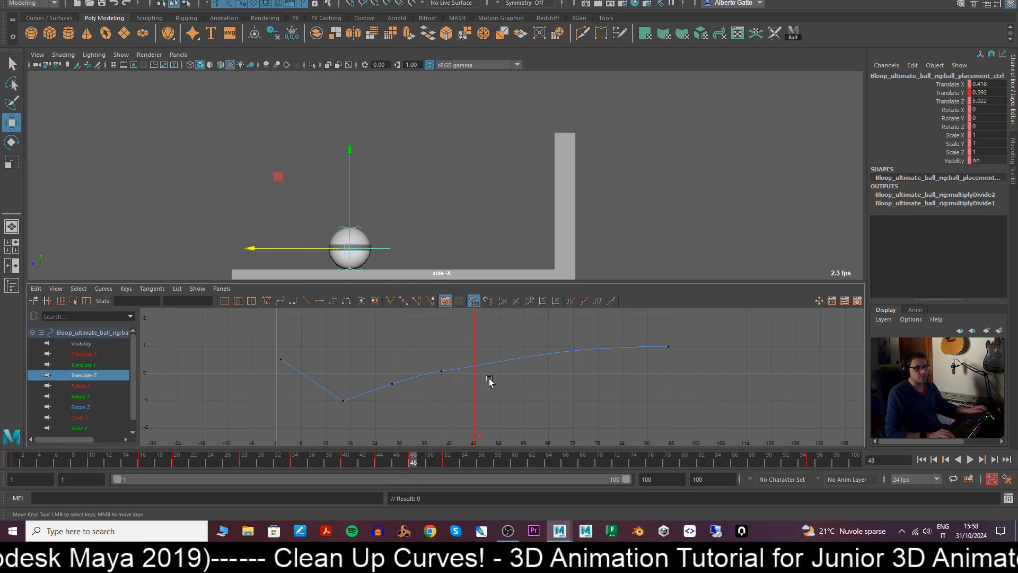
pyautogui.moveTo(419, 350); pyautogui.dragTo(463, 381)
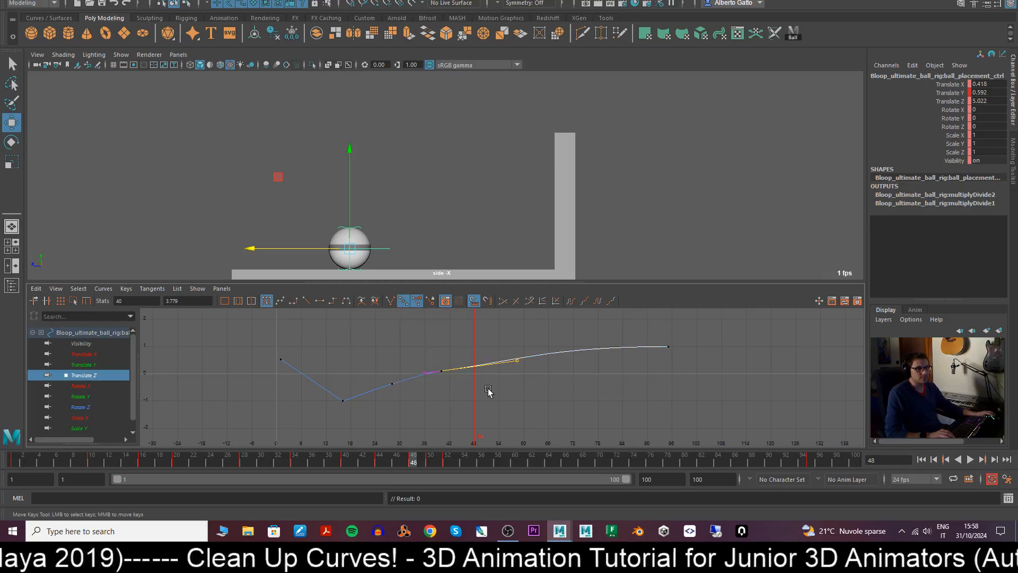
pyautogui.moveTo(488, 391)
pyautogui.mouseDown(button='middle')
pyautogui.moveTo(479, 377)
pyautogui.moveTo(491, 392)
pyautogui.mouseUp(button='middle')
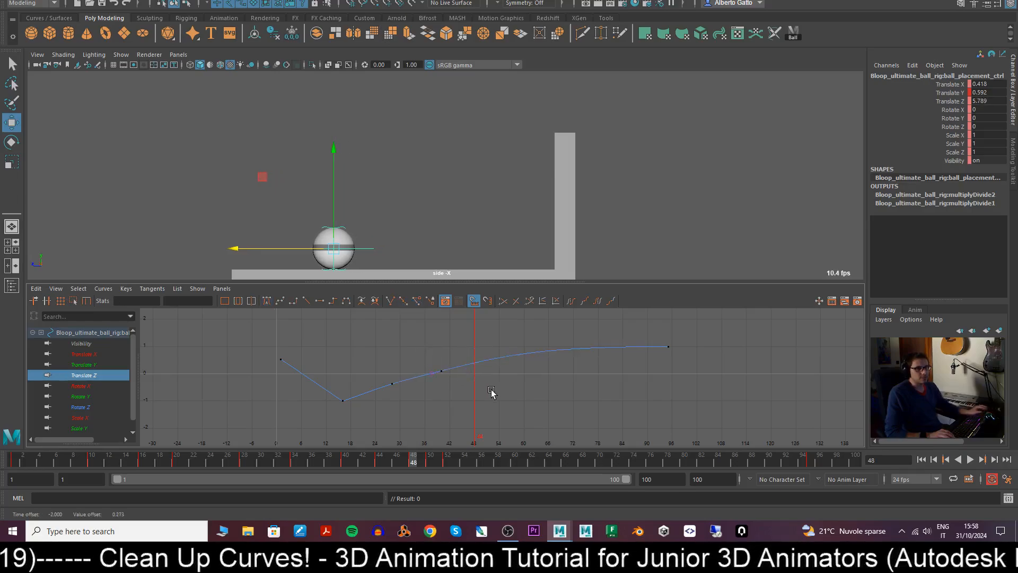
pyautogui.hotkey('alt', 'v')
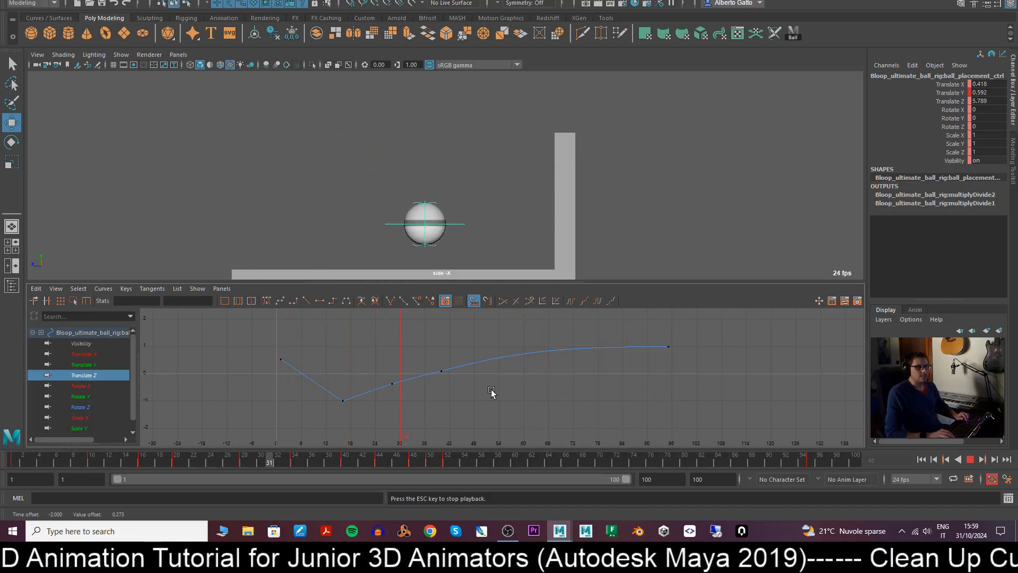
pyautogui.press('Escape')
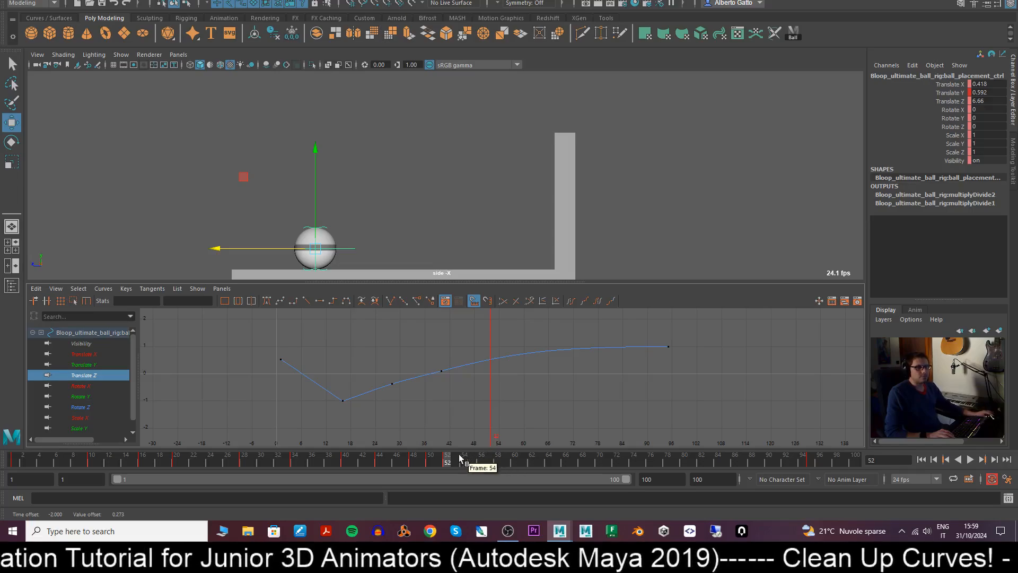
pyautogui.moveTo(460, 459); pyautogui.dragTo(431, 465)
# - Undo the frame 40 tangent change and the deletion of the Translate Z key at frame 48
pyautogui.hotkey('ctrl', 'z')
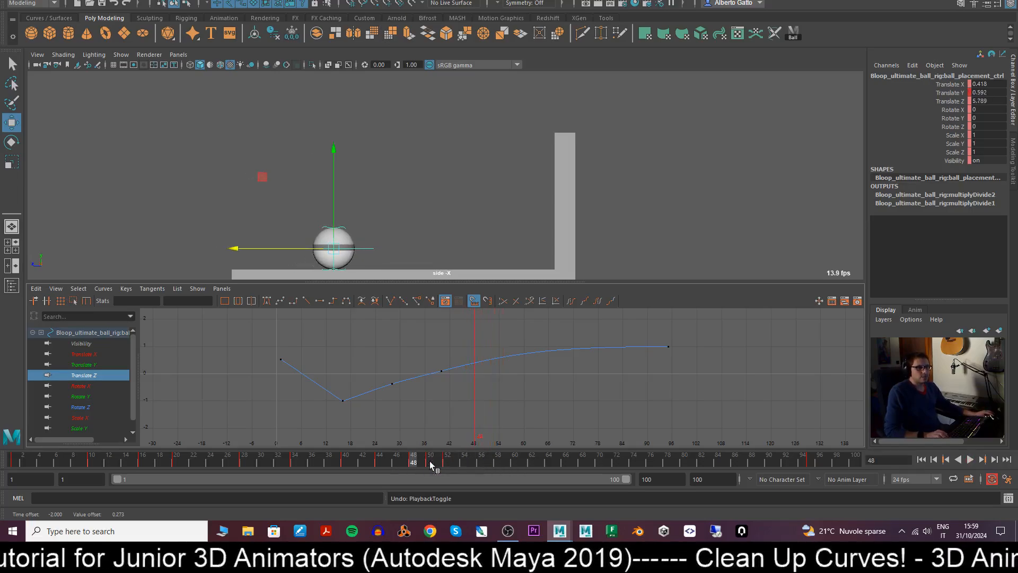
pyautogui.hotkey('ctrl', 'z')
pyautogui.hotkey('ctrl', 'z')
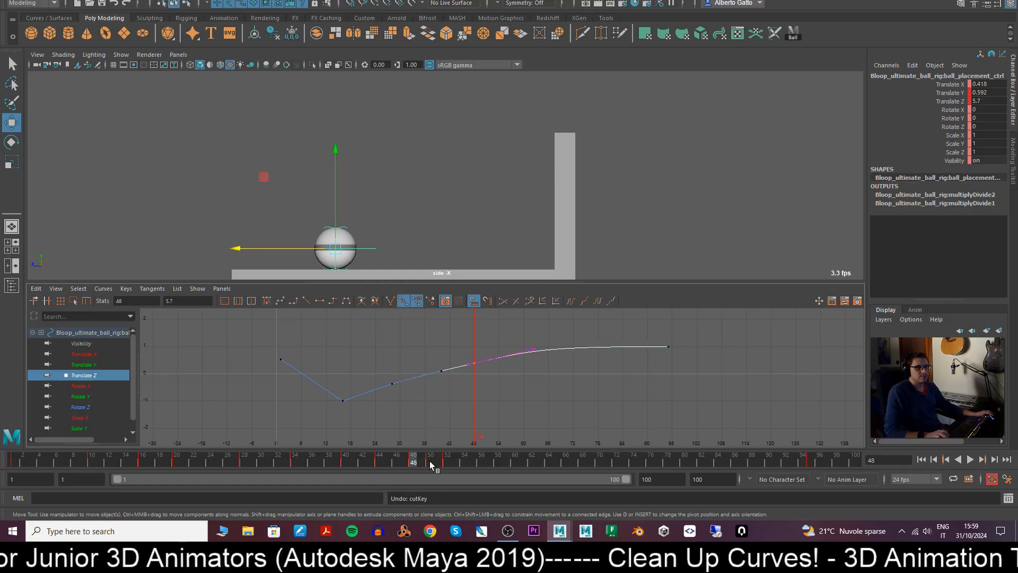
# - Set a key on Translate Z only at frame 52, keeping the existing curve value of 6.64
pyautogui.moveTo(420, 461); pyautogui.dragTo(445, 463)
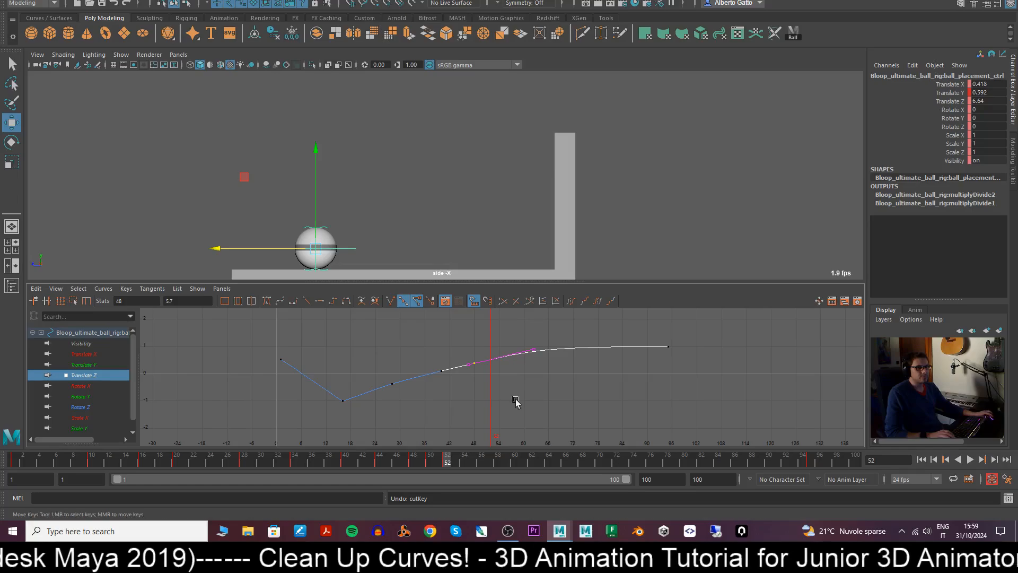
pyautogui.rightClick(949, 104)
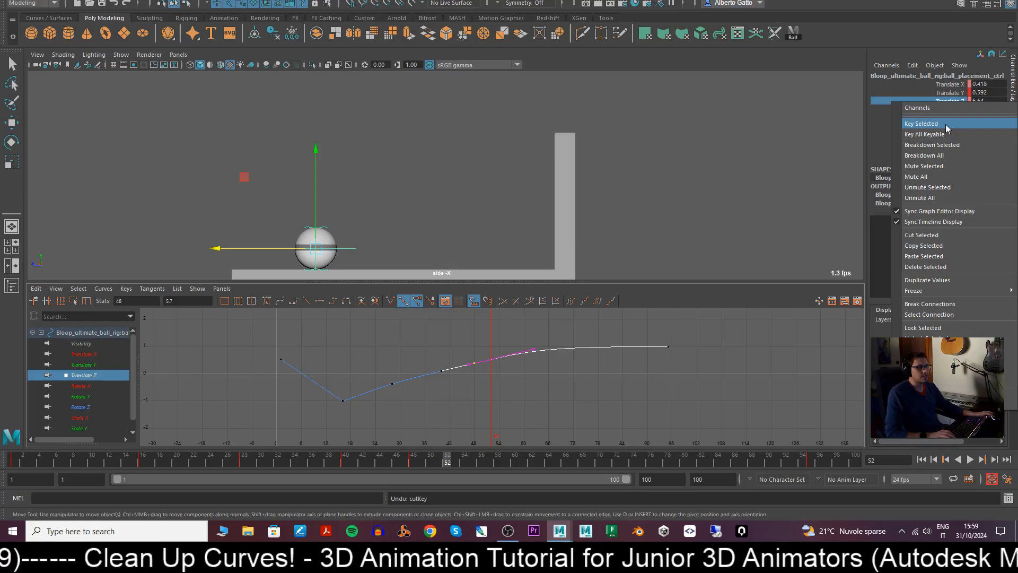
pyautogui.click(946, 124)
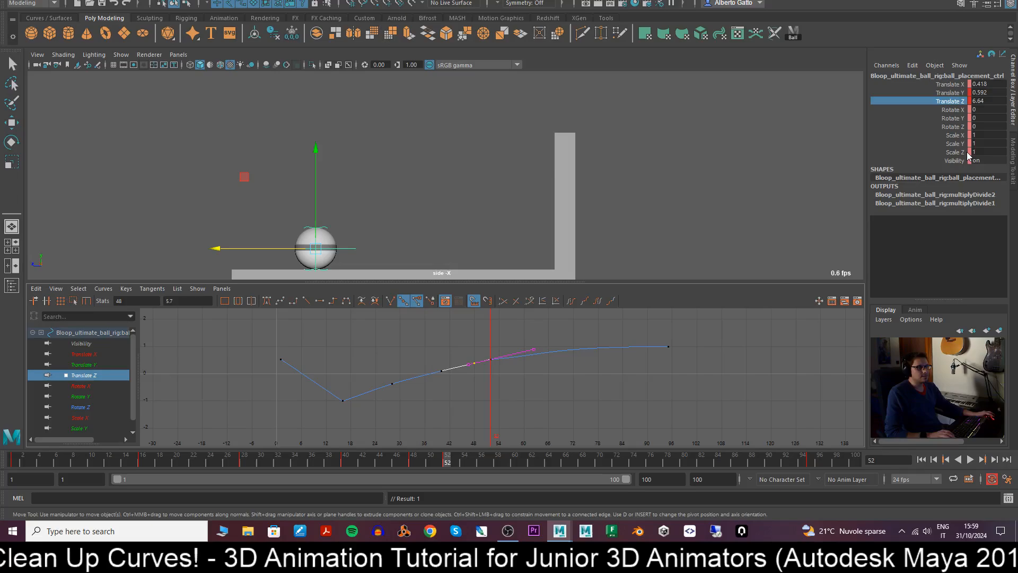
# - Delete the Translate Z key at frame 48, steepen the outgoing tangent of the frame 52 key, and scrub through the slowdown
pyautogui.moveTo(466, 350); pyautogui.dragTo(479, 374)
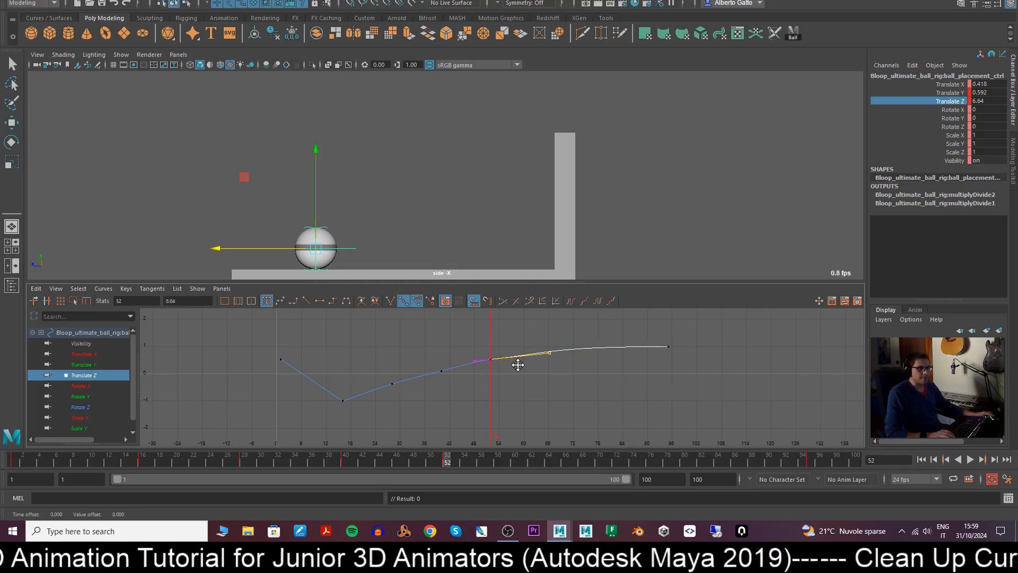
pyautogui.moveTo(519, 360); pyautogui.dragTo(515, 360, button='middle')
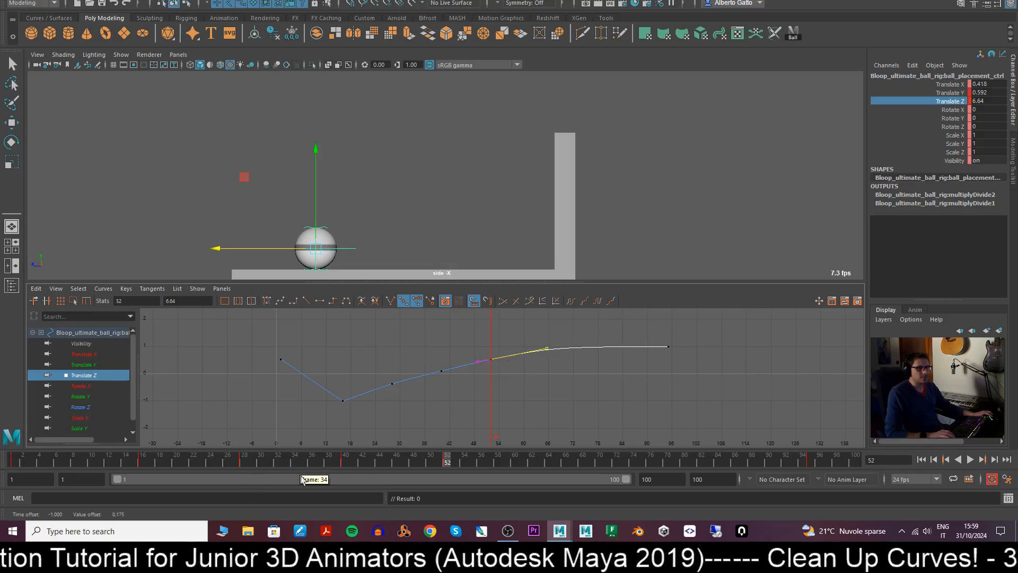
pyautogui.moveTo(450, 459); pyautogui.dragTo(761, 467)
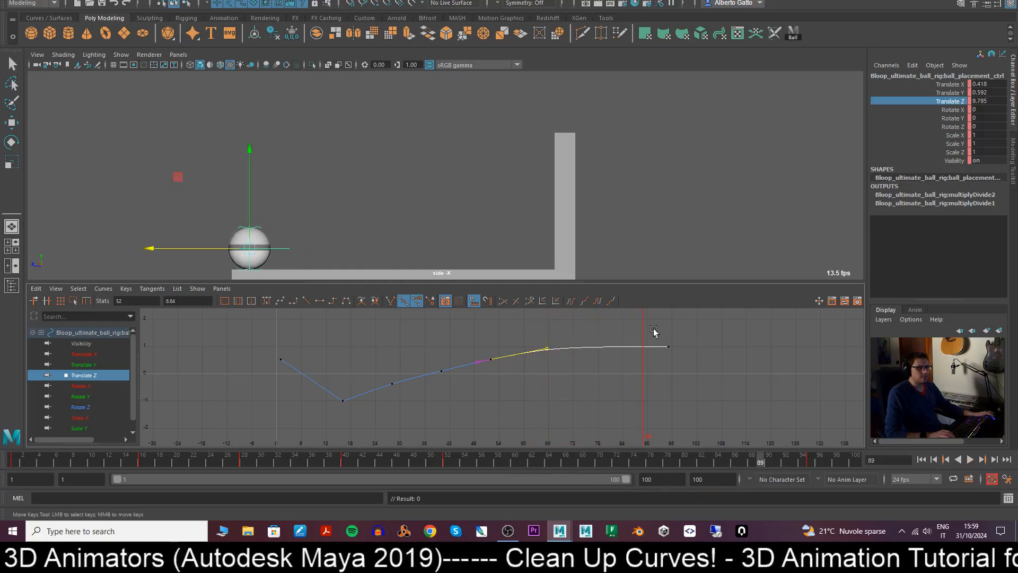
# - Move the final Translate Z key to frame 100 and replay the animation to check the slowdown
pyautogui.moveTo(700, 394); pyautogui.dragTo(717, 393, button='middle')
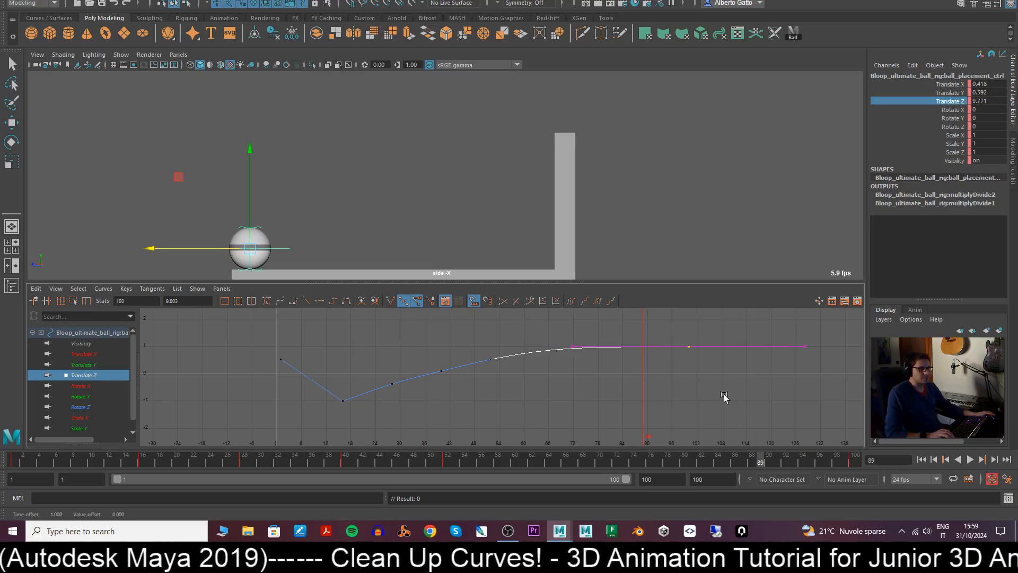
pyautogui.moveTo(831, 459); pyautogui.dragTo(96, 462)
pyautogui.hotkey('alt', 'v')
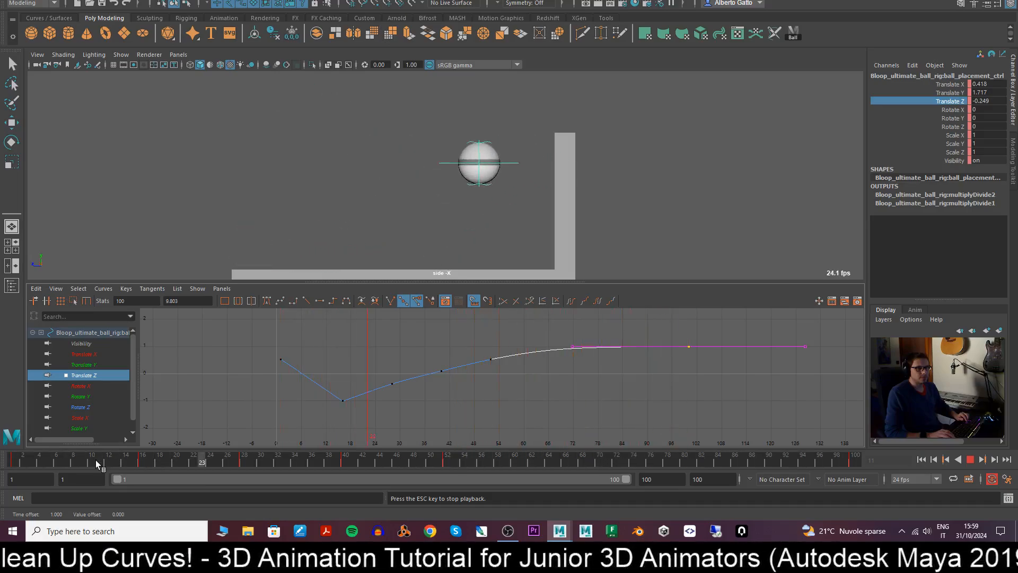
pyautogui.press('Escape')
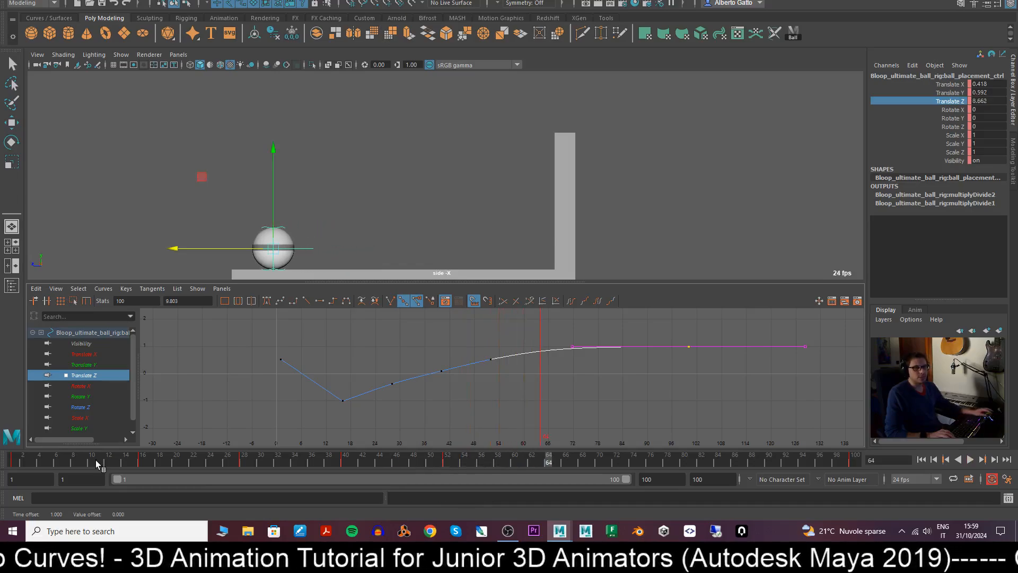
pyautogui.click(53, 456)
pyautogui.hotkey('alt', 'v')
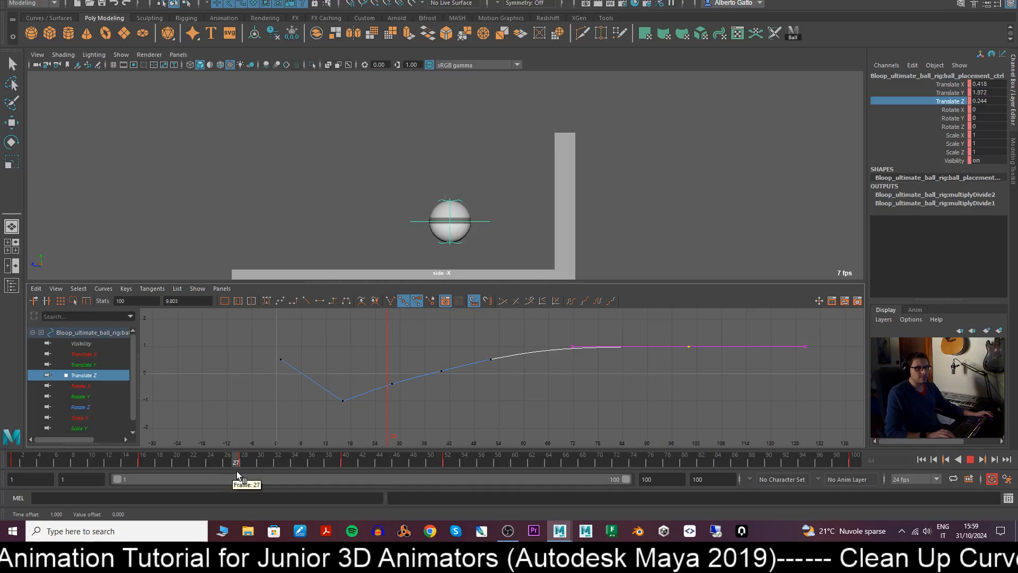
pyautogui.press('Escape')
# - Raise the Translate Z key at frame 28 to 1.353, lift the keys at frames 40 and 52 to match, and replay
pyautogui.moveTo(382, 375); pyautogui.dragTo(397, 401)
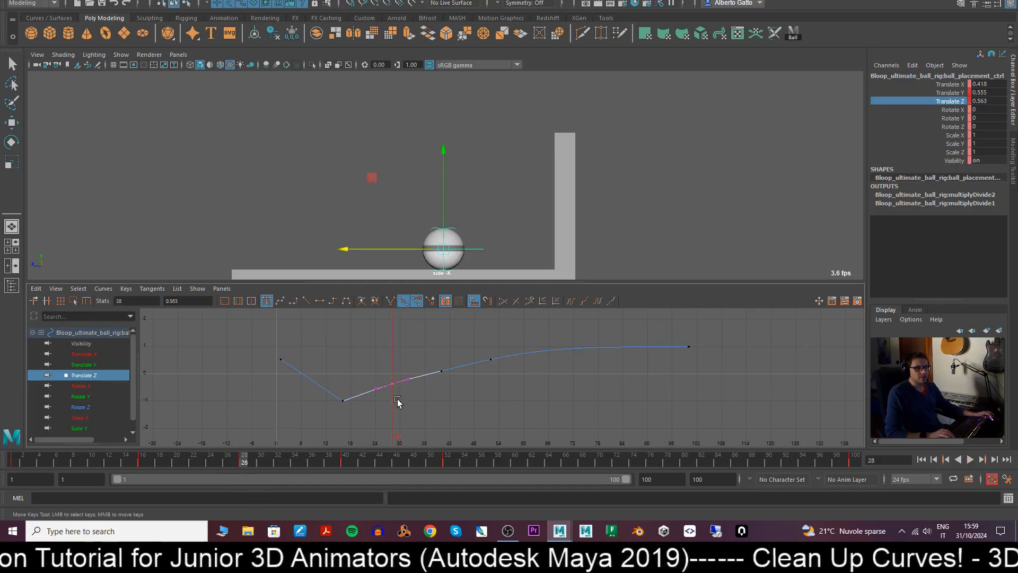
pyautogui.keyDown('shift'); pyautogui.moveTo(400, 399); pyautogui.dragTo(399, 400, button='middle'); pyautogui.keyUp('shift')
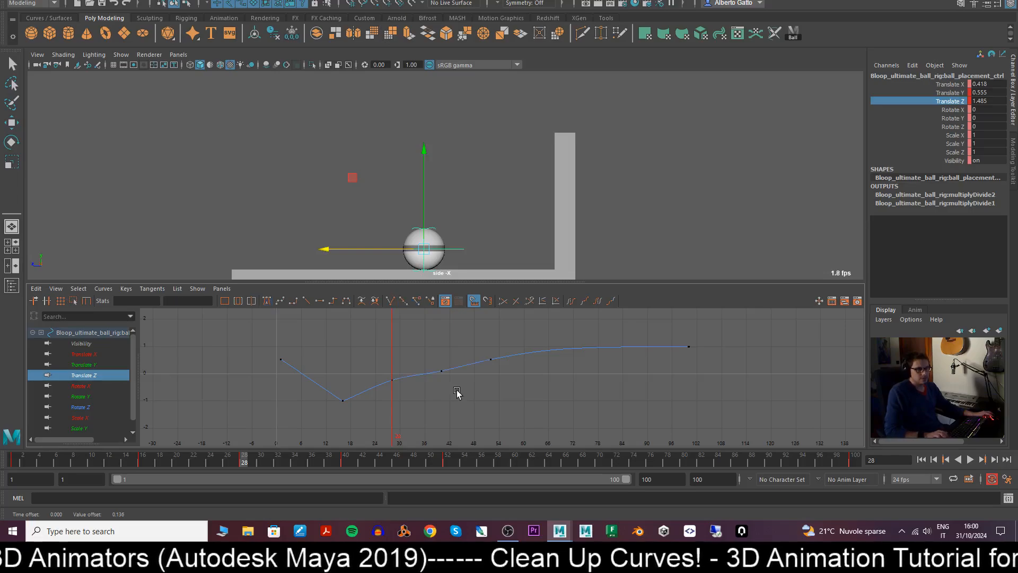
pyautogui.hotkey('ctrl', 'z')
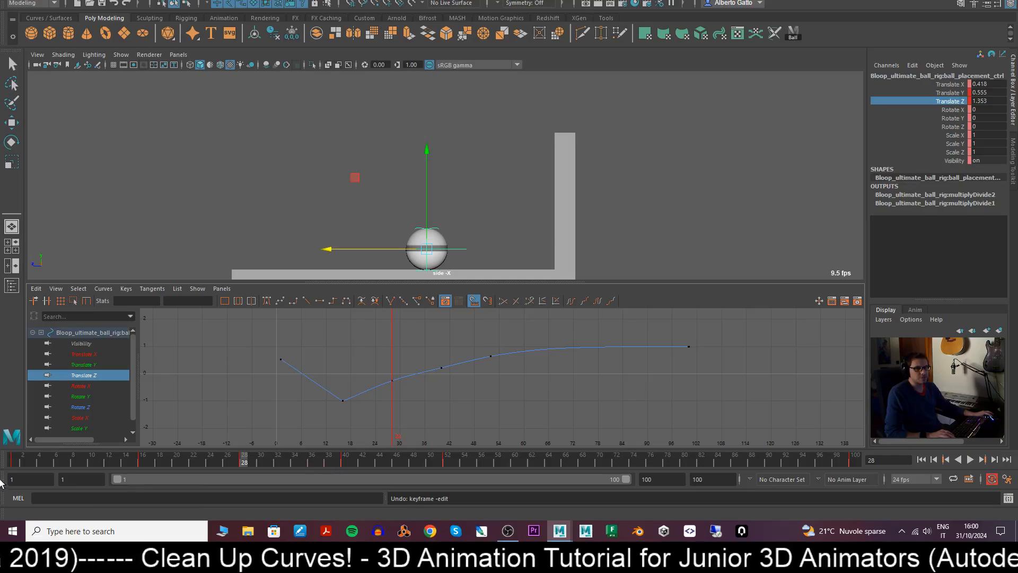
pyautogui.click(10, 458)
pyautogui.hotkey('alt', 'v')
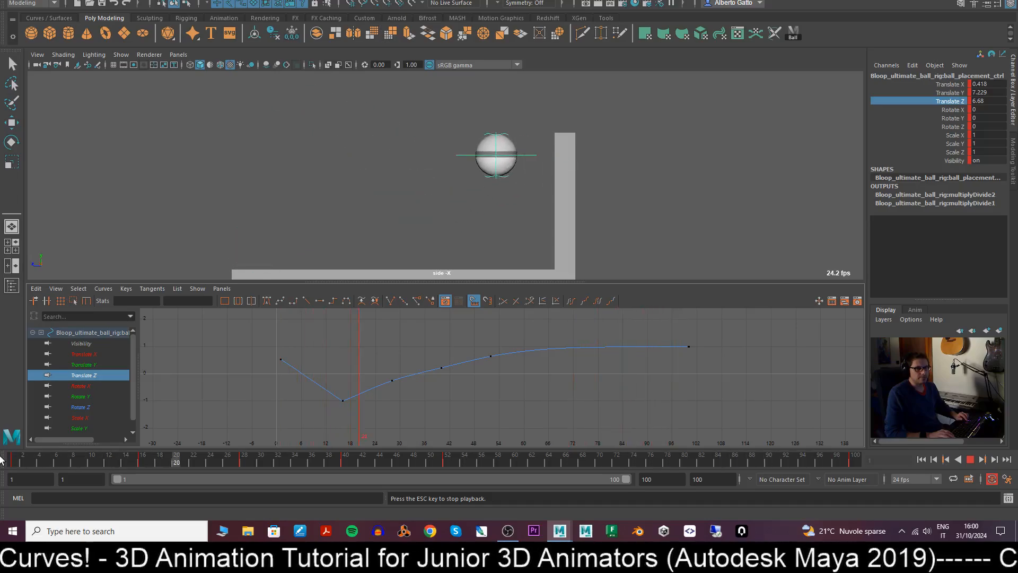
pyautogui.press('Escape')
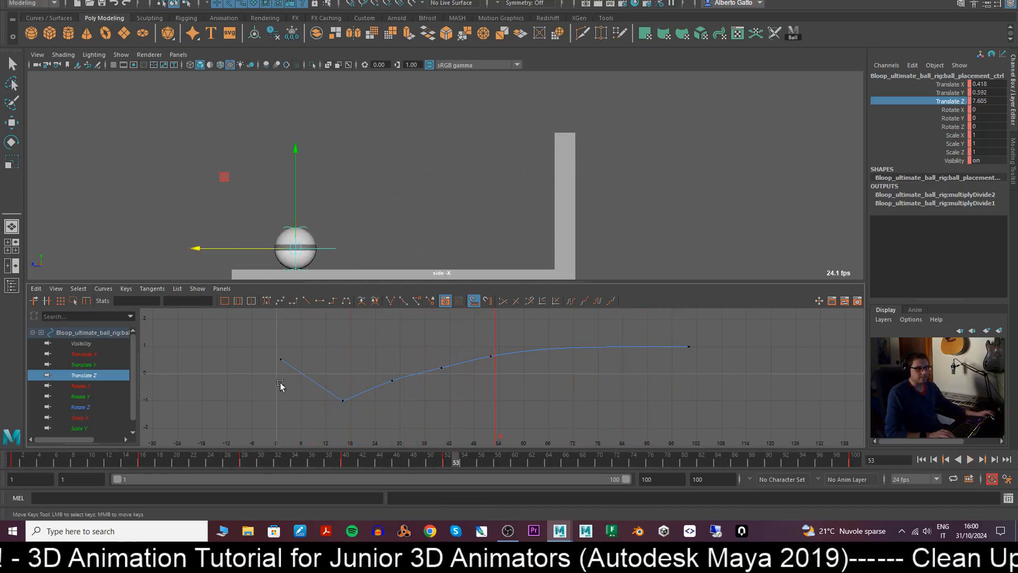
# - Isolate the ball's Translate Z curve, raise its keys at frames 40 and 52 further, and replay the bounce
pyautogui.moveTo(240, 459); pyautogui.dragTo(337, 461)
pyautogui.click(775, 228)
pyautogui.hotkey('ctrl', 'z')
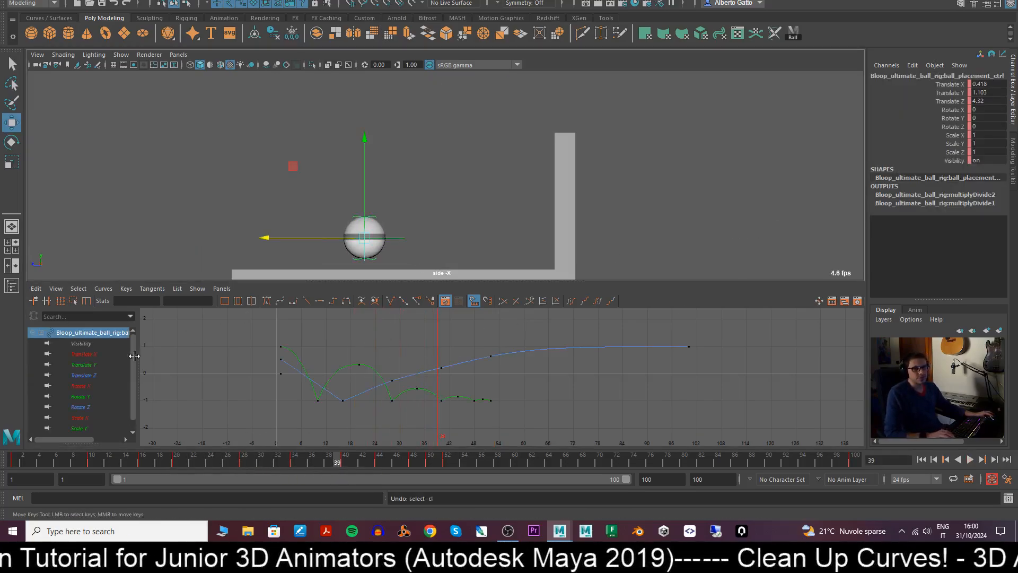
pyautogui.click(88, 375)
pyautogui.moveTo(178, 465); pyautogui.dragTo(338, 475)
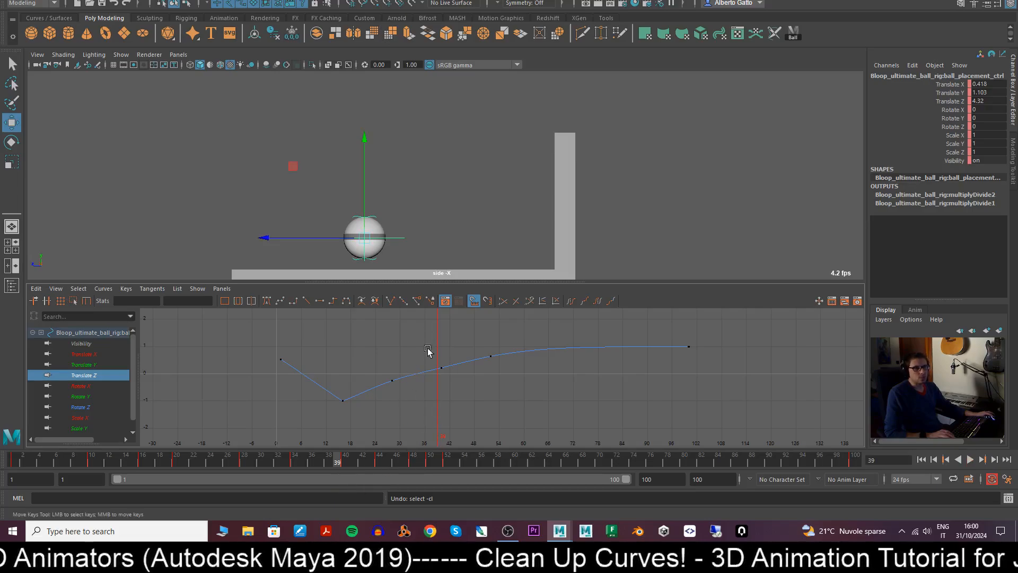
pyautogui.moveTo(458, 402); pyautogui.dragTo(459, 398, button='middle')
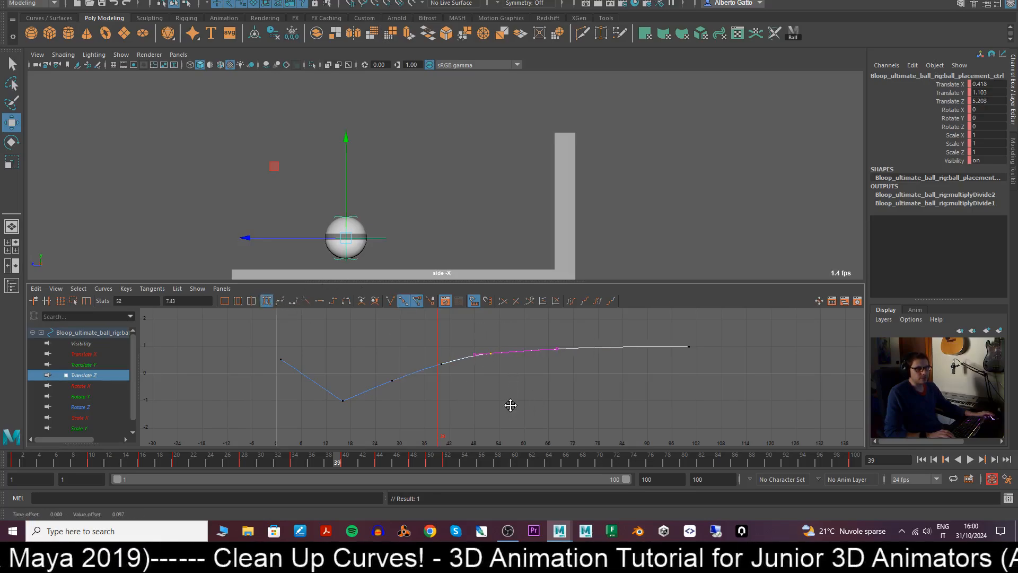
pyautogui.hotkey('alt', 'v')
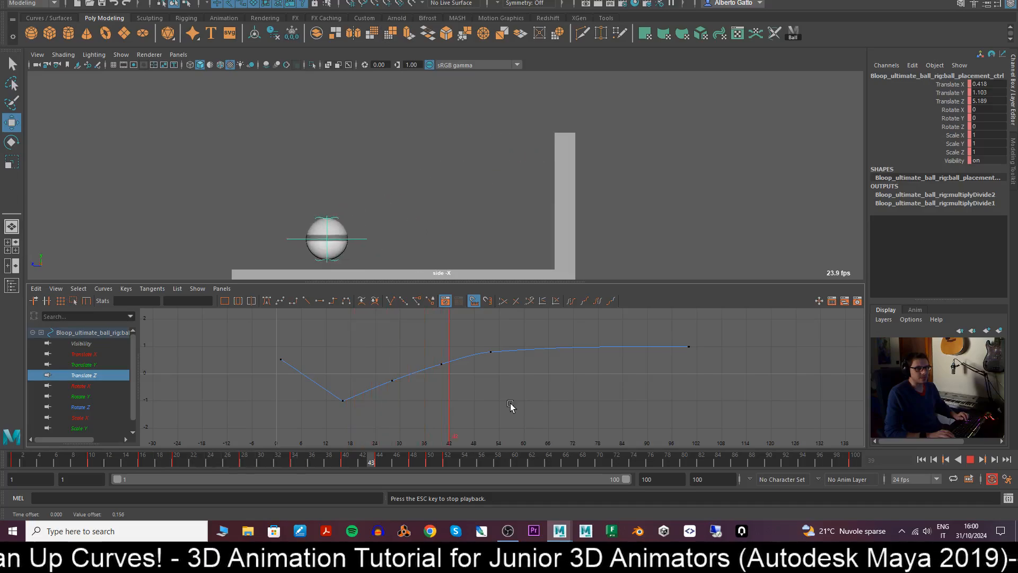
pyautogui.press('Escape')
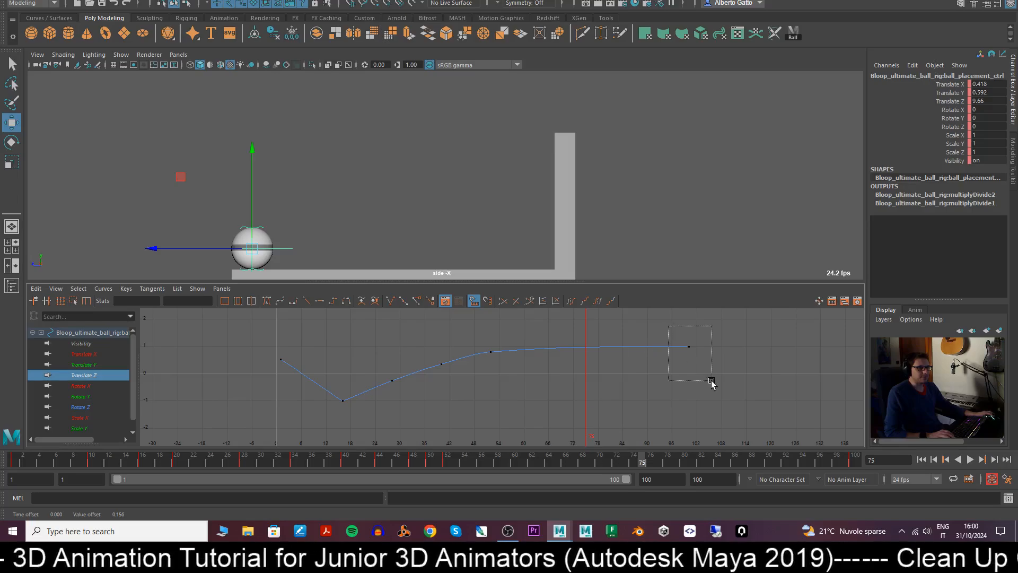
# - Raise the final Translate Z key at frame 100 to 10.335
pyautogui.keyDown('shift'); pyautogui.moveTo(687, 391); pyautogui.dragTo(686, 392, button='middle'); pyautogui.keyUp('shift')
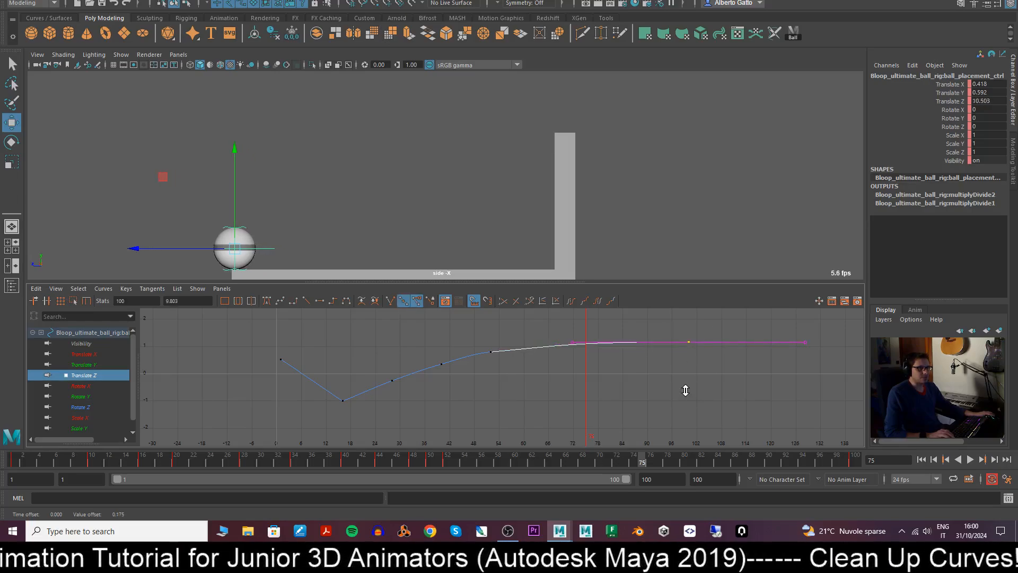
pyautogui.keyDown('shift'); pyautogui.moveTo(622, 404); pyautogui.dragTo(619, 406, button='middle'); pyautogui.keyUp('shift')
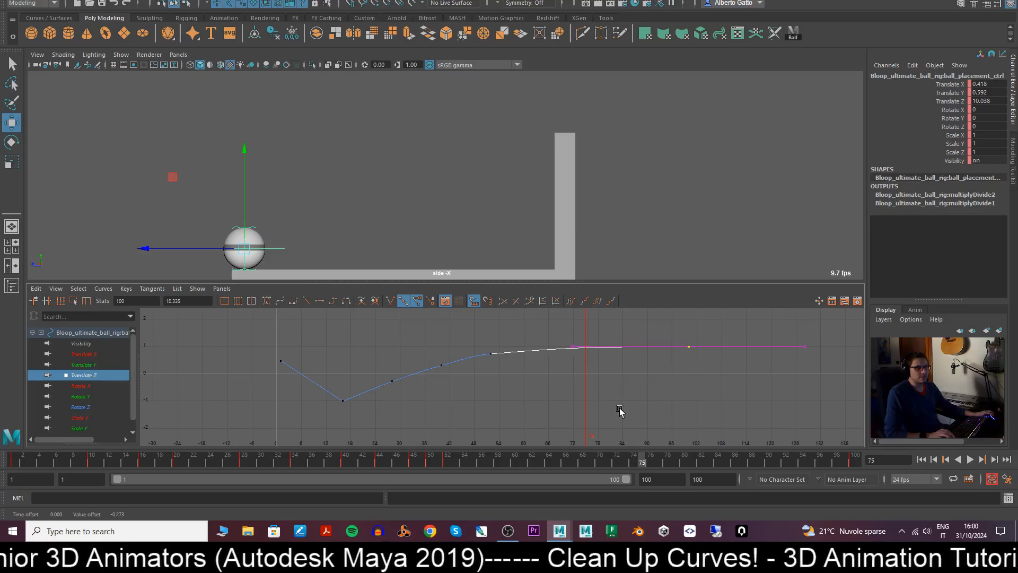
# - Lower the Translate Z keys at frames 28, 40 and 52, with frame 28 at -1.794, and replay from the start
pyautogui.moveTo(113, 459); pyautogui.dragTo(242, 463)
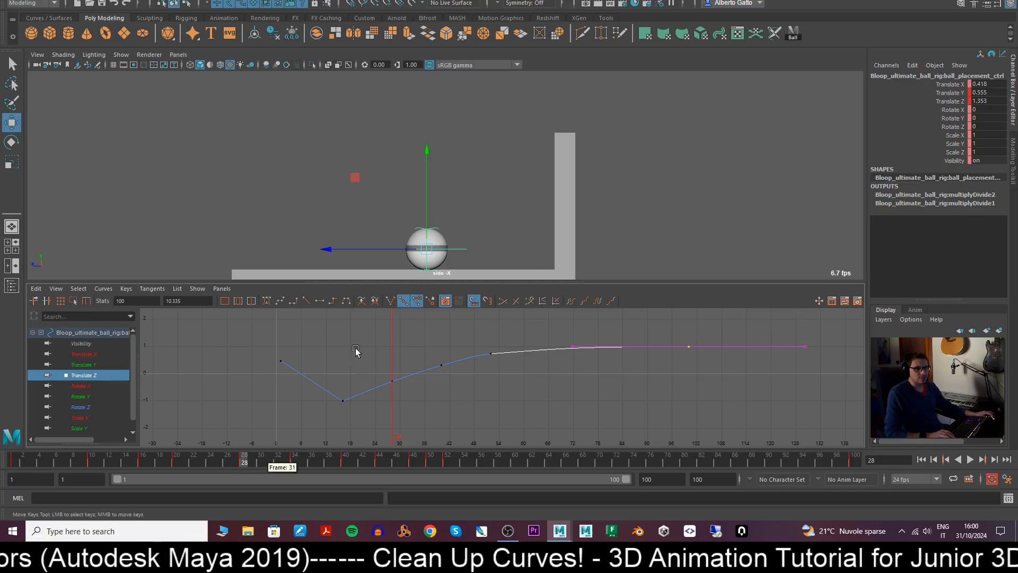
pyautogui.moveTo(374, 345); pyautogui.dragTo(498, 411)
pyautogui.keyDown('shift'); pyautogui.moveTo(497, 411); pyautogui.dragTo(489, 425, button='middle'); pyautogui.keyUp('shift')
pyautogui.click(433, 353)
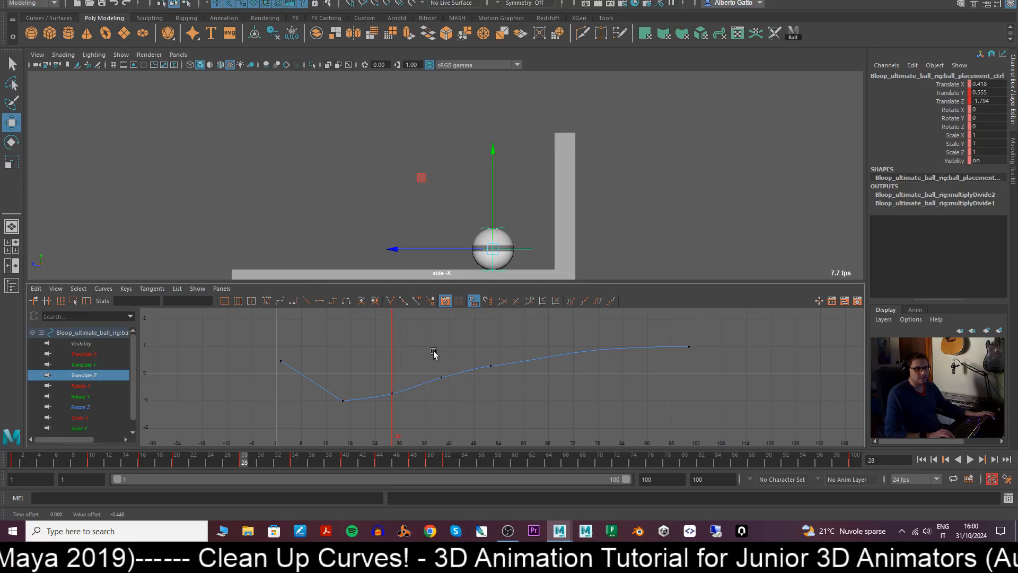
pyautogui.moveTo(514, 399); pyautogui.dragTo(514, 399)
pyautogui.click(502, 408)
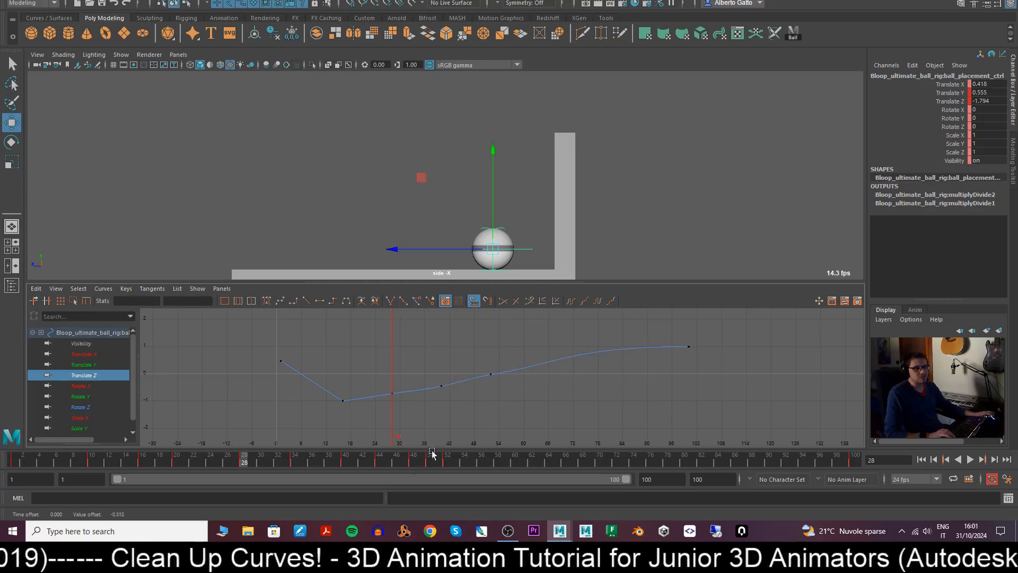
pyautogui.click(11, 459)
pyautogui.hotkey('alt', 'v')
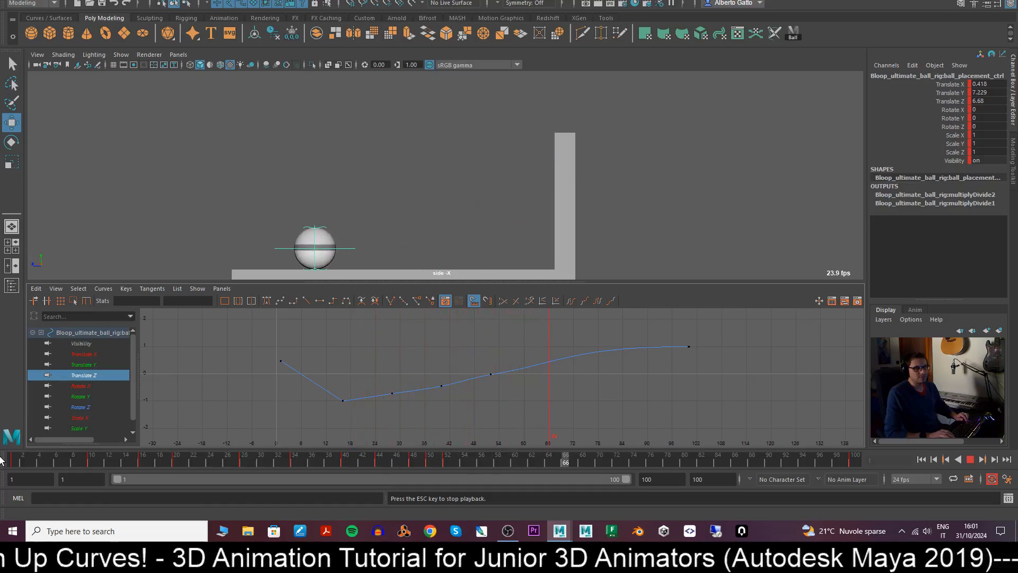
# - Scrub the bounce up to the last floor contact and lower the Translate Z key at frame 52 to 2.188
pyautogui.press('Escape')
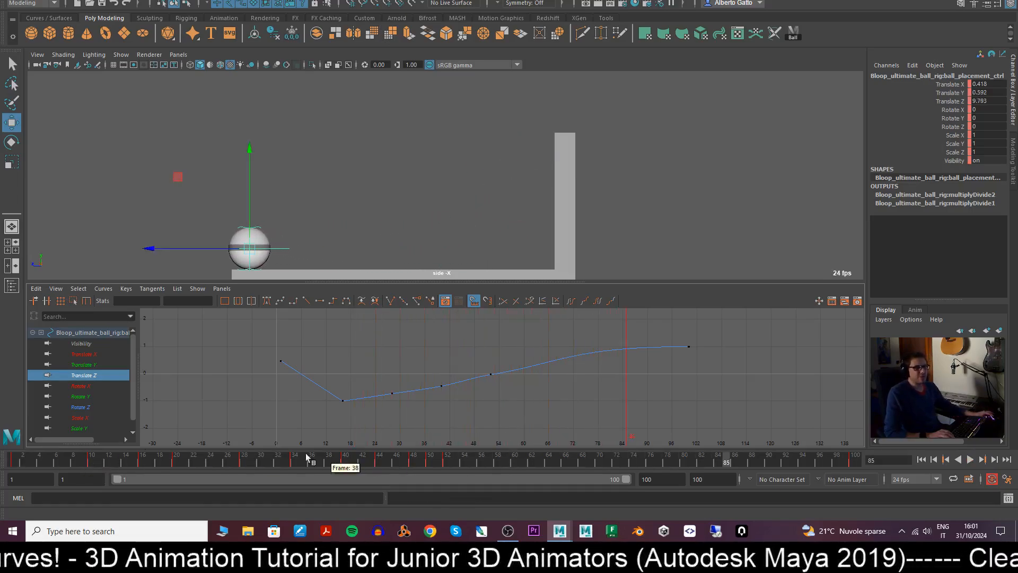
pyautogui.moveTo(228, 462); pyautogui.dragTo(450, 473)
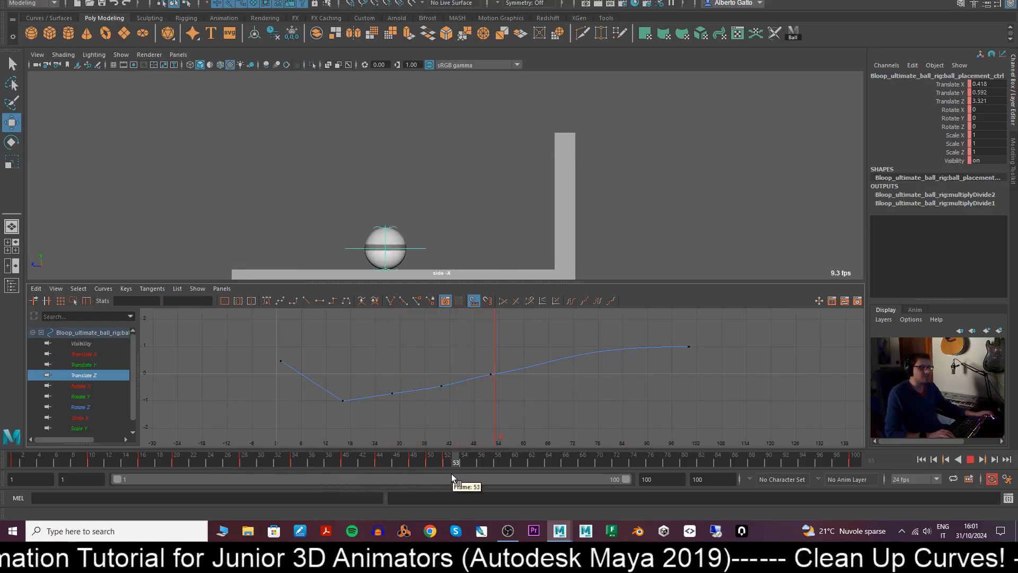
pyautogui.moveTo(479, 363); pyautogui.dragTo(492, 394)
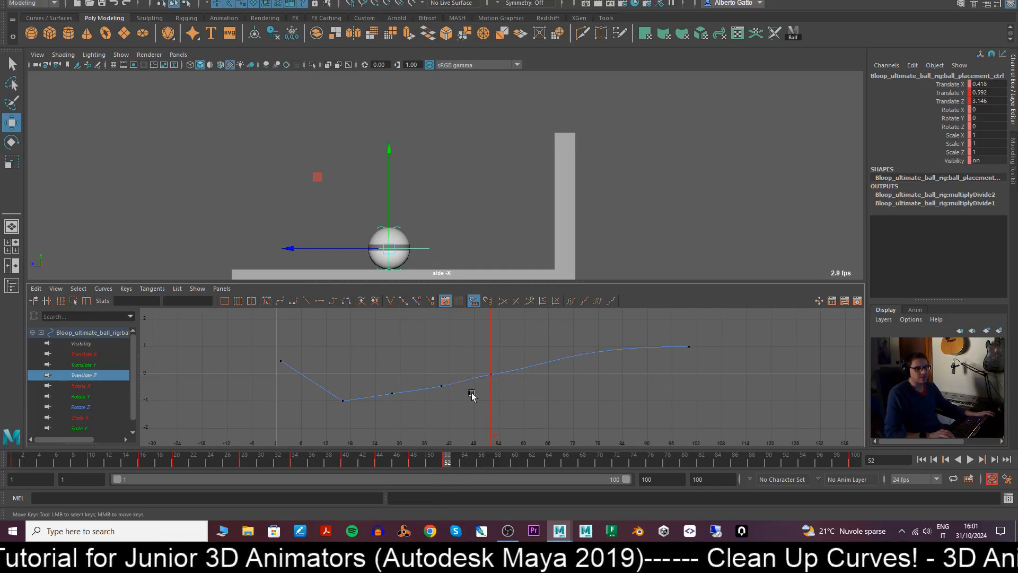
pyautogui.click(158, 461)
pyautogui.moveTo(157, 461); pyautogui.dragTo(453, 463)
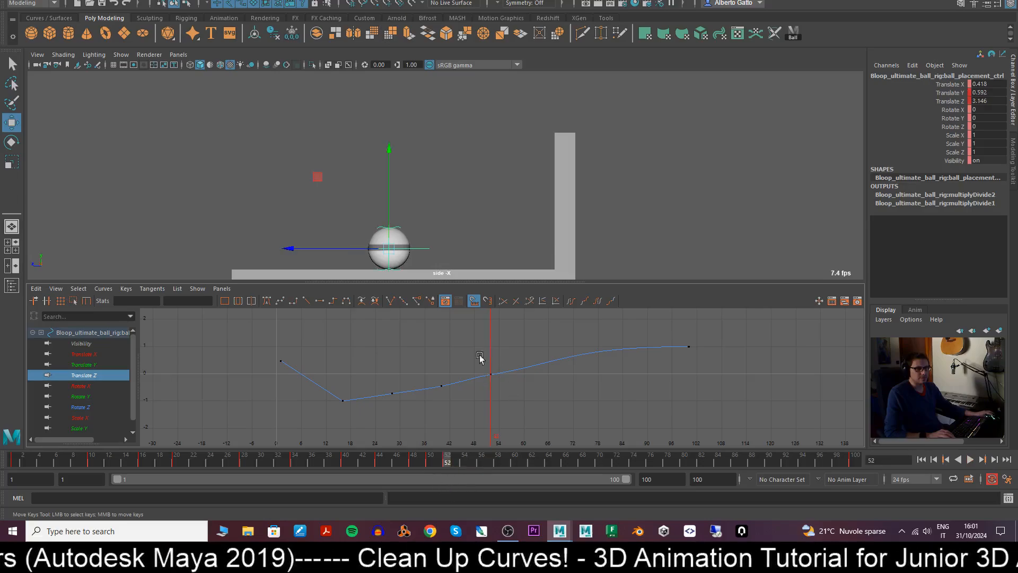
pyautogui.moveTo(479, 356); pyautogui.dragTo(493, 399)
pyautogui.moveTo(493, 395); pyautogui.dragTo(495, 405, button='middle')
pyautogui.click(537, 416)
# - Replay the bounce from frame 1 to judge the ball's slowdown between frames 52 and 100
pyautogui.moveTo(671, 333); pyautogui.dragTo(700, 375)
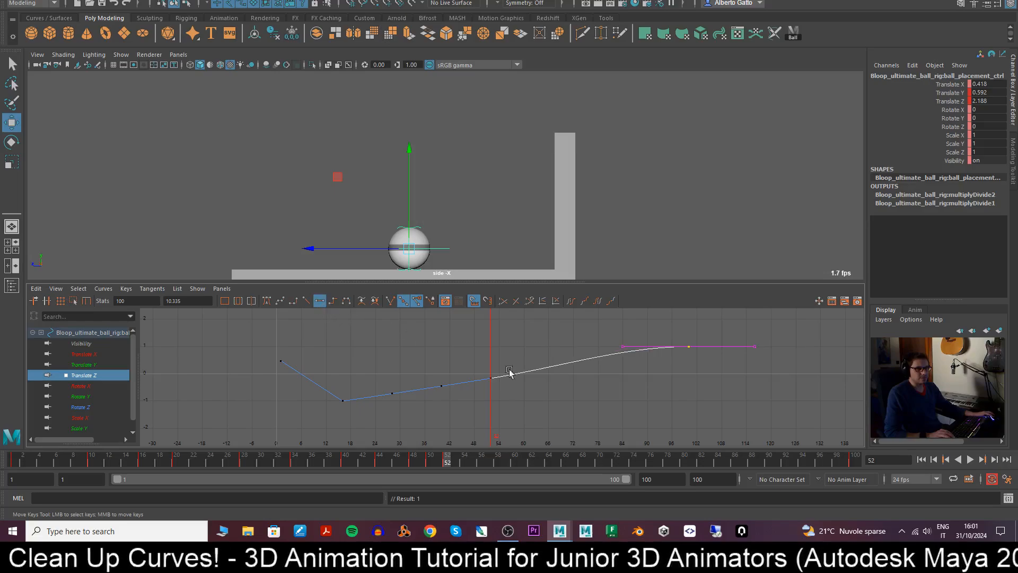
pyautogui.click(650, 404)
pyautogui.moveTo(35, 469); pyautogui.dragTo(1, 461)
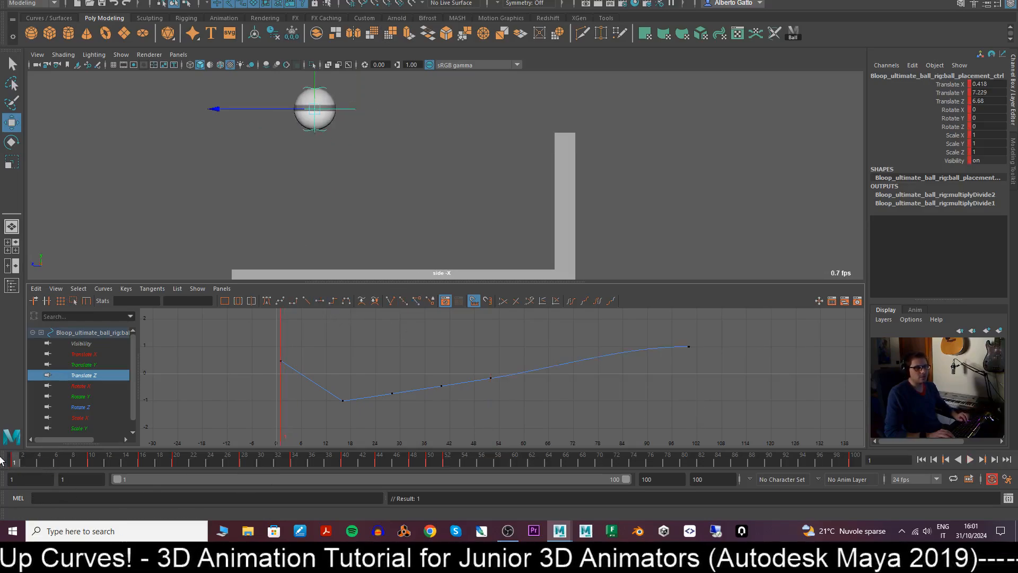
pyautogui.hotkey('alt', 'v')
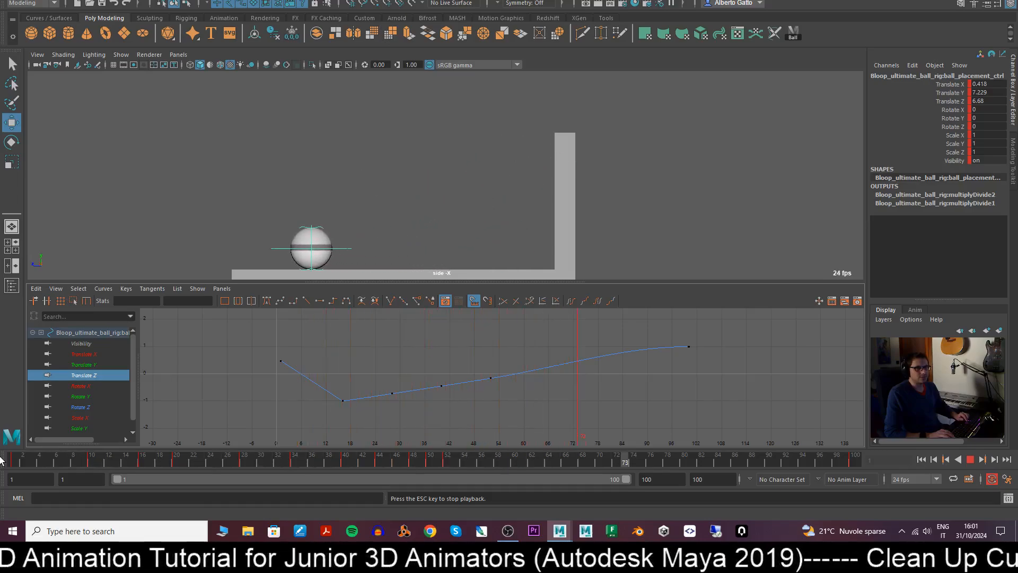
pyautogui.click(9, 459)
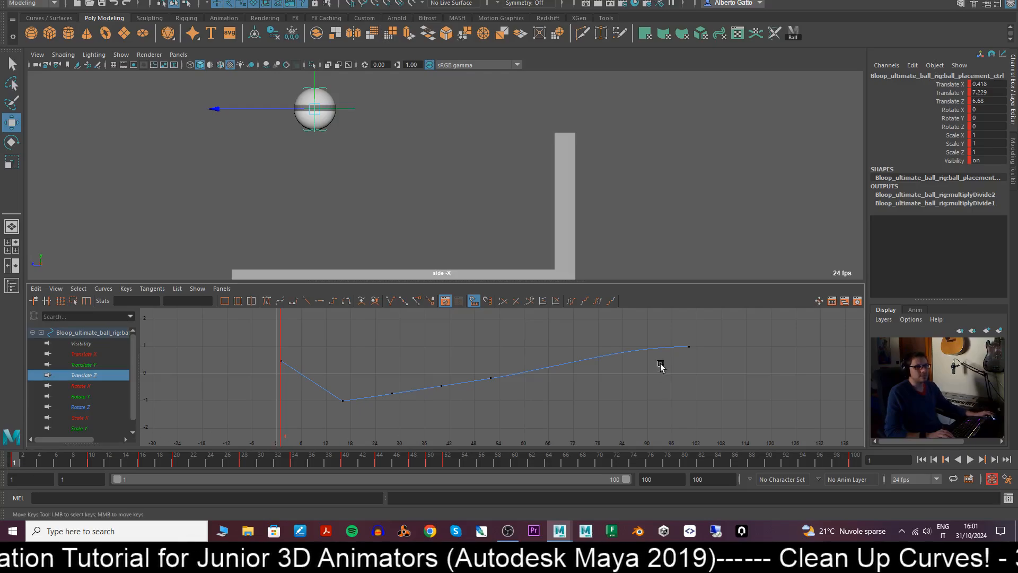
# - Lower the final Translate Z key at frame 100 to 7.187, adjust the outgoing tangent at frame 52, and replay
pyautogui.moveTo(741, 391); pyautogui.dragTo(717, 403)
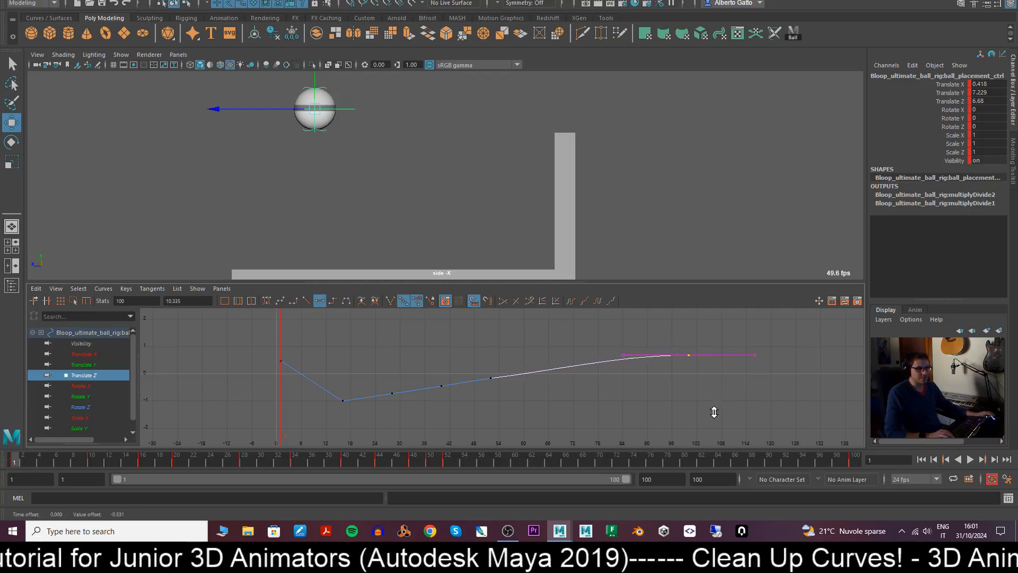
pyautogui.moveTo(712, 415); pyautogui.dragTo(454, 382, button='middle')
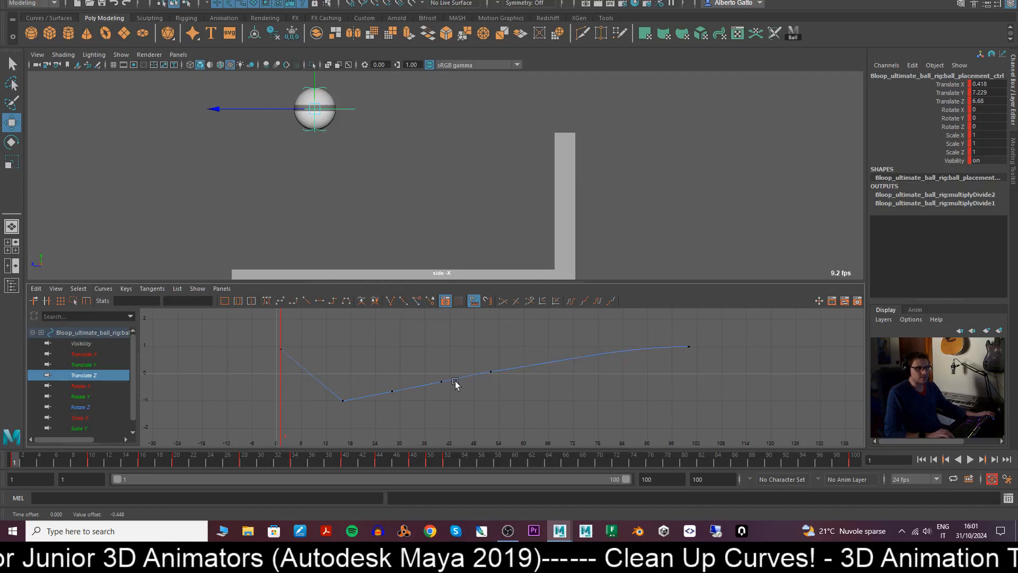
pyautogui.moveTo(523, 346); pyautogui.dragTo(557, 391)
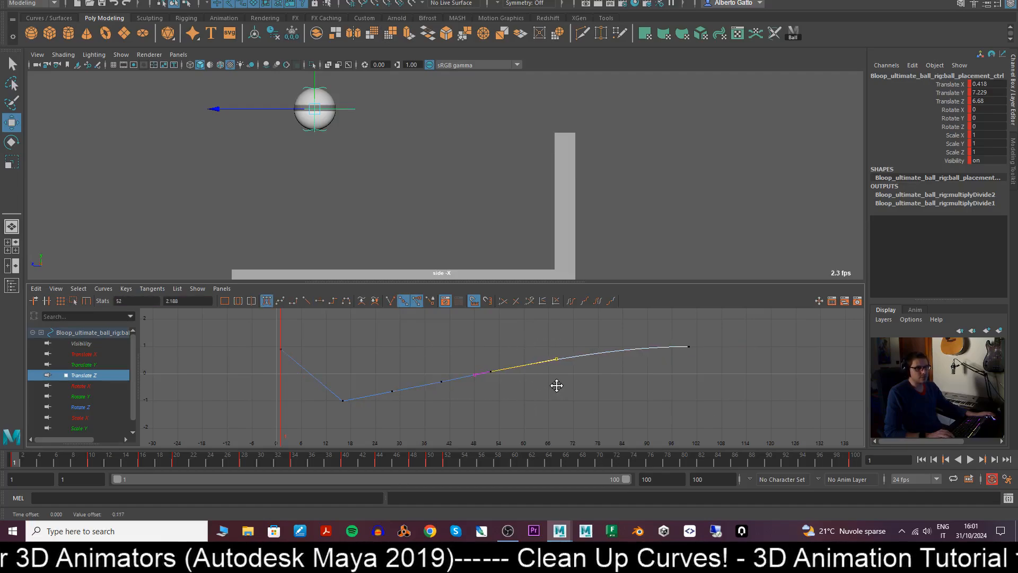
pyautogui.click(557, 390)
pyautogui.hotkey('alt', 'v')
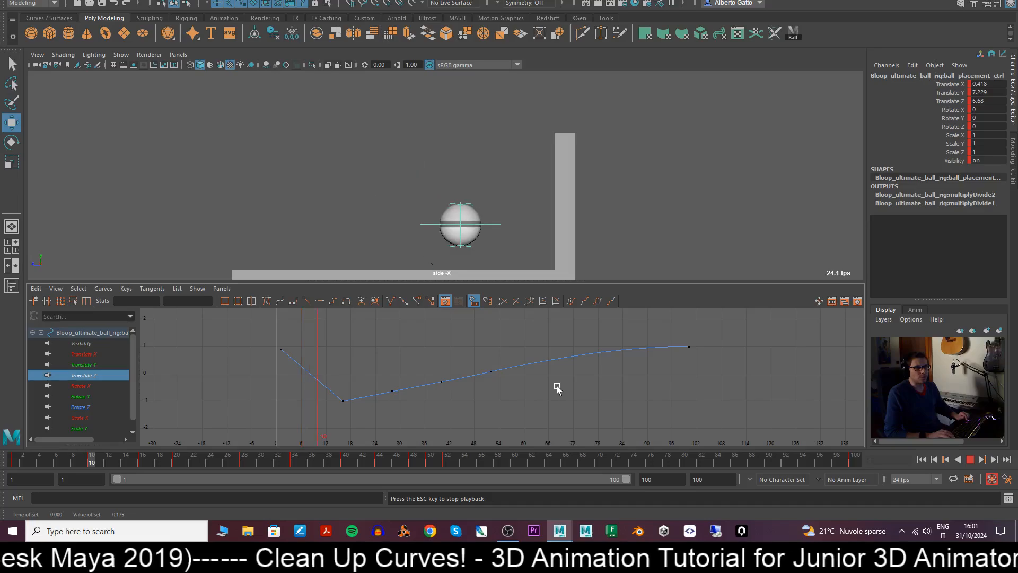
pyautogui.hotkey('alt', 'v')
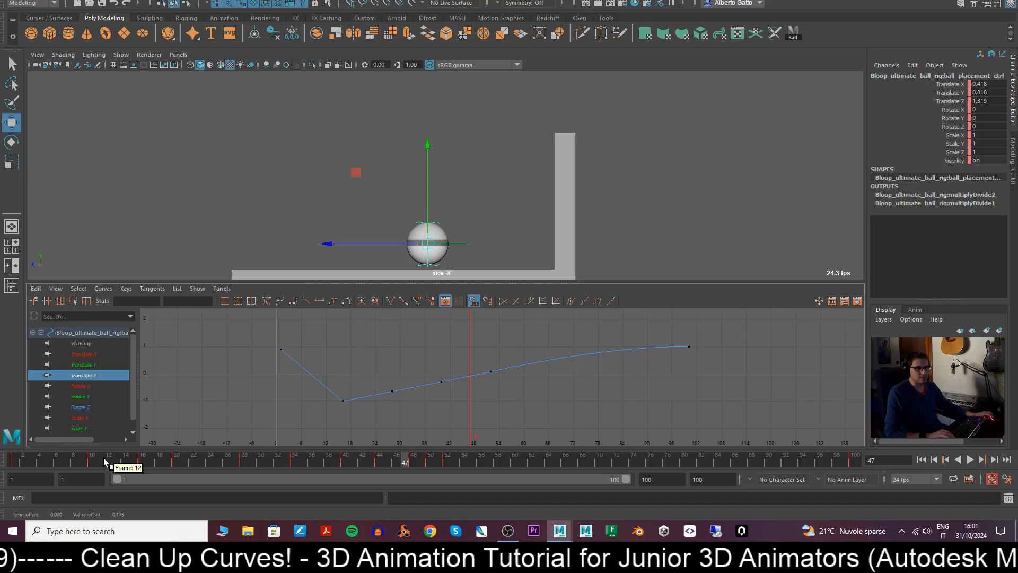
# - Lengthen the flat tangent of the Translate Z key at frame 100, lower that key to 5.594, and replay from frame 1
pyautogui.moveTo(104, 457)
pyautogui.mouseDown()
pyautogui.moveTo(86, 466)
pyautogui.moveTo(350, 475)
pyautogui.moveTo(487, 494)
pyautogui.mouseUp()
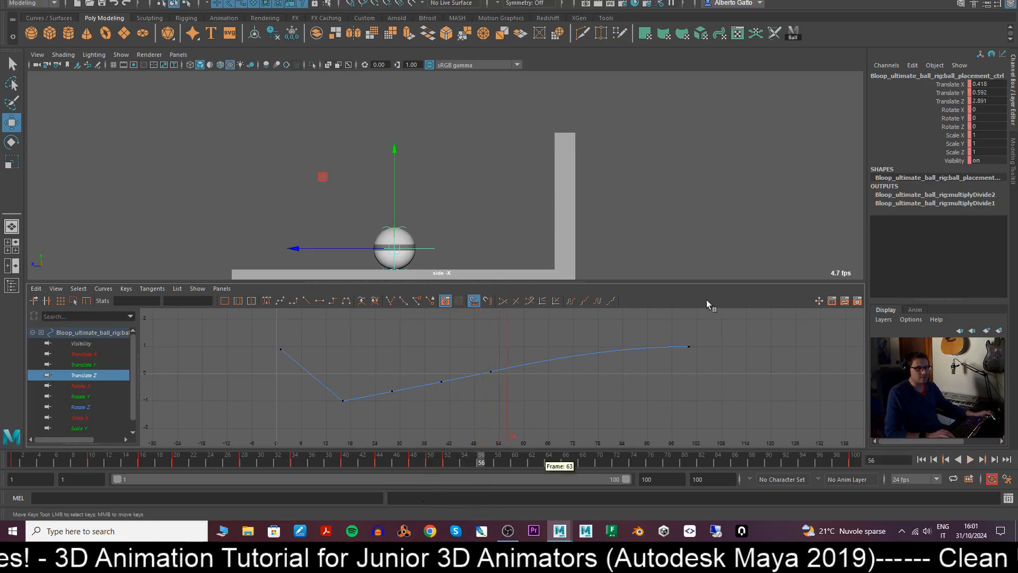
pyautogui.moveTo(711, 324); pyautogui.dragTo(673, 366)
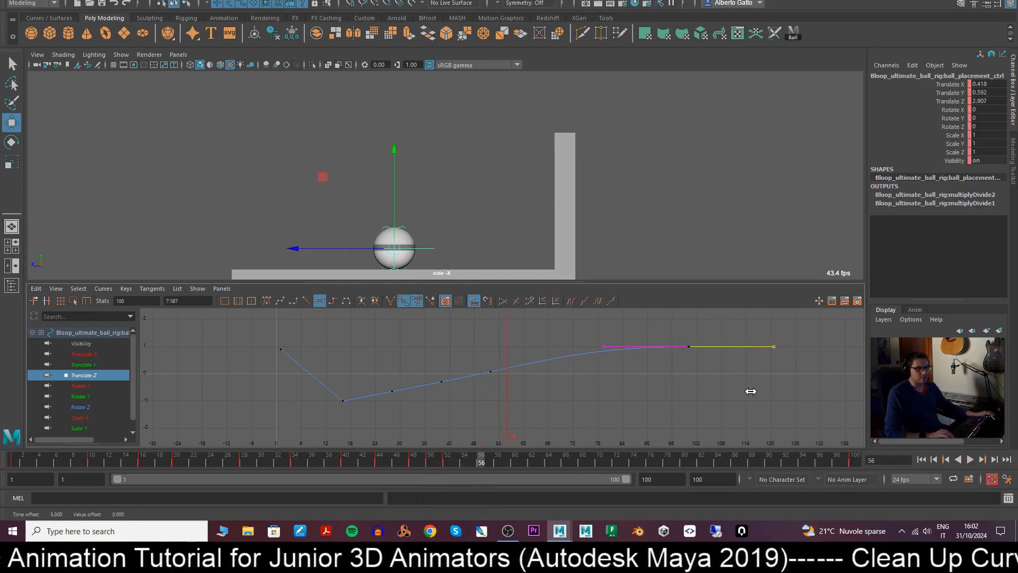
pyautogui.keyDown('shift'); pyautogui.moveTo(700, 336); pyautogui.dragTo(698, 382, button='middle'); pyautogui.keyUp('shift')
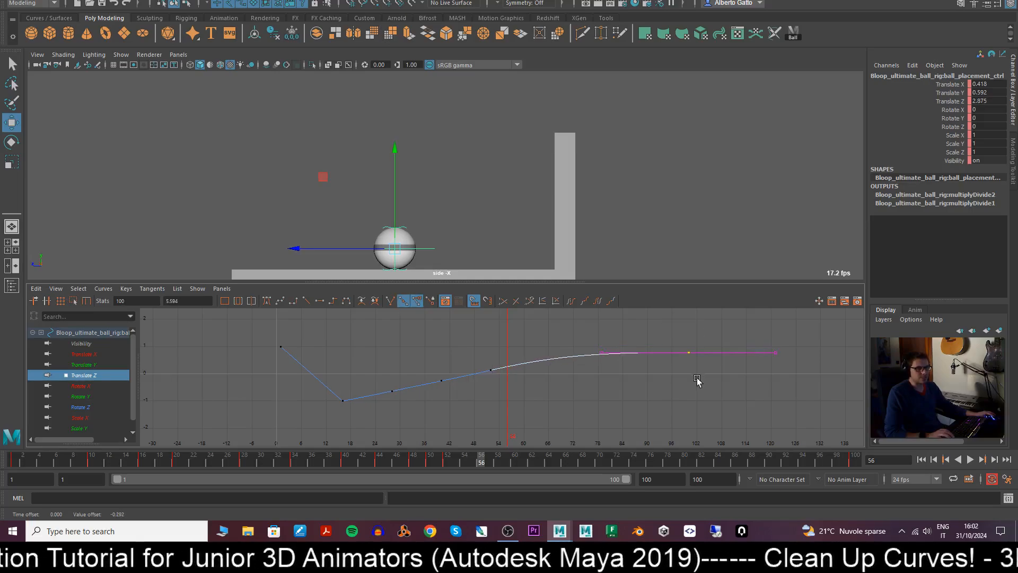
pyautogui.click(504, 373)
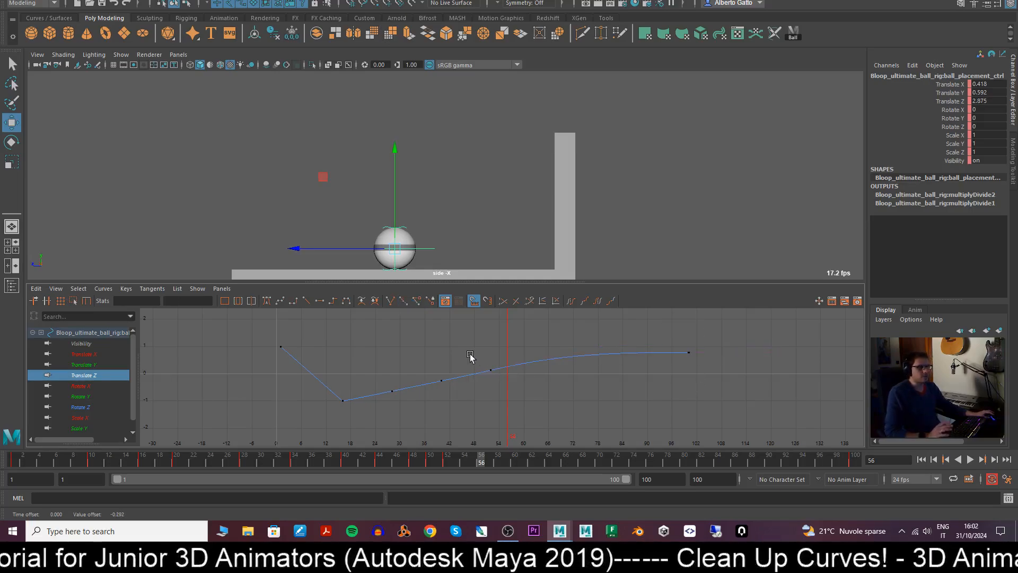
pyautogui.click(10, 462)
pyautogui.hotkey('alt', 'v')
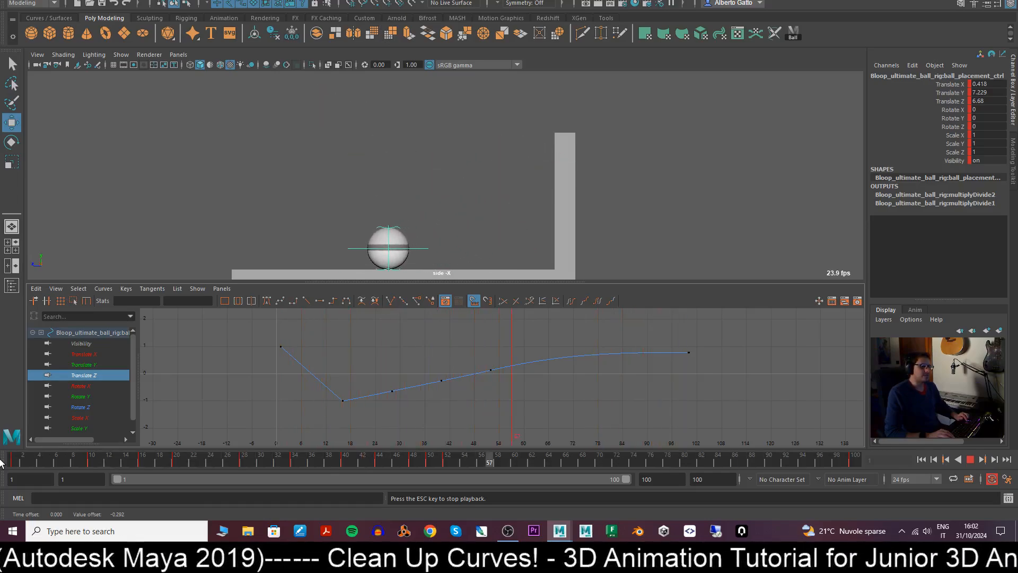
# - Delete the Translate Z key at frame 40 and replay the bounce from the start
pyautogui.press('Escape')
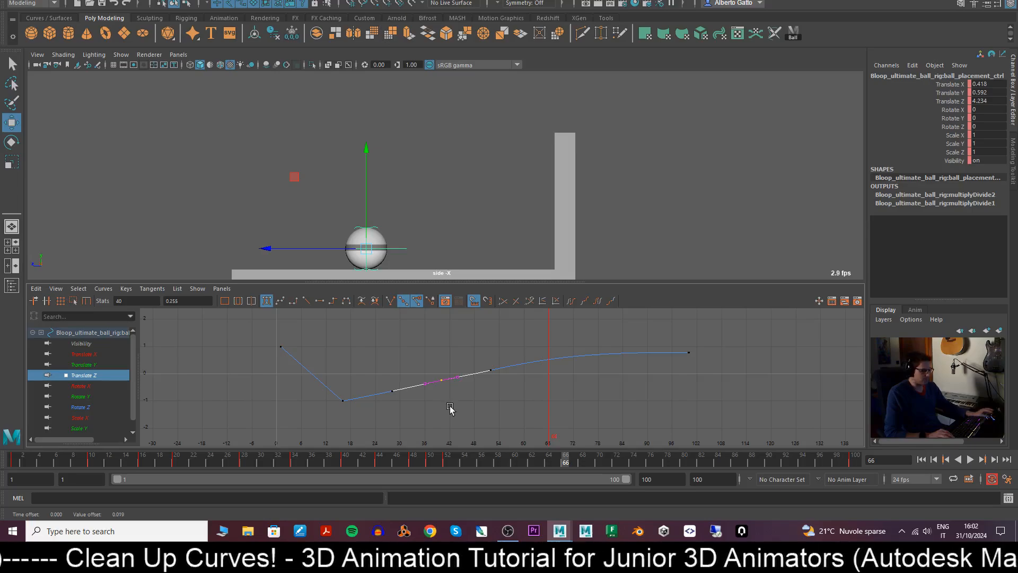
pyautogui.hotkey('alt', 'v')
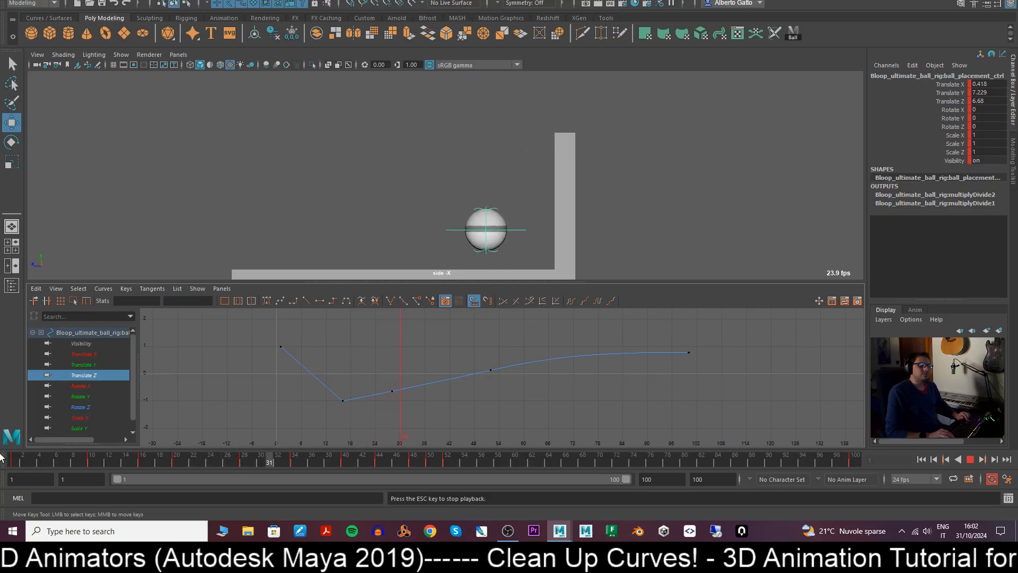
pyautogui.press('Escape')
pyautogui.hotkey('alt', 'v')
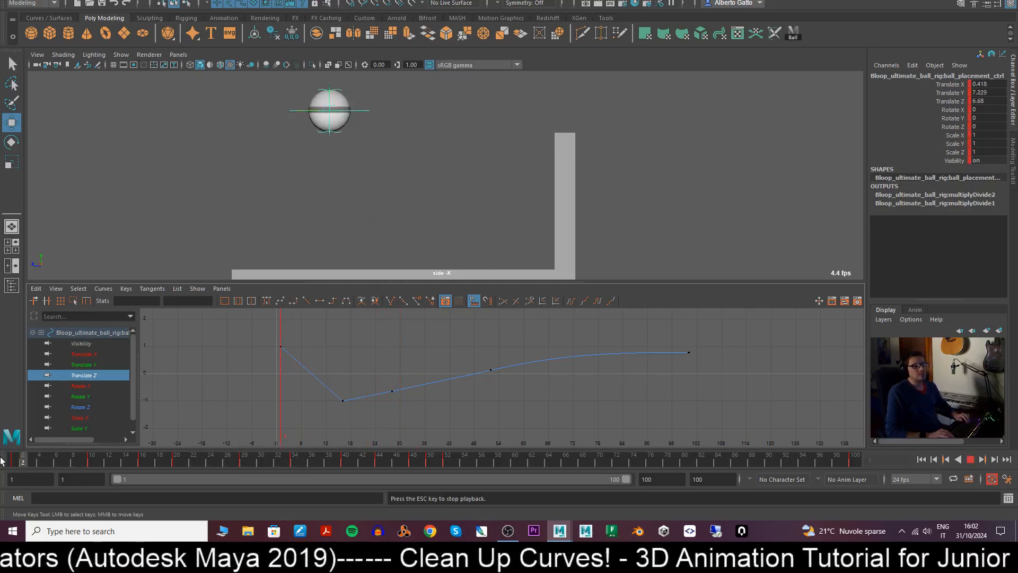
pyautogui.click(16, 459)
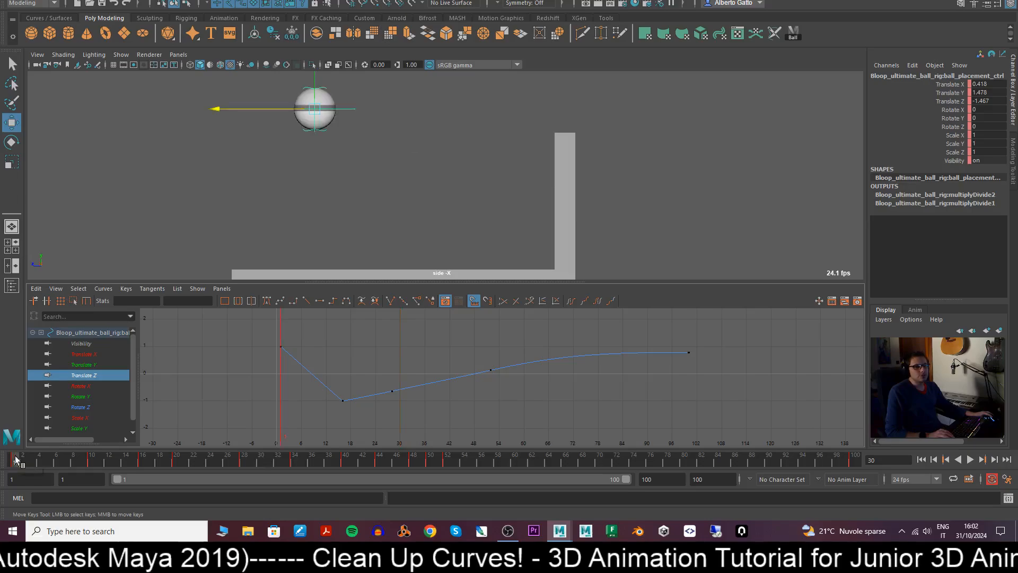
# - Deselect the ball and save the scene to the Desktop as a Maya ASCII file named balltest
pyautogui.click(672, 179)
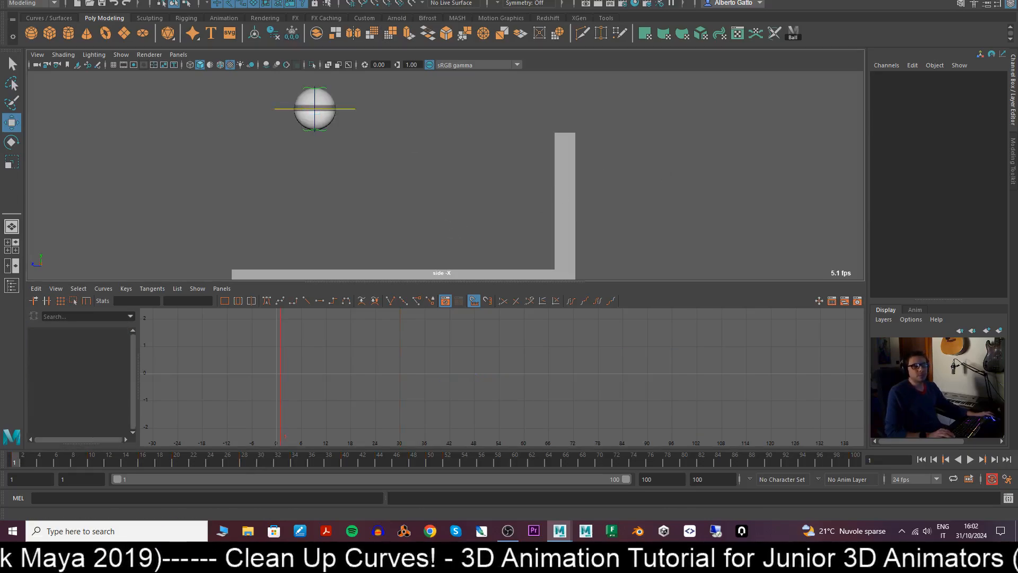
pyautogui.click(18, 7)
pyautogui.click(43, 41)
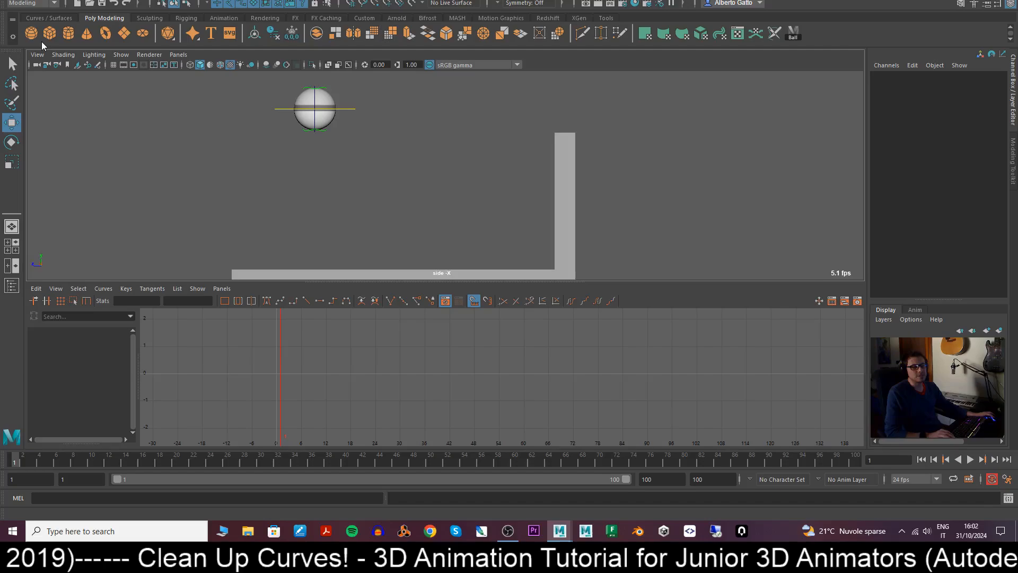
pyautogui.click(187, 105)
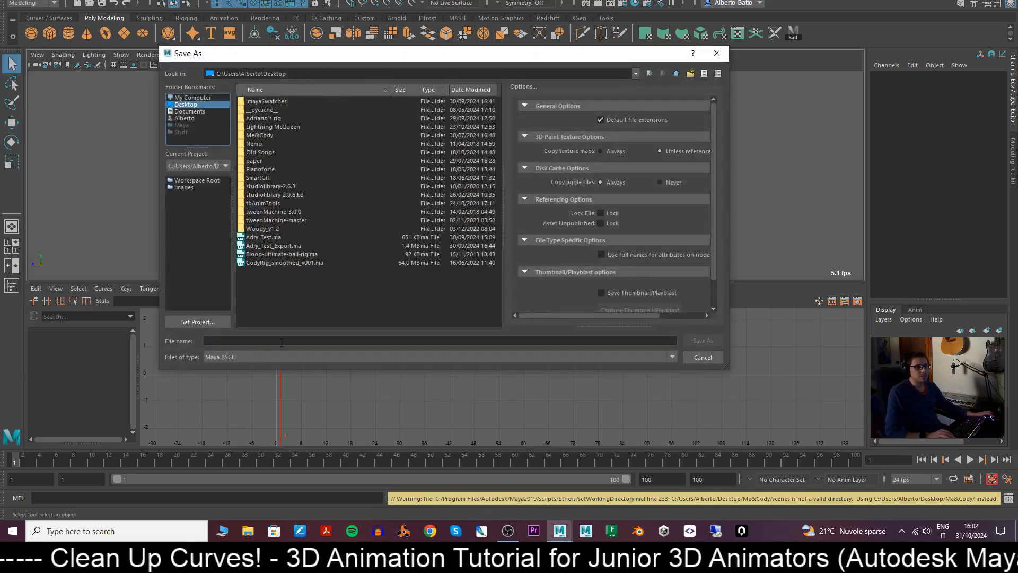
pyautogui.click(249, 341)
pyautogui.write('balltest')
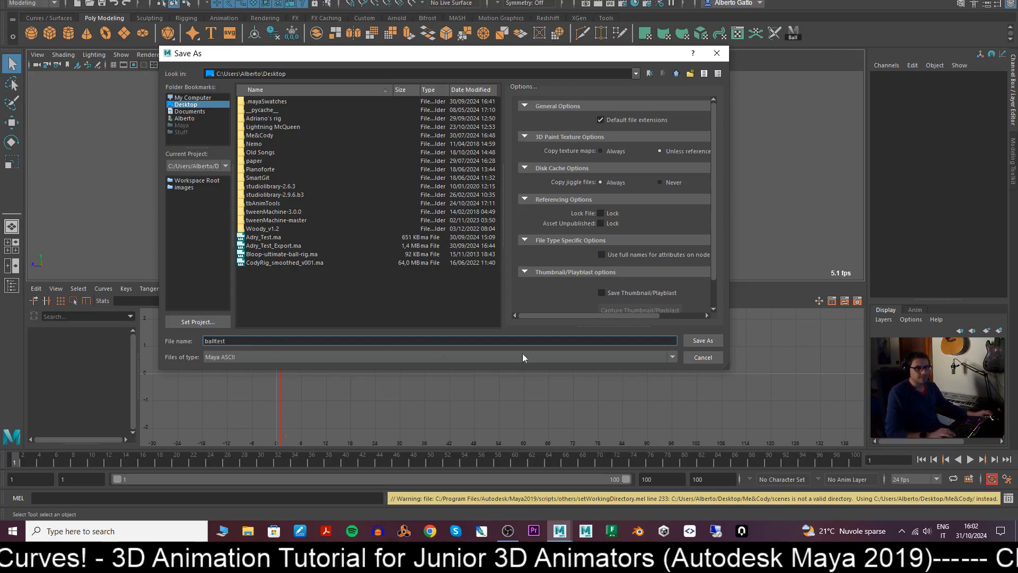
pyautogui.click(702, 340)
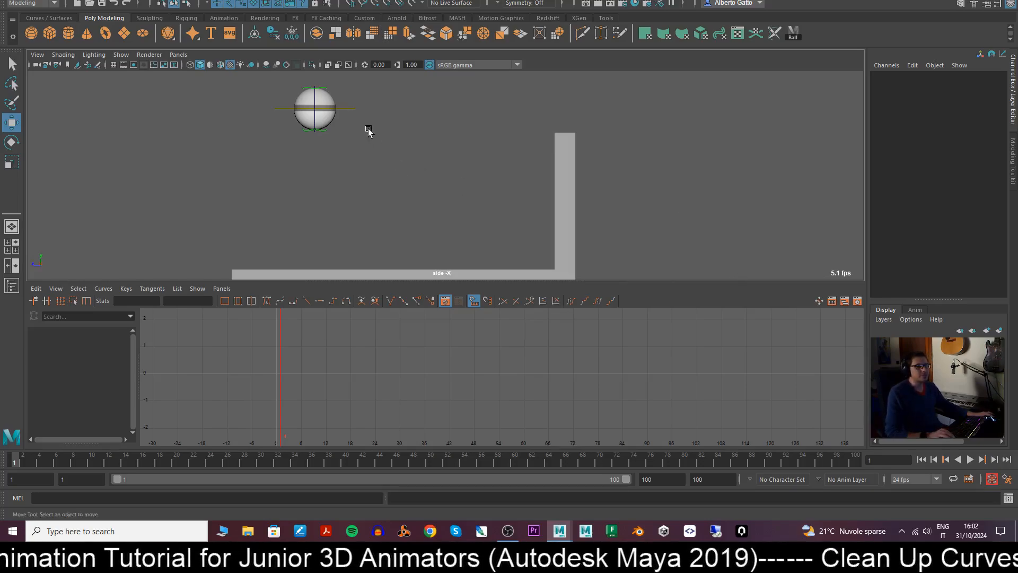
# - Select the ball's placement control and isolate its Rotate X curve, ready for rotating
pyautogui.click(354, 110)
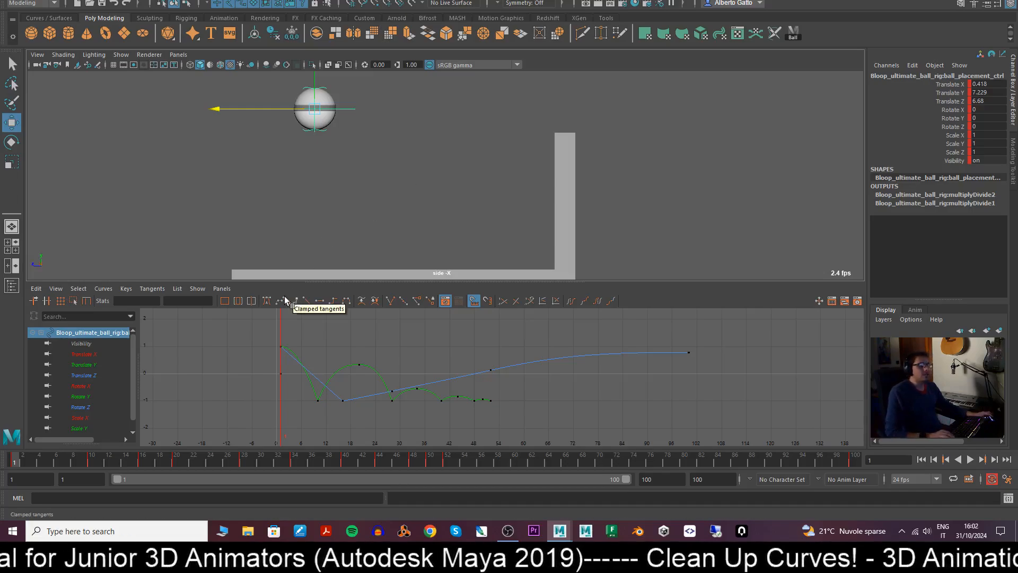
pyautogui.click(951, 110)
pyautogui.press('e')
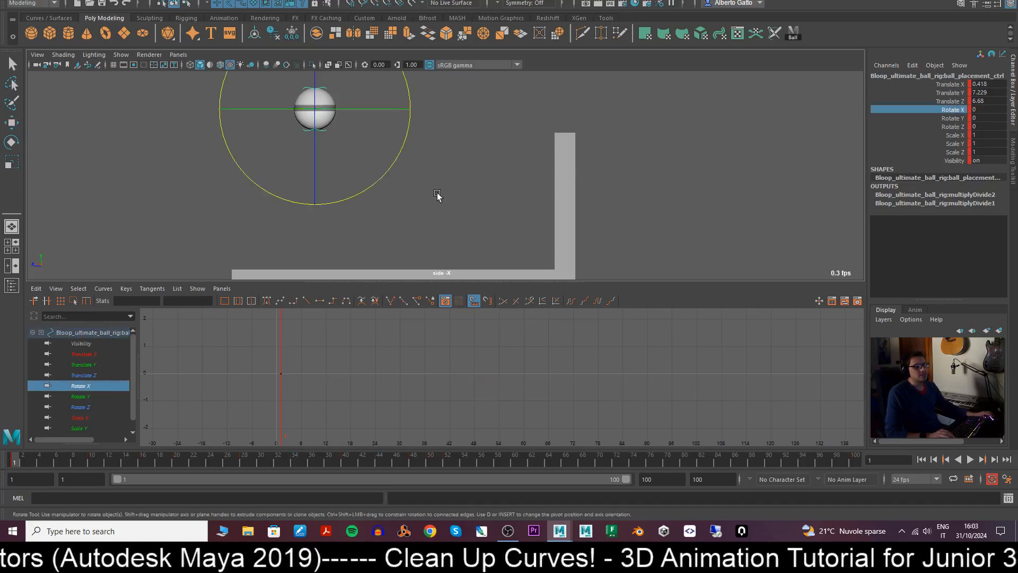
# - Try rotating the ball about X in both directions at frame 1, undoing each rotation
pyautogui.moveTo(522, 196); pyautogui.dragTo(410, 206, button='middle')
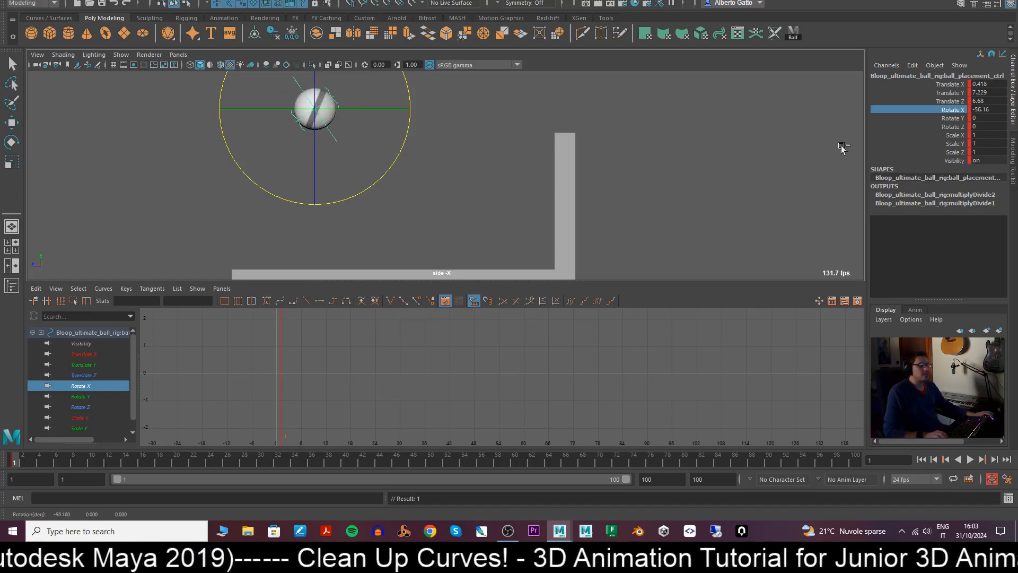
pyautogui.hotkey('ctrl', 'z')
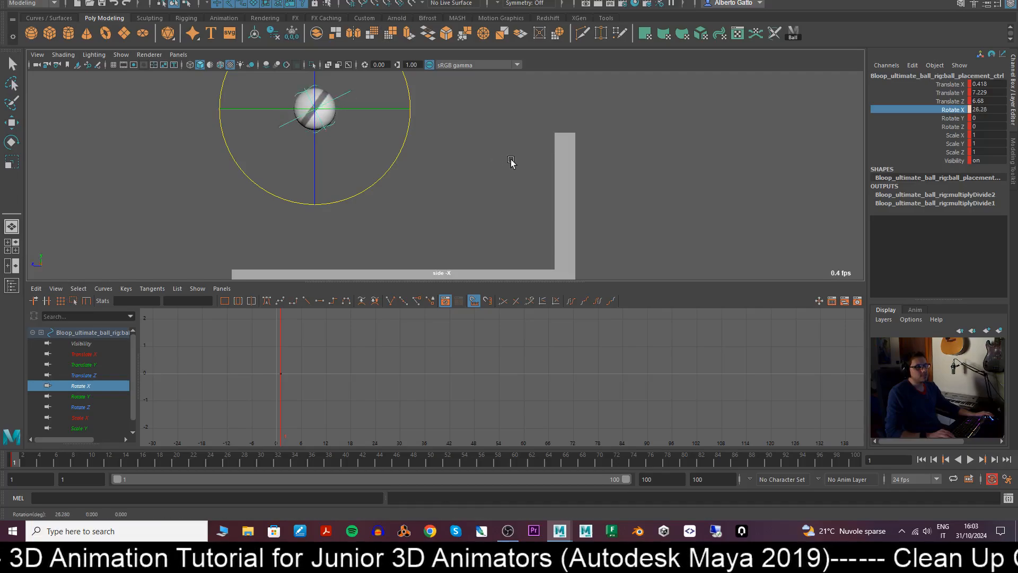
pyautogui.moveTo(510, 160); pyautogui.dragTo(596, 207, button='middle')
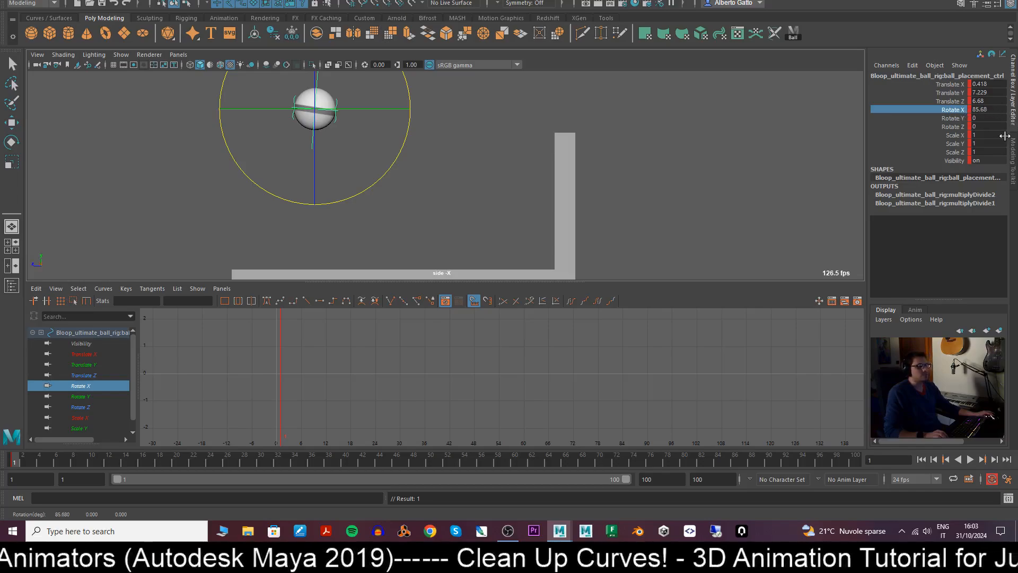
pyautogui.hotkey('ctrl', 'z')
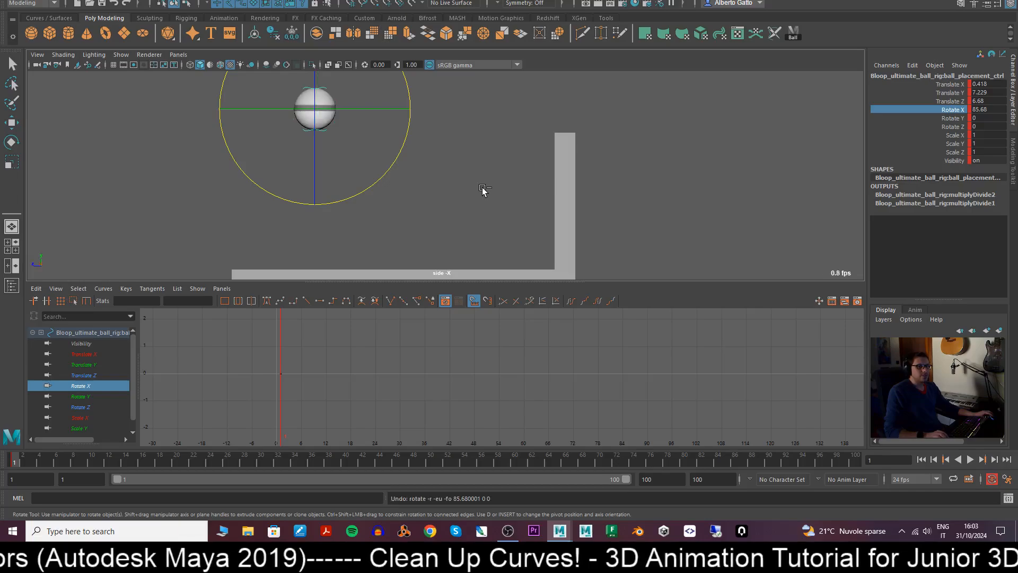
# - Key a negative Rotate X spin on the ball at the wall contact on frame 16
pyautogui.moveTo(18, 462); pyautogui.dragTo(140, 465)
pyautogui.press('e')
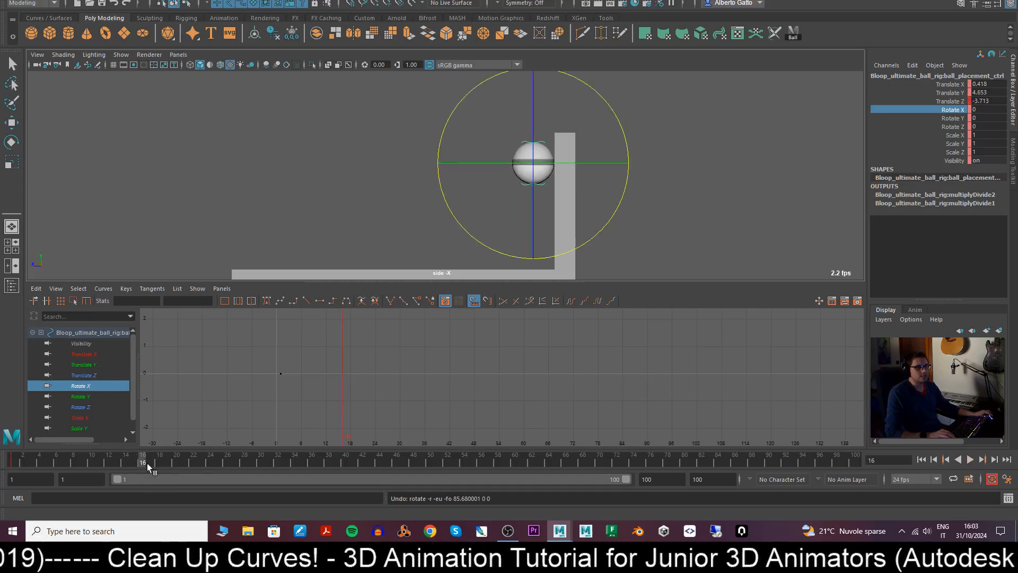
pyautogui.moveTo(332, 177); pyautogui.dragTo(575, 187, button='middle')
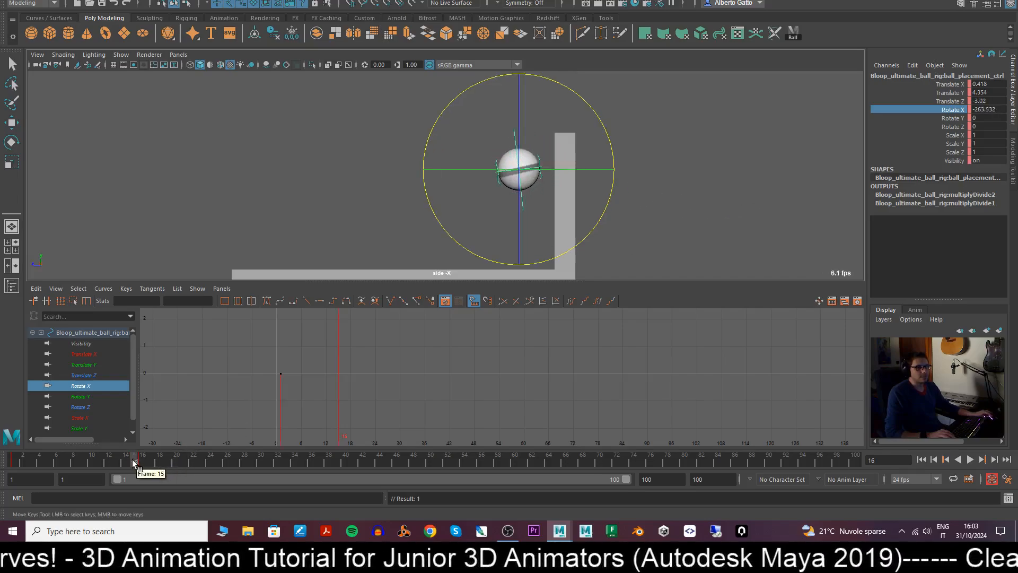
# - Check the ball's spin around the wall contact, refresh the Rotate X curve display, and select its keys at frames 1 and 16
pyautogui.moveTo(136, 464)
pyautogui.mouseDown()
pyautogui.moveTo(11, 462)
pyautogui.moveTo(45, 451)
pyautogui.moveTo(170, 457)
pyautogui.moveTo(24, 462)
pyautogui.moveTo(145, 465)
pyautogui.mouseUp()
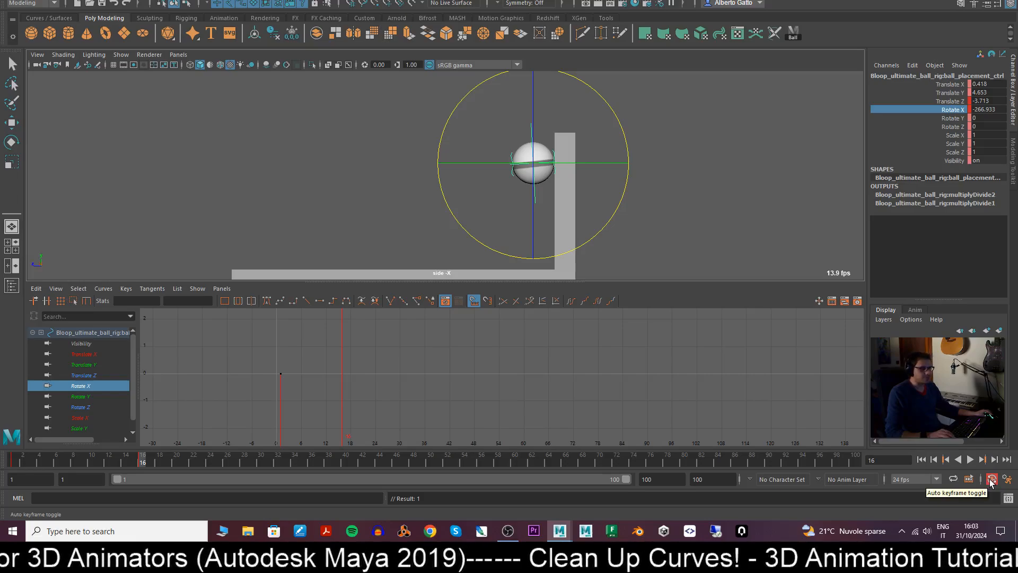
pyautogui.click(991, 480)
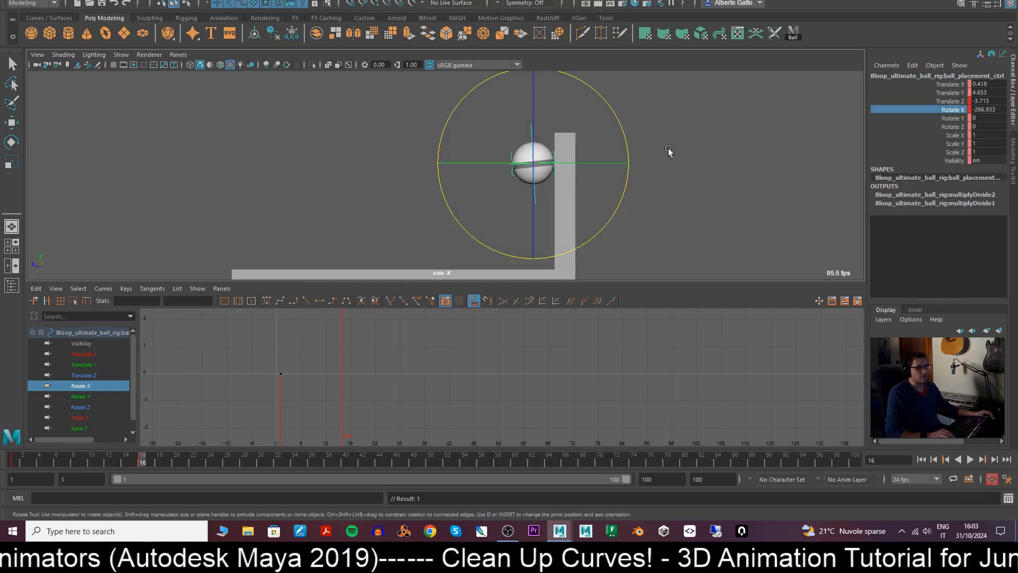
pyautogui.click(142, 462)
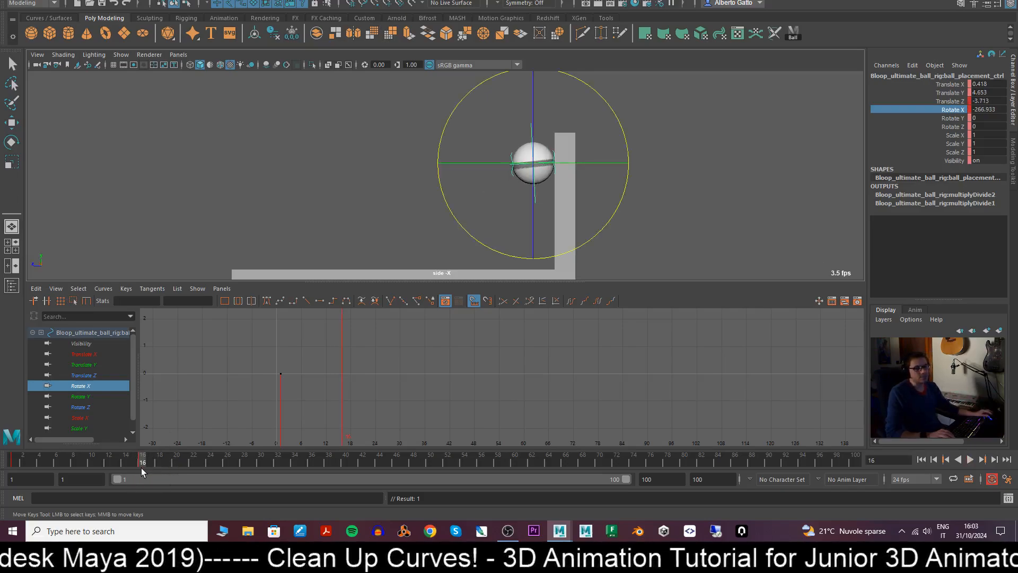
pyautogui.moveTo(138, 467)
pyautogui.mouseDown()
pyautogui.moveTo(26, 466)
pyautogui.moveTo(134, 465)
pyautogui.mouseUp()
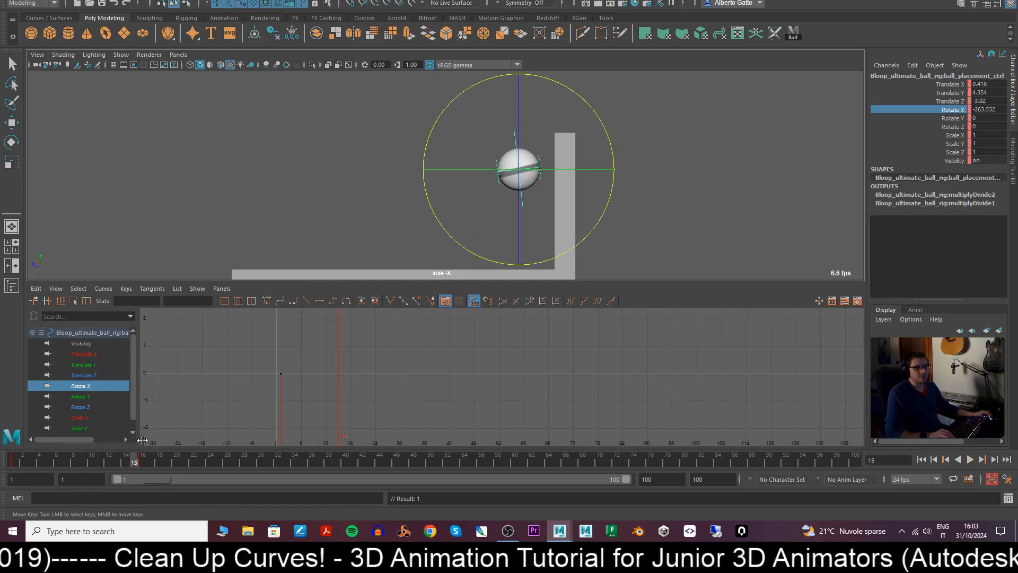
pyautogui.click(101, 385)
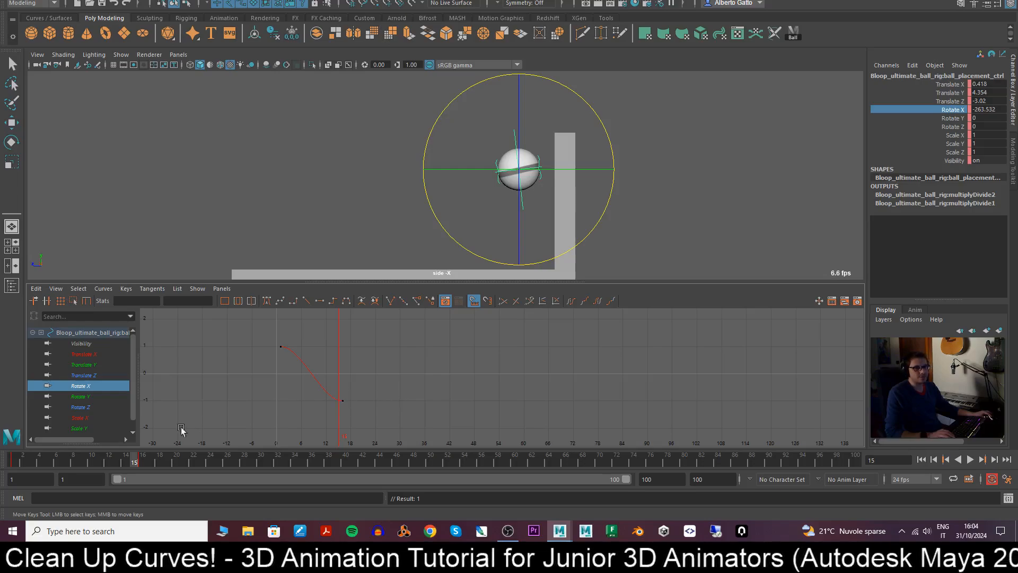
pyautogui.click(142, 466)
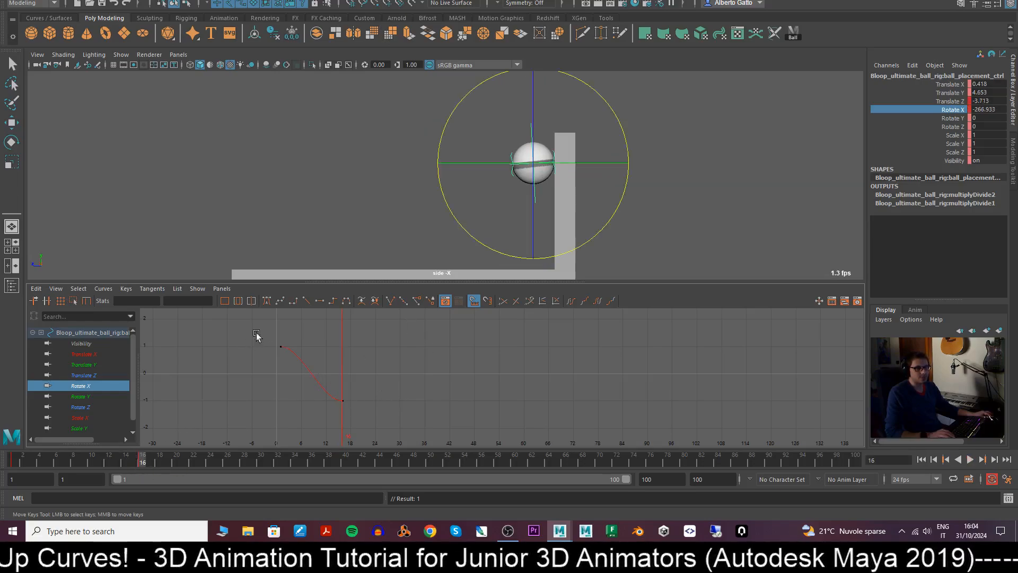
pyautogui.moveTo(256, 336); pyautogui.dragTo(371, 416)
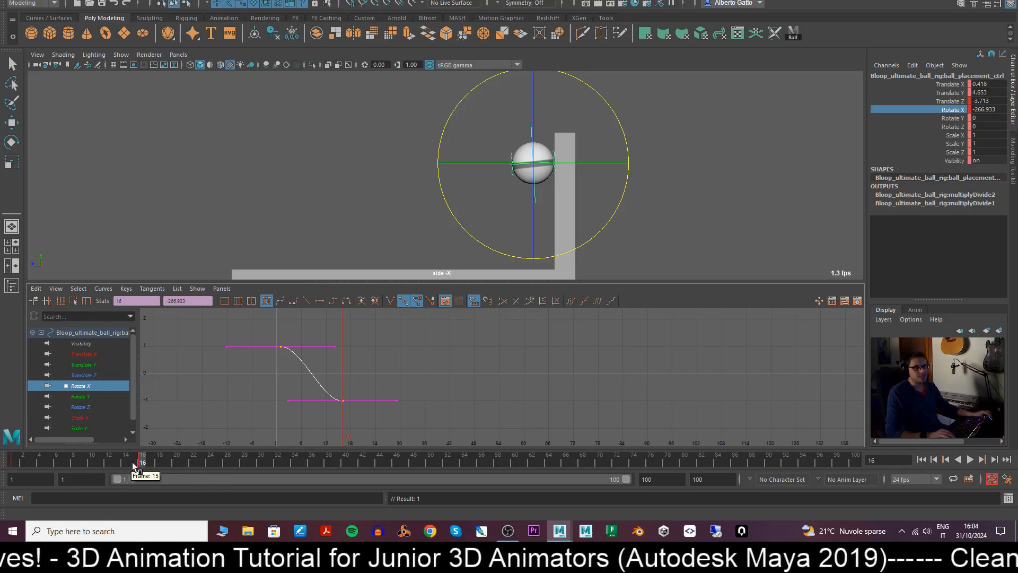
# - Rotate the ball to a Rotate X of -329.213 and key it at the floor contact on frame 28
pyautogui.hotkey('alt', 'v')
pyautogui.moveTo(141, 472); pyautogui.dragTo(244, 481)
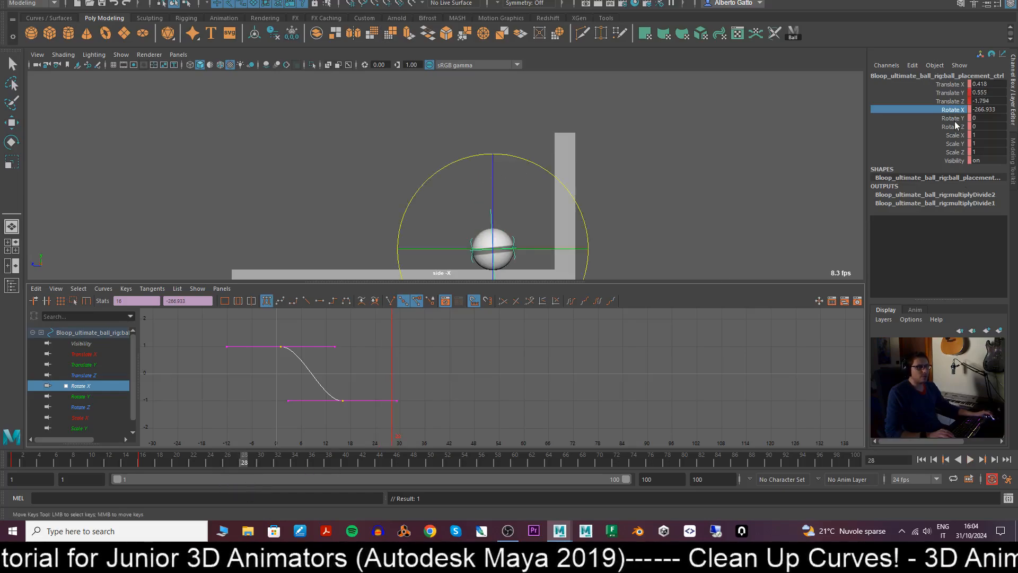
pyautogui.moveTo(699, 177); pyautogui.dragTo(775, 185, button='middle')
pyautogui.press('s')
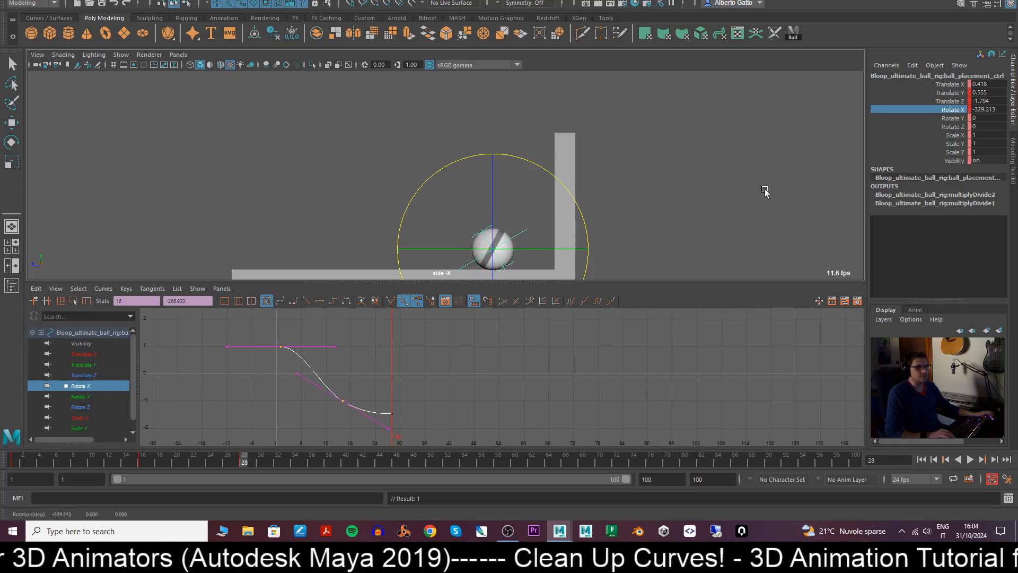
# - Review the motion back to the wall contact and give the Rotate X key at frame 16 linear tangents
pyautogui.hotkey('alt', 'v')
pyautogui.moveTo(183, 463); pyautogui.dragTo(143, 464)
pyautogui.click(372, 391)
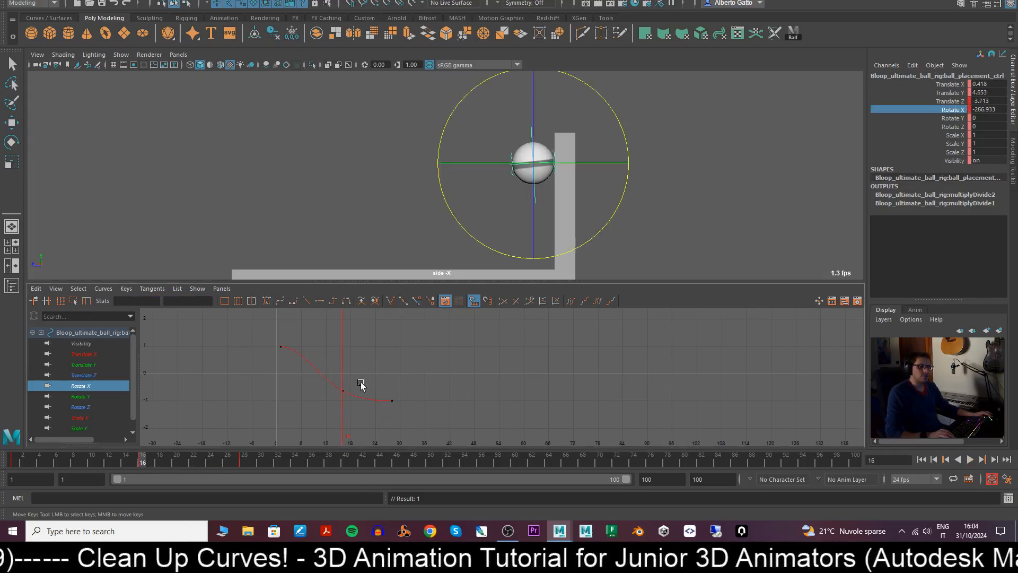
pyautogui.moveTo(359, 387); pyautogui.dragTo(329, 409)
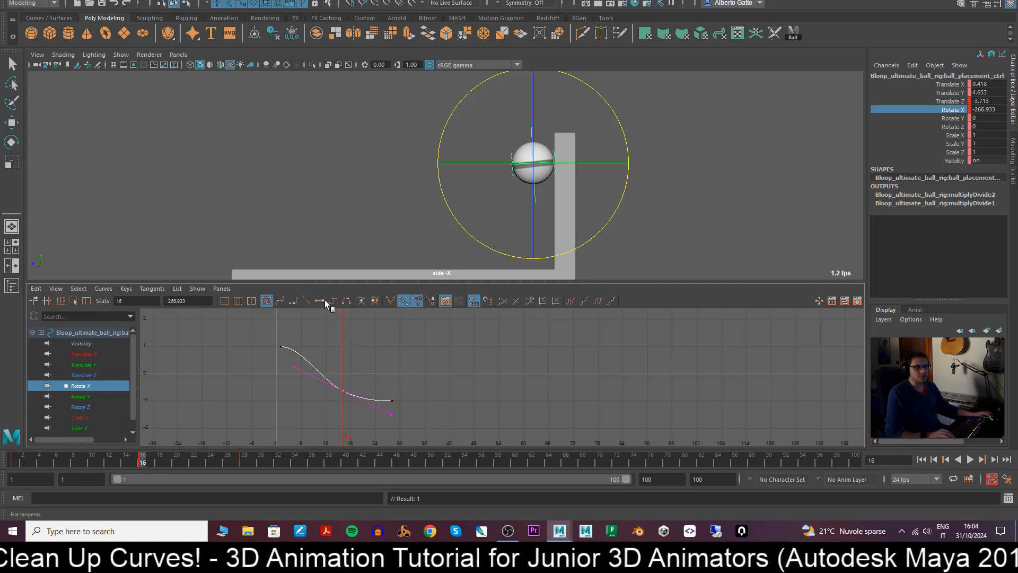
pyautogui.click(306, 301)
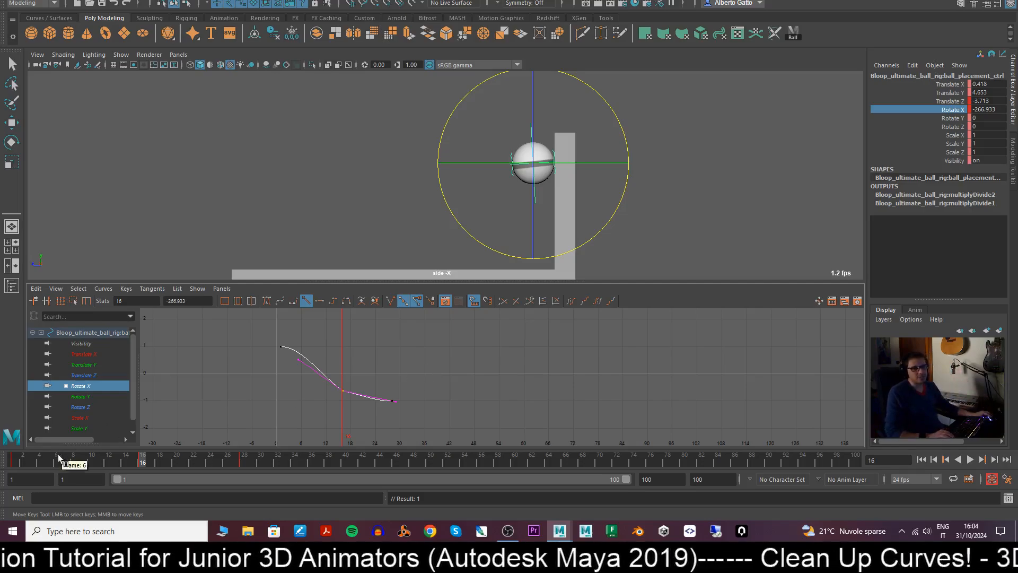
# - Key a reversed Rotate X spin at frame 38 and lower that key's value to -304.698
pyautogui.hotkey('alt', 'v')
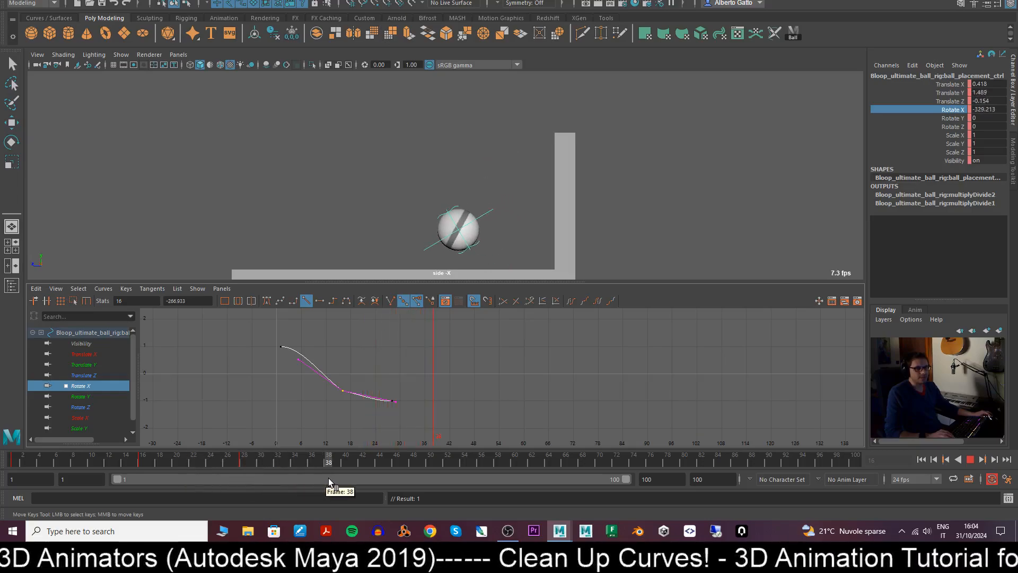
pyautogui.hotkey('alt', 'v')
pyautogui.press('e')
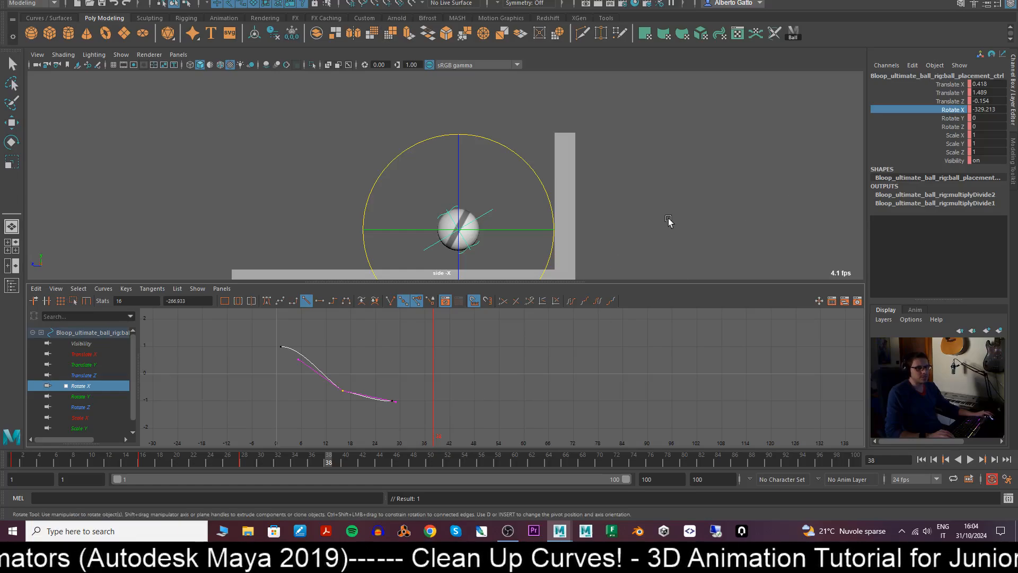
pyautogui.moveTo(677, 220); pyautogui.dragTo(575, 234, button='middle')
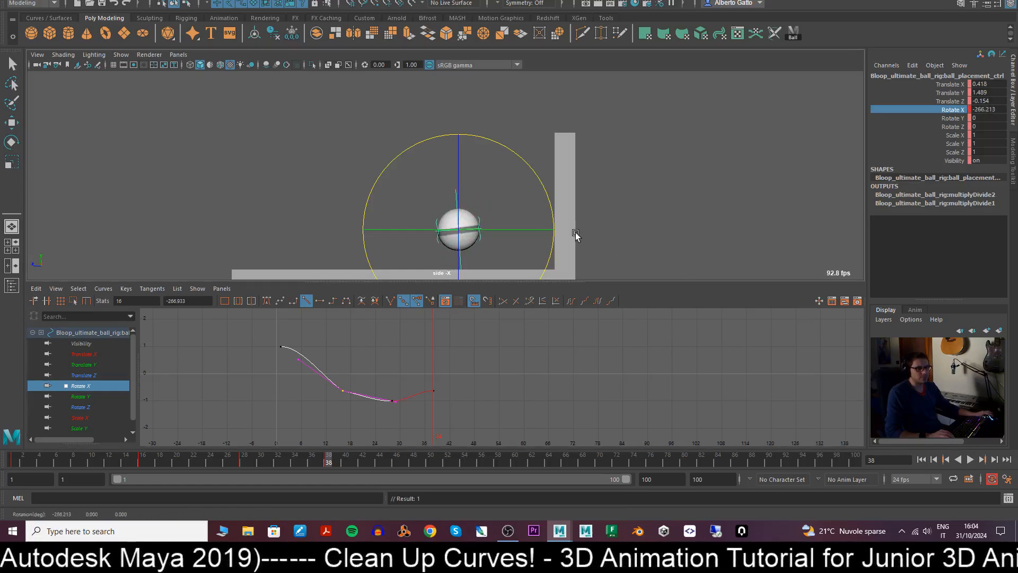
pyautogui.moveTo(191, 460); pyautogui.dragTo(329, 466)
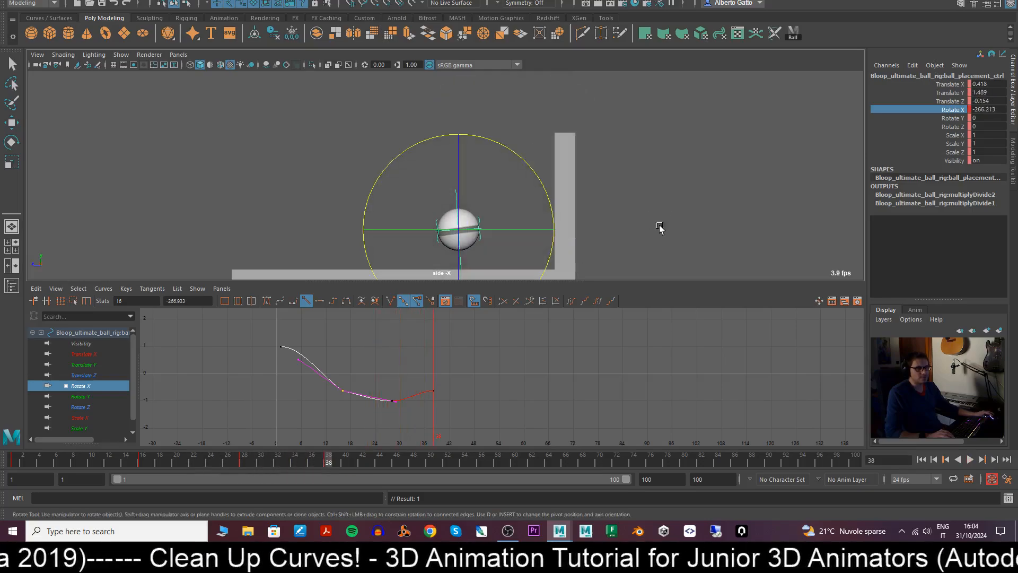
pyautogui.moveTo(416, 377); pyautogui.dragTo(447, 416)
pyautogui.moveTo(448, 413); pyautogui.dragTo(450, 422, button='middle')
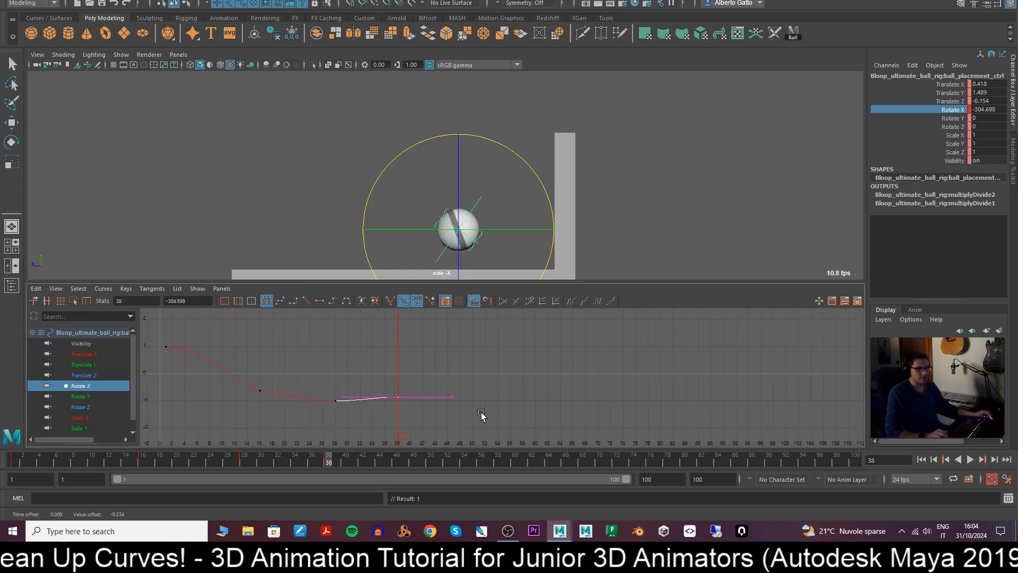
# - Give the Rotate X key at frame 28 linear tangents and move the frame 38 key to frame 40
pyautogui.keyDown('alt'); pyautogui.moveTo(481, 413); pyautogui.dragTo(508, 375, button='right'); pyautogui.keyUp('alt')
pyautogui.moveTo(219, 468); pyautogui.dragTo(243, 470)
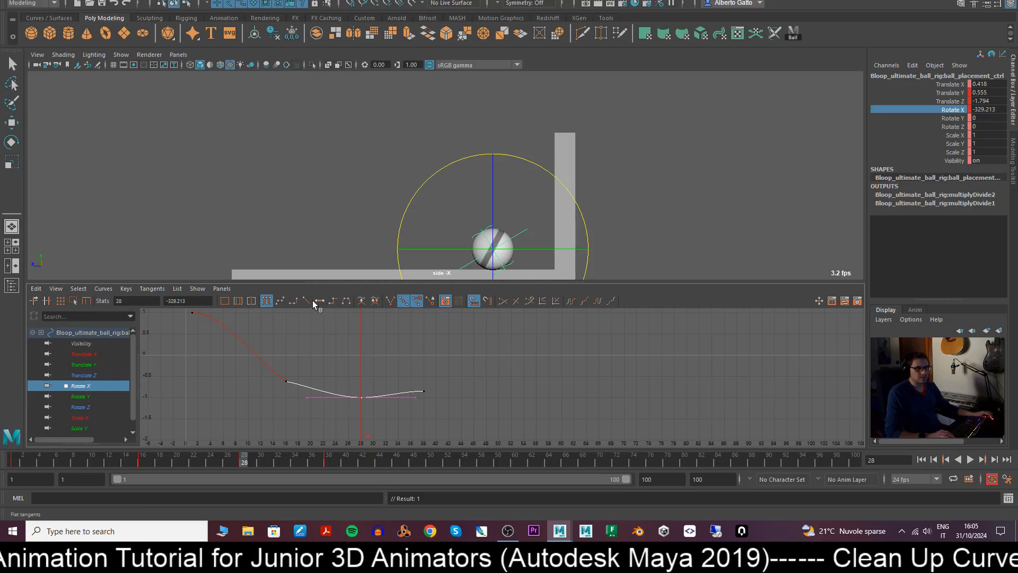
pyautogui.moveTo(258, 464); pyautogui.dragTo(347, 467)
pyautogui.click(425, 391)
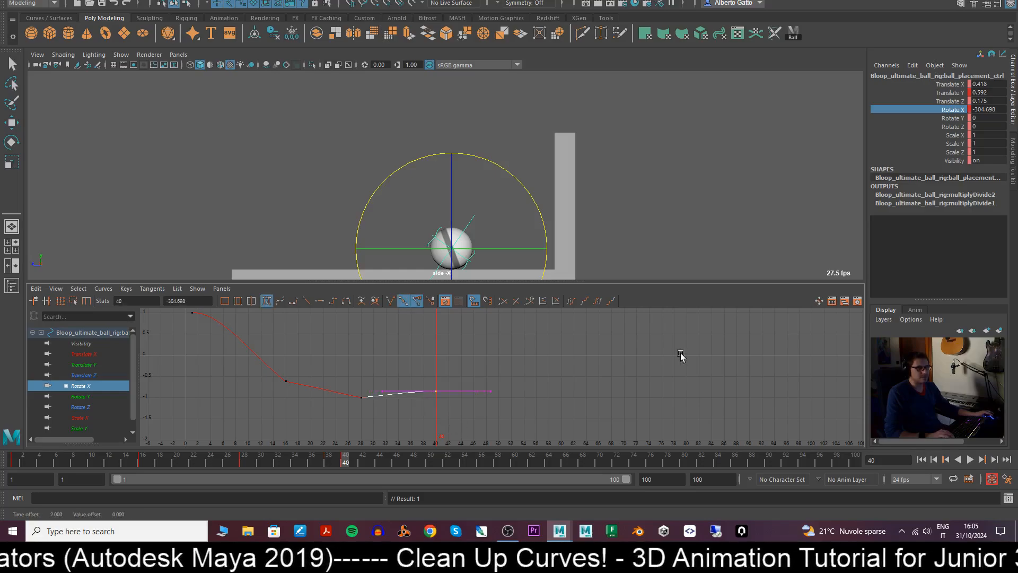
# - Key Rotate X at -291.378 on frame 48 and remove the key at frame 40
pyautogui.moveTo(284, 467); pyautogui.dragTo(413, 481)
pyautogui.press('e')
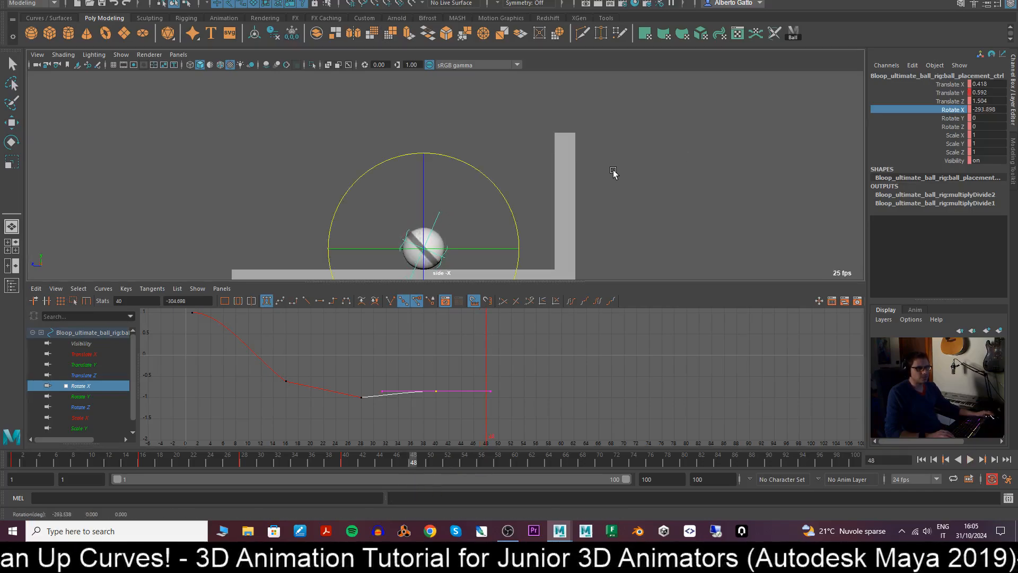
pyautogui.click(616, 350)
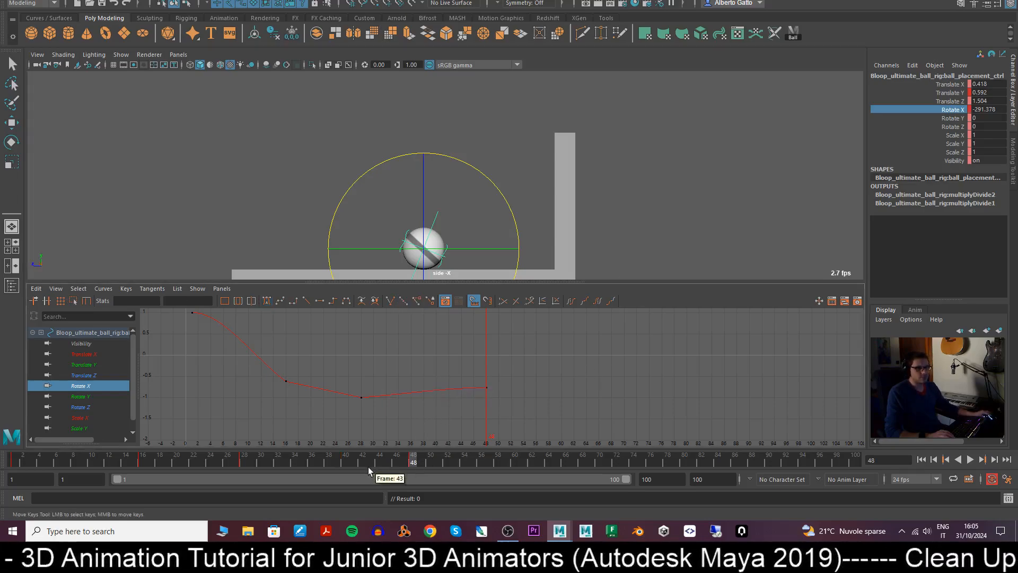
# - Rotate the ball slightly further at frame 52 and key Rotate X at -288.858
pyautogui.moveTo(417, 463); pyautogui.dragTo(445, 463)
pyautogui.press('e')
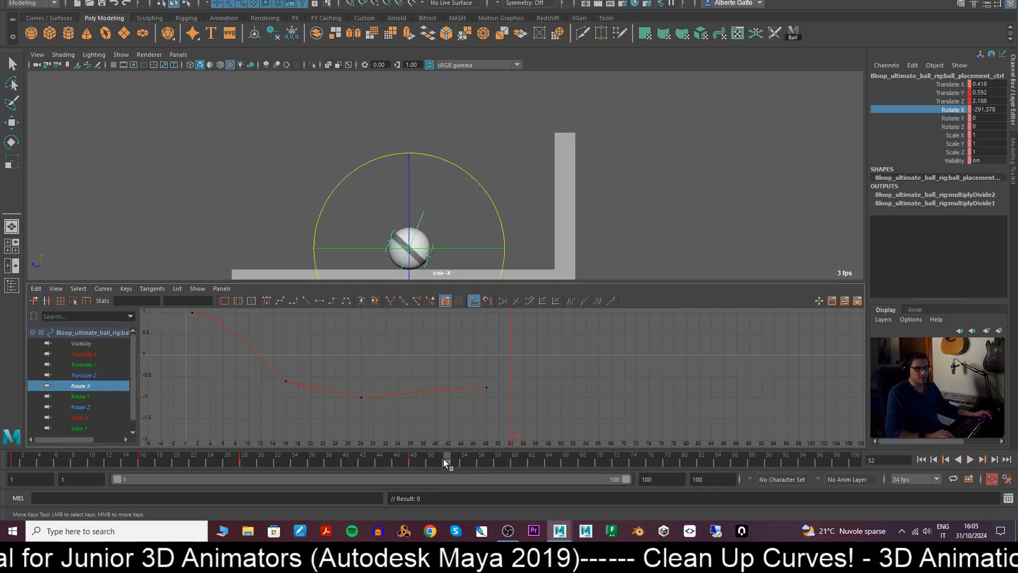
pyautogui.press('s')
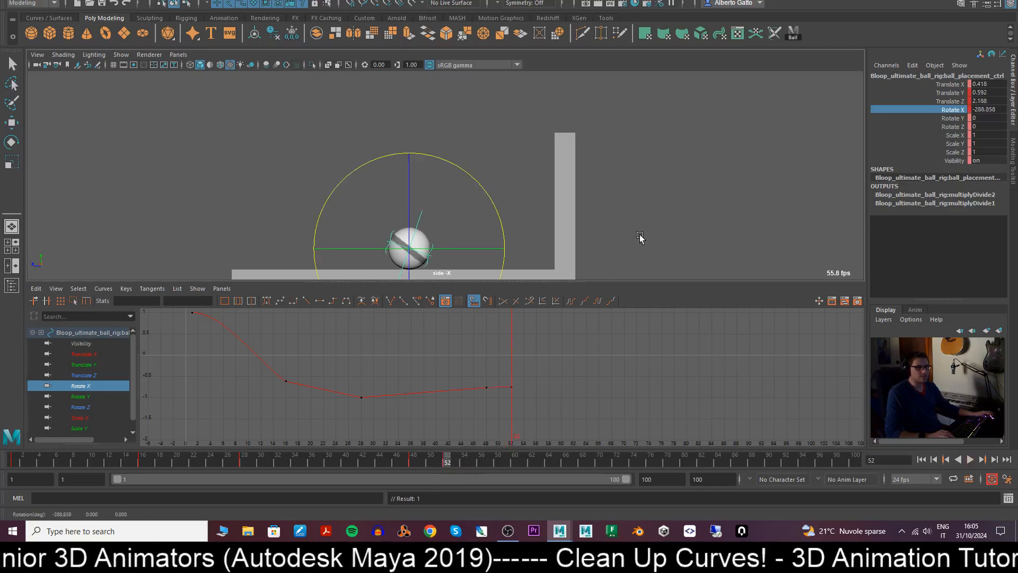
pyautogui.moveTo(454, 463)
pyautogui.mouseDown()
pyautogui.moveTo(486, 462)
pyautogui.moveTo(422, 463)
pyautogui.moveTo(447, 462)
pyautogui.mouseUp()
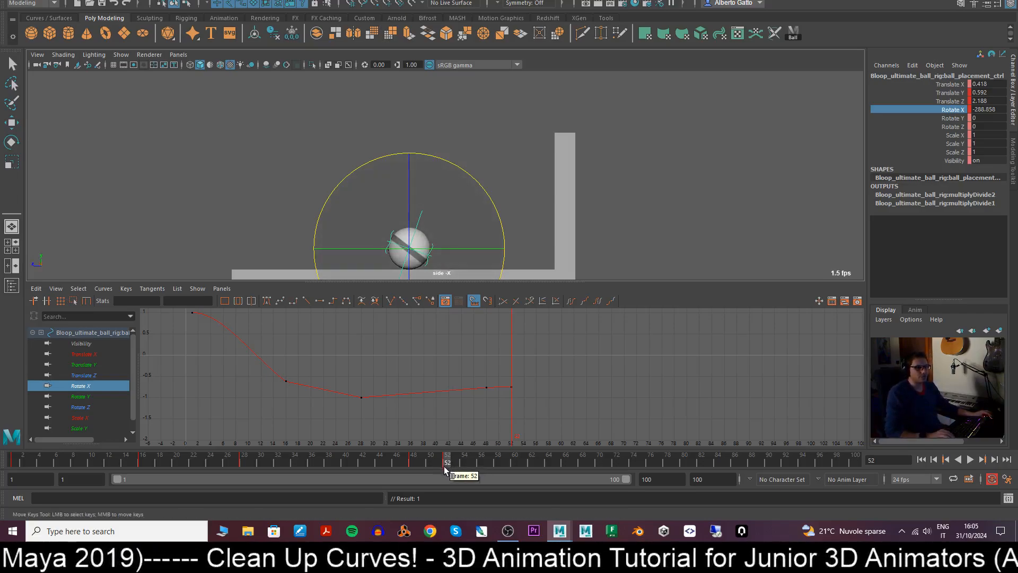
# - Key the ball's rolling rotation at frame 100 and raise that Rotate X key to -117.327
pyautogui.hotkey('alt', 'v')
pyautogui.moveTo(482, 469); pyautogui.dragTo(859, 466)
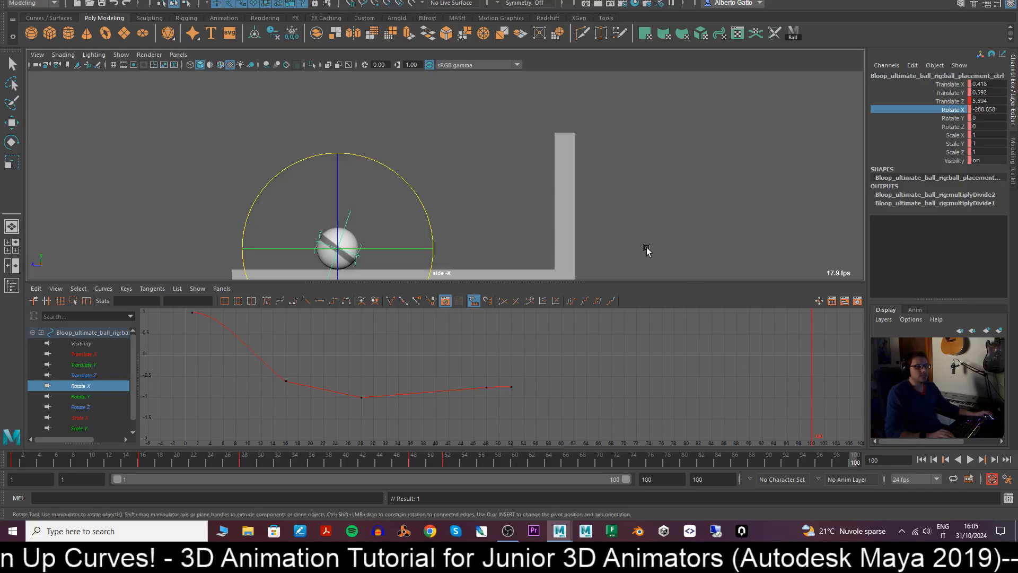
pyautogui.moveTo(648, 250); pyautogui.dragTo(698, 254, button='middle')
pyautogui.moveTo(771, 354); pyautogui.dragTo(822, 403)
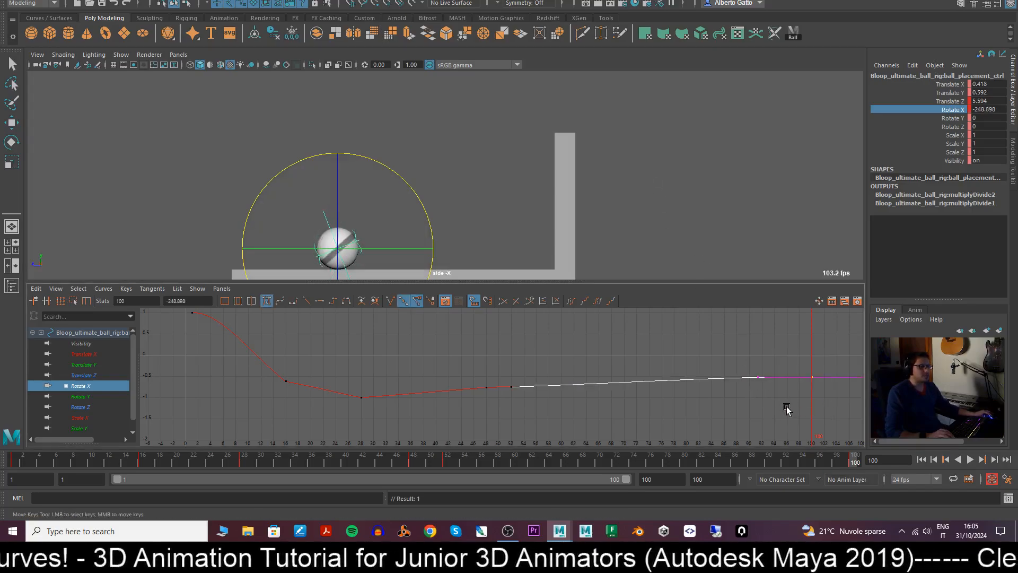
pyautogui.moveTo(790, 403); pyautogui.dragTo(769, 378, button='middle')
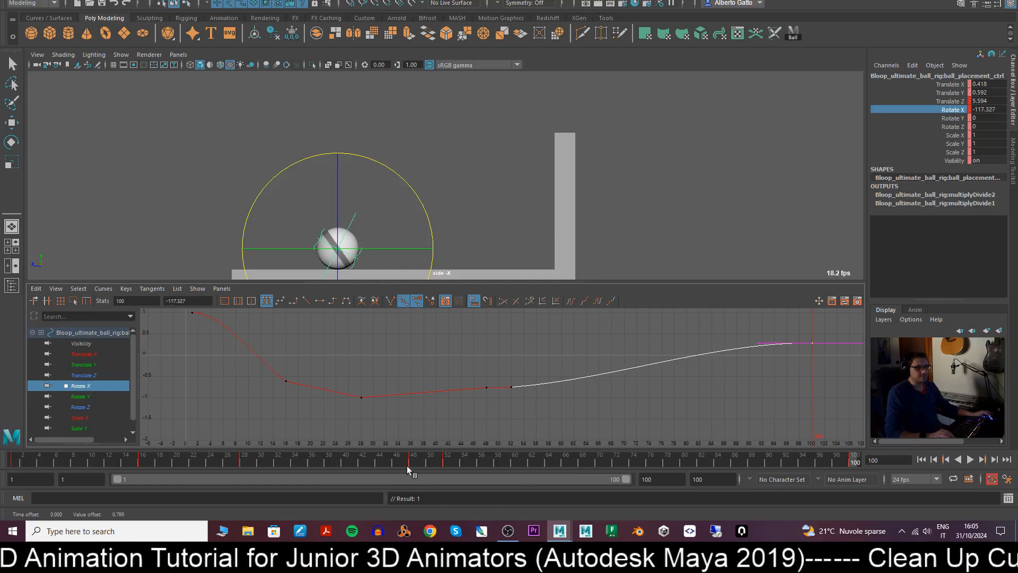
# - Make the Rotate X tangents at frame 52 linear, break them, and steepen the outgoing tangent into the roll
pyautogui.moveTo(406, 466); pyautogui.dragTo(447, 459)
pyautogui.click(506, 385)
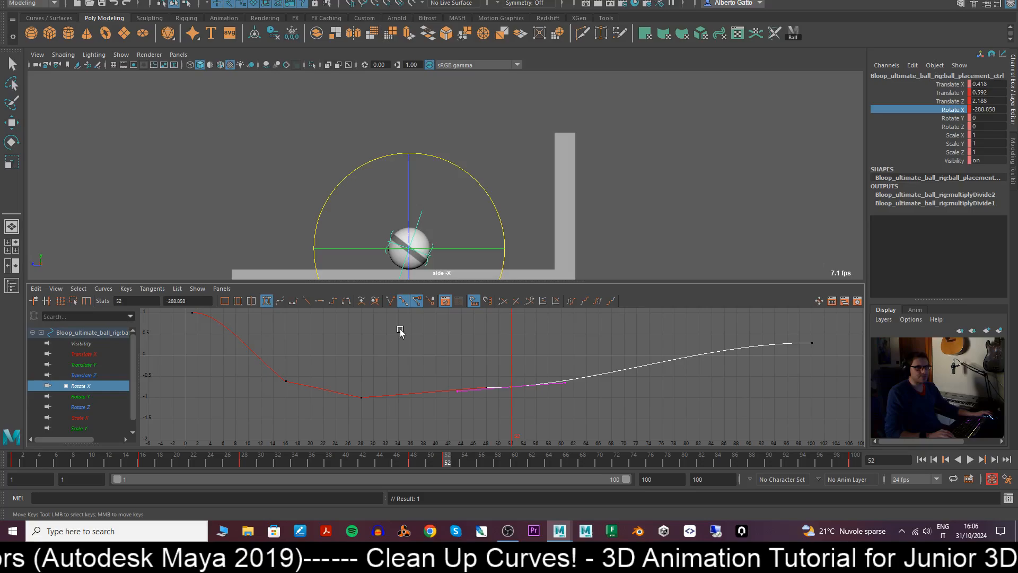
pyautogui.click(307, 300)
pyautogui.moveTo(450, 464)
pyautogui.mouseDown()
pyautogui.moveTo(484, 465)
pyautogui.moveTo(450, 460)
pyautogui.mouseUp()
pyautogui.press('e')
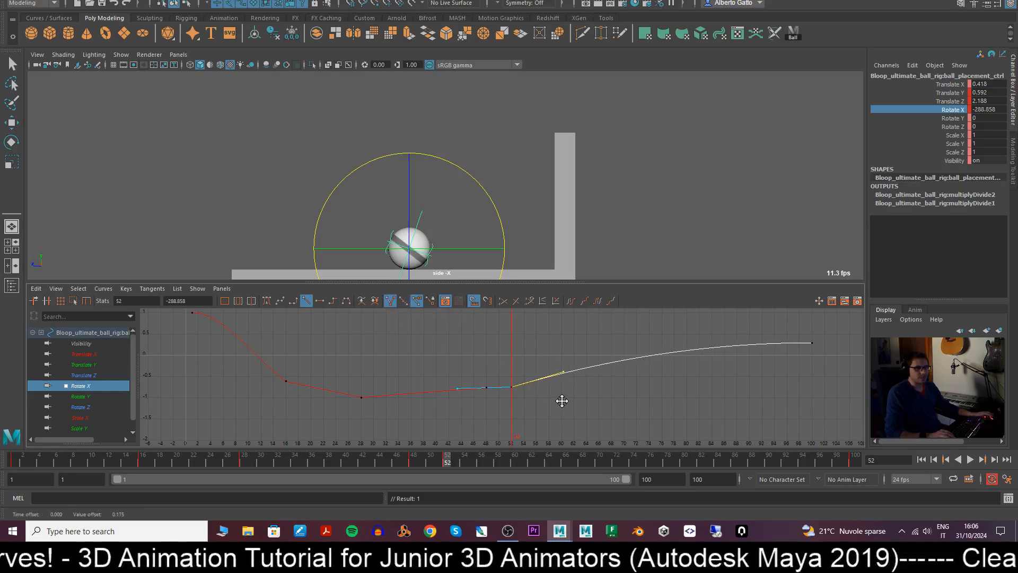
# - Review the final roll and lower the Rotate X key at frame 100 to -144.052
pyautogui.moveTo(449, 460); pyautogui.dragTo(777, 493)
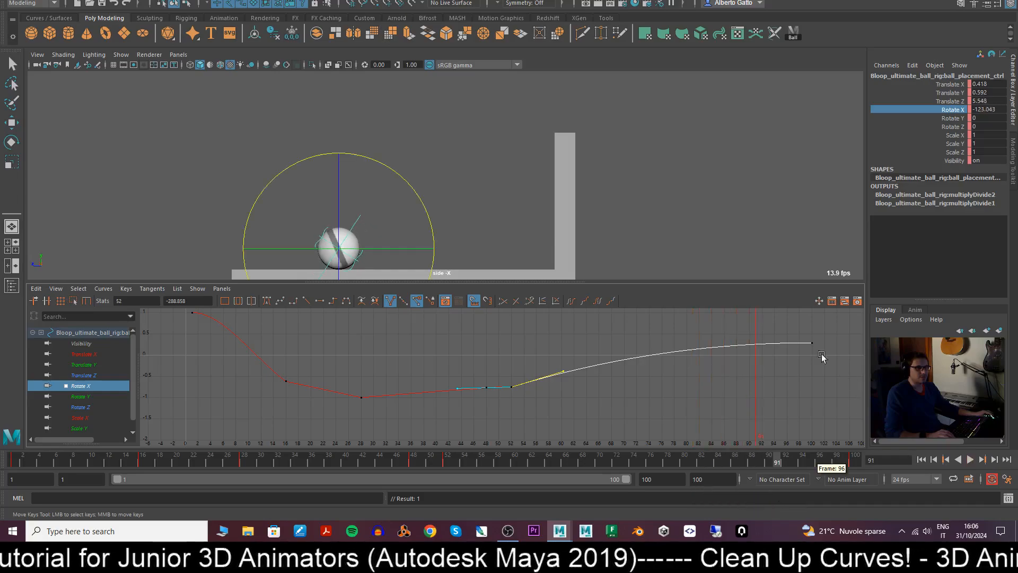
pyautogui.moveTo(798, 329); pyautogui.dragTo(826, 392)
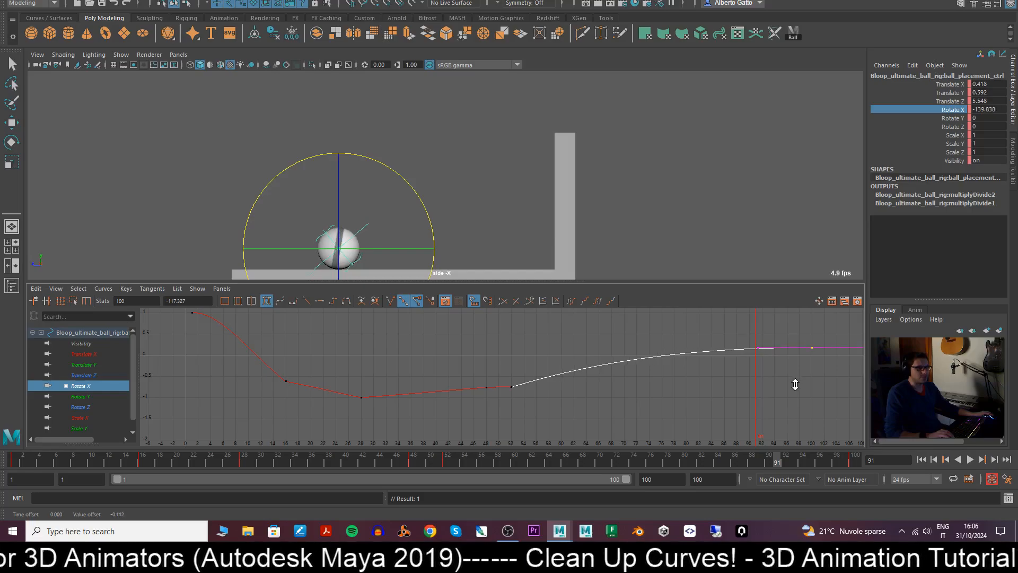
pyautogui.click(514, 383)
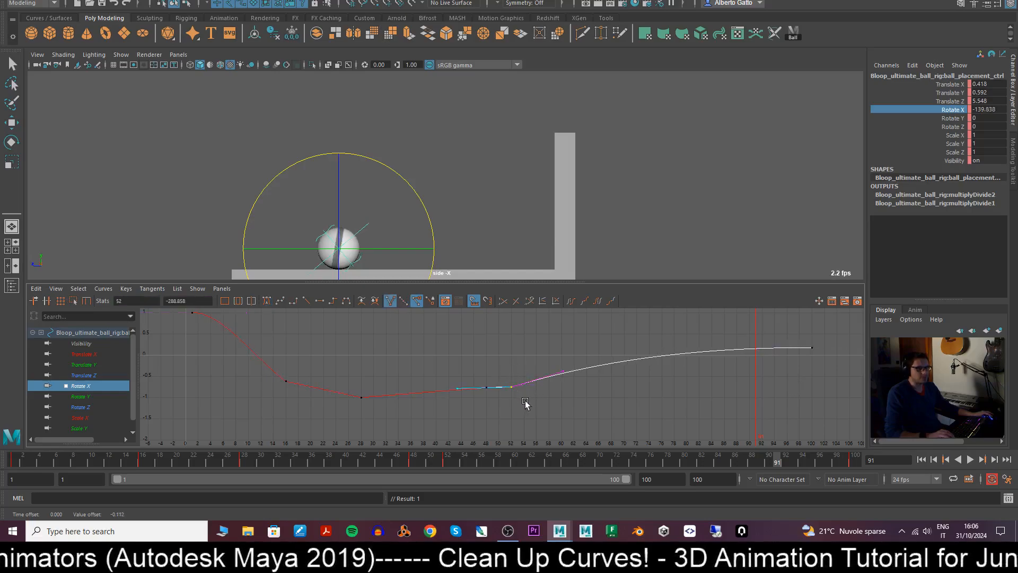
pyautogui.moveTo(447, 466); pyautogui.dragTo(864, 472)
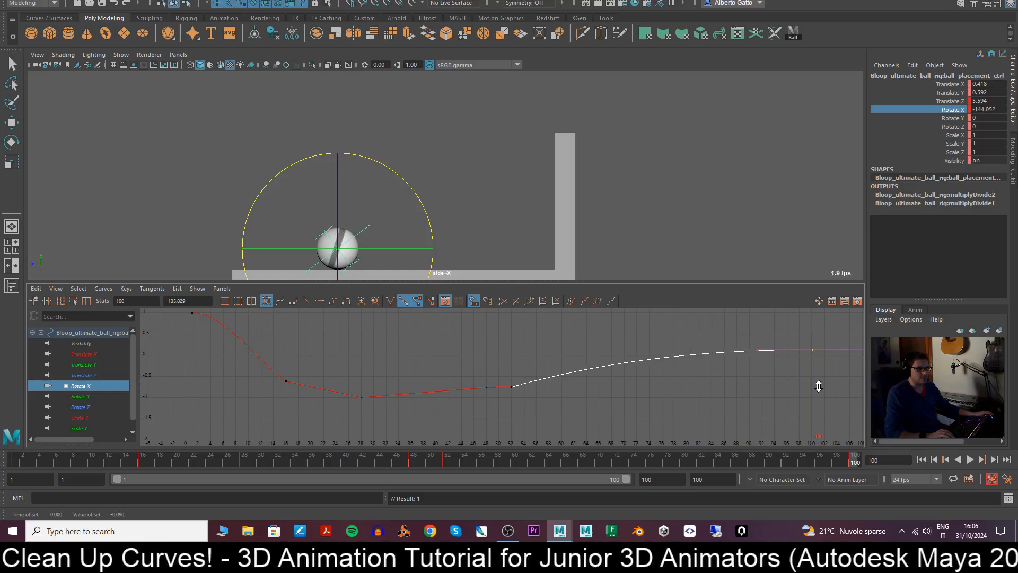
# - Check the roll up to frame 98 and slightly flatten the outgoing Rotate X tangent at frame 52
pyautogui.click(425, 466)
pyautogui.hotkey('alt', 'v')
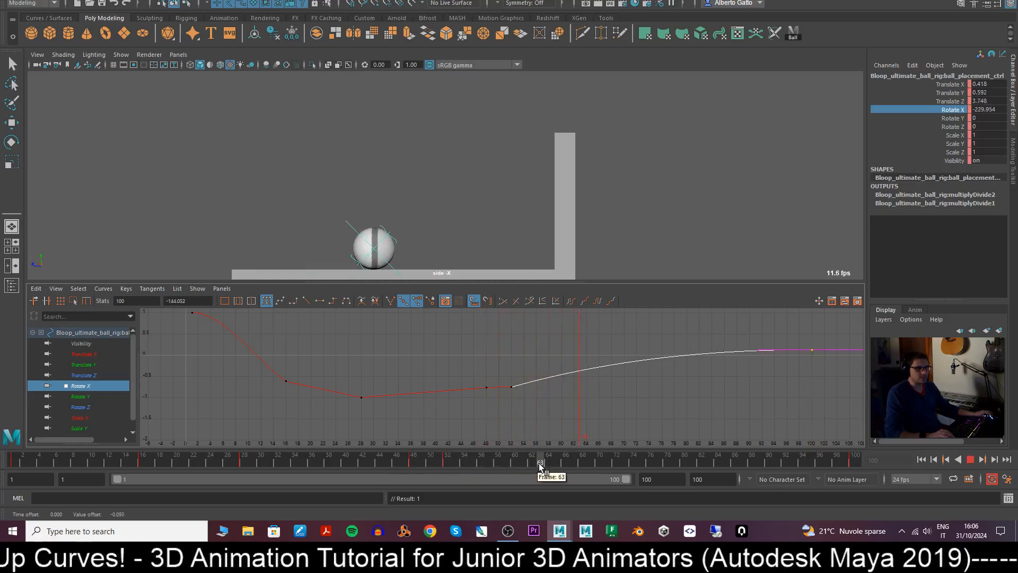
pyautogui.moveTo(617, 468); pyautogui.dragTo(834, 460)
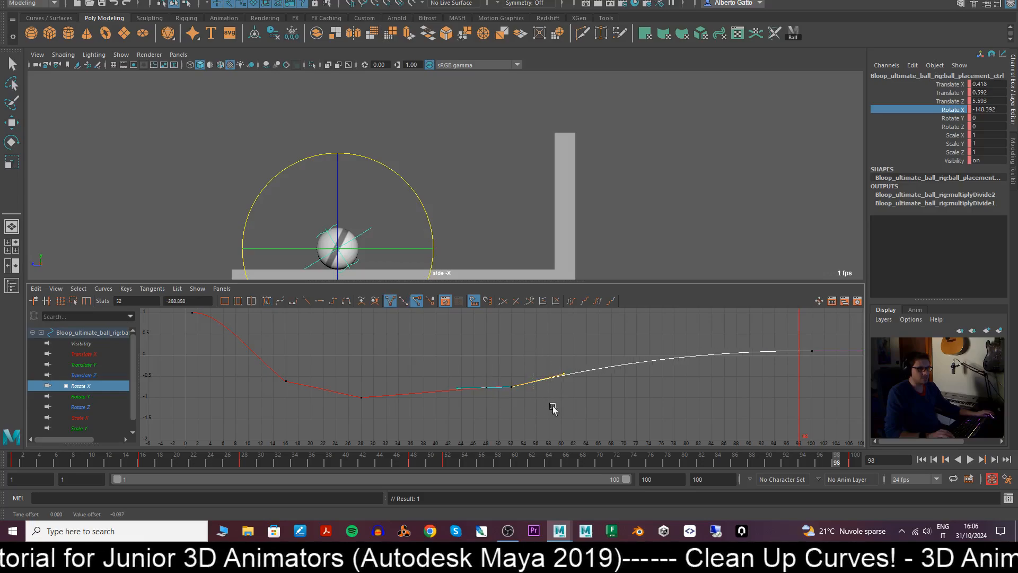
# - Play back the animation with the ball's control deselected to review the bounces and the final roll
pyautogui.click(421, 466)
pyautogui.hotkey('alt', 'v')
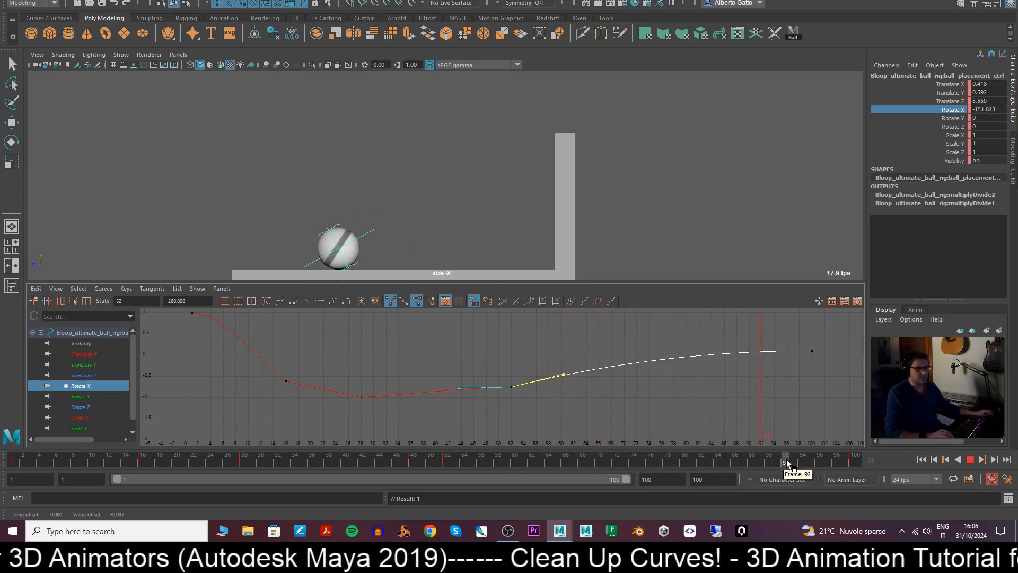
pyautogui.click(652, 243)
pyautogui.hotkey('alt', 'v')
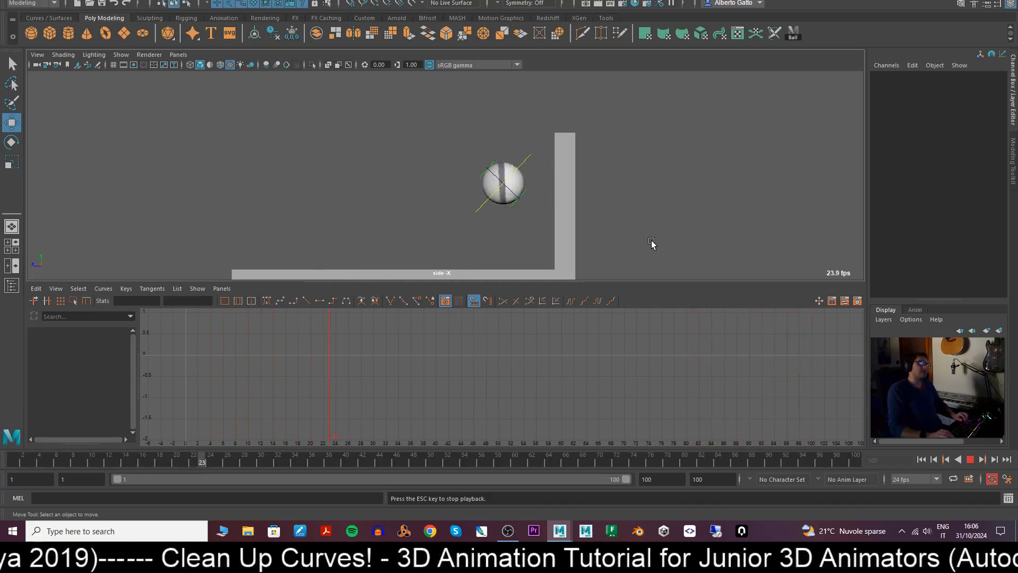
pyautogui.press('Escape')
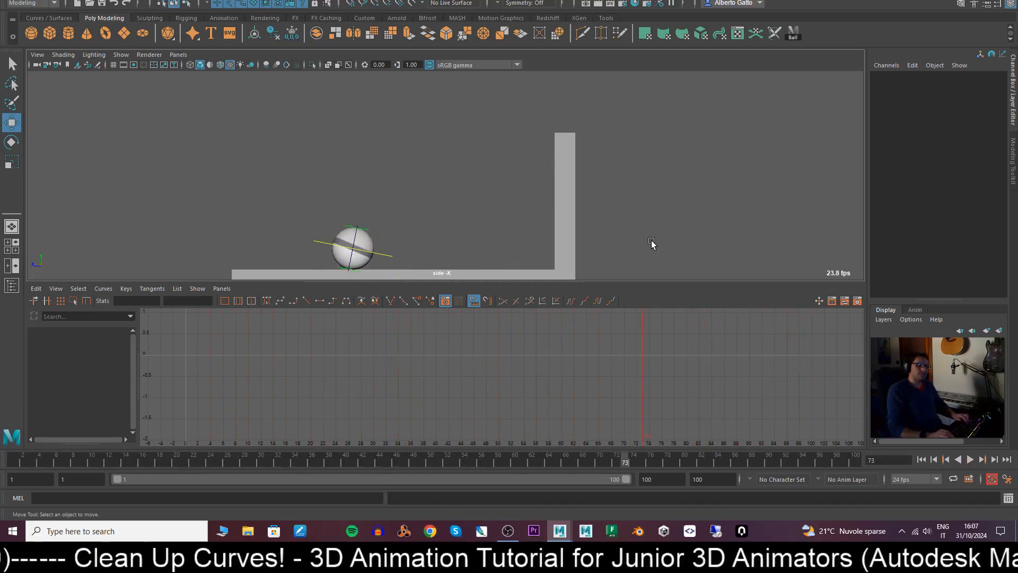
# - Raise the ball's Rotate X keys at frames 48 and 52, bringing frame 52 to -247.742, and check the roll
pyautogui.click(387, 257)
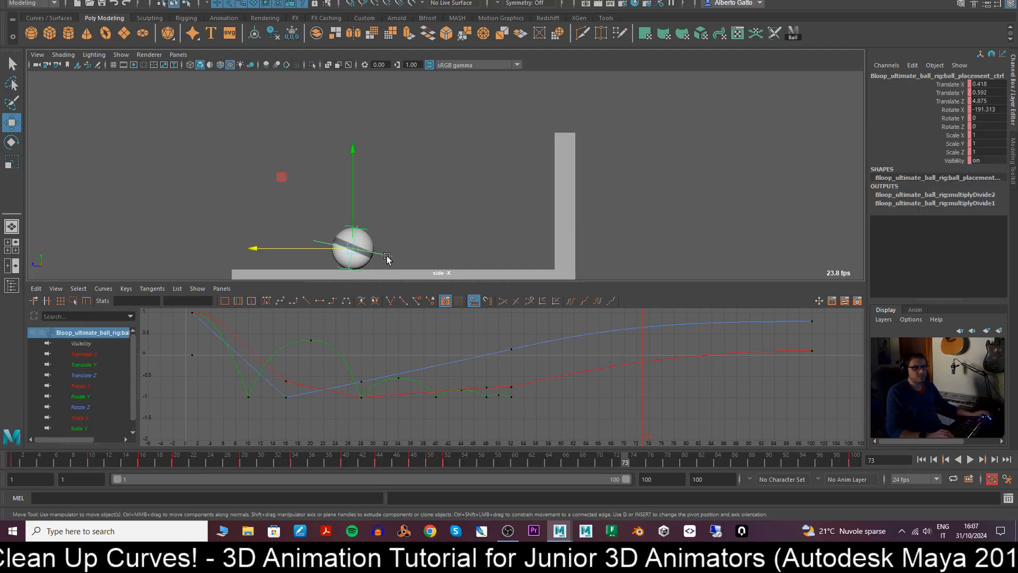
pyautogui.click(81, 386)
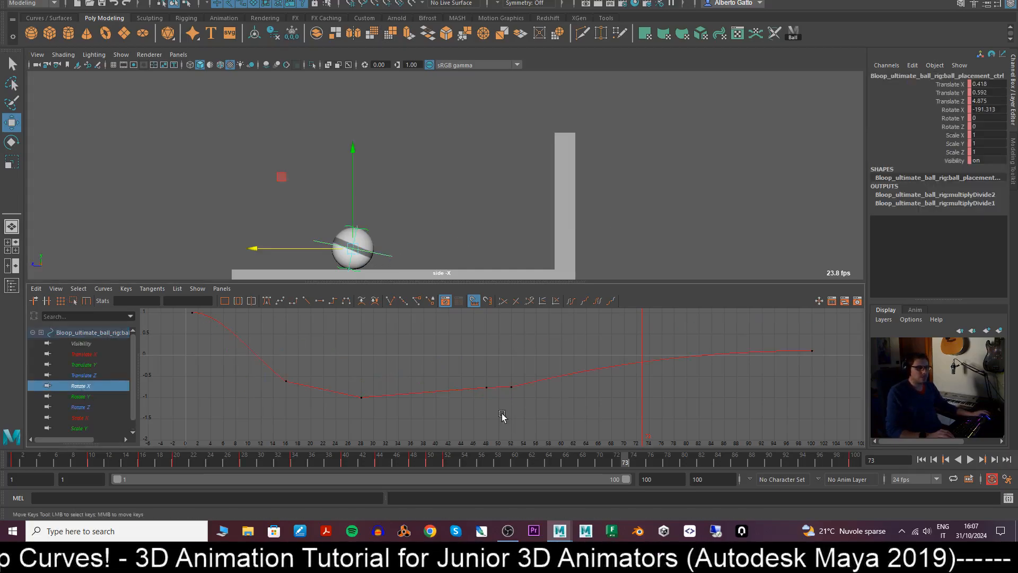
pyautogui.moveTo(467, 457); pyautogui.dragTo(480, 478)
pyautogui.moveTo(456, 355); pyautogui.dragTo(522, 419)
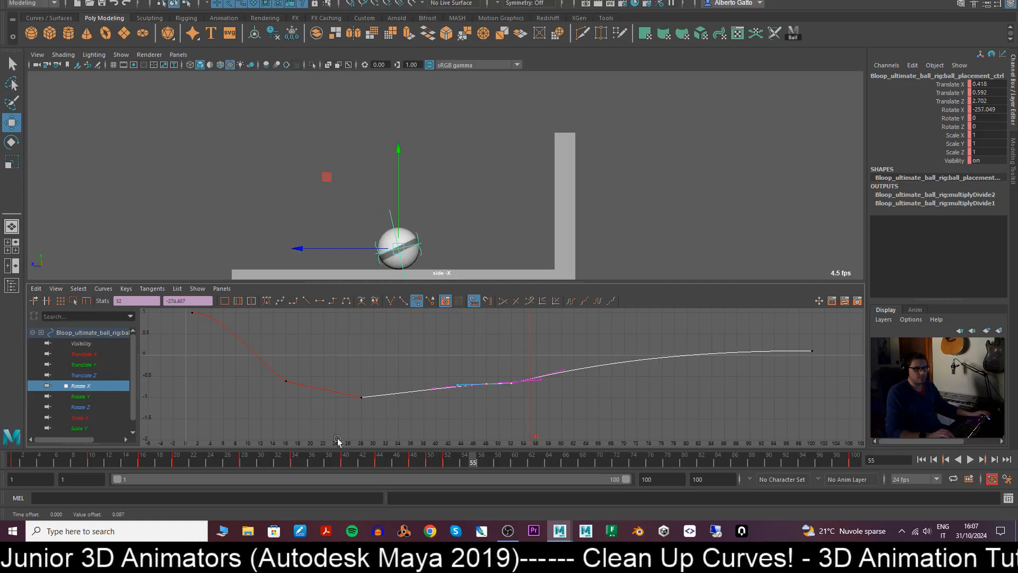
pyautogui.moveTo(238, 461); pyautogui.dragTo(517, 457)
pyautogui.click(532, 432)
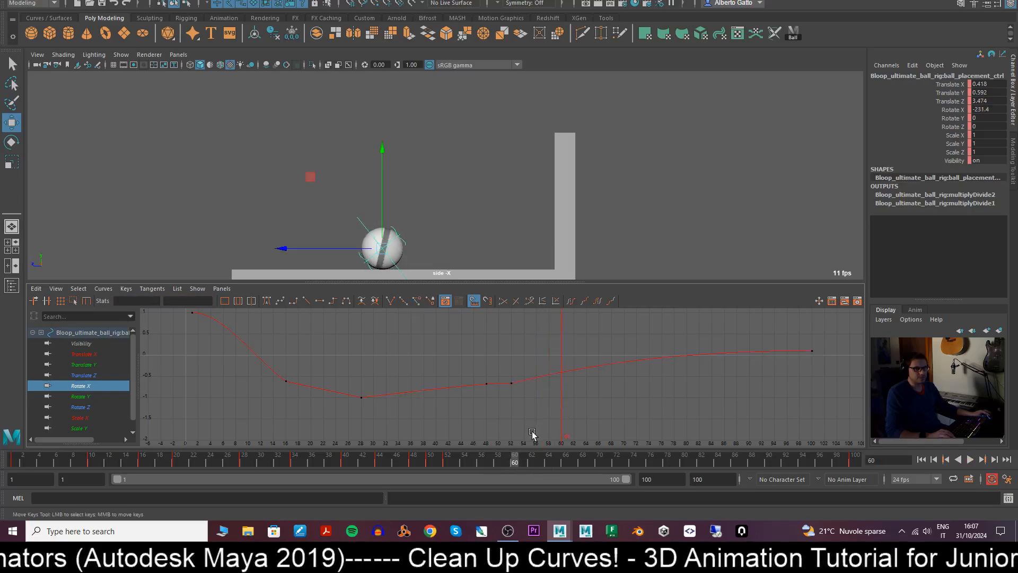
pyautogui.moveTo(500, 381); pyautogui.dragTo(529, 407)
pyautogui.keyDown('shift'); pyautogui.moveTo(528, 398); pyautogui.dragTo(529, 397, button='middle'); pyautogui.keyUp('shift')
pyautogui.click(528, 398)
pyautogui.hotkey('alt', 'v')
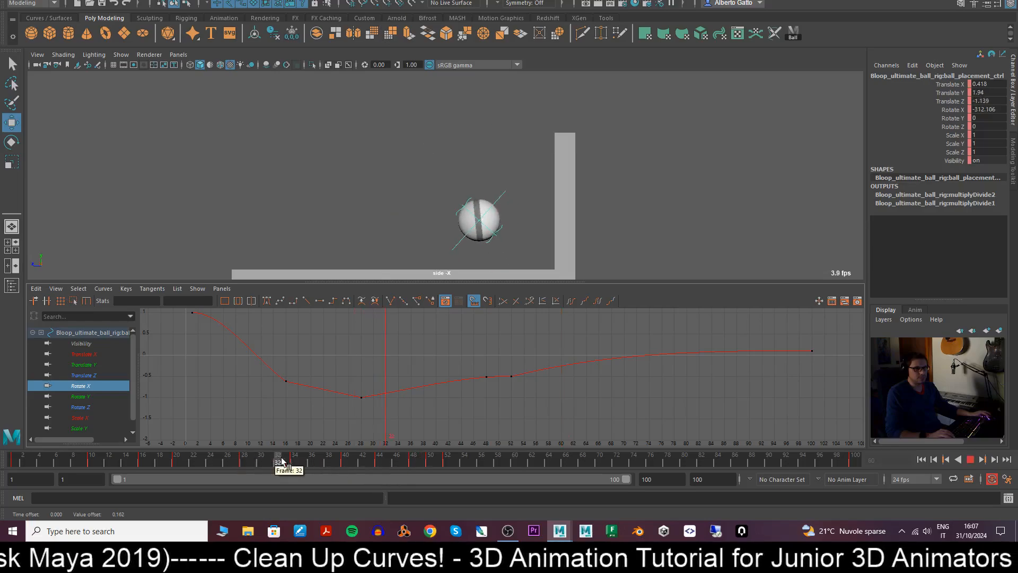
# - Delete the Rotate X key at frame 48, steepen the incoming tangent at frame 52, and play back the result
pyautogui.moveTo(430, 462)
pyautogui.mouseDown()
pyautogui.moveTo(502, 463)
pyautogui.moveTo(409, 462)
pyautogui.moveTo(466, 462)
pyautogui.moveTo(448, 461)
pyautogui.mouseUp()
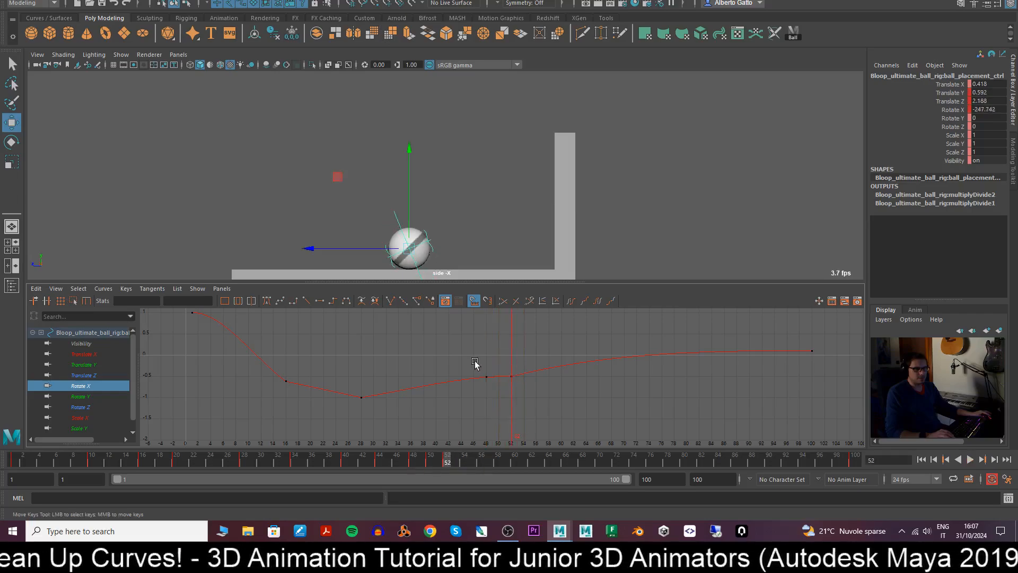
pyautogui.click(501, 395)
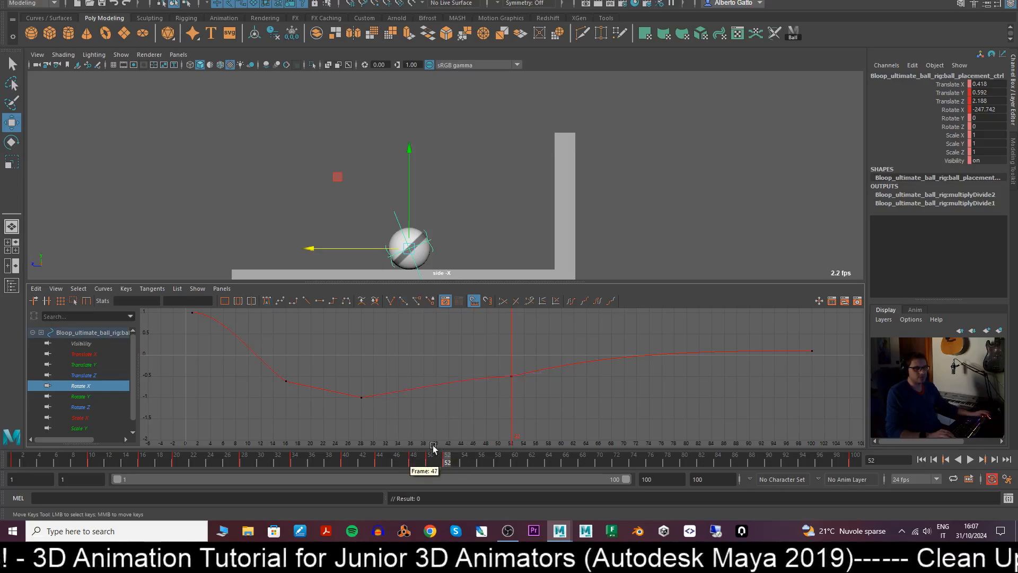
pyautogui.moveTo(529, 393); pyautogui.dragTo(528, 392)
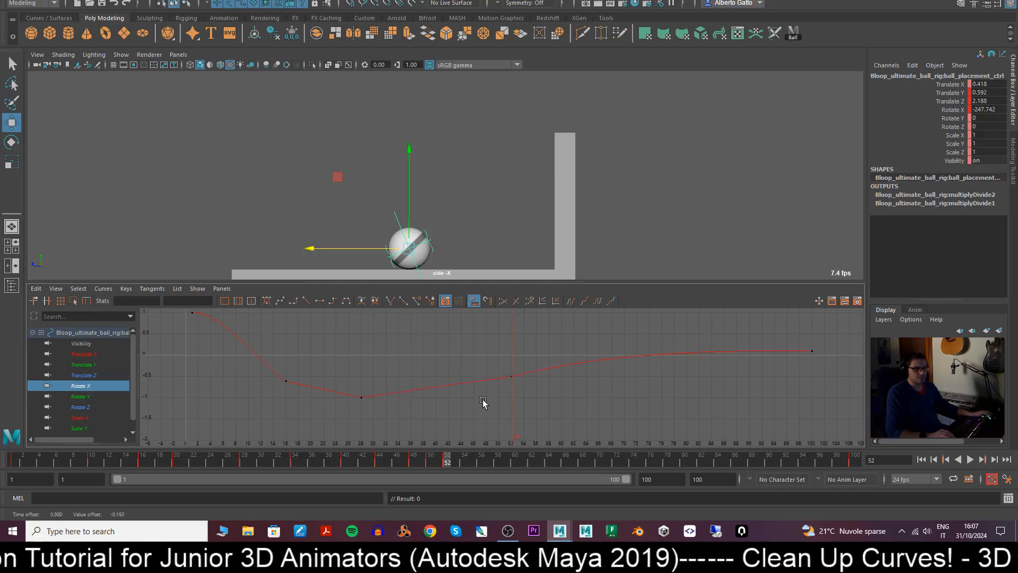
pyautogui.hotkey('alt', 'v')
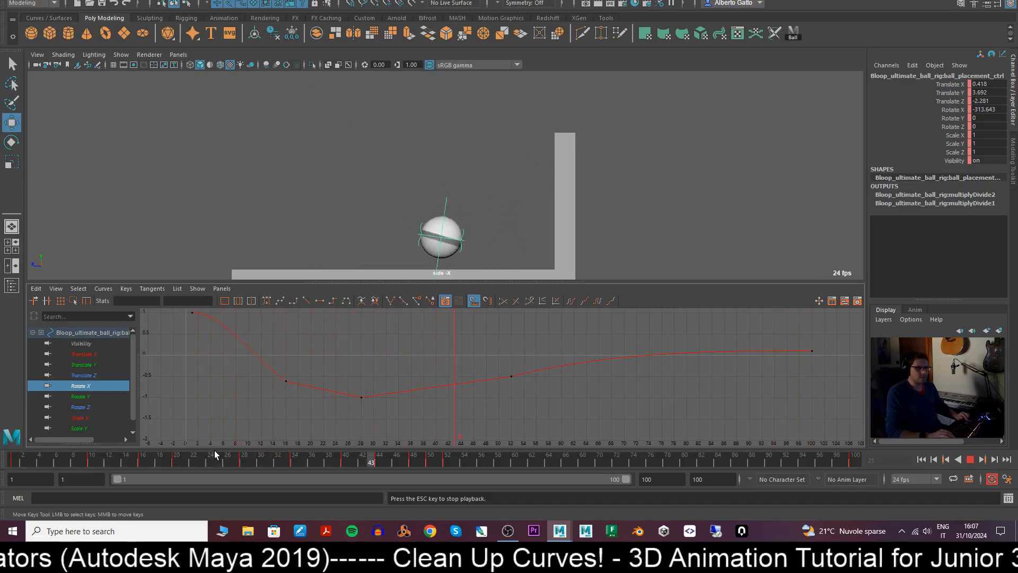
pyautogui.press('Escape')
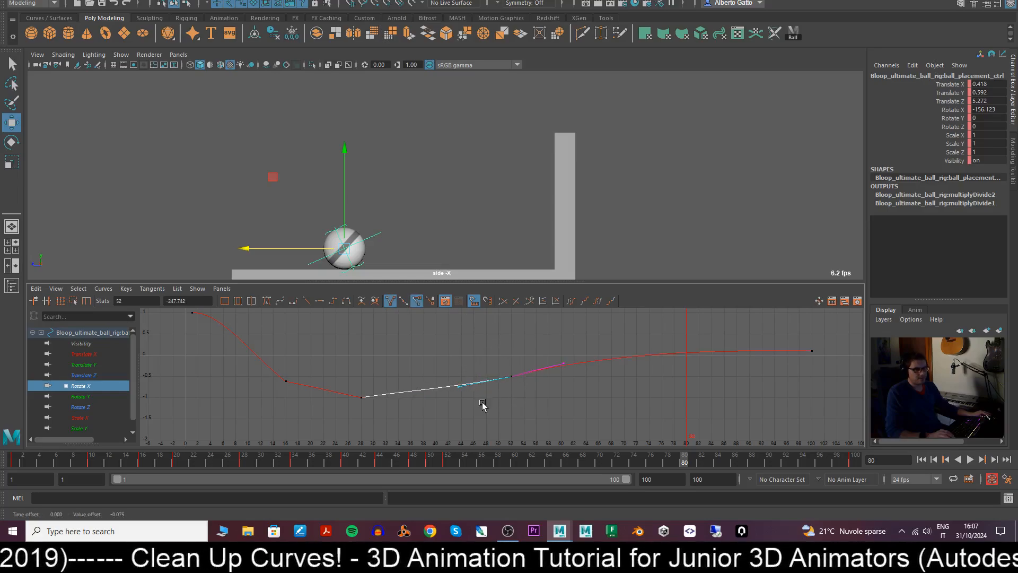
# - Slightly flatten the outgoing Rotate X tangent at frame 52 and play back the roll
pyautogui.moveTo(498, 397); pyautogui.dragTo(501, 395)
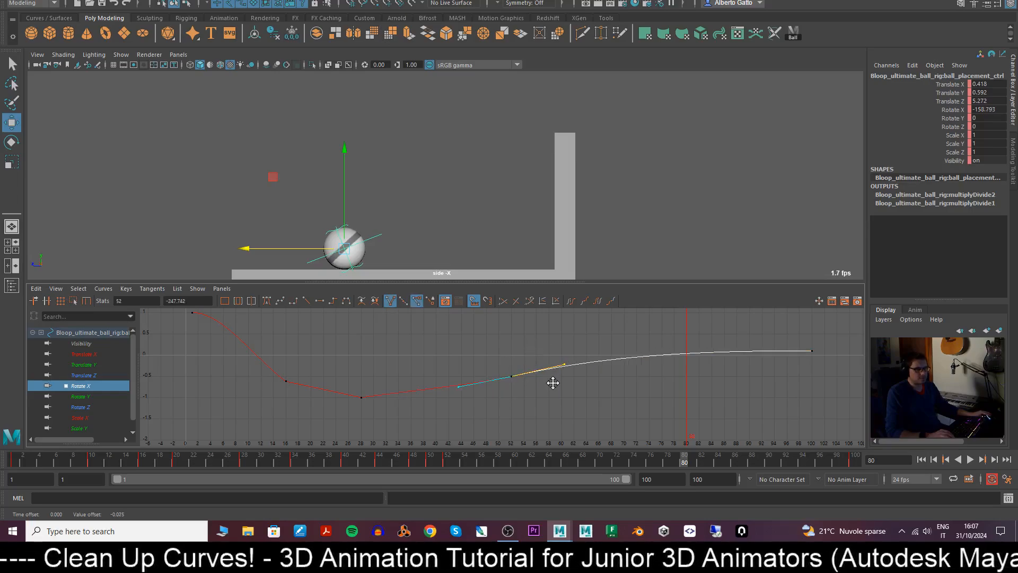
pyautogui.hotkey('alt', 'v')
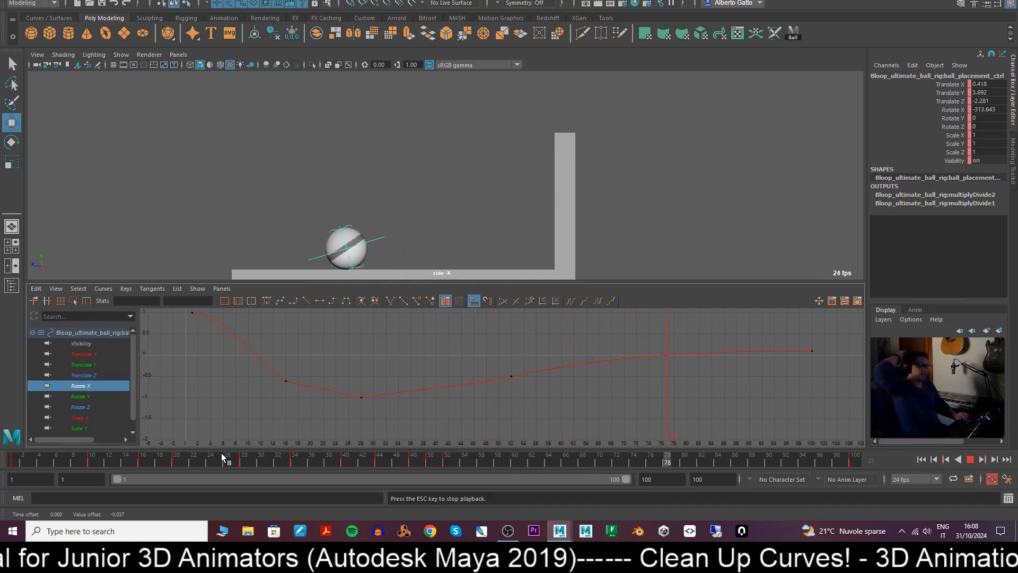
pyautogui.press('Escape')
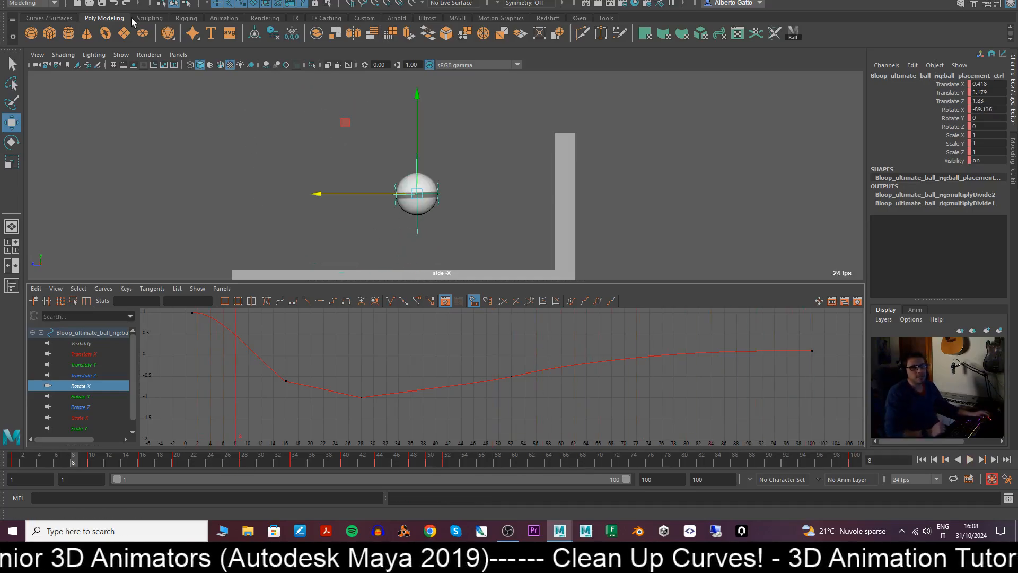
# - Hide the NURBS curves in the side view, deselect the ball, and play the animation from the first frame
pyautogui.click(123, 56)
pyautogui.click(133, 94)
pyautogui.click(124, 58)
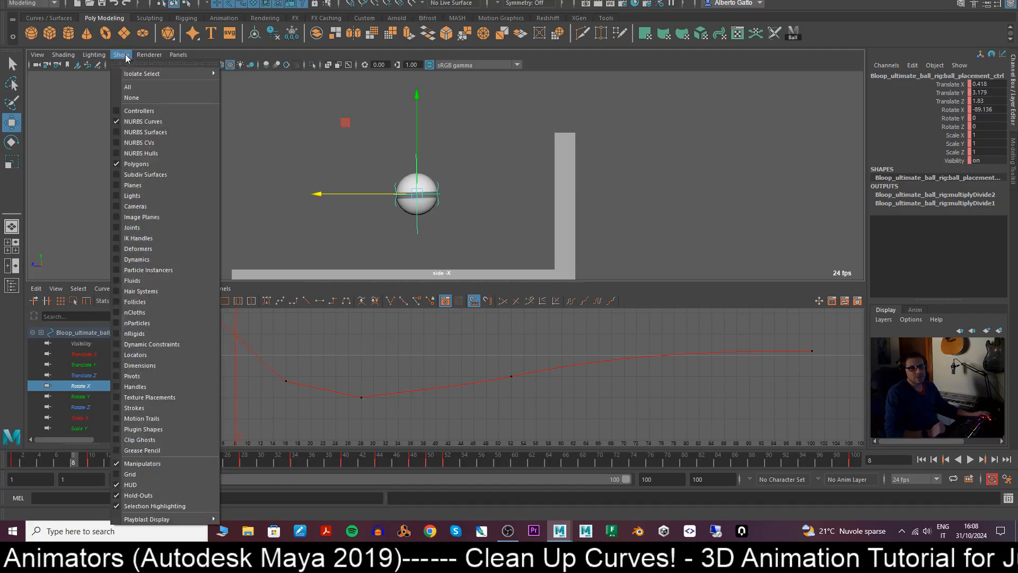
pyautogui.click(138, 122)
pyautogui.click(663, 202)
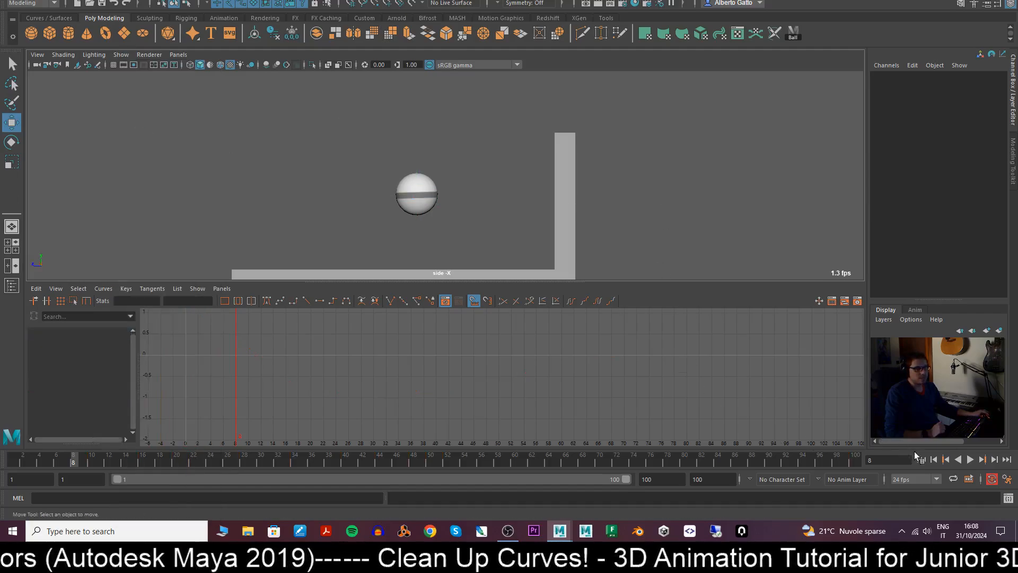
pyautogui.click(922, 459)
pyautogui.hotkey('alt', 'v')
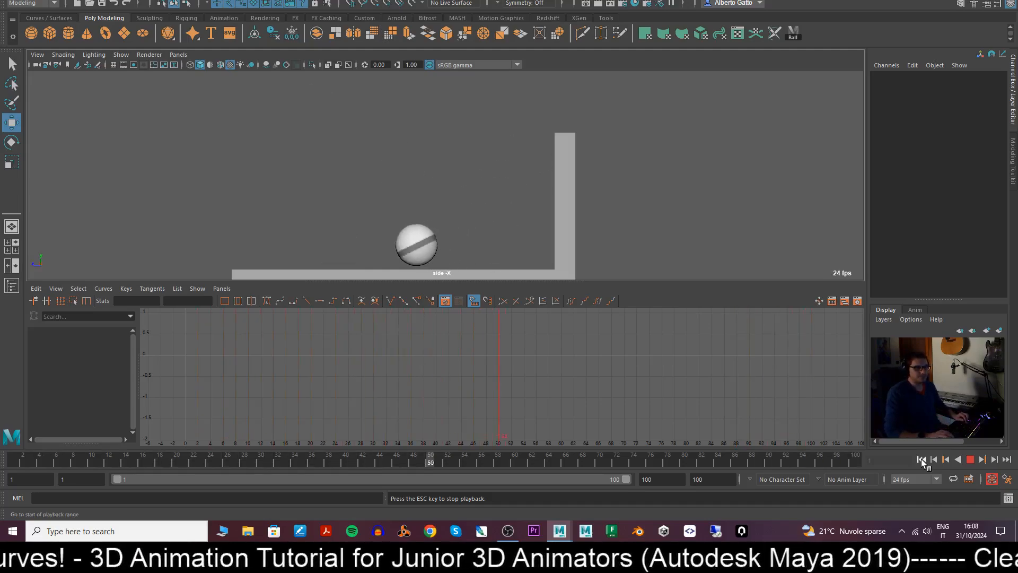
pyautogui.press('Escape')
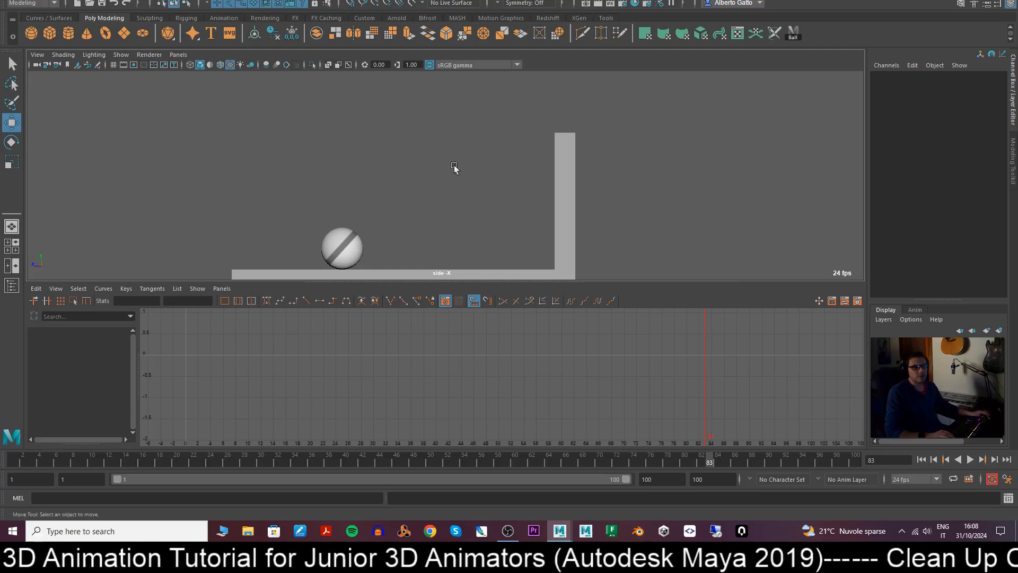
# - Show the NURBS curves again, select the ball's placement control, and isolate its Rotate X curve
pyautogui.click(121, 54)
pyautogui.click(121, 54)
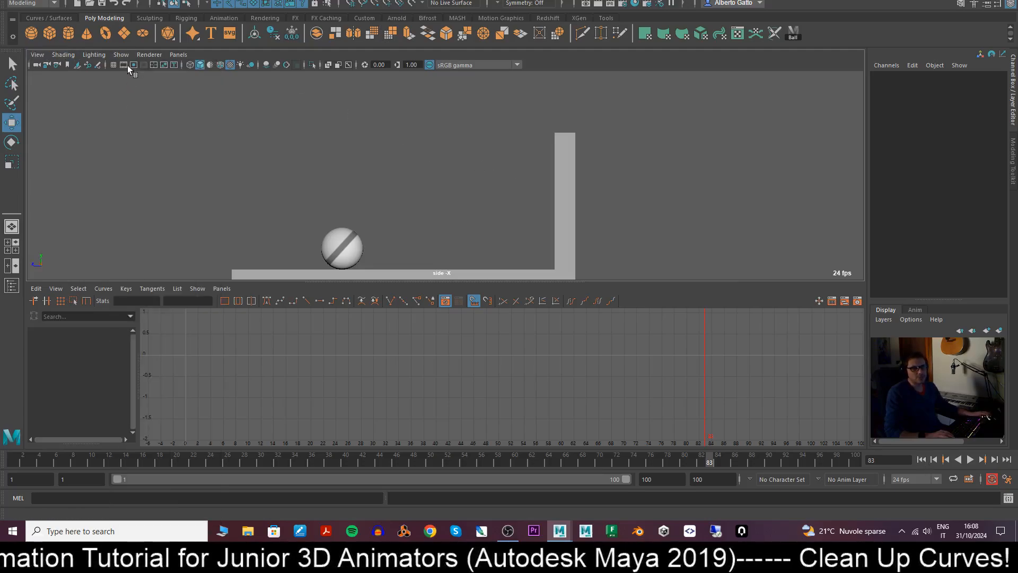
pyautogui.click(121, 54)
pyautogui.click(129, 89)
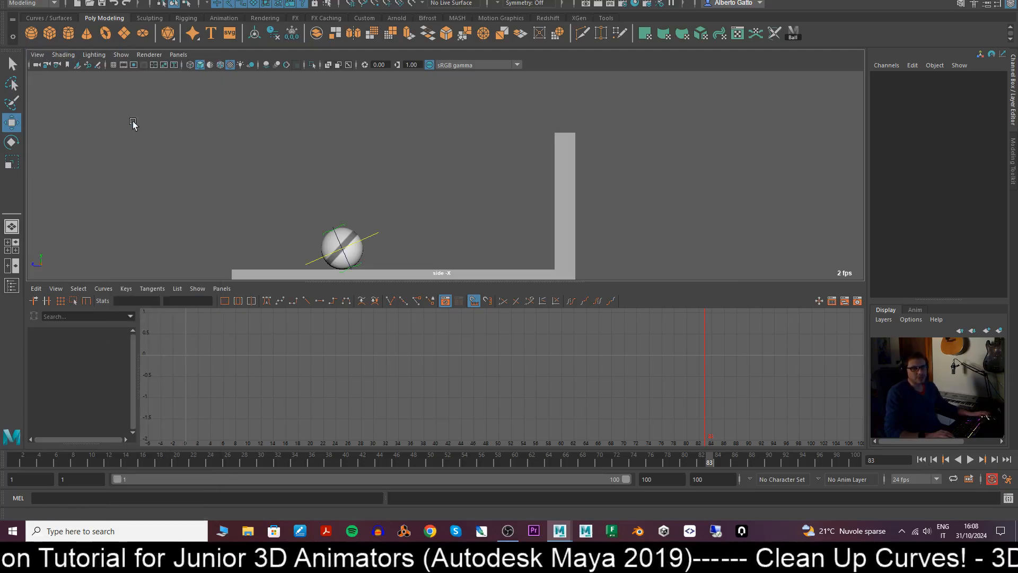
pyautogui.click(370, 236)
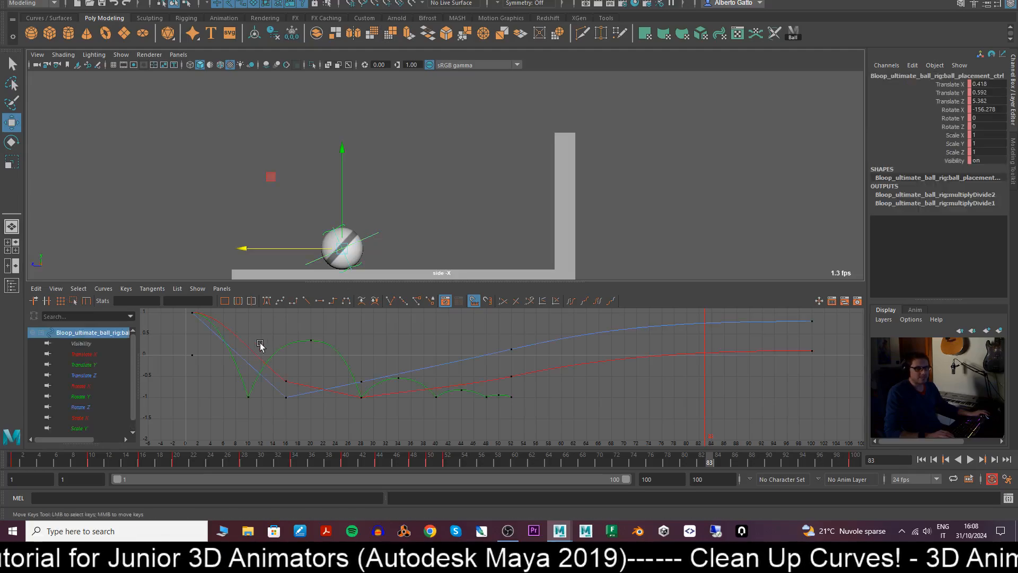
pyautogui.click(89, 387)
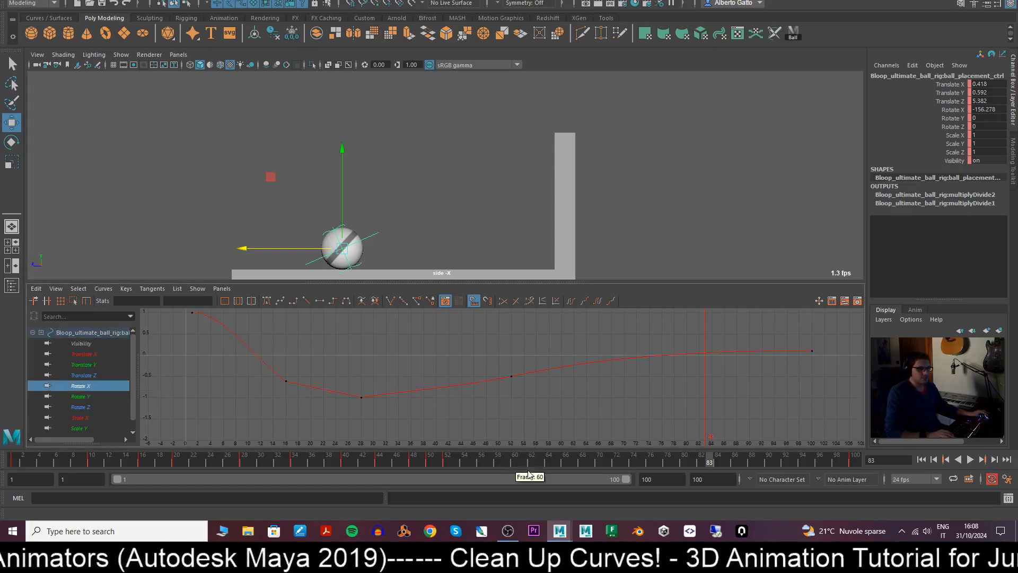
# - Set the Rotate X key at frame 52 to auto tangents, steepen its outgoing tangent, and play back the roll
pyautogui.moveTo(529, 473); pyautogui.dragTo(468, 475)
pyautogui.click(511, 375)
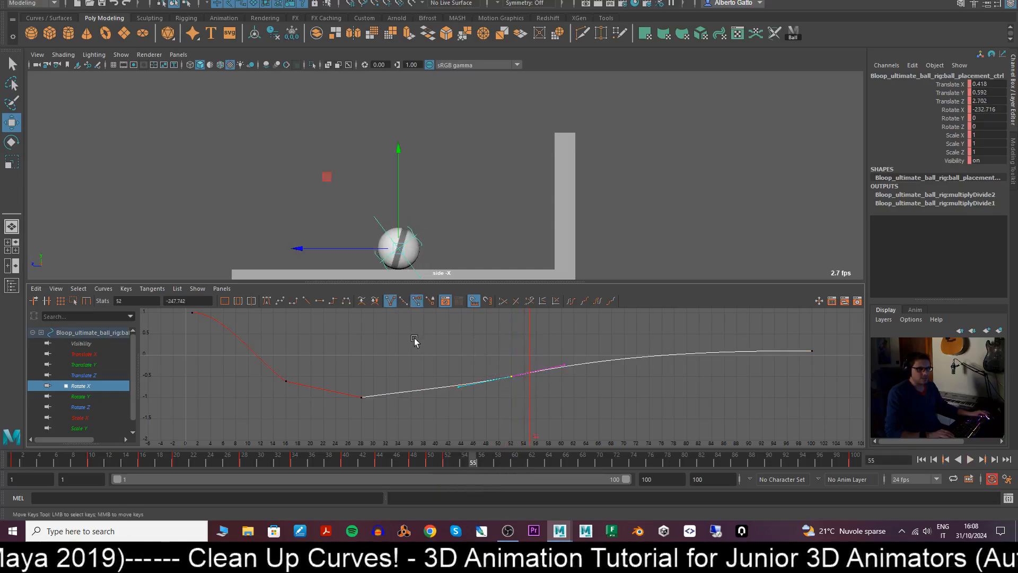
pyautogui.click(267, 301)
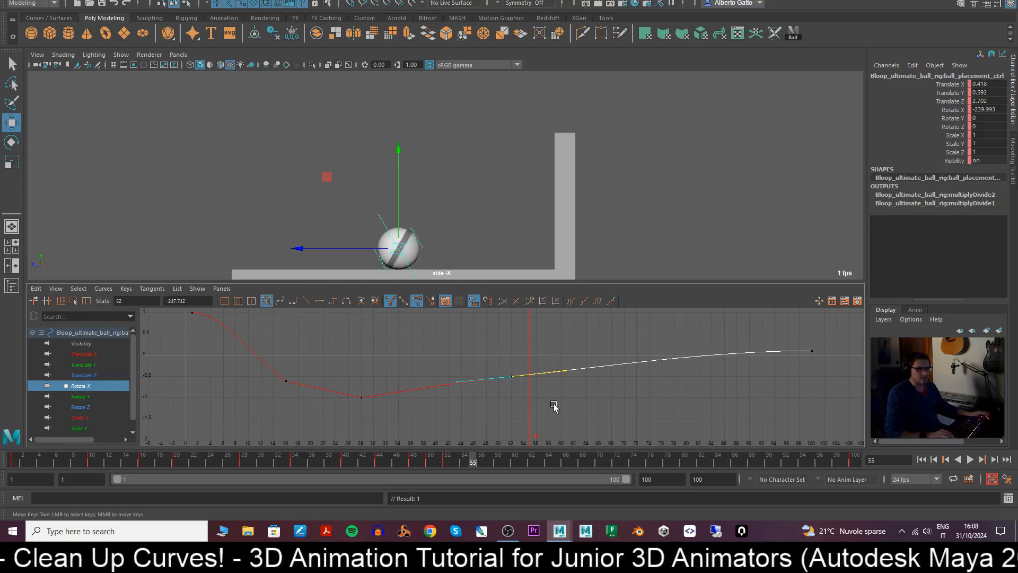
pyautogui.moveTo(554, 400); pyautogui.dragTo(553, 397, button='middle')
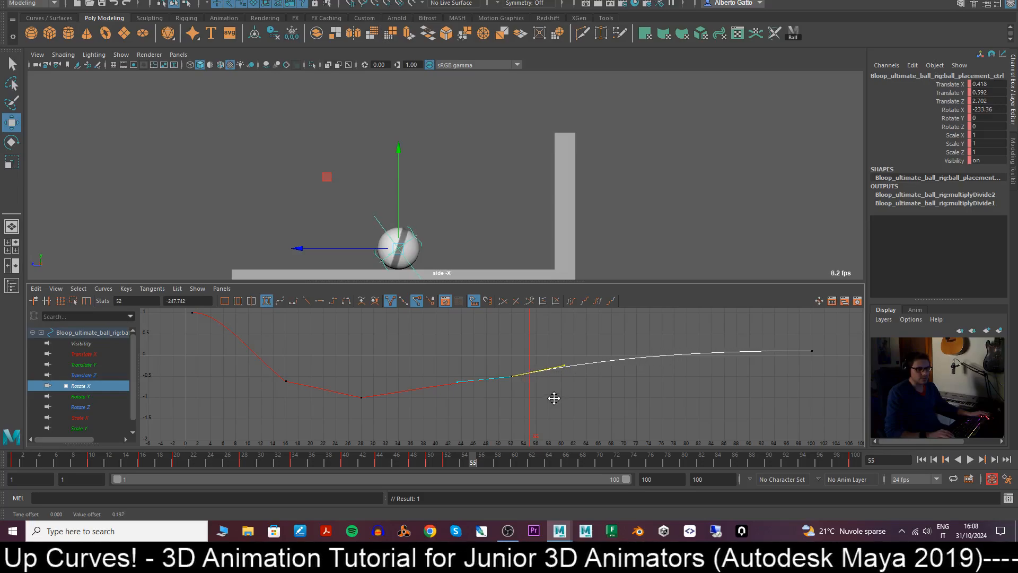
pyautogui.hotkey('alt', 'v')
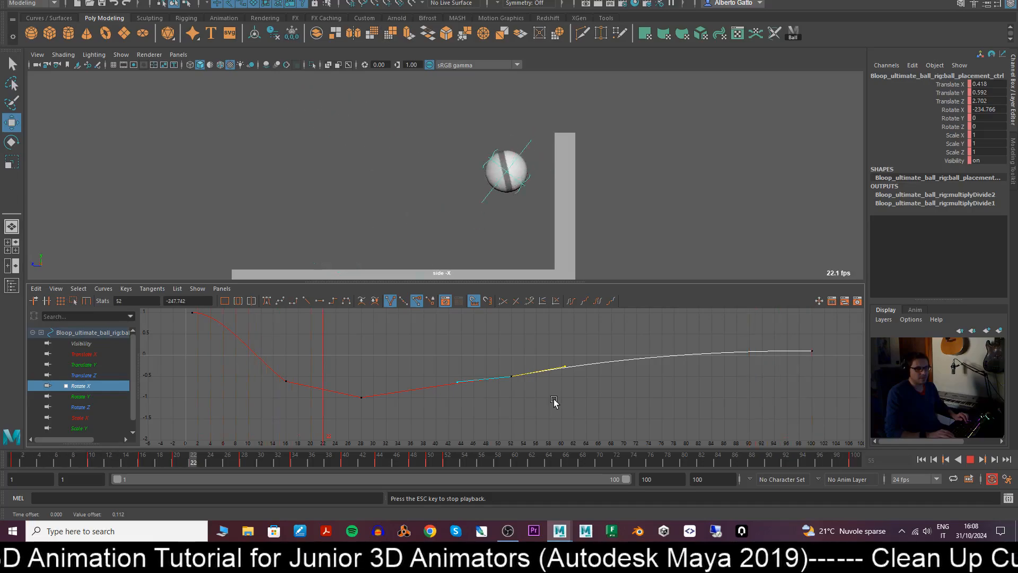
pyautogui.press('Escape')
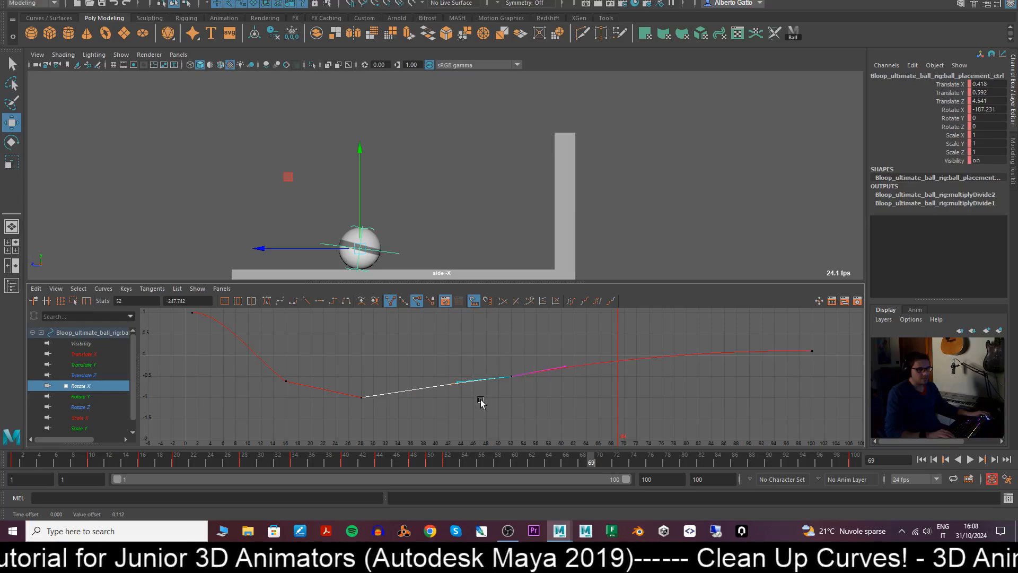
# - Refine the incoming and outgoing Rotate X tangents at frame 52 to be slightly steeper and replay the animation
pyautogui.click(541, 366)
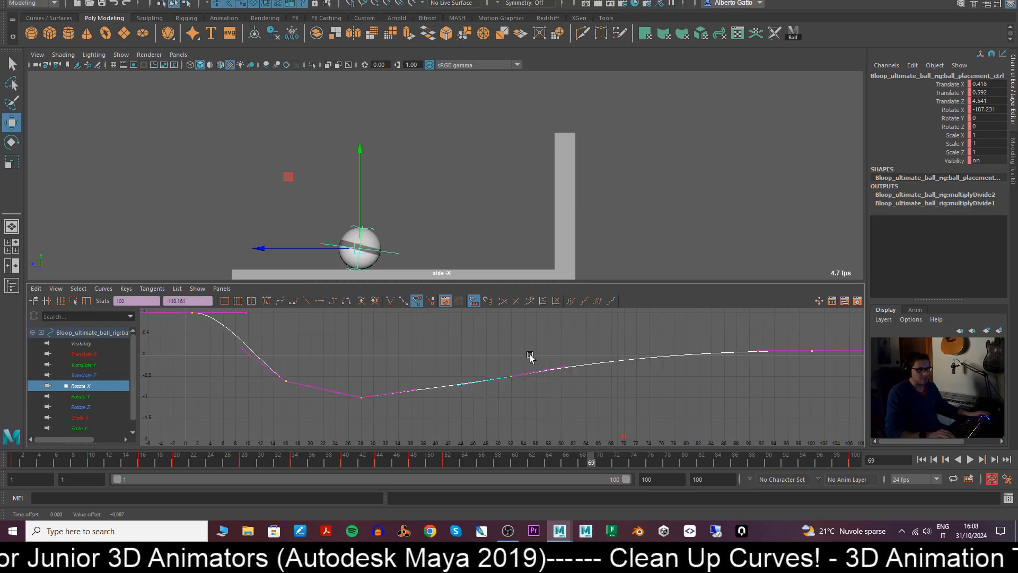
pyautogui.click(563, 391)
pyautogui.hotkey('alt', 'v')
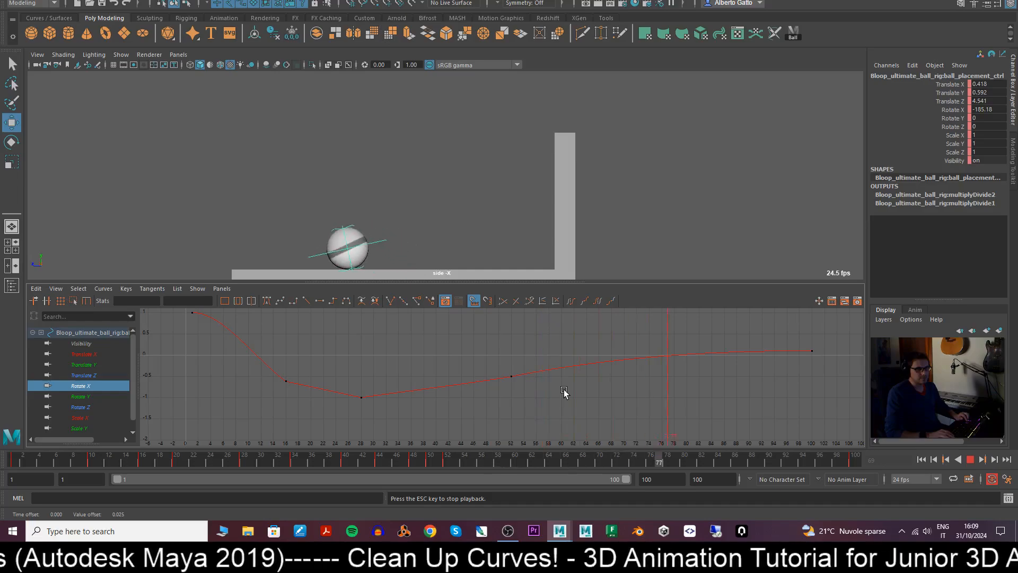
pyautogui.press('Escape')
# - Deselect the ball, hide the NURBS curves, and play the finished animation in an enlarged, closer side view
pyautogui.click(647, 218)
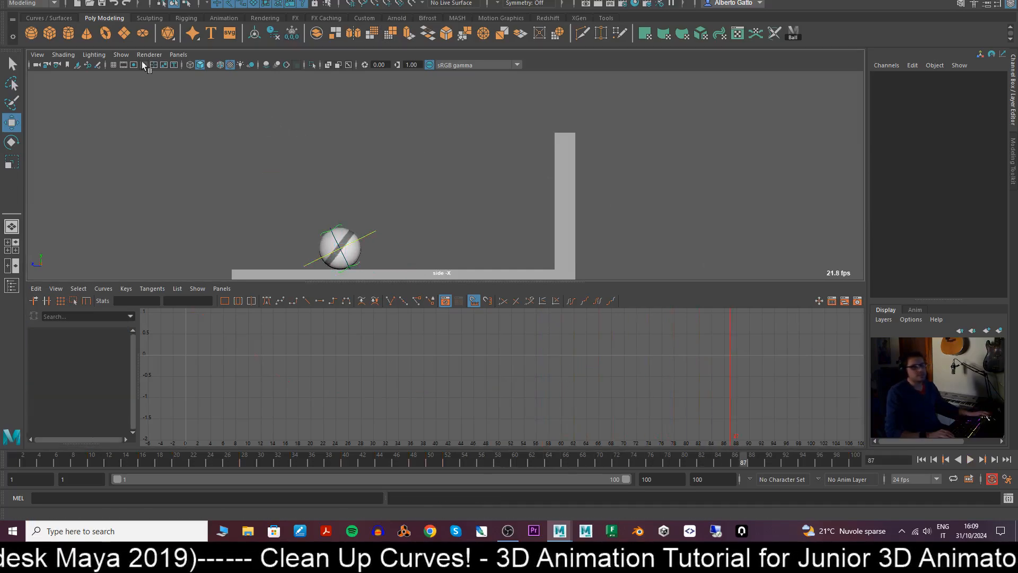
pyautogui.click(121, 55)
pyautogui.click(155, 112)
pyautogui.click(121, 55)
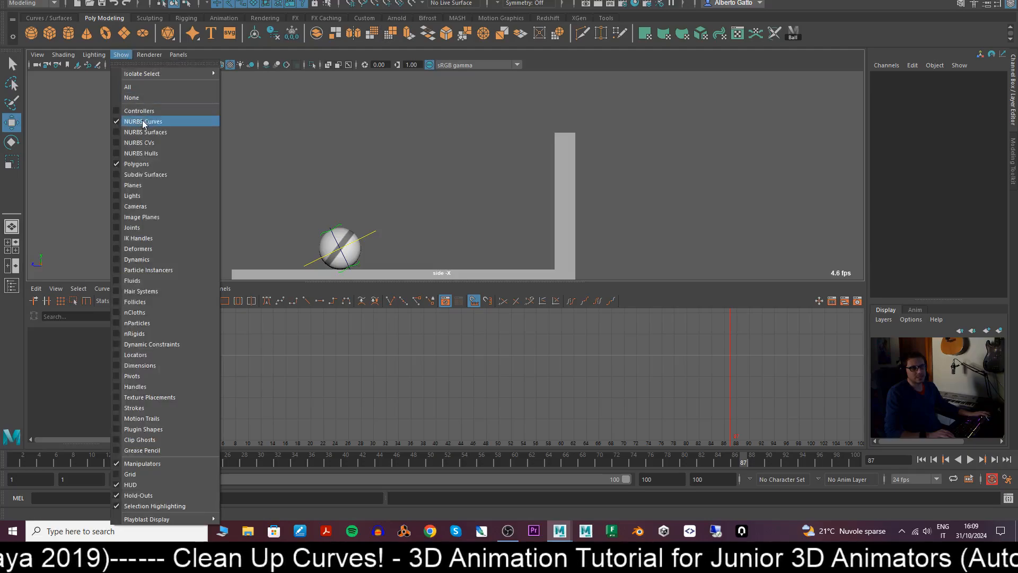
pyautogui.click(144, 122)
pyautogui.hotkey('alt', 'v')
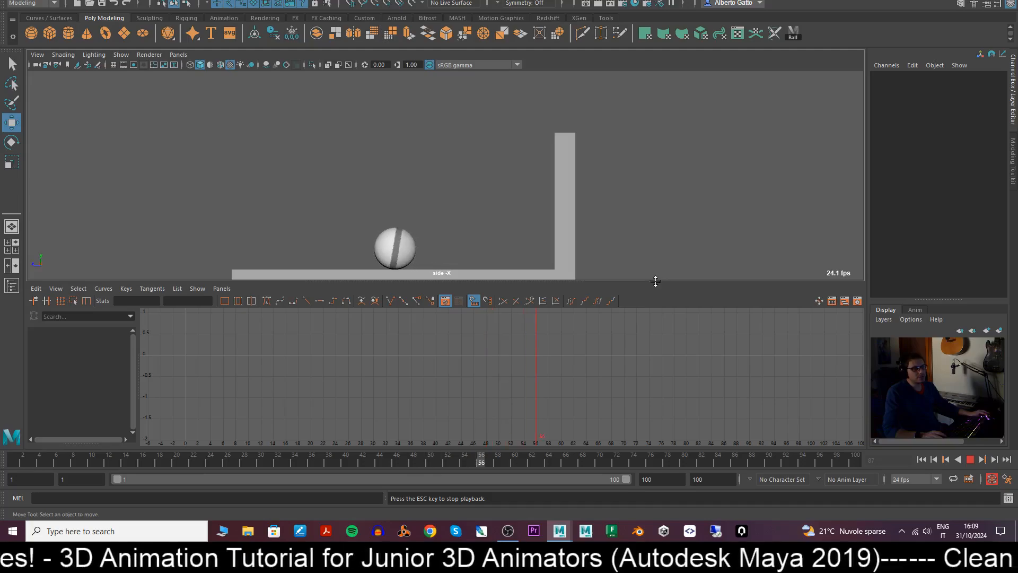
pyautogui.moveTo(656, 281); pyautogui.dragTo(659, 481)
pyautogui.keyDown('alt'); pyautogui.moveTo(575, 330); pyautogui.dragTo(610, 346, button='right'); pyautogui.keyUp('alt')
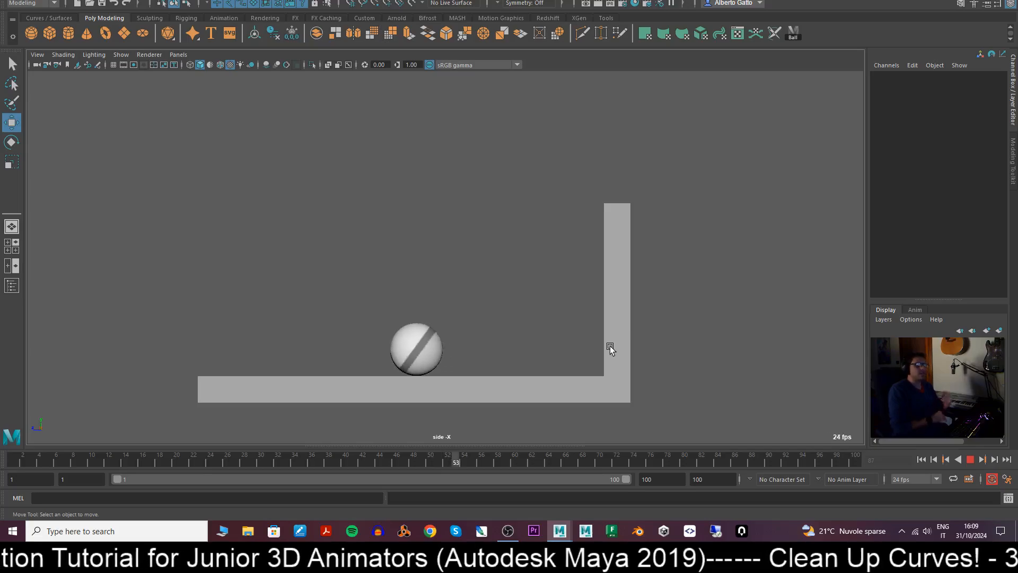